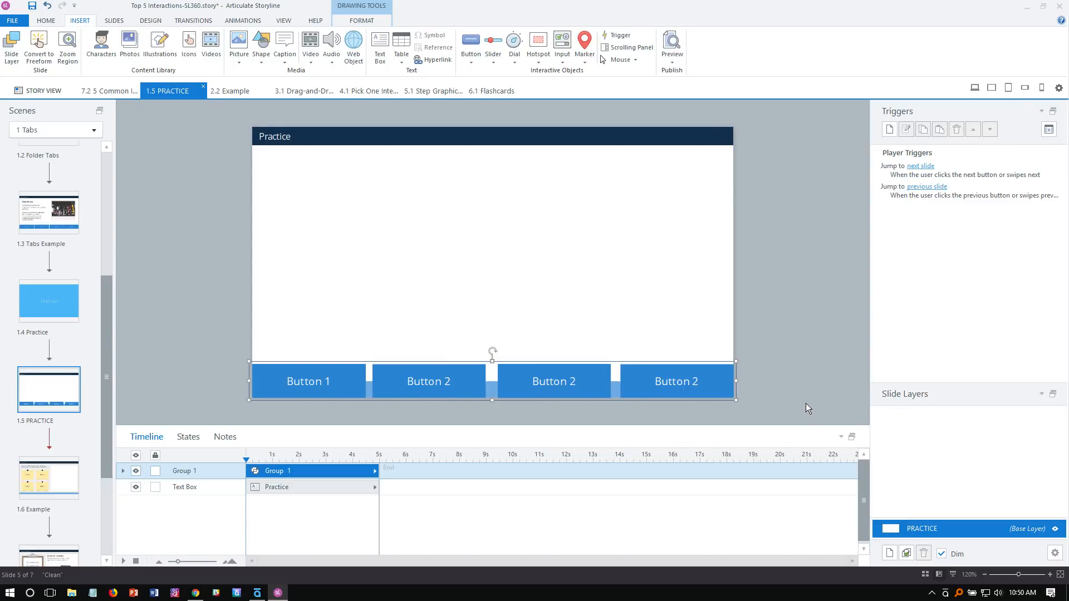
- Ungroup the four buttons and move them up together so they sit directly above the light blue footer bar
key("ctrl+shift+g")
left_click(779, 355)
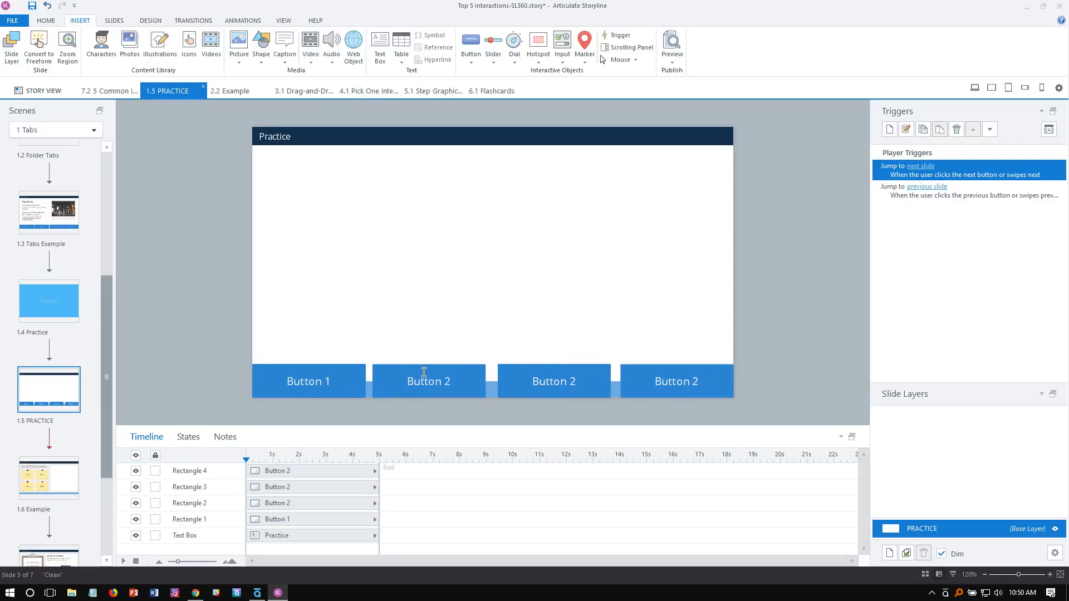
left_click_drag(188, 338, 761, 454)
left_click_drag(649, 362, 687, 355)
left_click(791, 372)
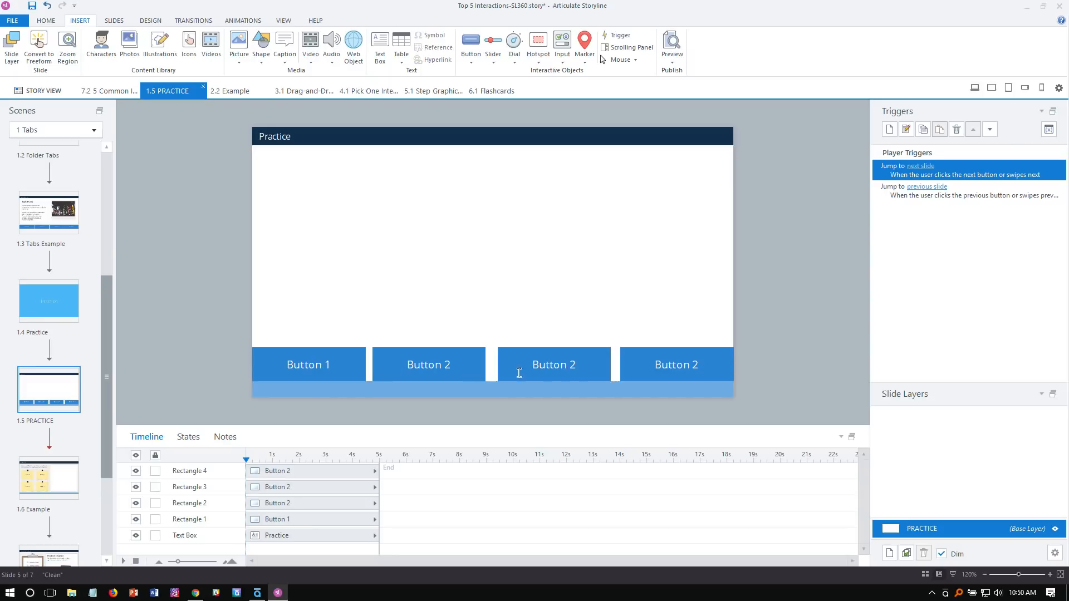
- Relabel the third button as Button 3 and the fourth as Button 4
left_click(582, 366)
double_click(582, 366)
type("3")
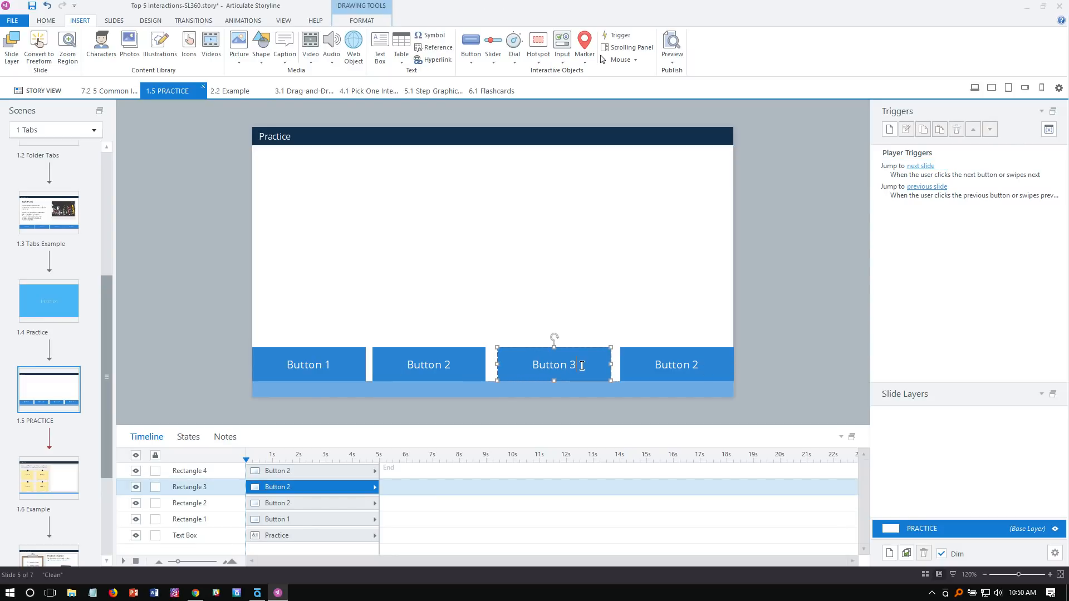
left_click(697, 368)
double_click(697, 367)
type("4")
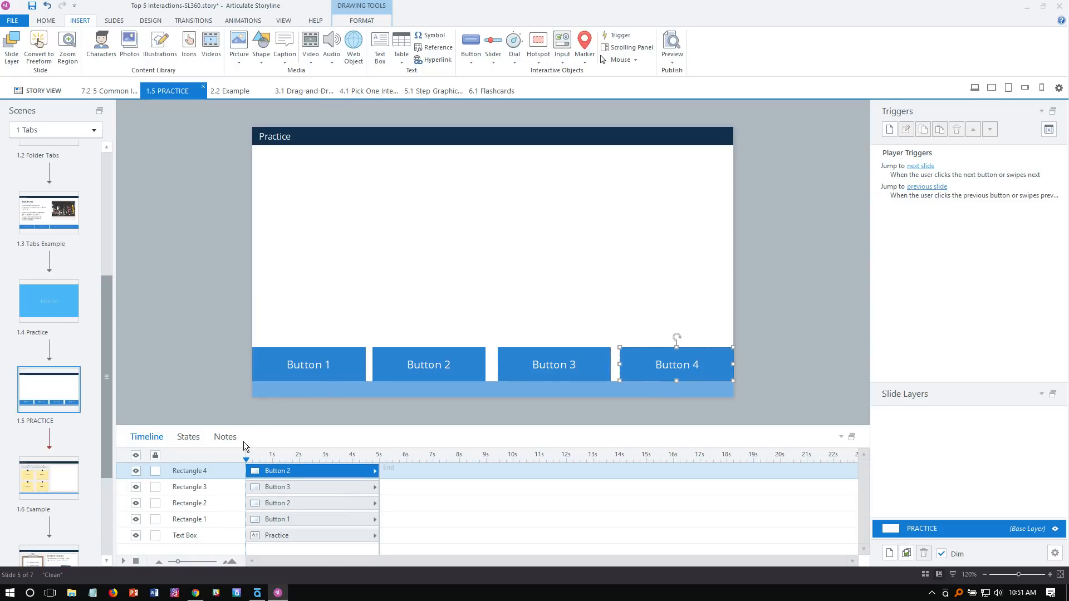
- Rename the timeline objects of the first two buttons as Button-01 and Button-02
left_click(202, 520)
left_click(203, 504)
double_click(202, 520)
type("Button-01")
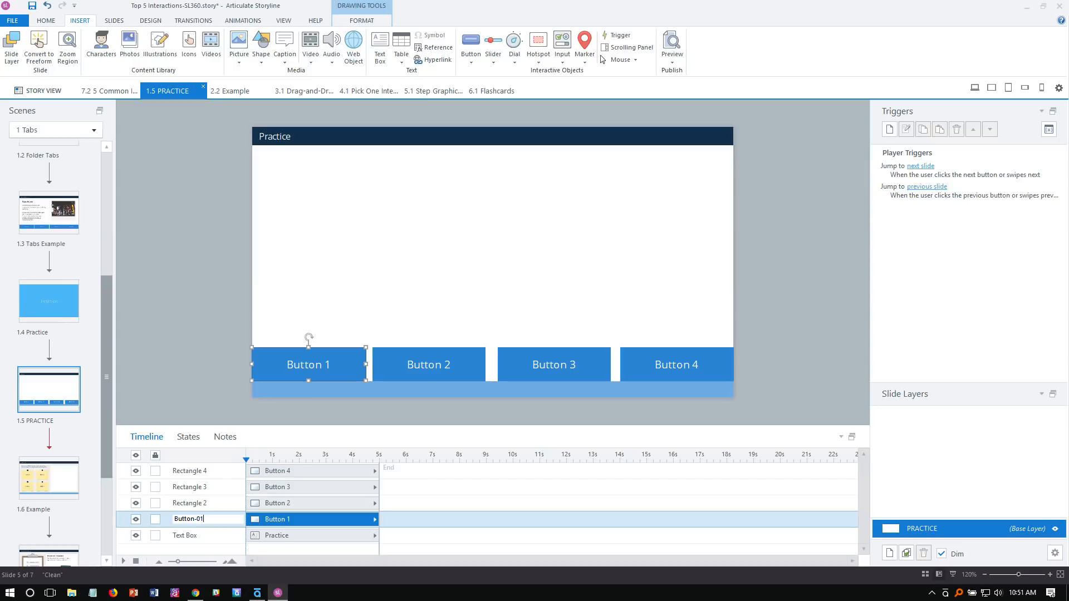
left_click(202, 504)
double_click(202, 504)
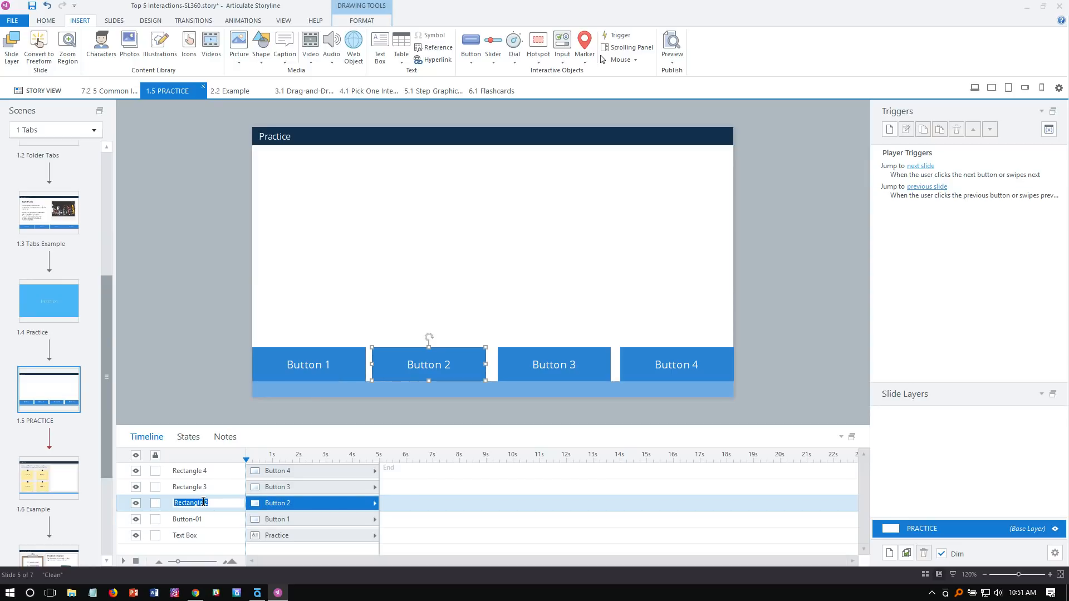
type("Button-01")
type("2")
key("Return")
- Rename the timeline objects of the third and fourth buttons as Button-03 and Button-04
double_click(194, 487)
type("Button-01")
type("3")
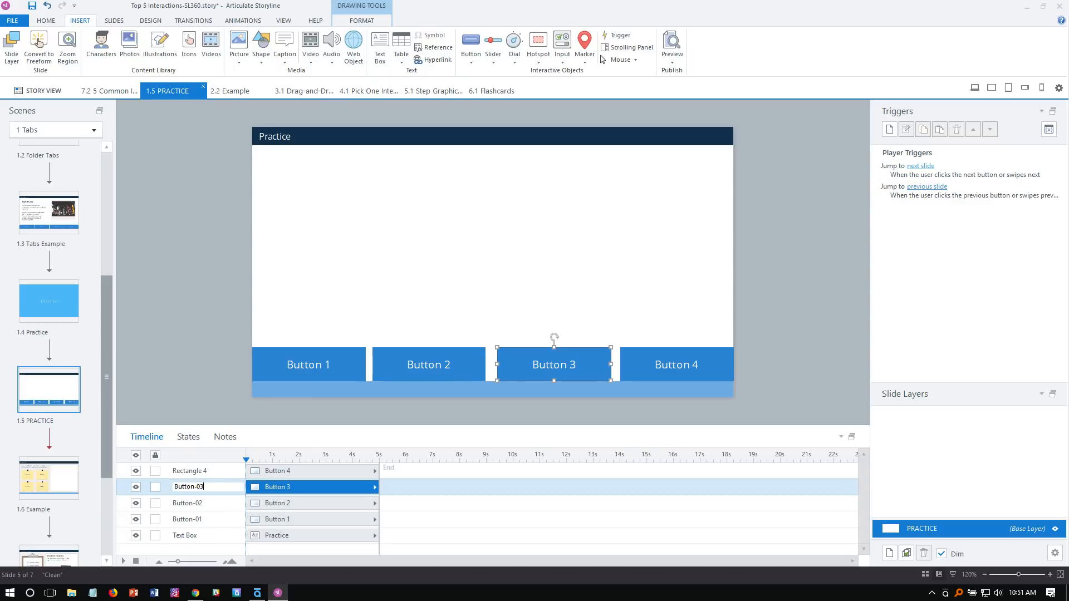
key("Return")
double_click(203, 471)
type("Button-01")
key("BackSpace")
type("4")
left_click(262, 470)
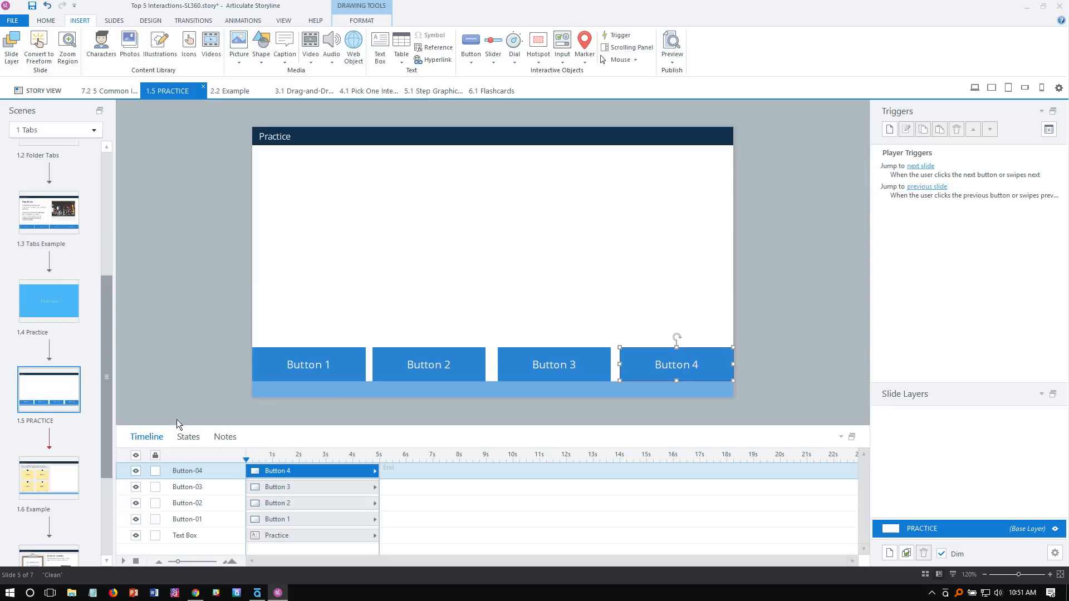
- Open Button 1's states for editing and add the built-in Hover state
left_click(276, 350)
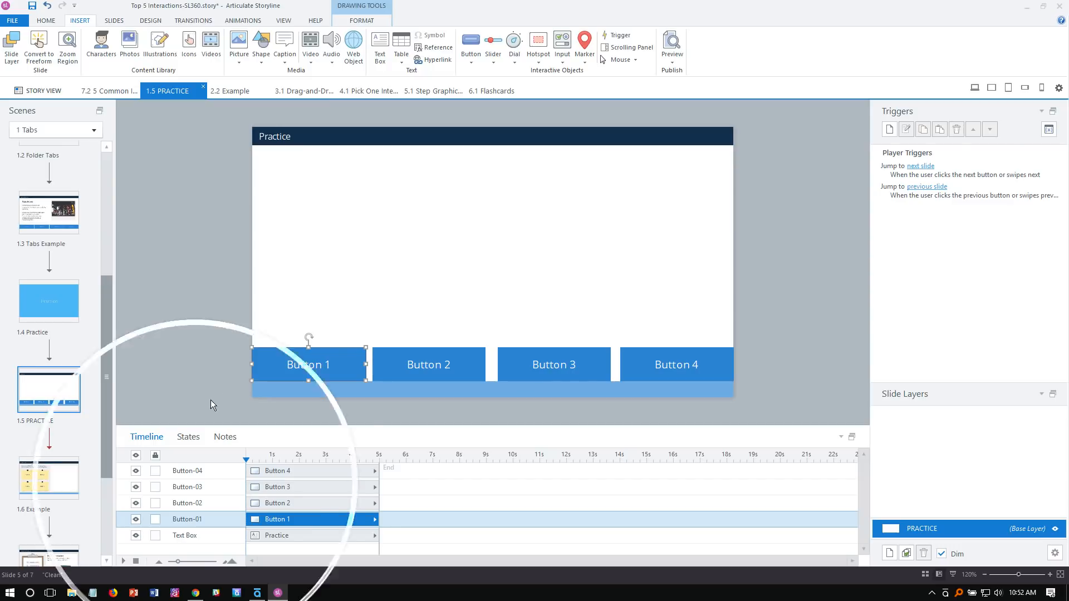
left_click(188, 437)
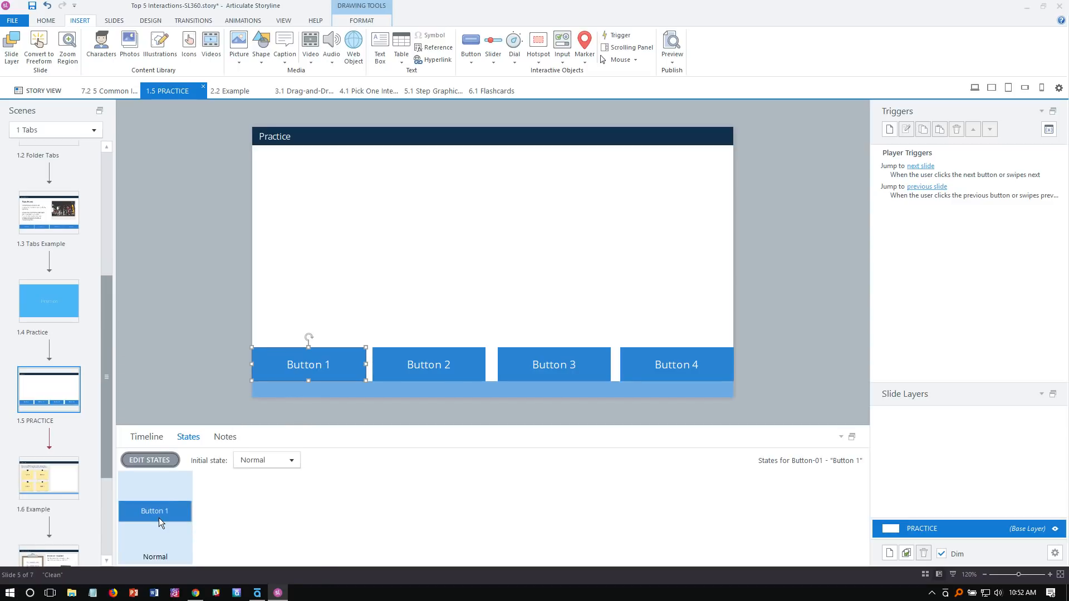
left_click(172, 460)
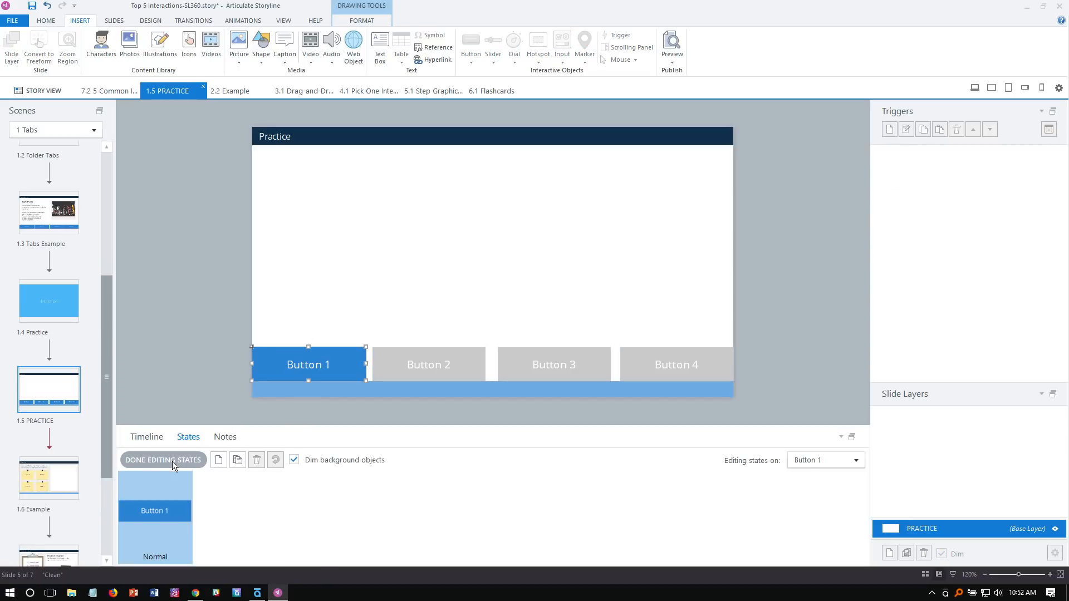
left_click(217, 465)
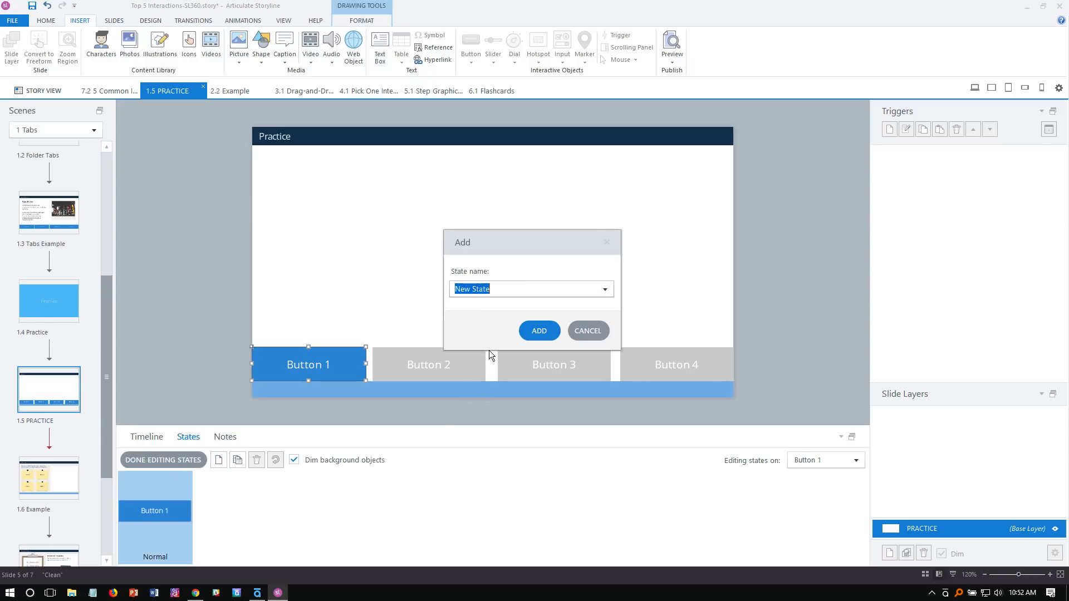
left_click(604, 289)
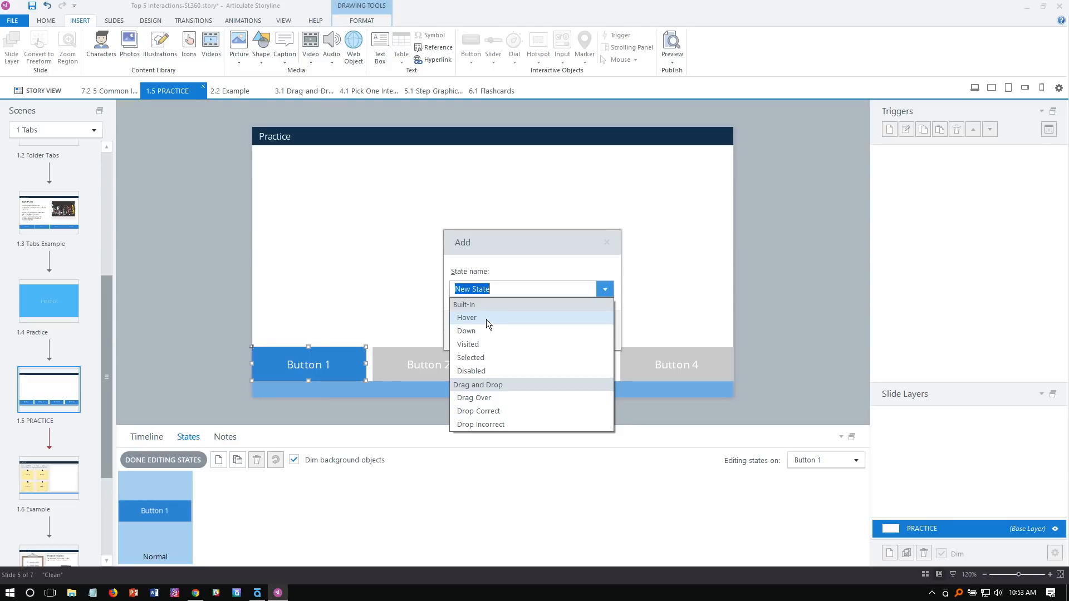
left_click(485, 318)
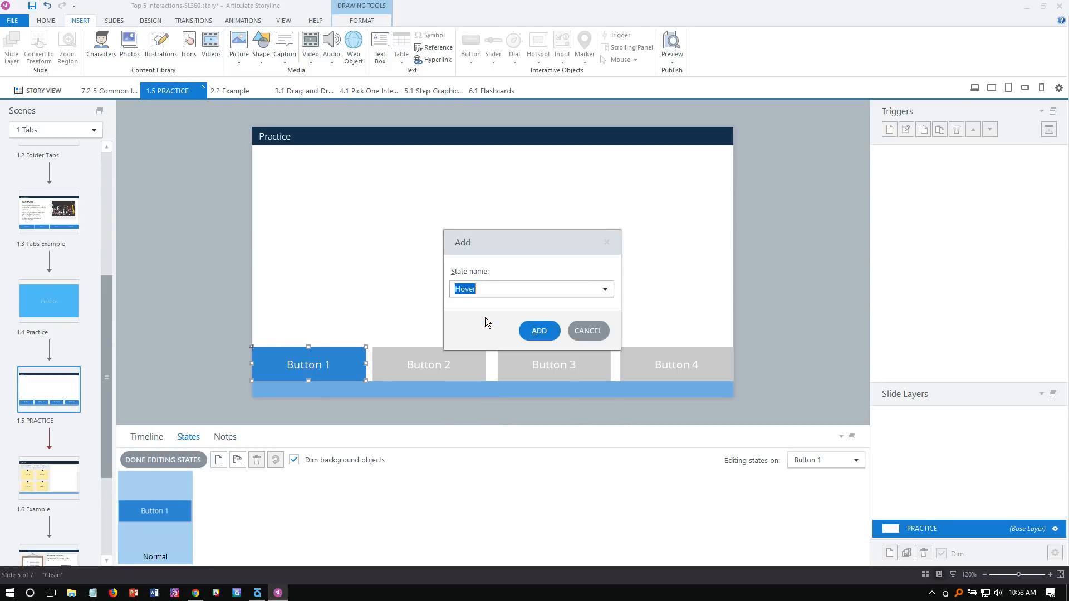
left_click(535, 336)
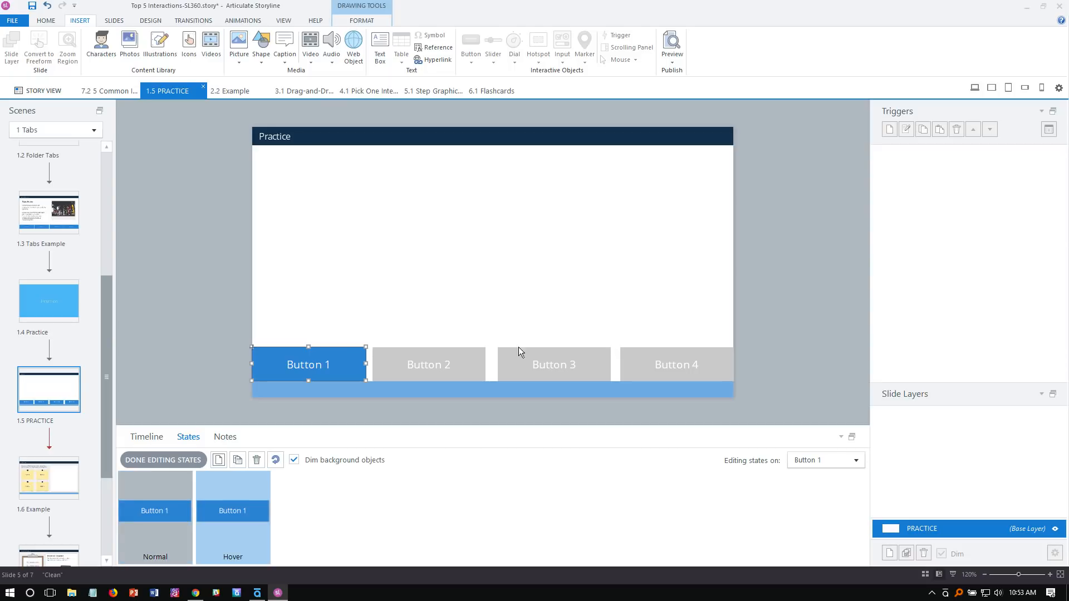
- Fill the Hover state of Button 1 with a light blue shade from the theme colors
left_click(172, 526)
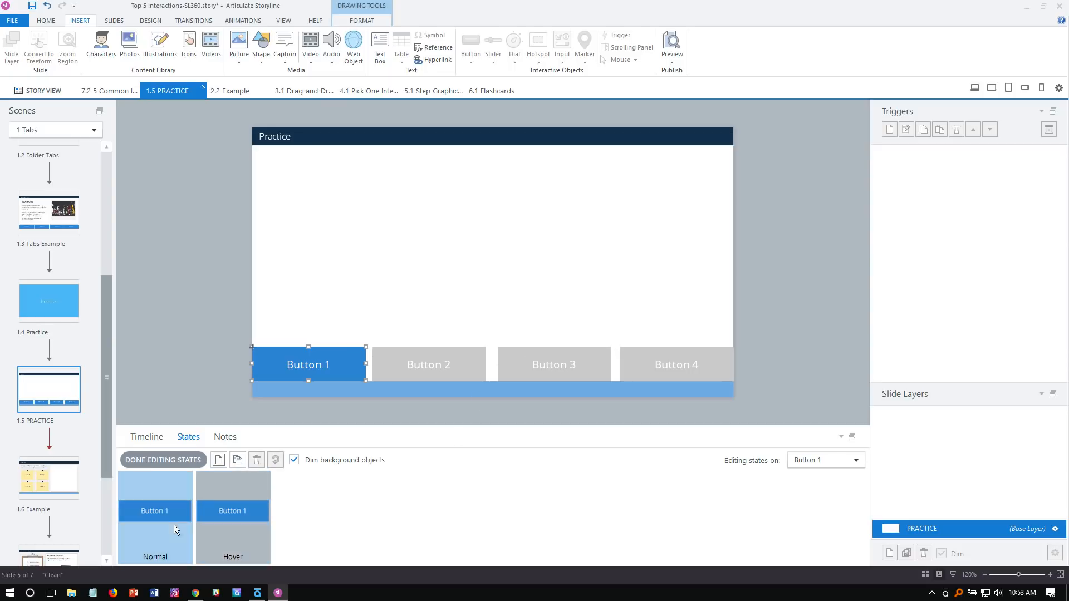
left_click(234, 528)
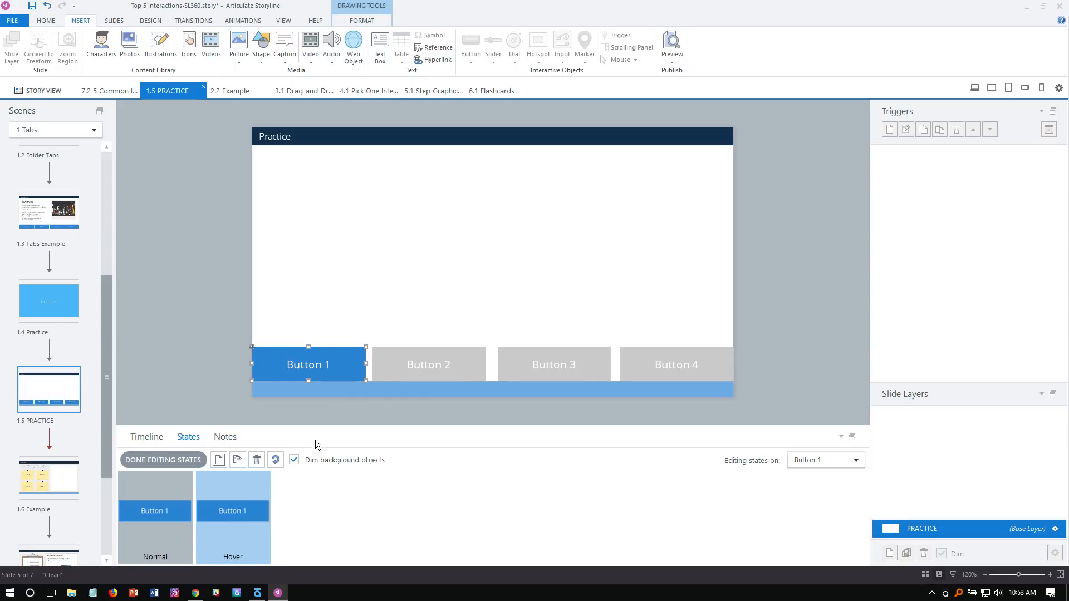
left_click(361, 21)
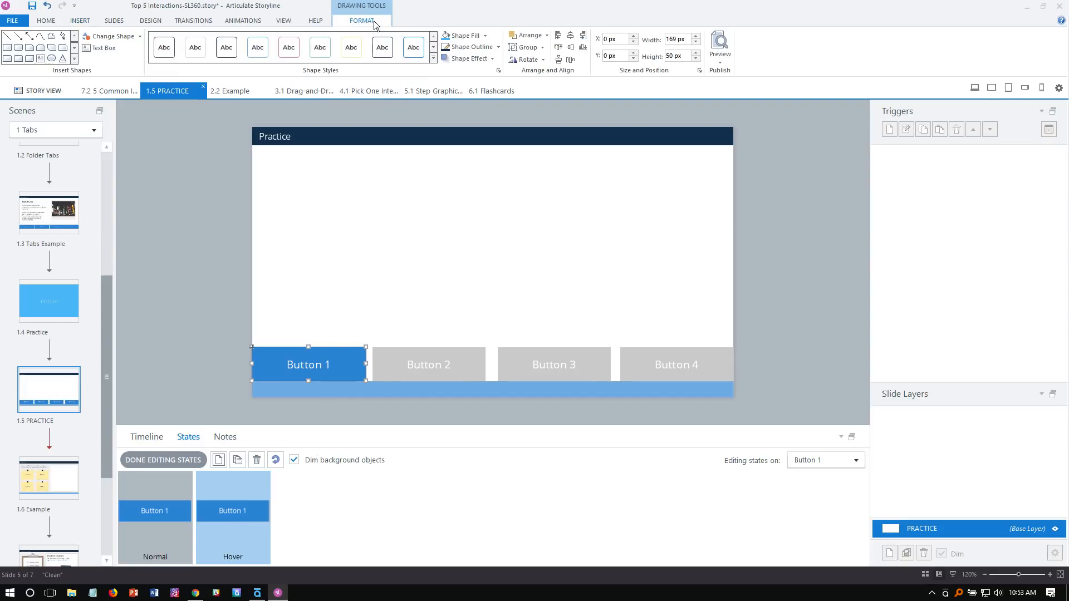
left_click(485, 34)
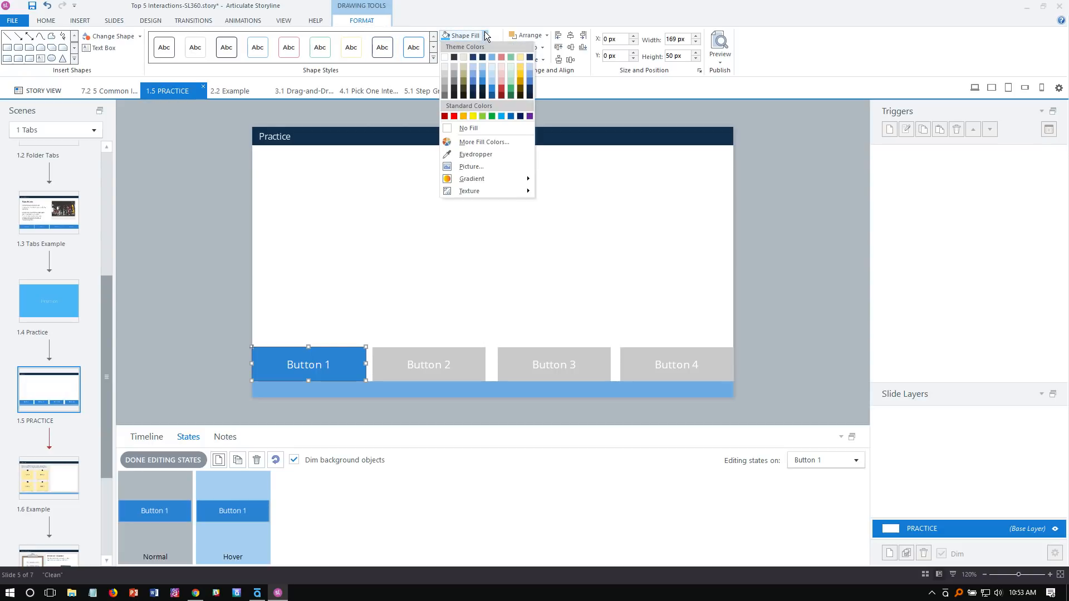
left_click(493, 81)
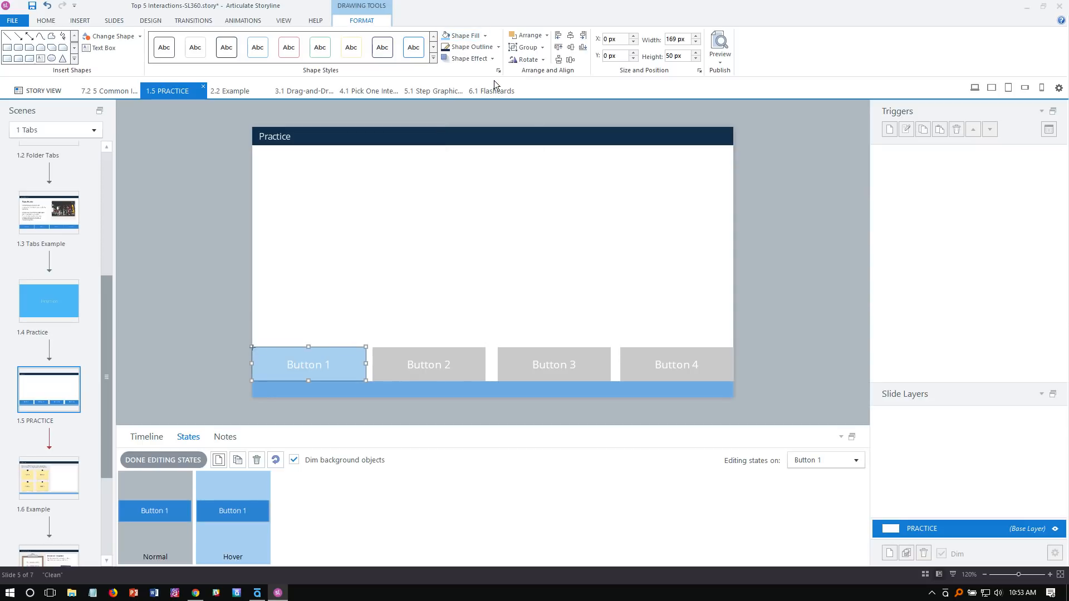
- Fill the Normal state of Button 1 with the medium blue theme shade, darker than the base light blue
left_click(156, 524)
left_click(484, 35)
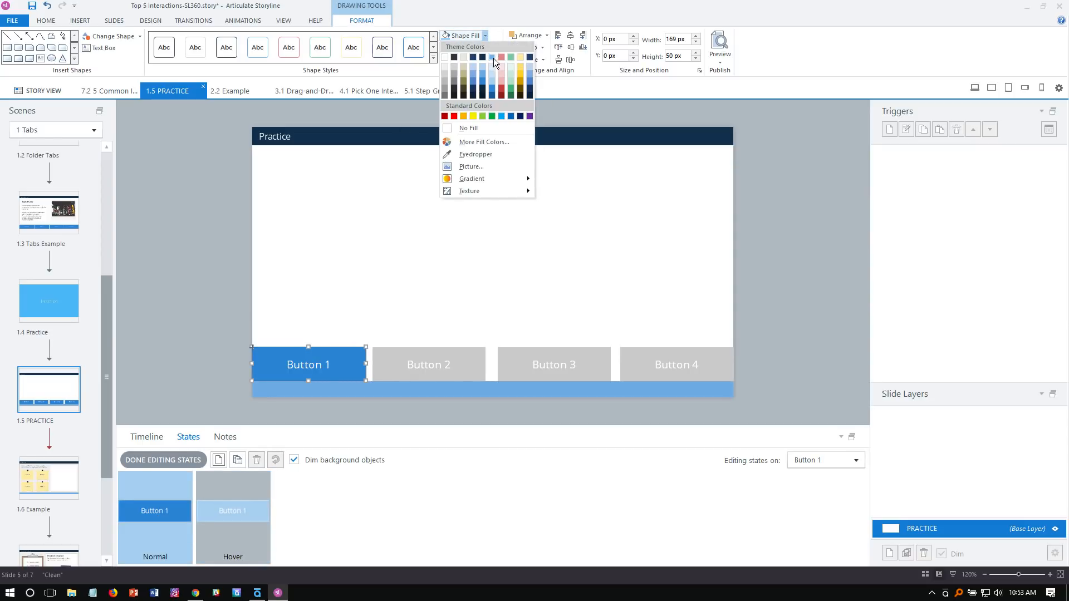
left_click(491, 58)
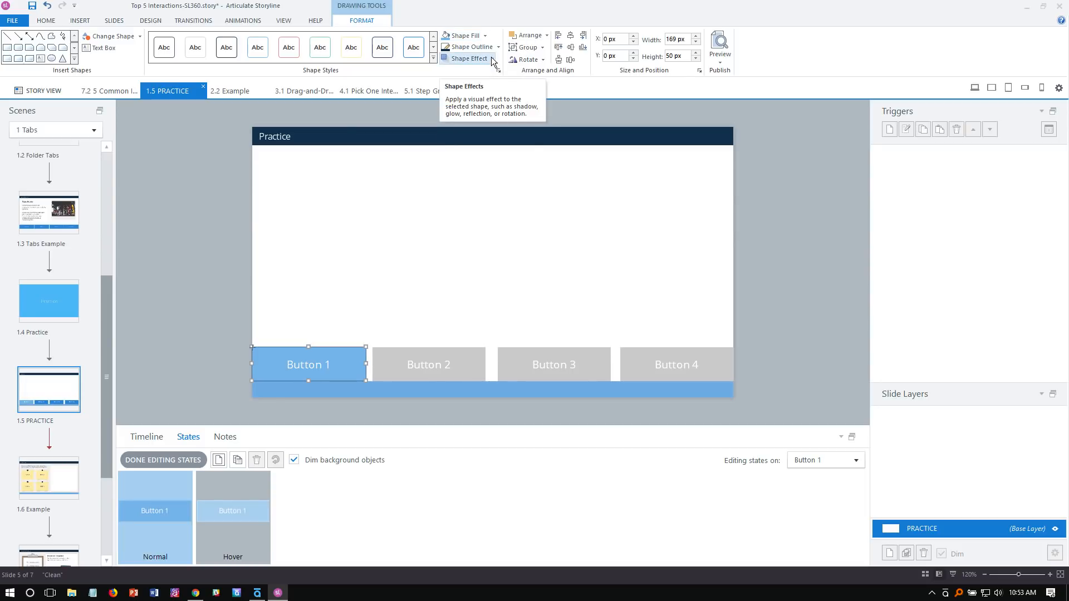
left_click(486, 35)
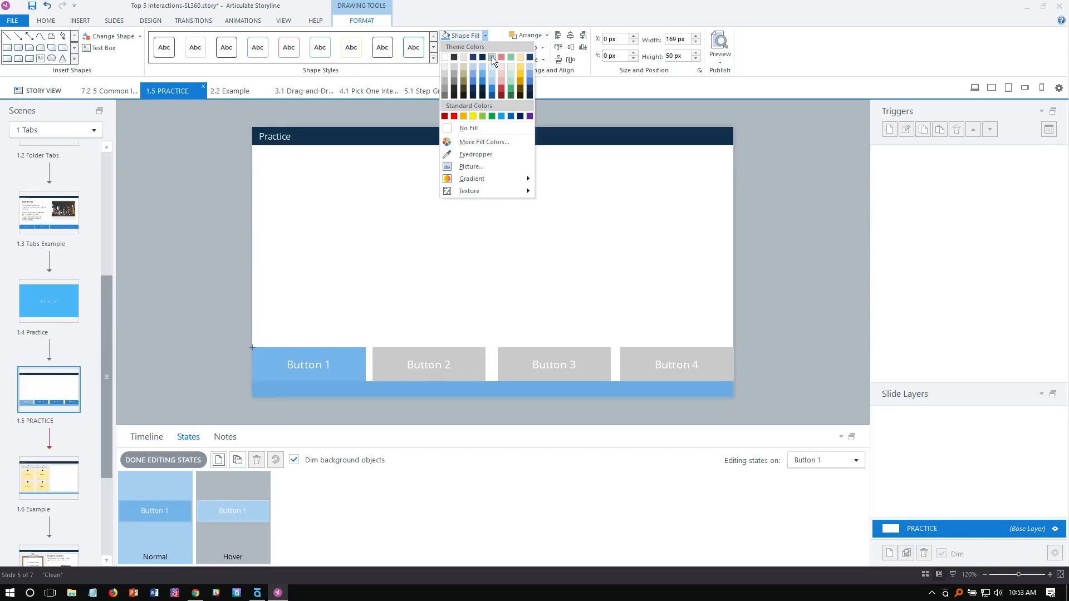
left_click(492, 88)
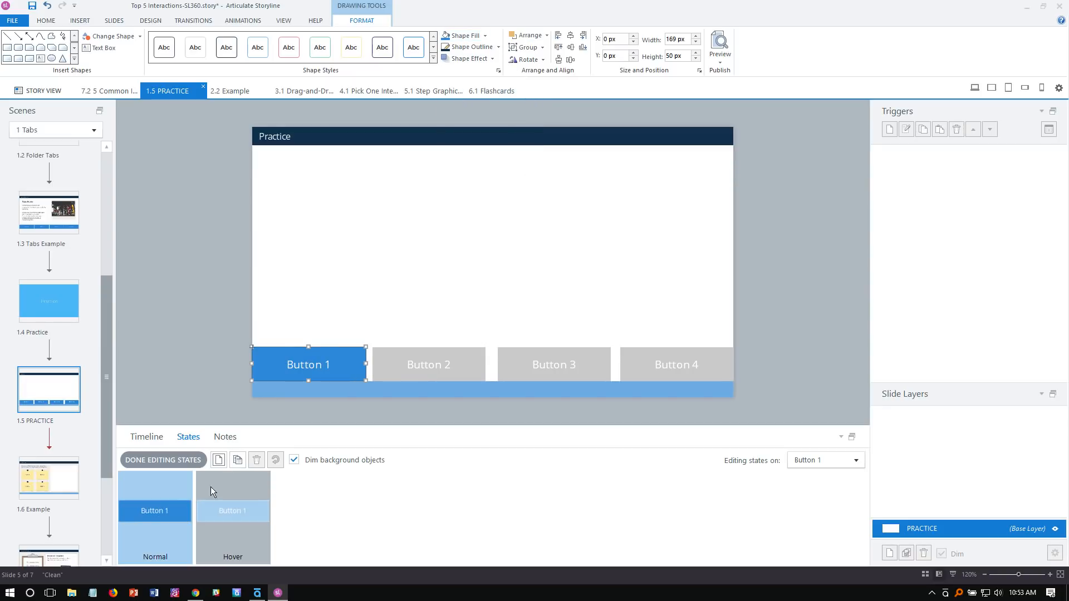
- Add the built-in Selected state to Button 1
left_click(212, 504)
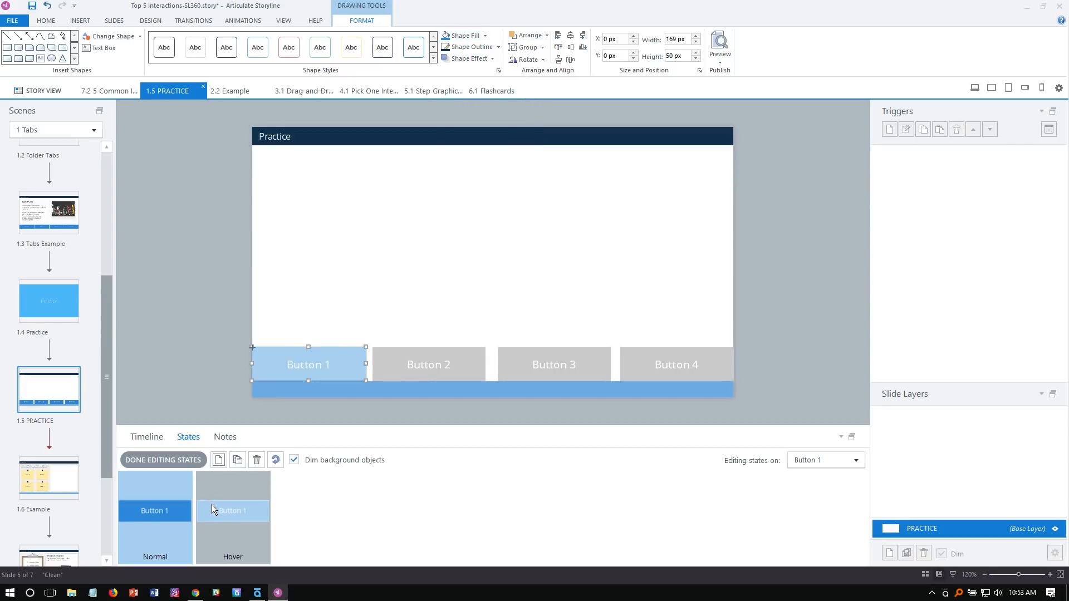
left_click(218, 461)
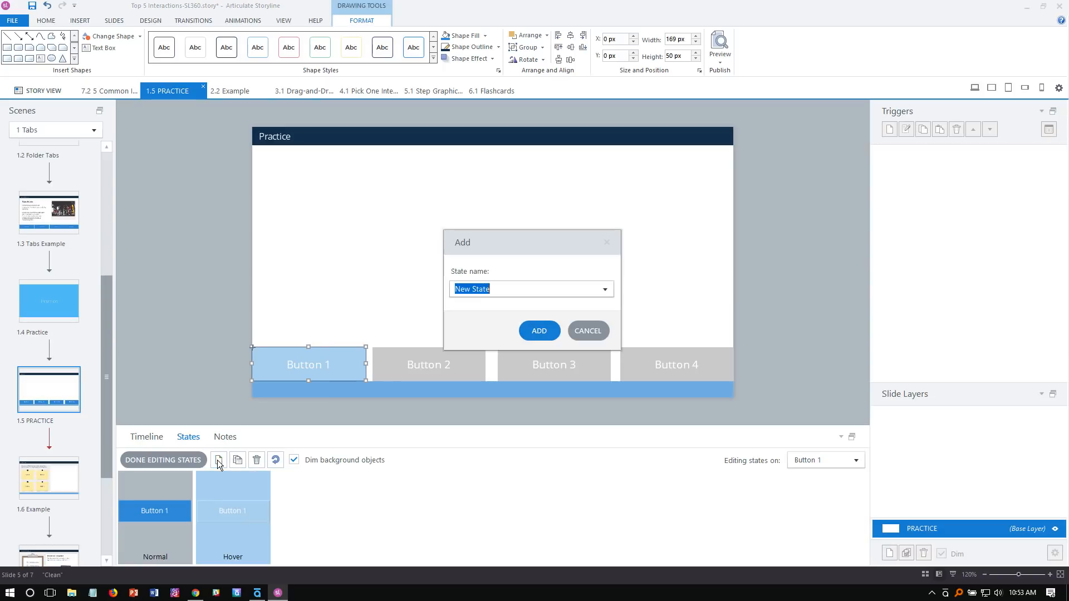
left_click(603, 286)
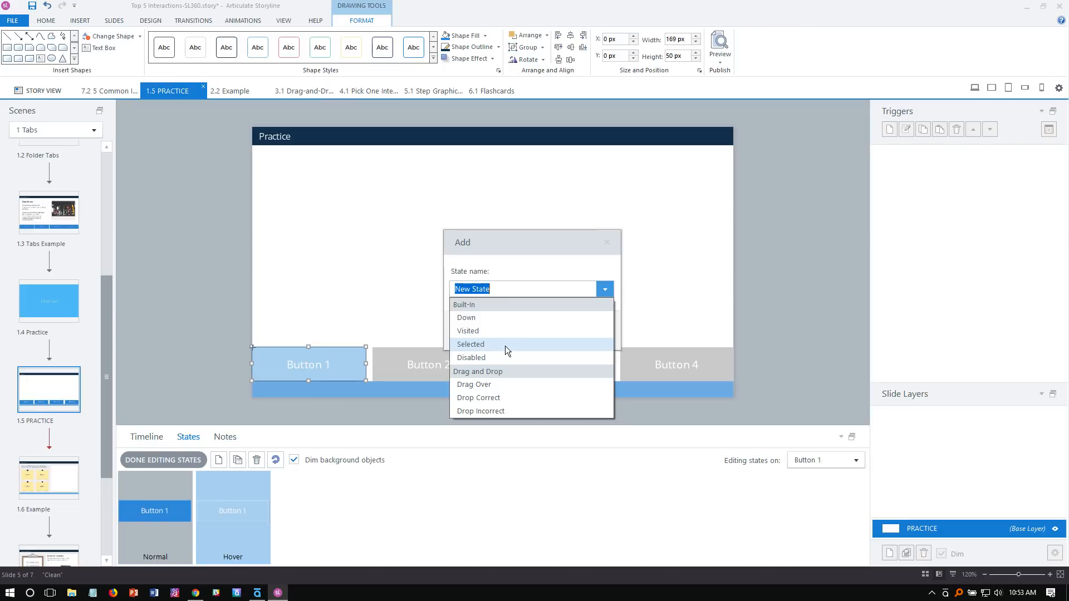
left_click(530, 257)
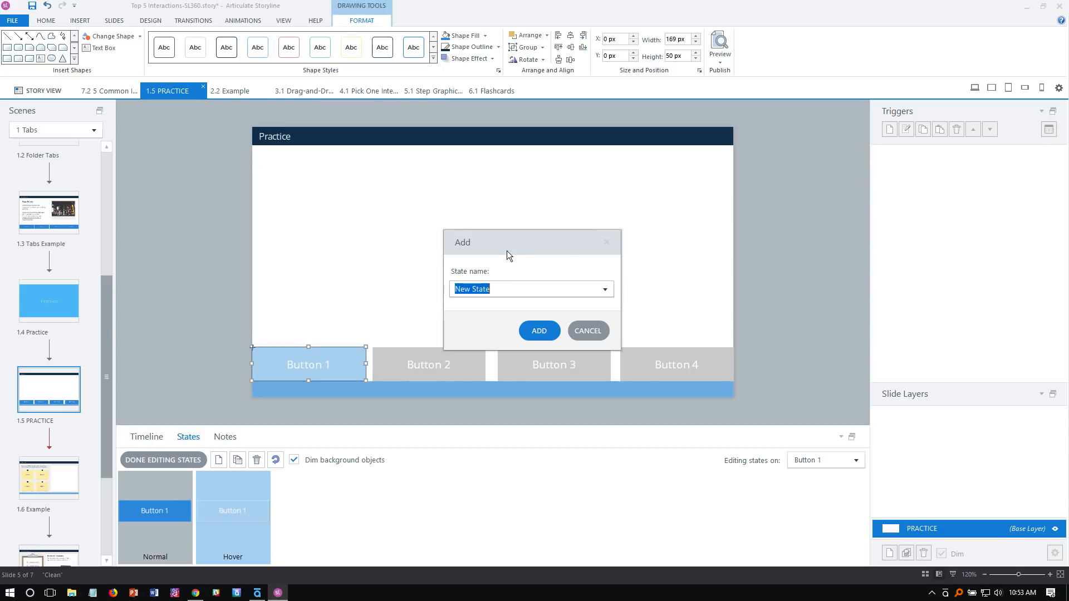
type("selected")
left_click(545, 334)
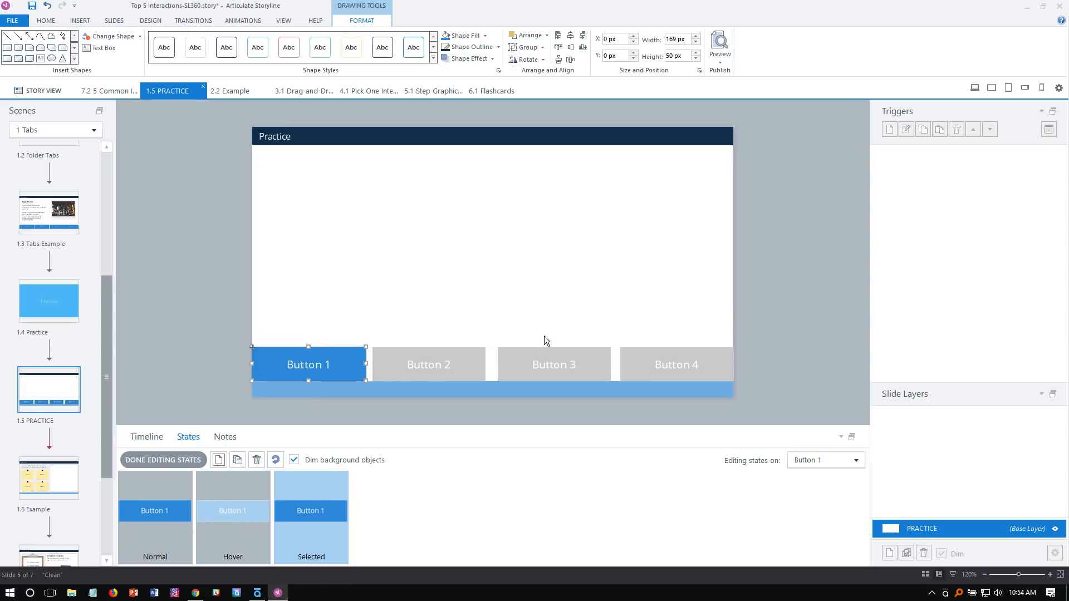
- Fill the Selected state of Button 1 with the darkest blue theme shade, check all three states and finish editing states
left_click(484, 36)
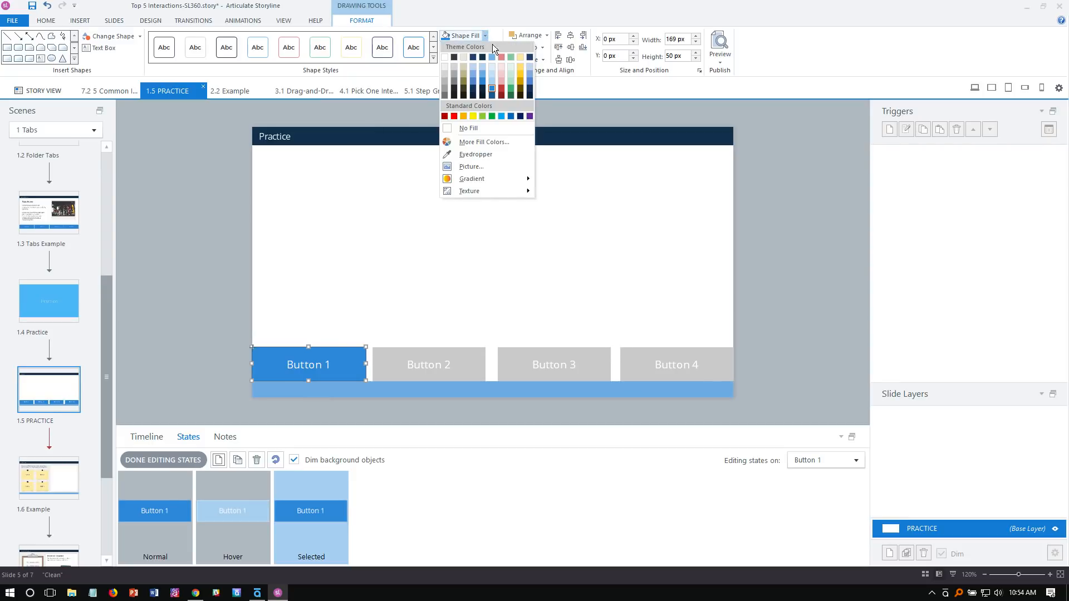
left_click(492, 95)
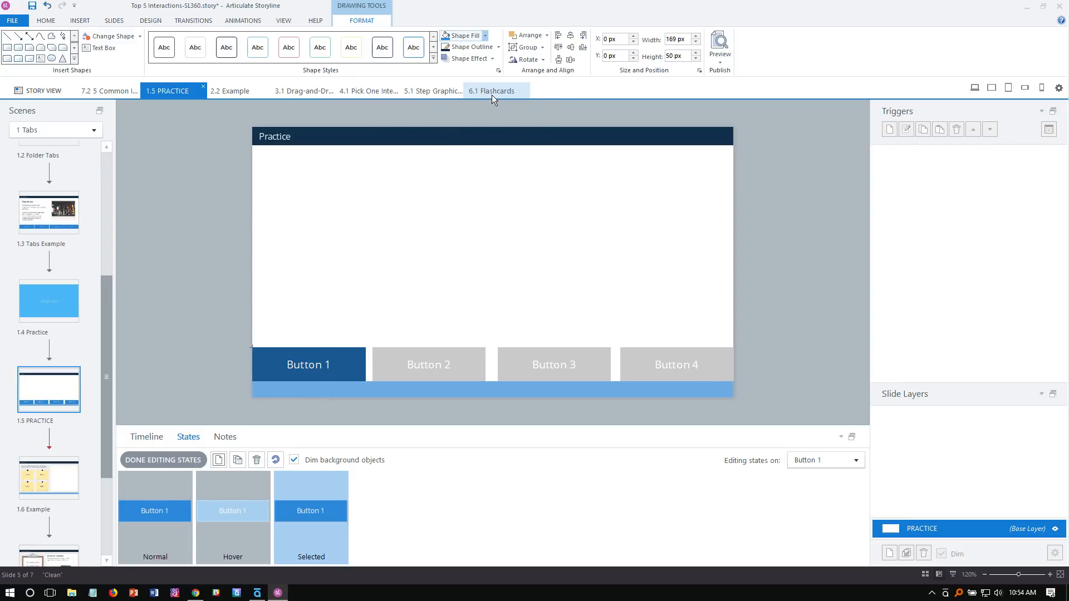
left_click(157, 520)
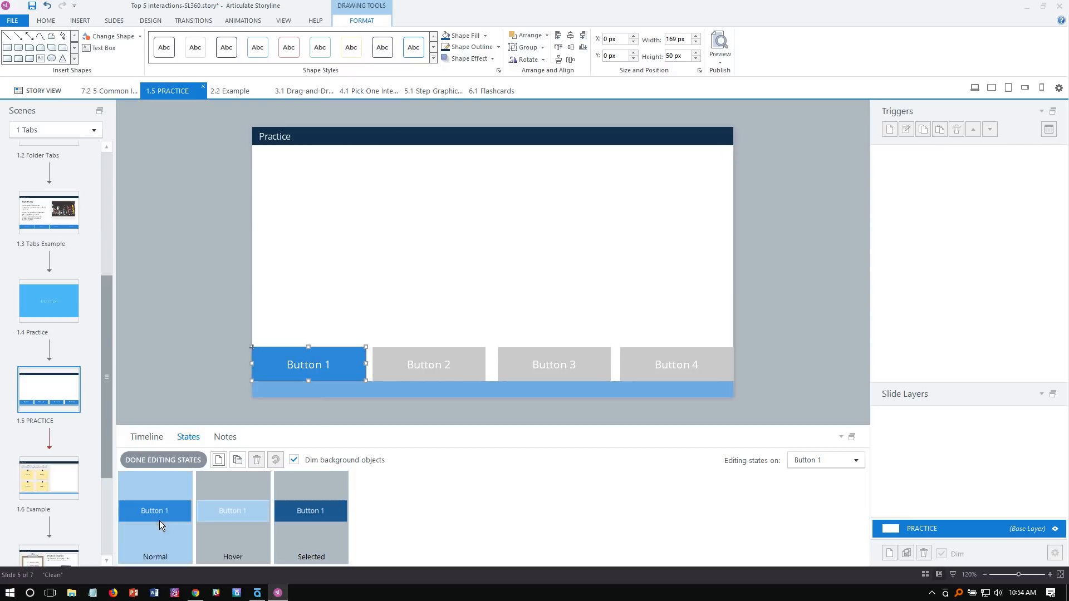
left_click(231, 512)
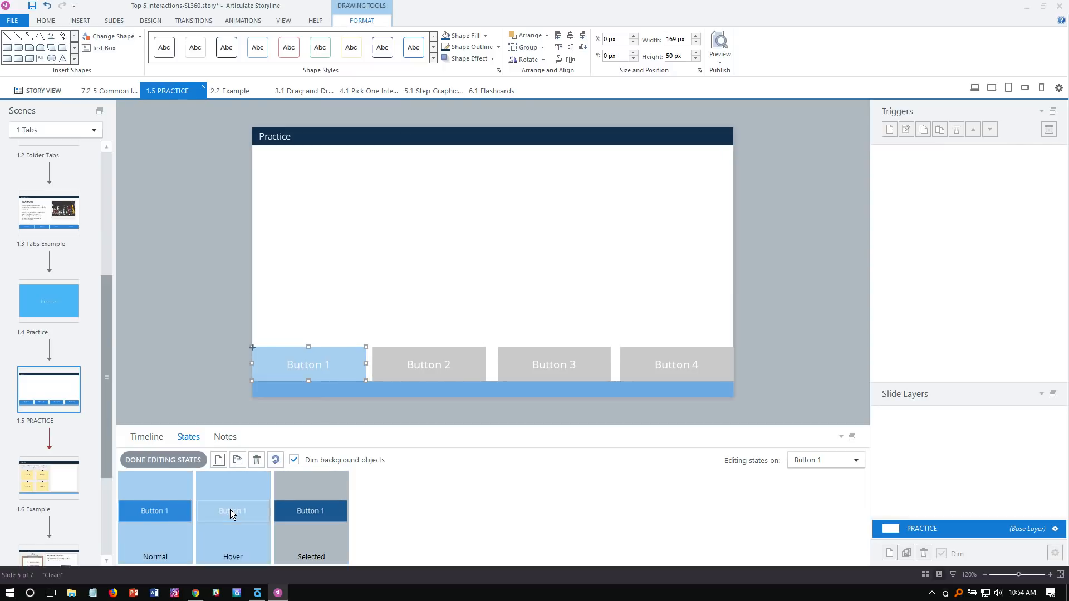
left_click(299, 496)
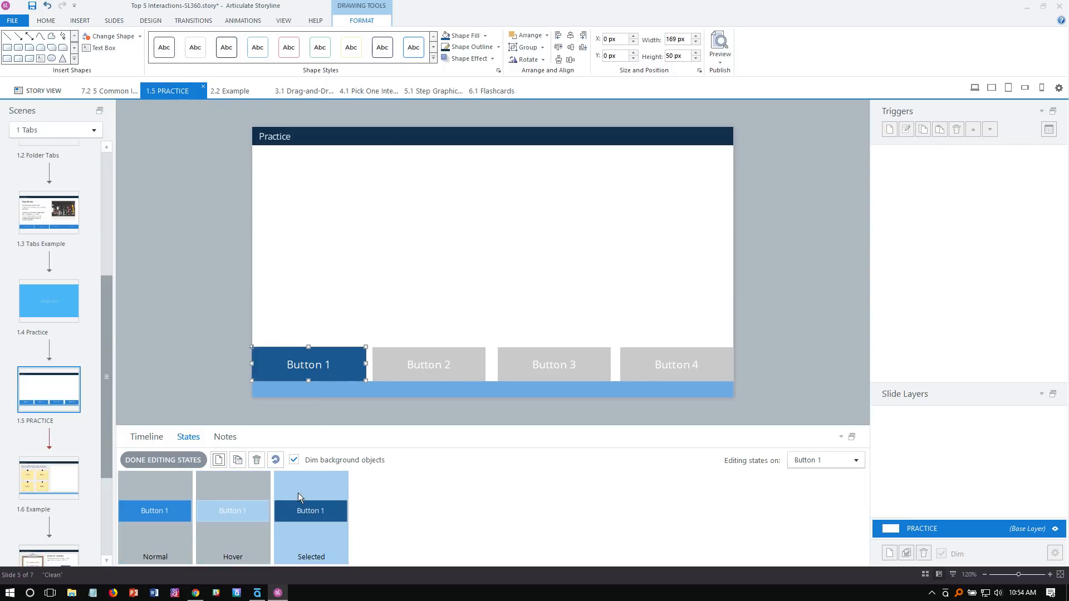
left_click(183, 458)
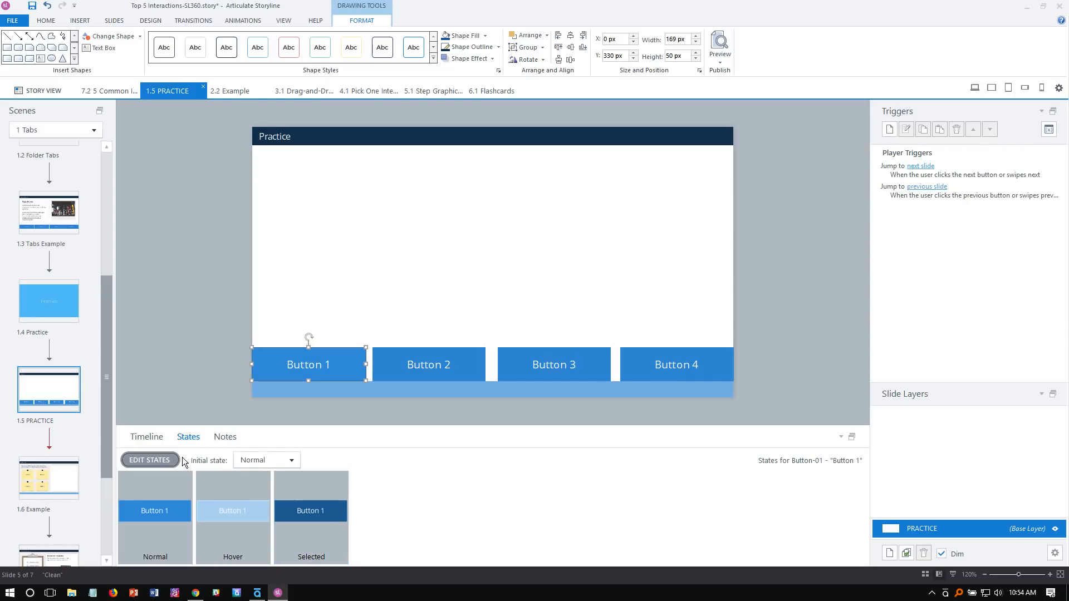
- Copy Button 1's formatting and states to Buttons 2, 3 and 4 with the Format Painter, and check the states of the buttons
left_click(372, 361)
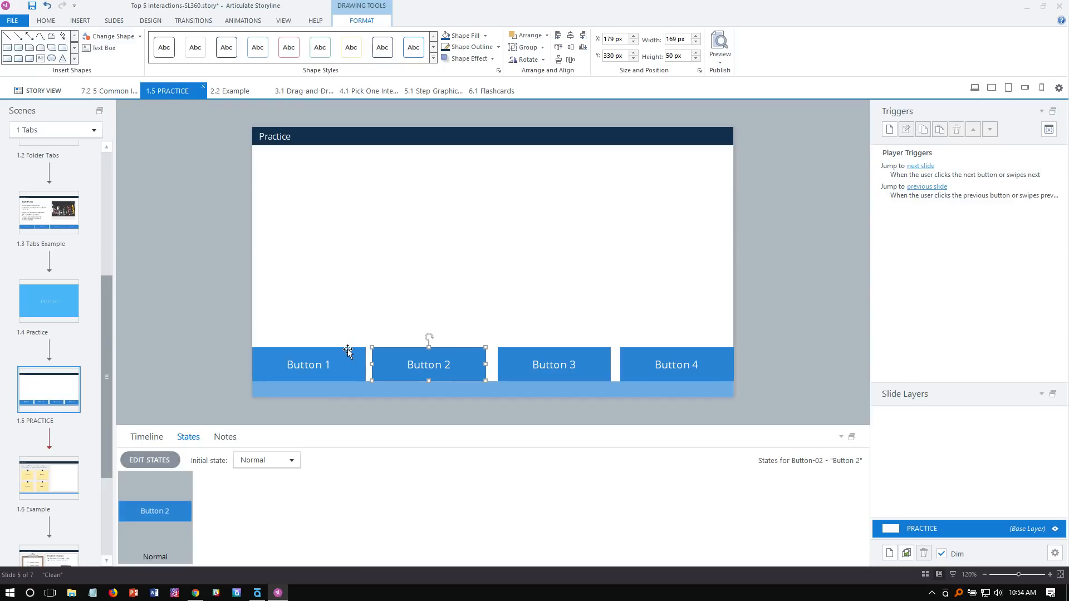
left_click(347, 350)
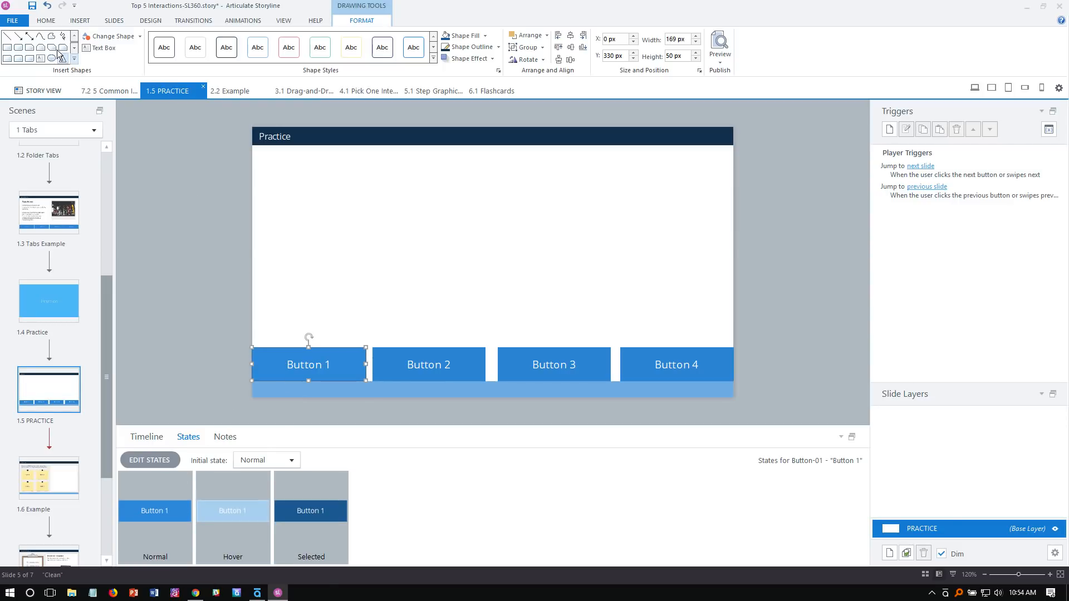
left_click(46, 22)
left_click(72, 58)
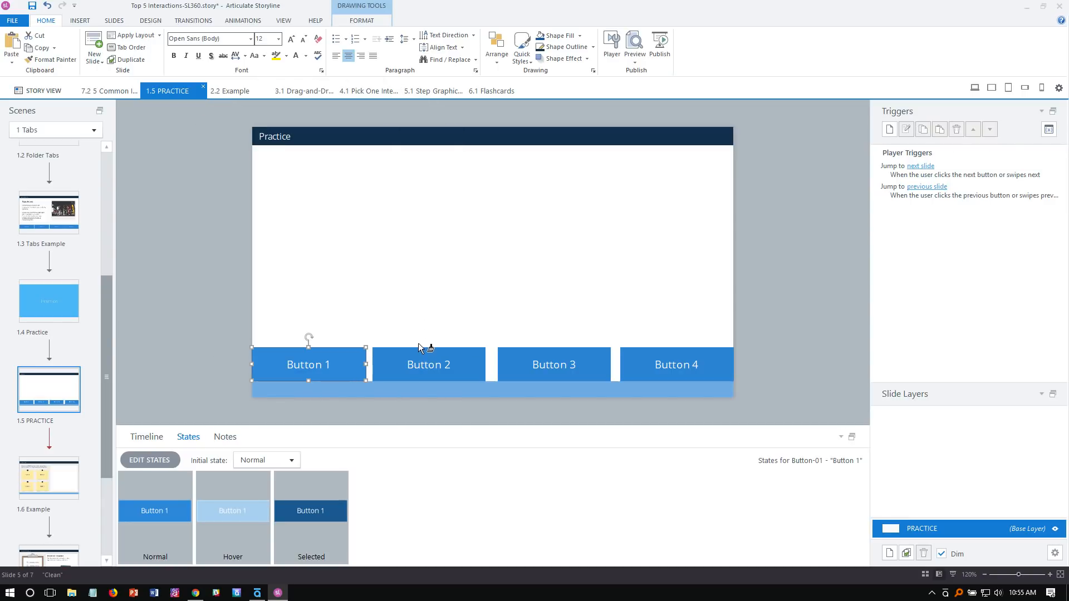
left_click(420, 348)
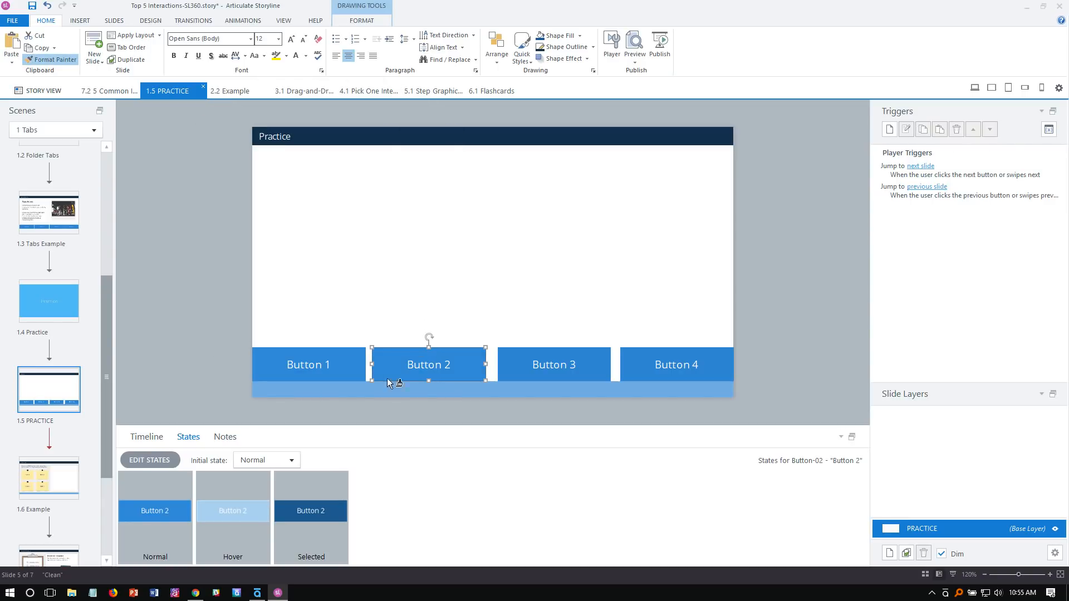
left_click(242, 529)
left_click(532, 360)
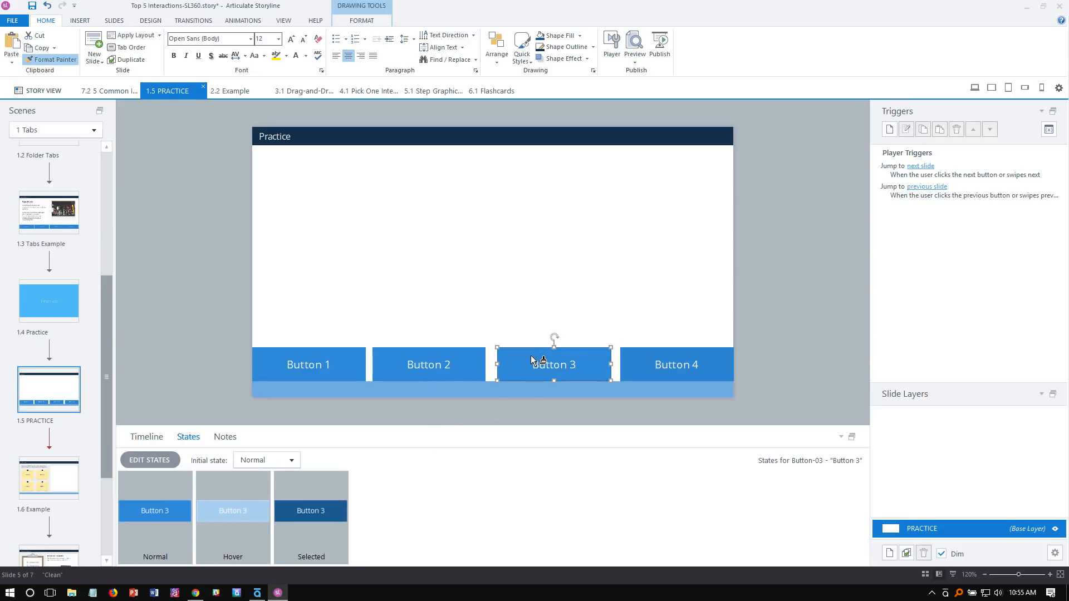
left_click(652, 367)
left_click(653, 366)
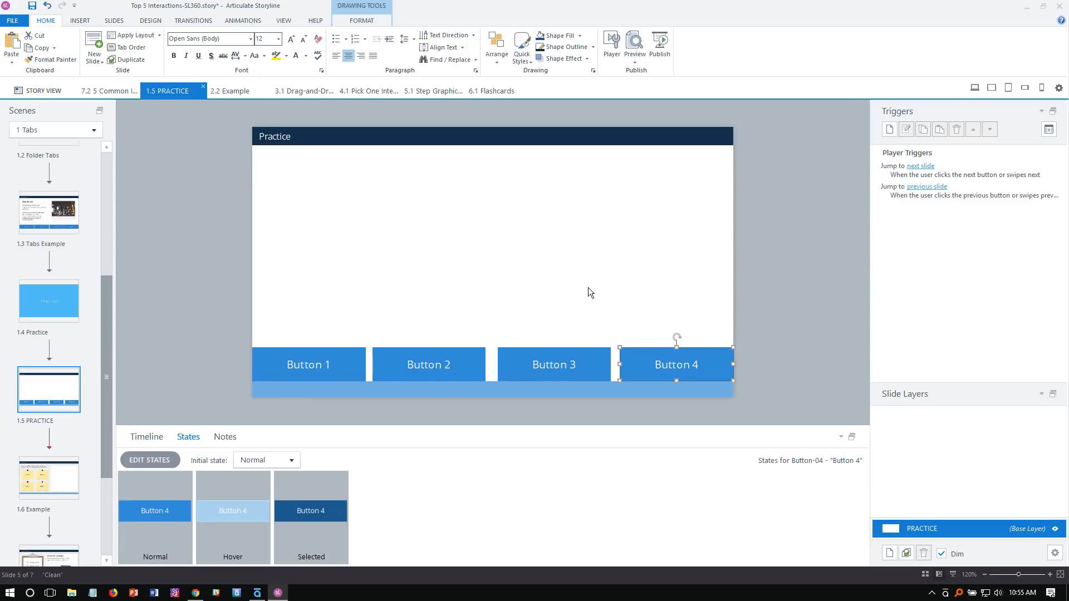
left_click(358, 353)
left_click(423, 357)
left_click(573, 373)
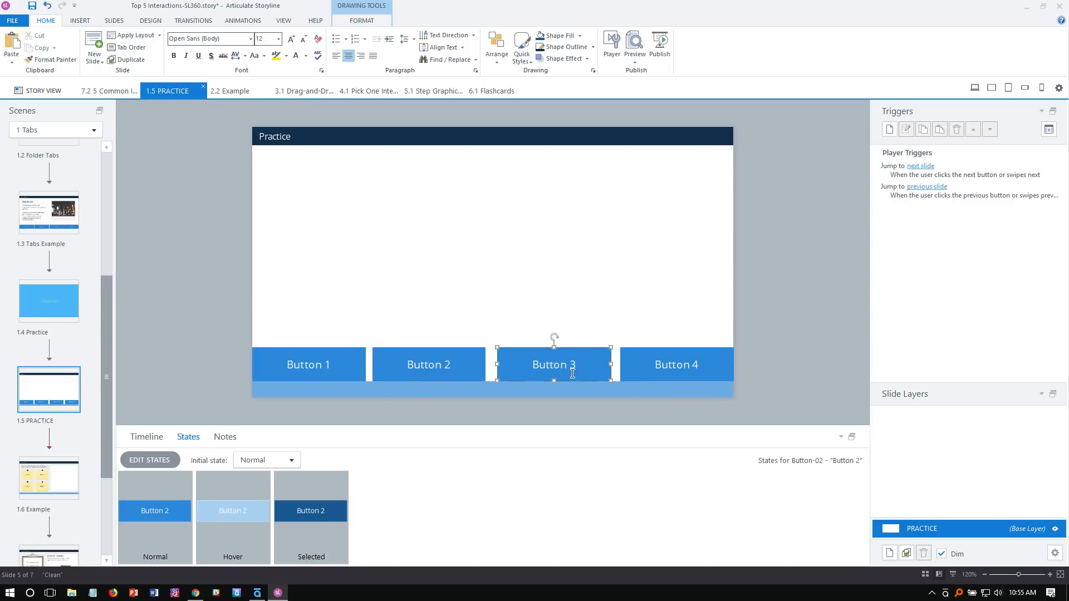
left_click(648, 370)
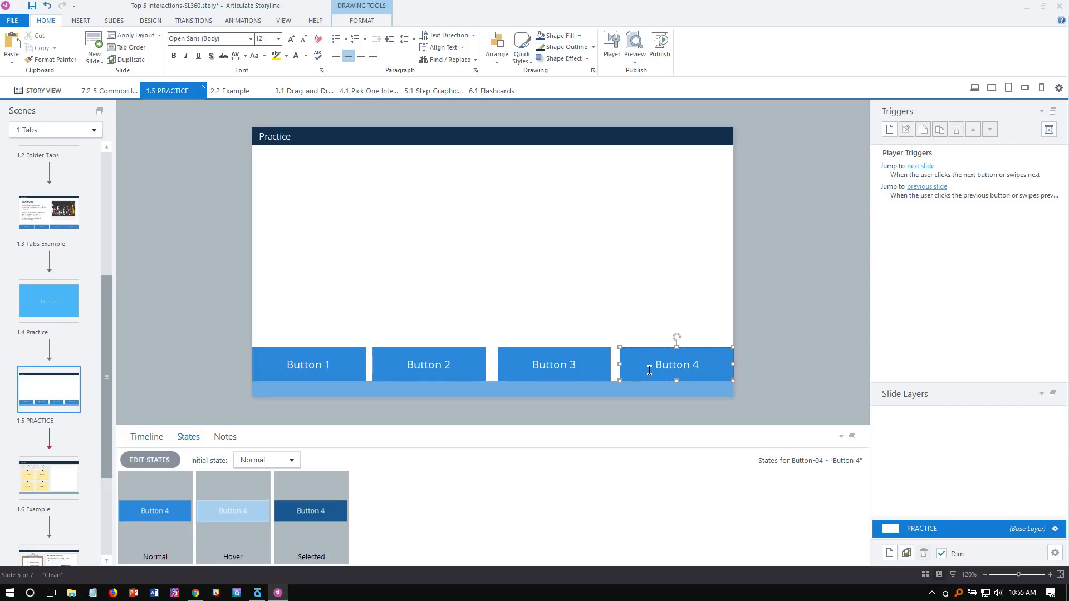
- Preview this slide, test selecting and deselecting Buttons 2, 3 and 4, and close the preview
left_click(635, 62)
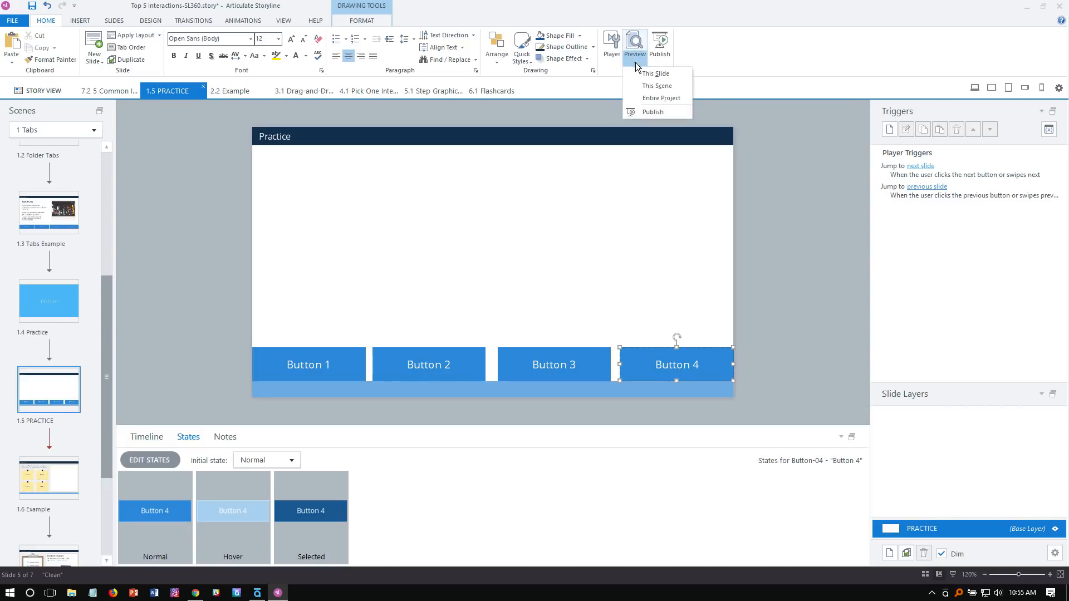
left_click(643, 74)
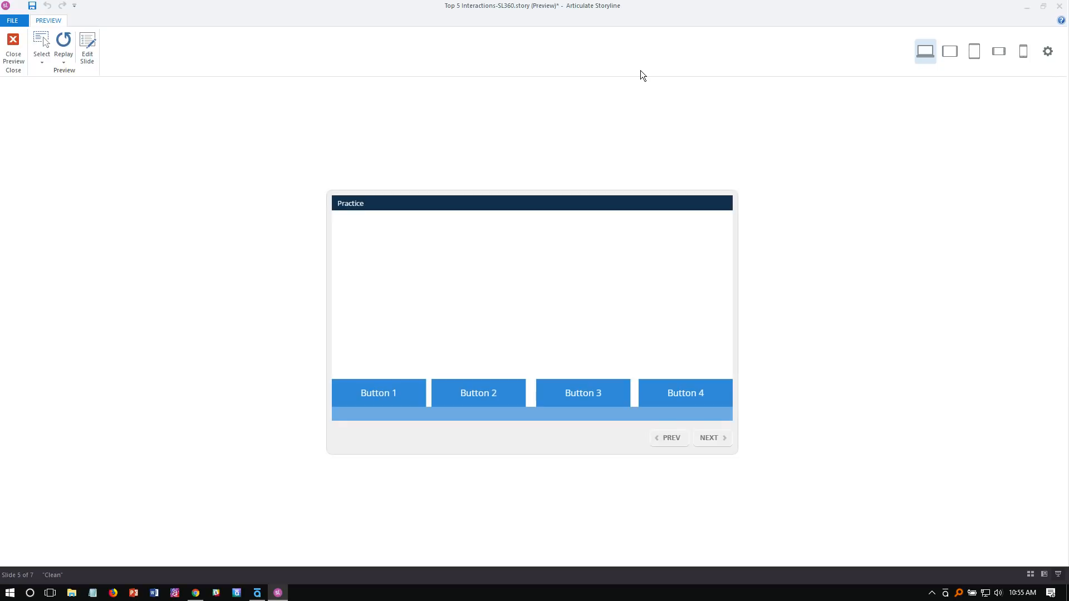
left_click(666, 395)
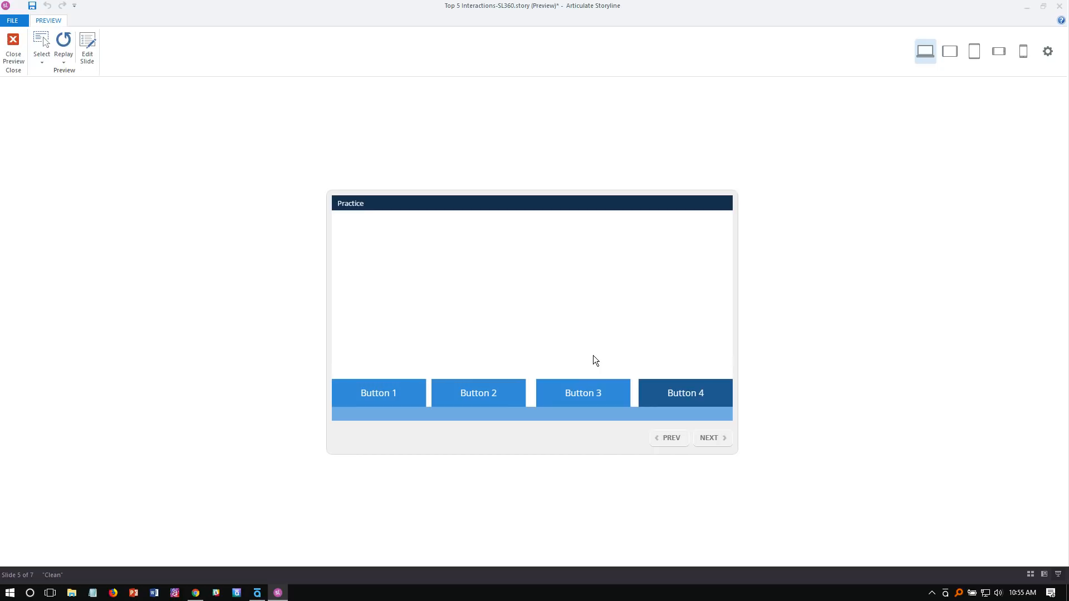
left_click(576, 390)
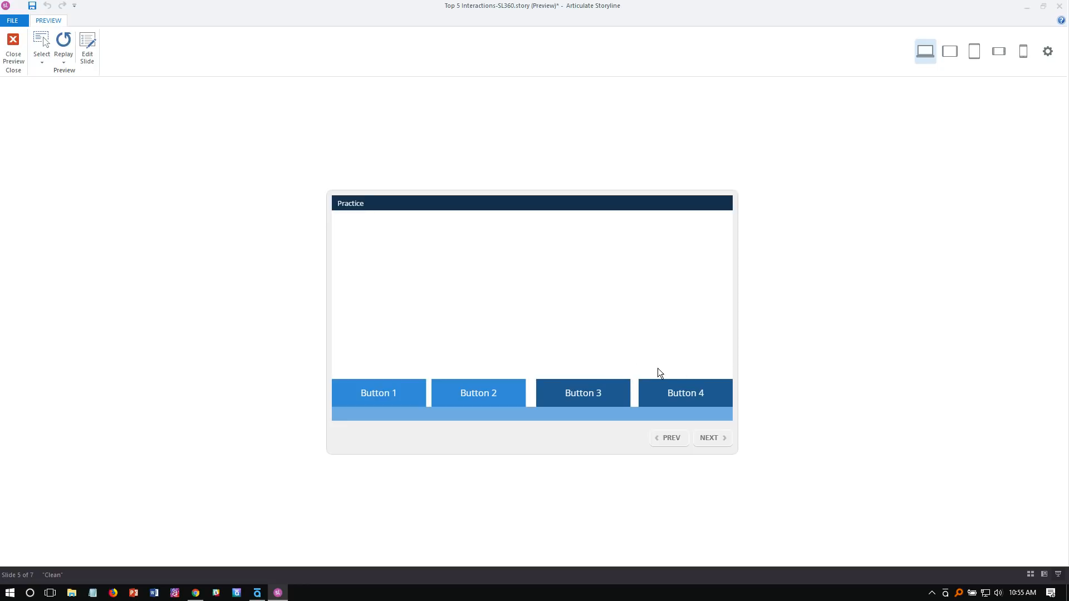
left_click(489, 397)
left_click(560, 389)
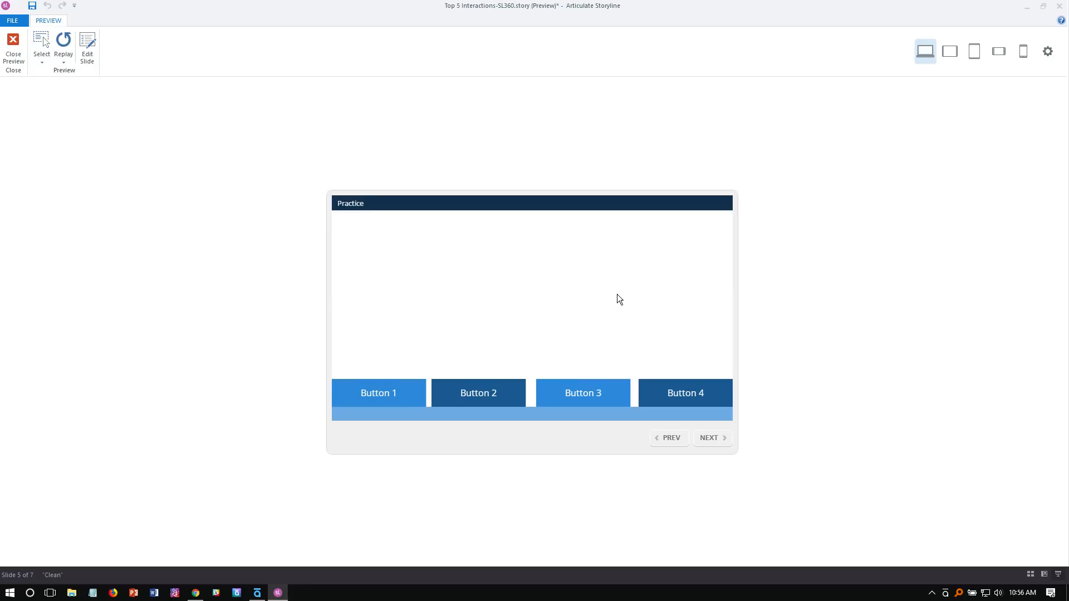
left_click(483, 404)
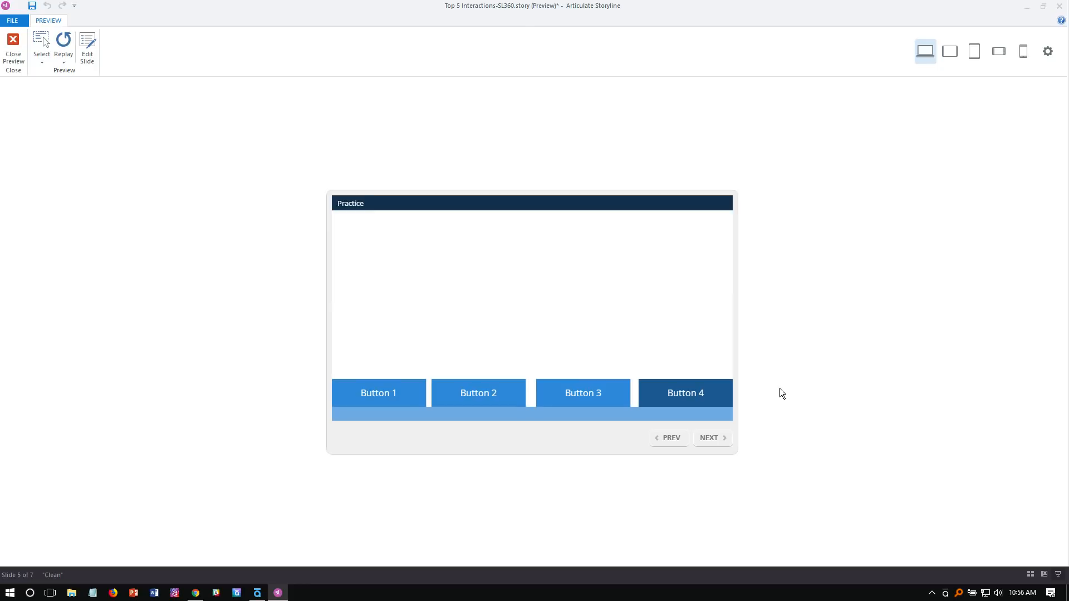
left_click(600, 393)
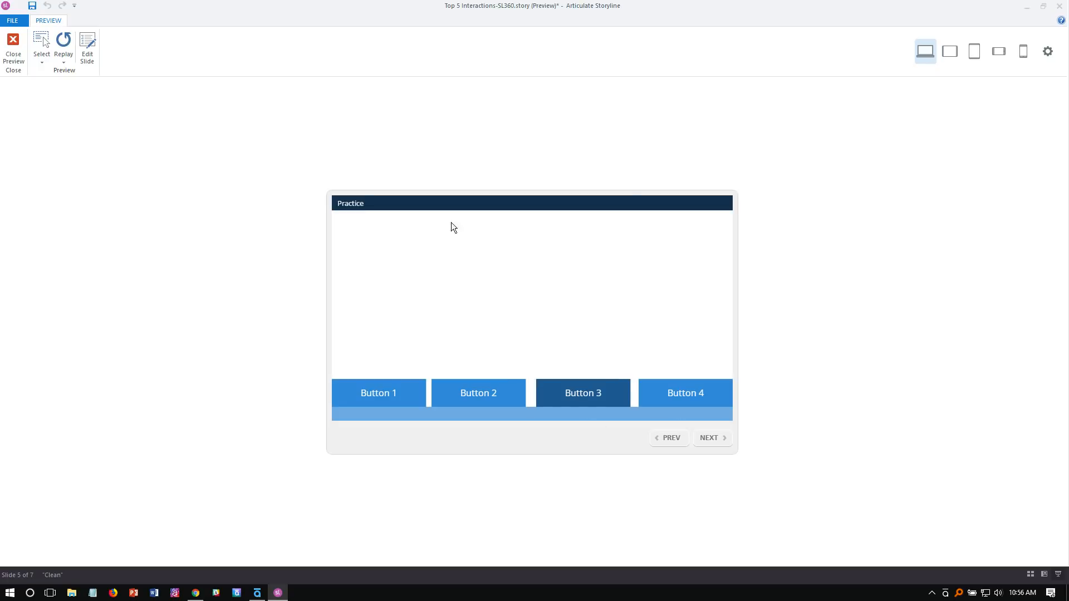
left_click(21, 47)
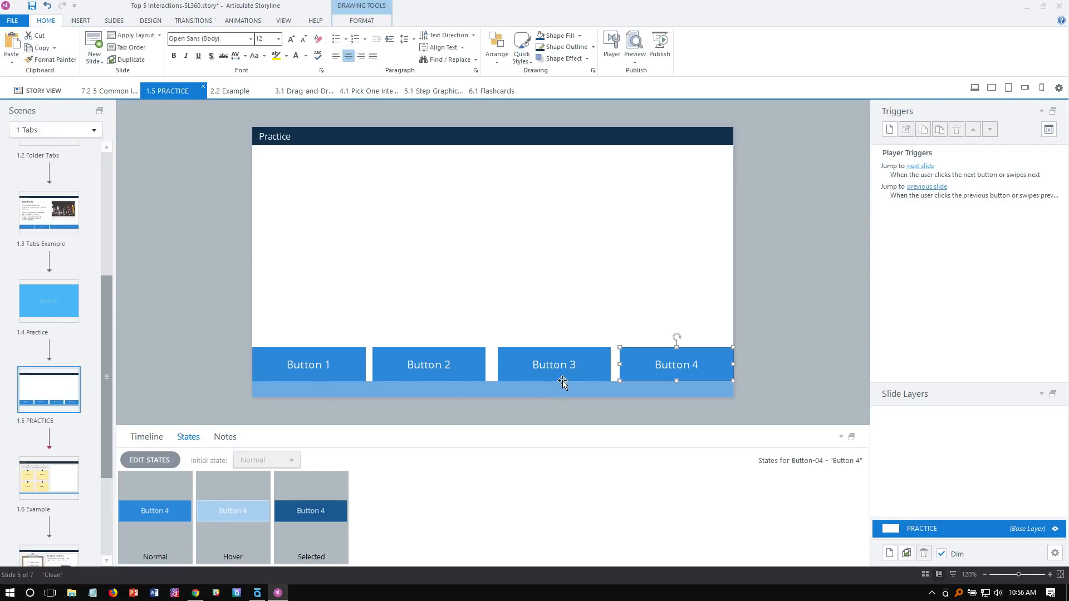
- Distribute the four buttons horizontally so they are evenly spaced across the slide
left_click(352, 370)
left_click_drag(200, 322, 767, 432)
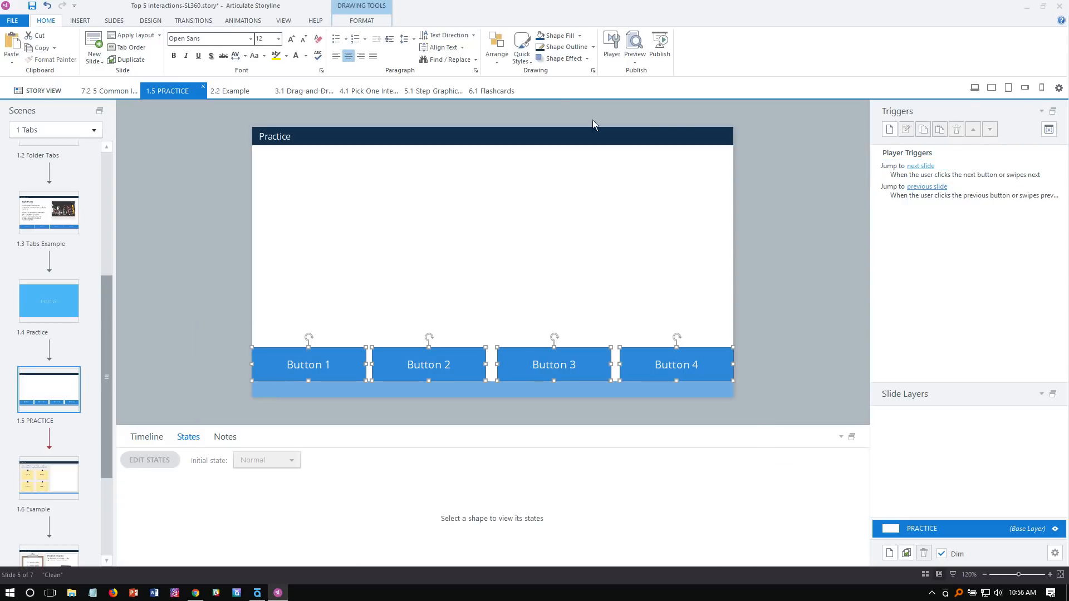
left_click(363, 20)
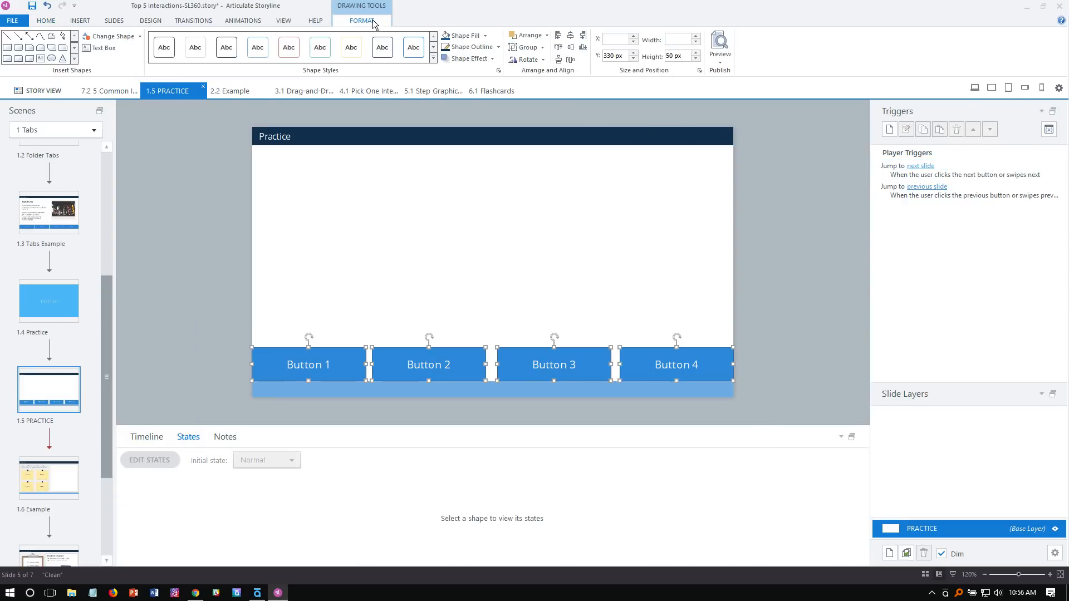
left_click(570, 59)
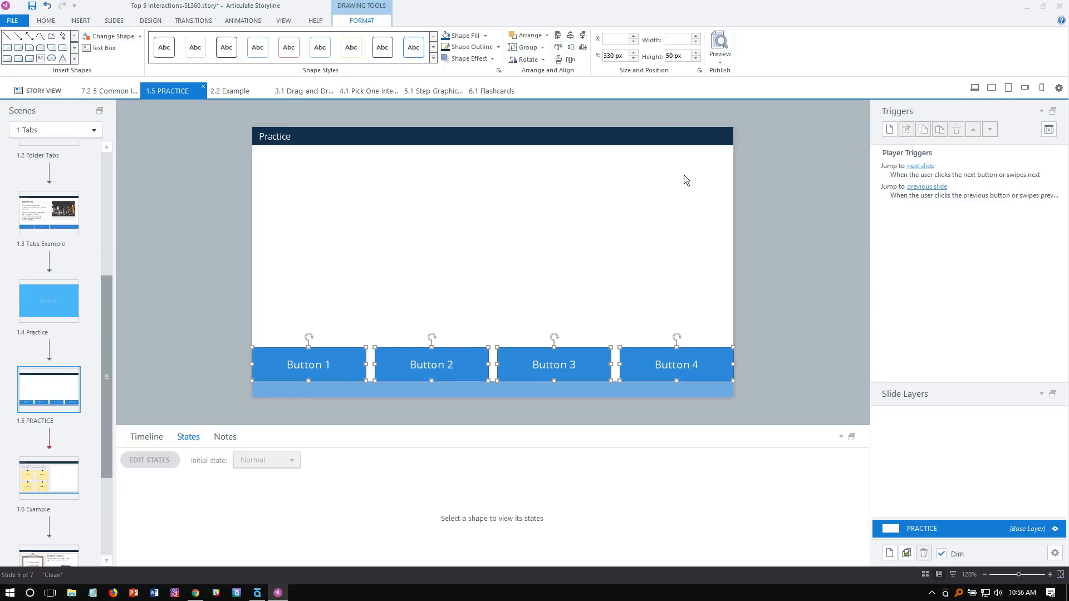
left_click(772, 321)
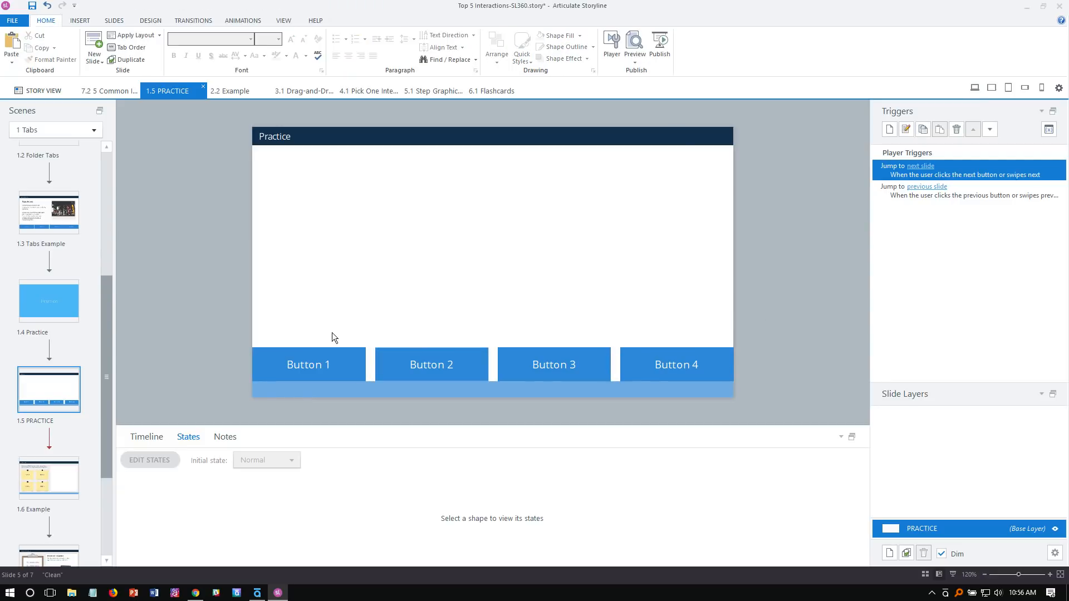
- Assign all four buttons to Button Set 1 so only one can be selected at a time
left_click_drag(211, 311, 763, 413)
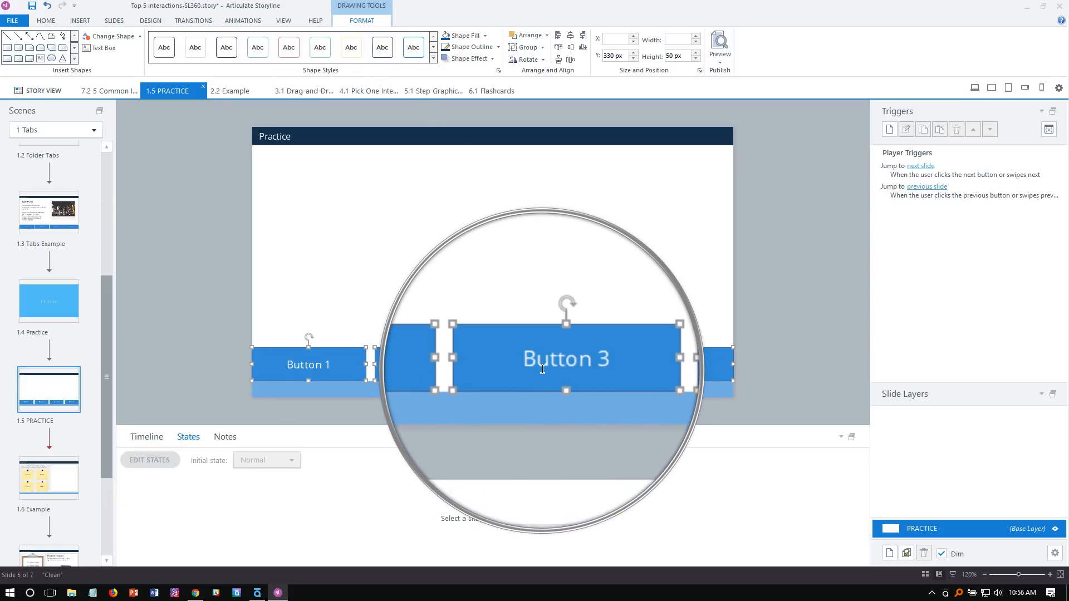
right_click(513, 346)
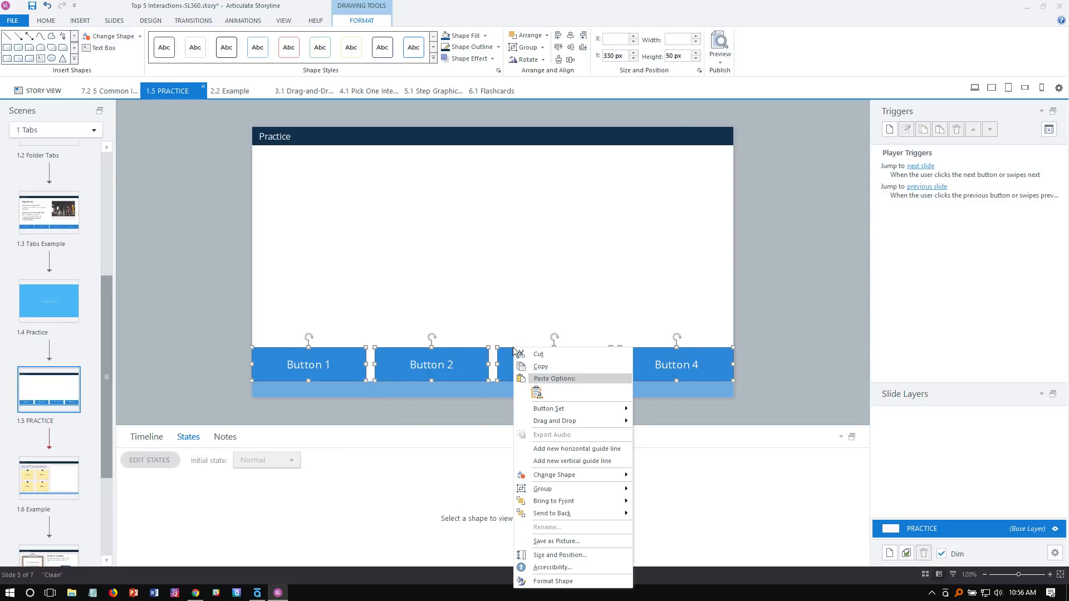
mouse_move(573, 410)
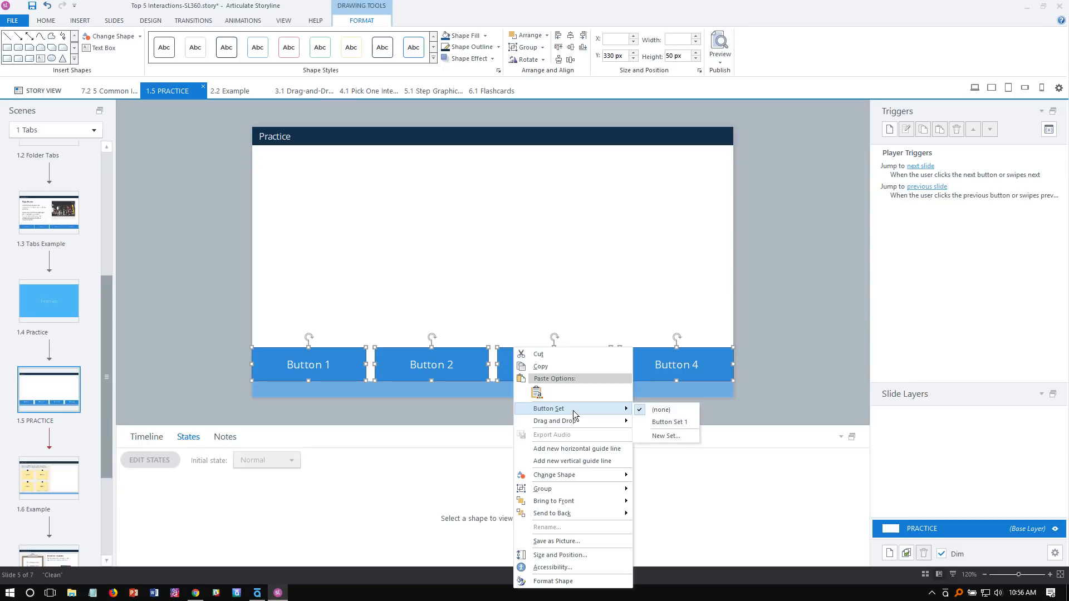
left_click(676, 423)
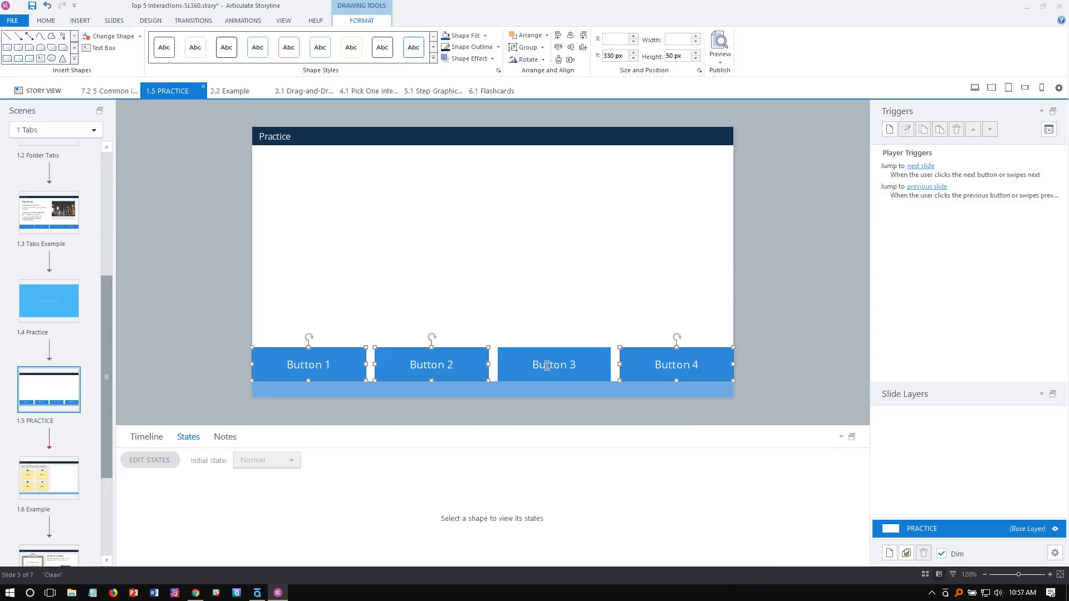
left_click_drag(210, 317, 802, 404)
right_click(670, 351)
mouse_move(727, 409)
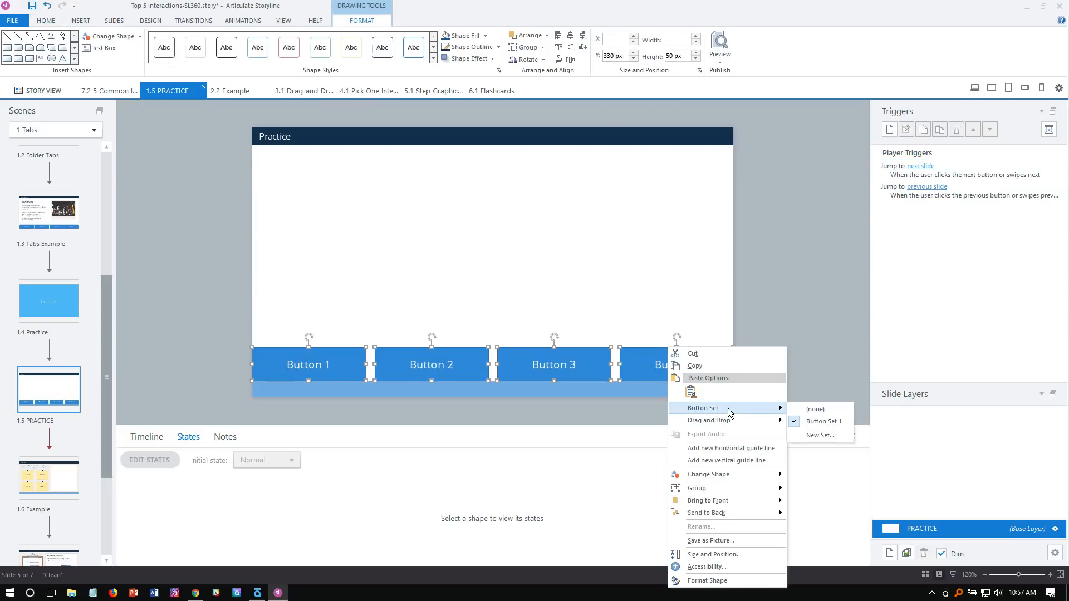
left_click(818, 422)
- Preview this slide again and test the button set by selecting each of the four buttons in turn
left_click(719, 63)
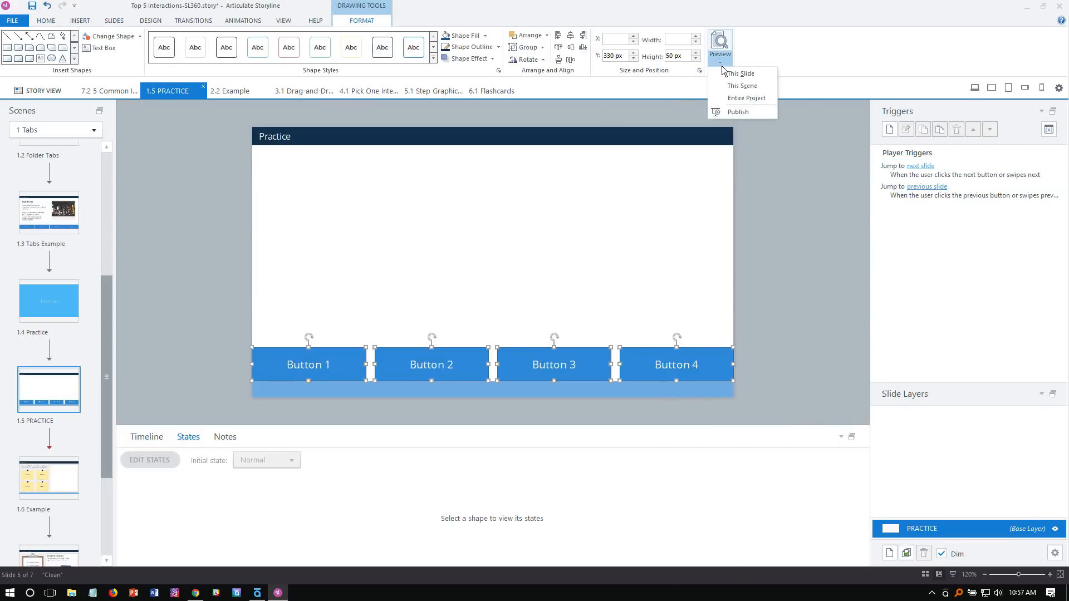
left_click(721, 71)
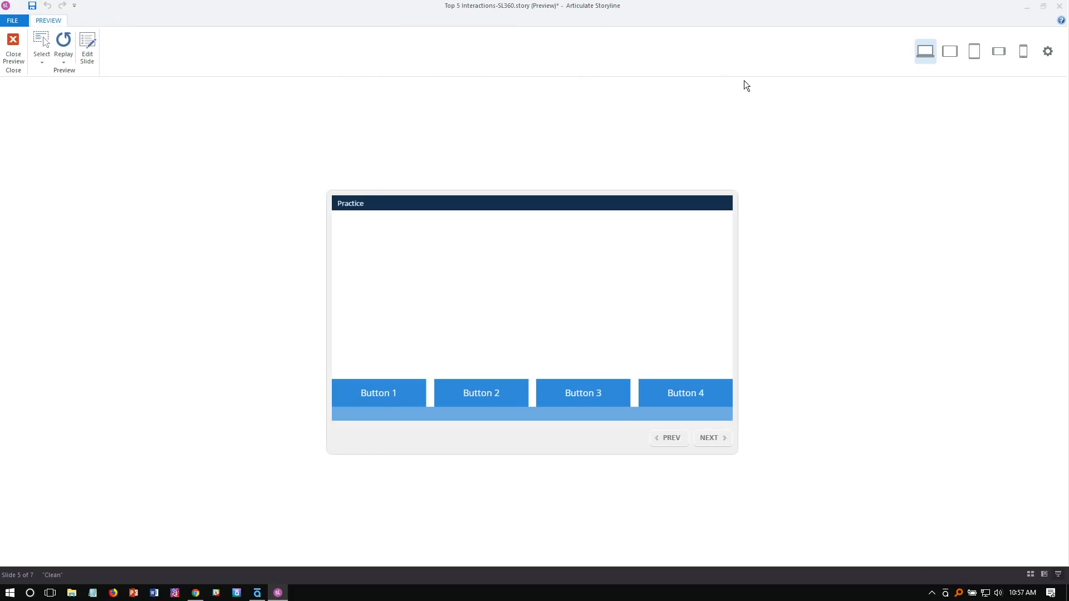
left_click(521, 393)
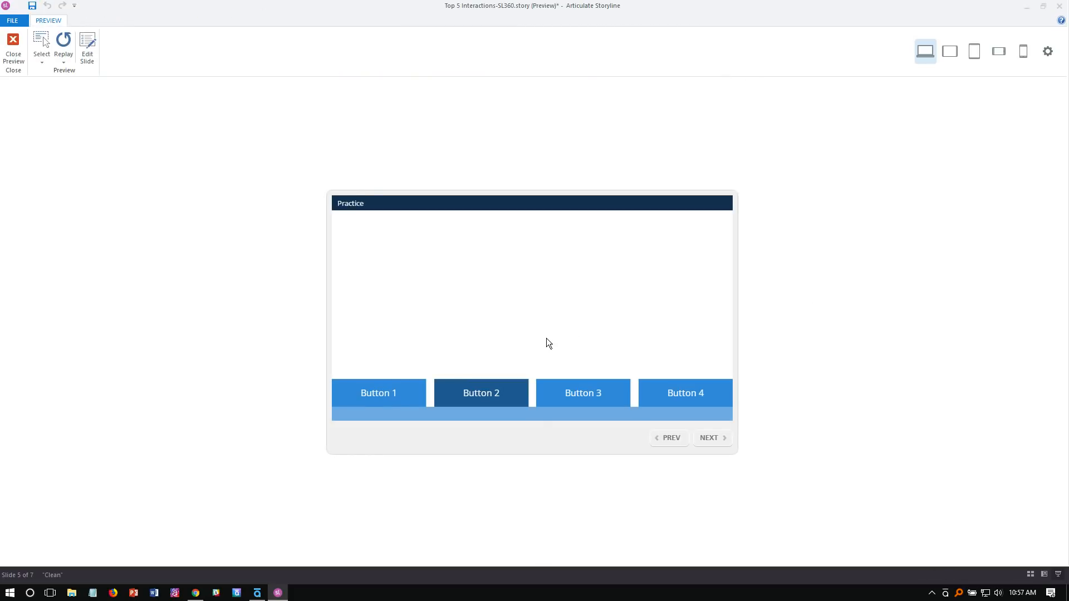
left_click(694, 394)
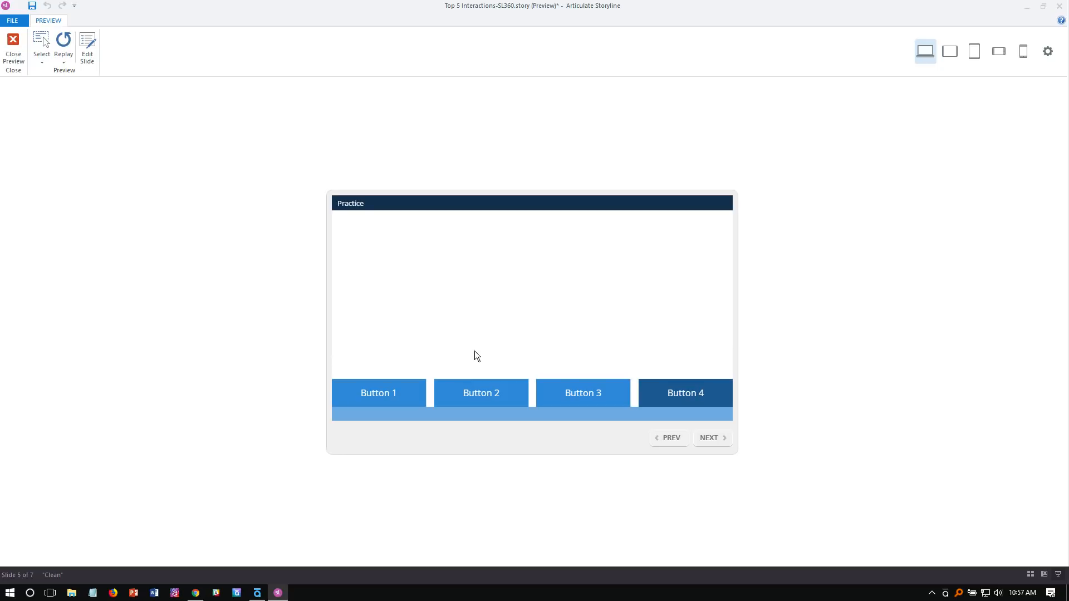
left_click(489, 389)
left_click(591, 389)
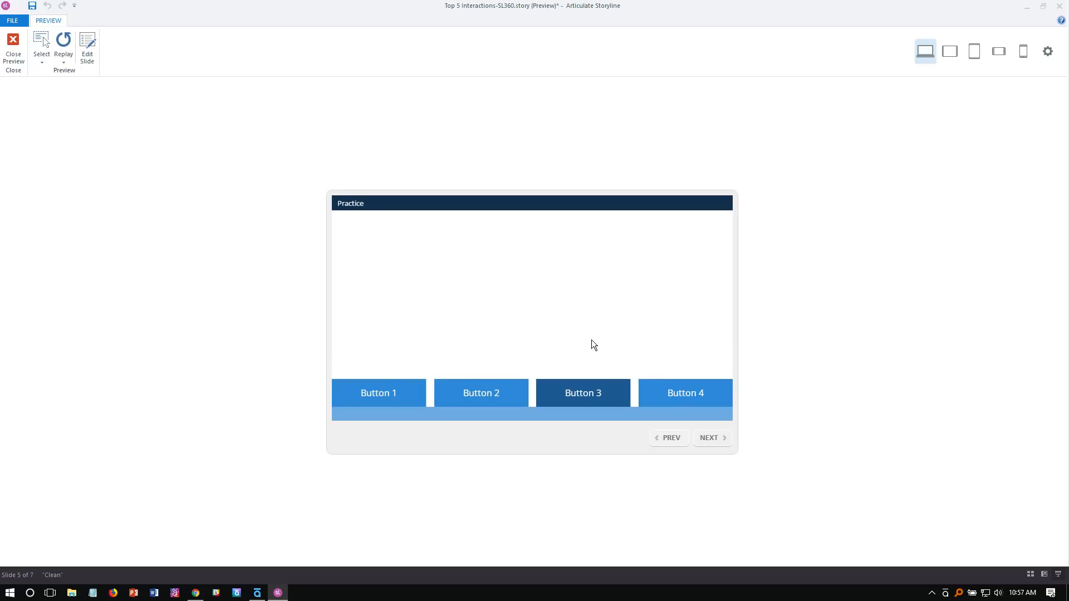
left_click(384, 391)
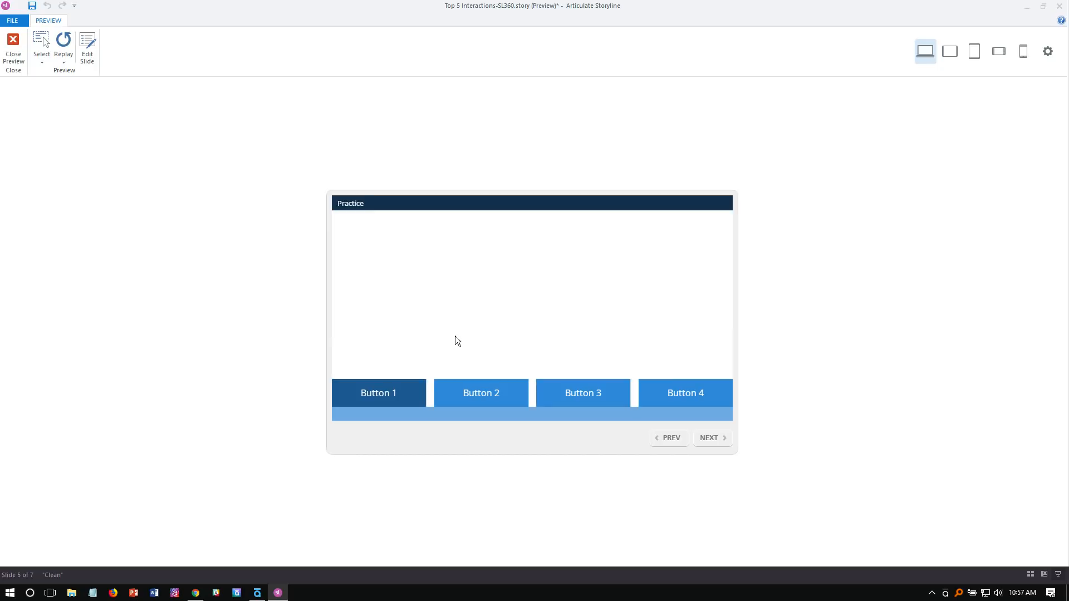
left_click(473, 389)
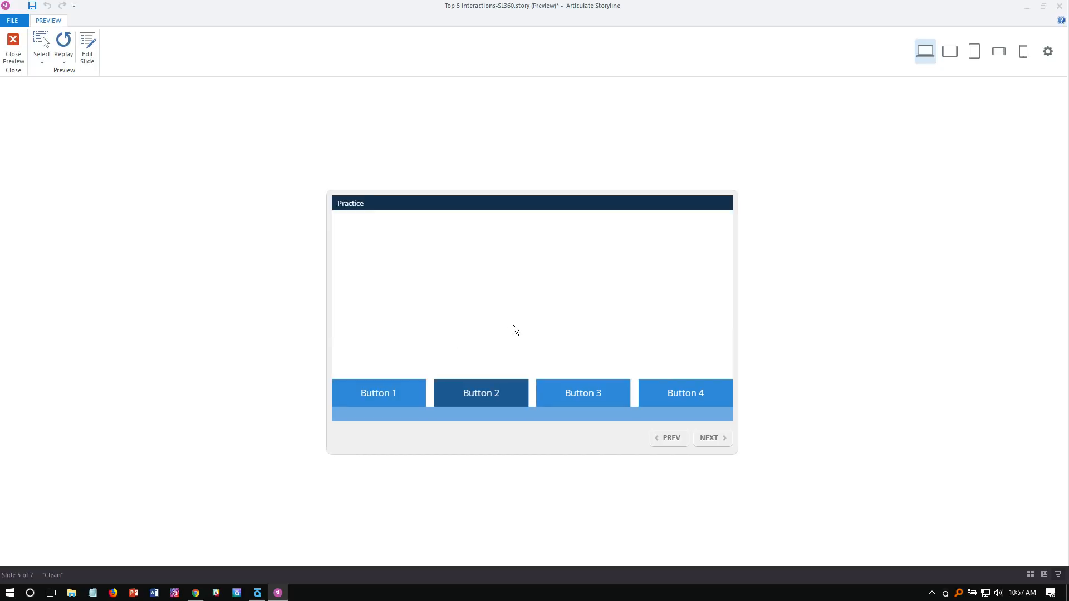
left_click(568, 389)
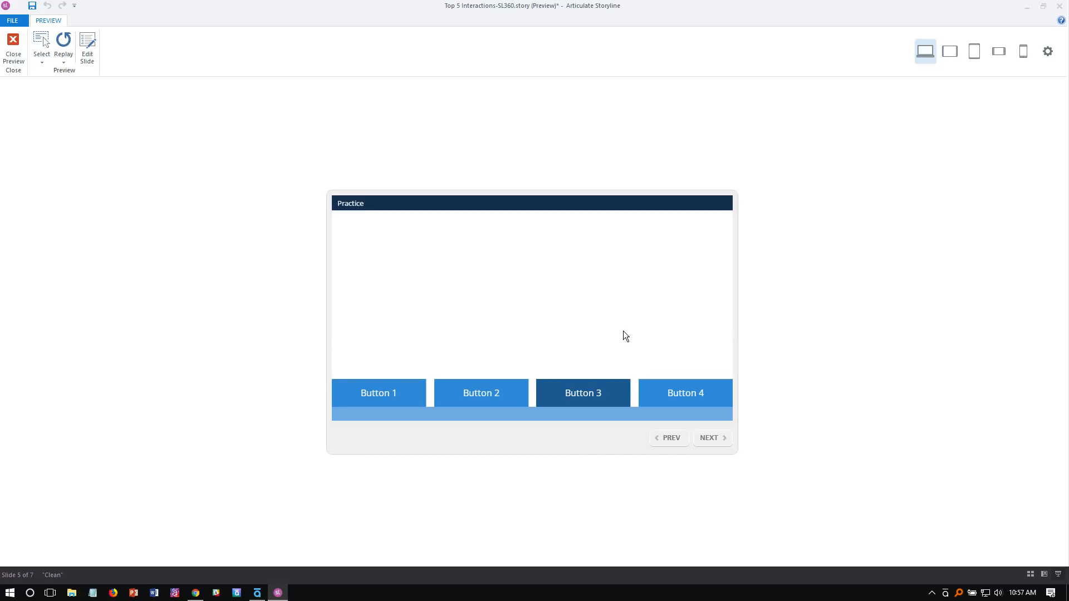
left_click(482, 389)
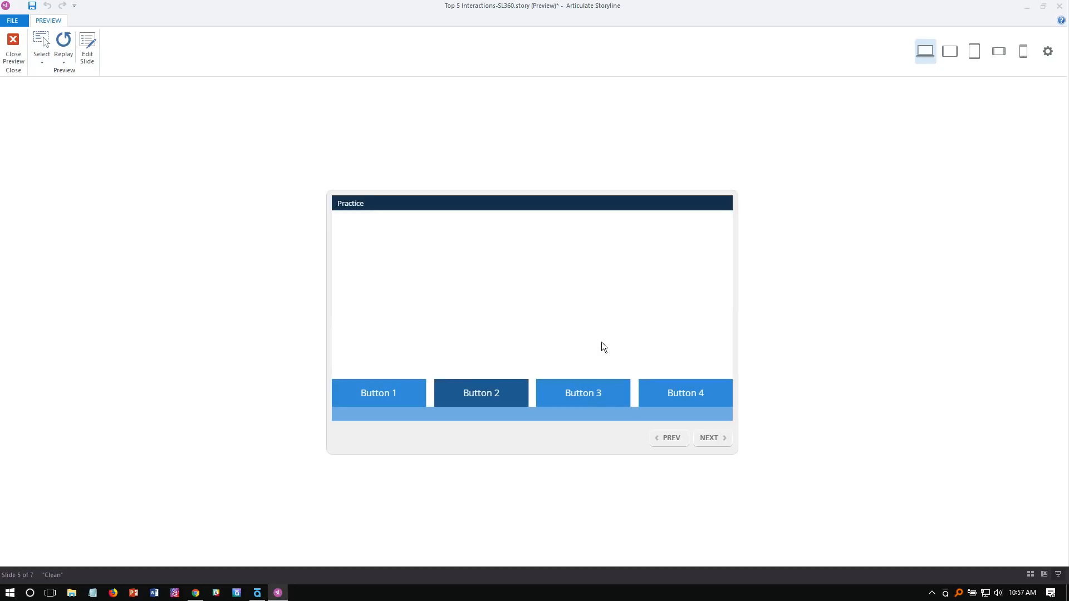
left_click(668, 393)
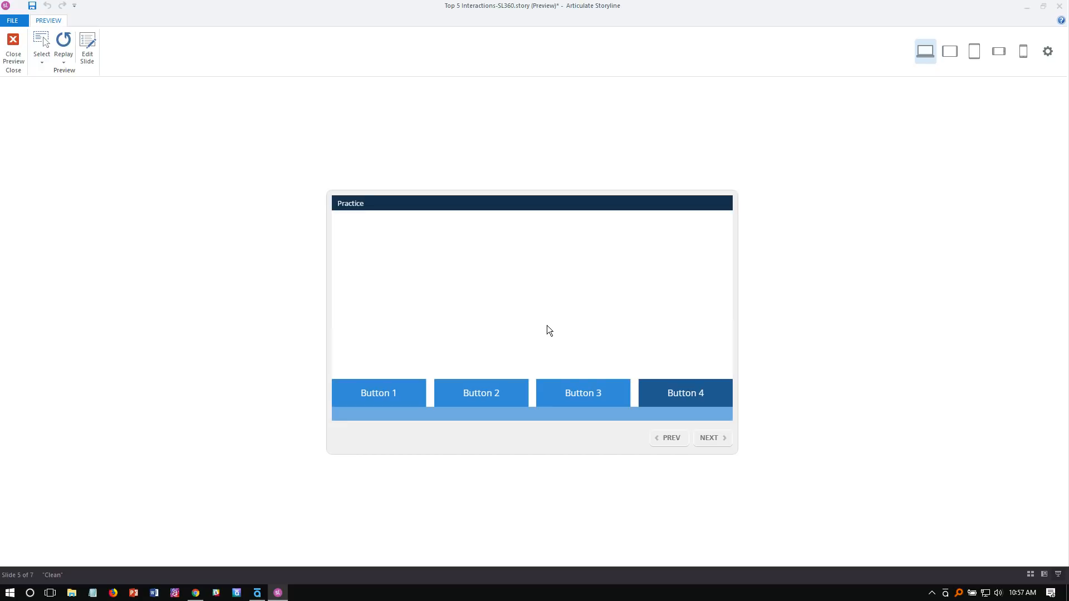
- Close the preview and review the Normal, Hover and Selected states of Button 1
left_click(14, 45)
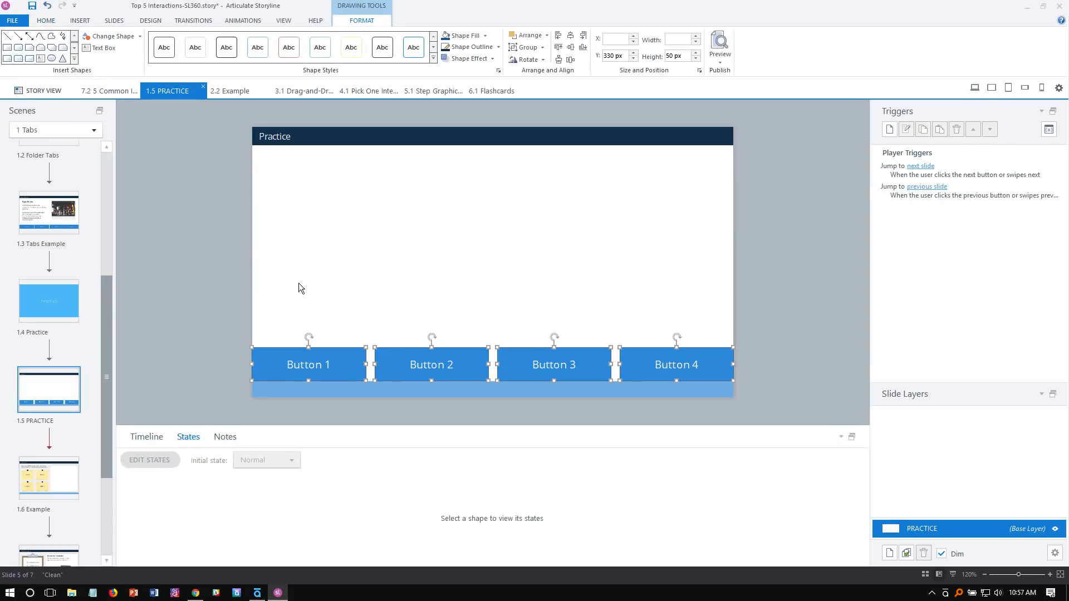
left_click(176, 369)
left_click(284, 366)
left_click(332, 530)
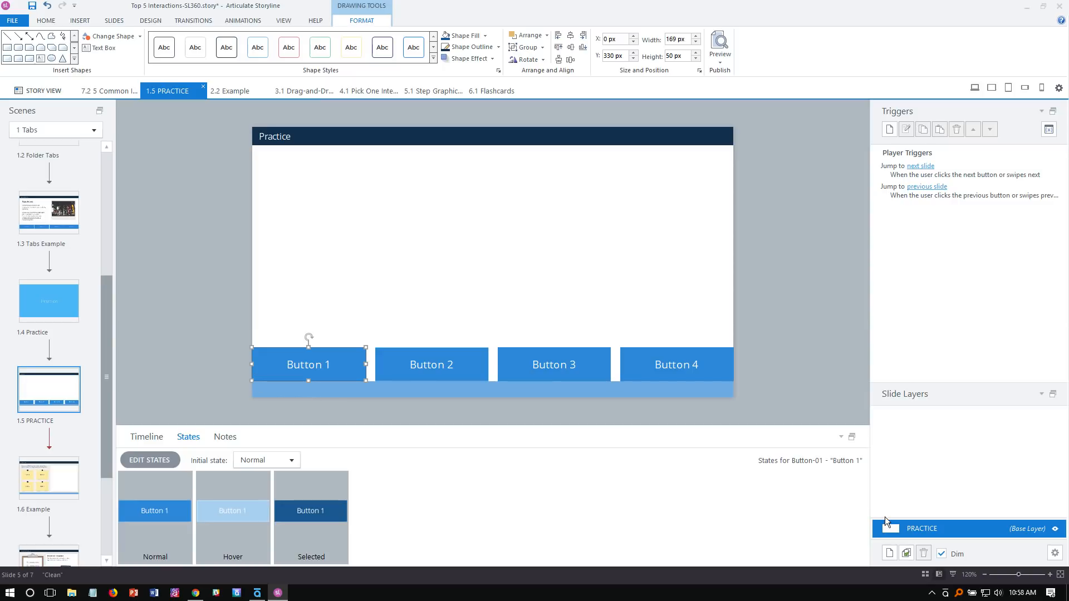
- Add a new slide layer to the Practice slide and name it Content 01
left_click(890, 553)
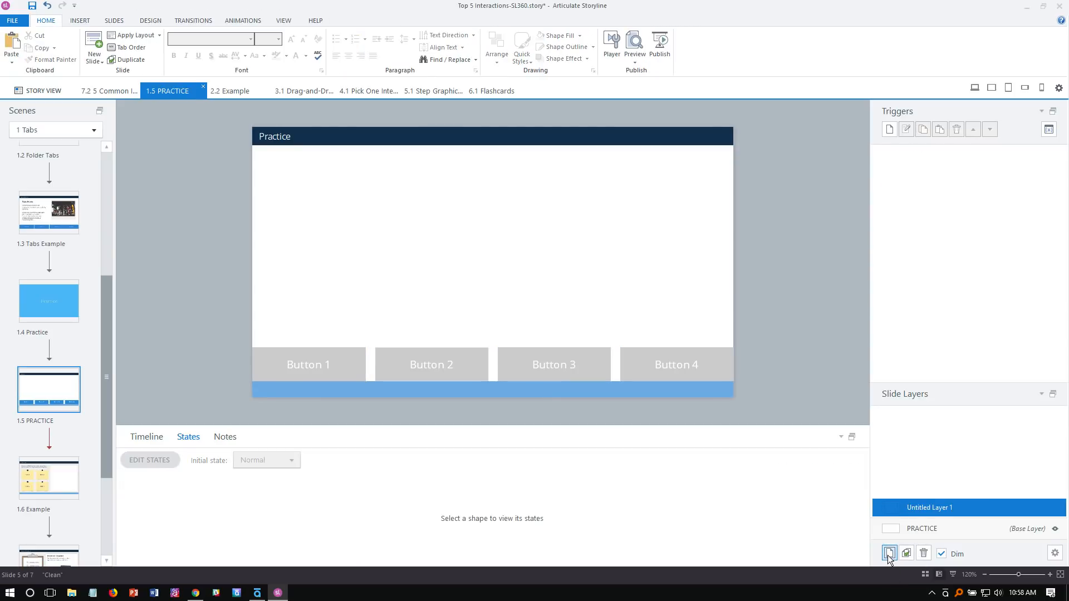
double_click(941, 509)
type("Button 01")
key("Return")
double_click(914, 508)
double_click(915, 507)
type("Content 01")
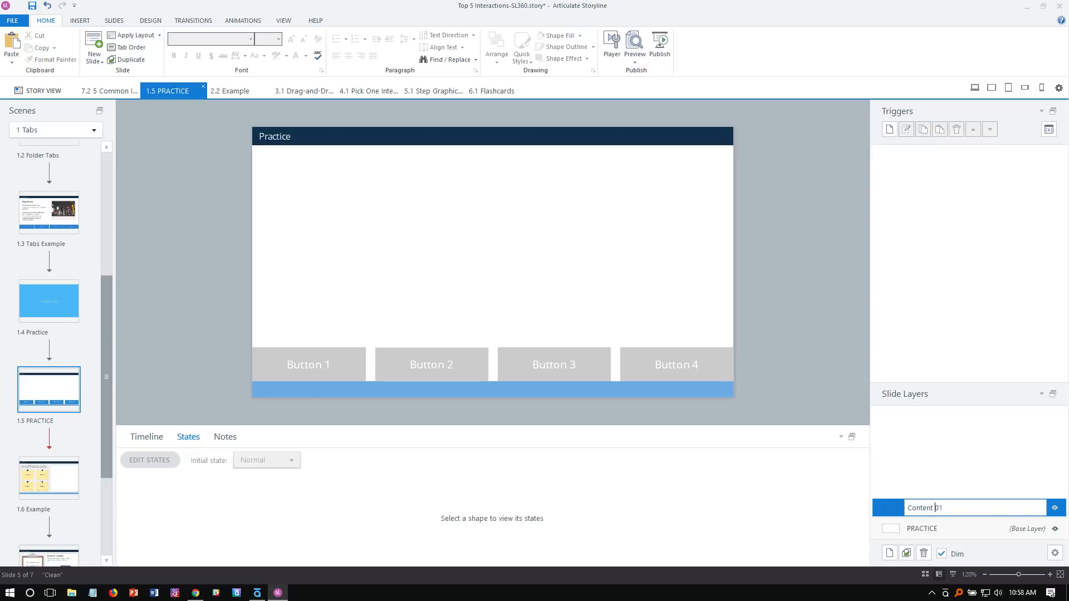
key("Return")
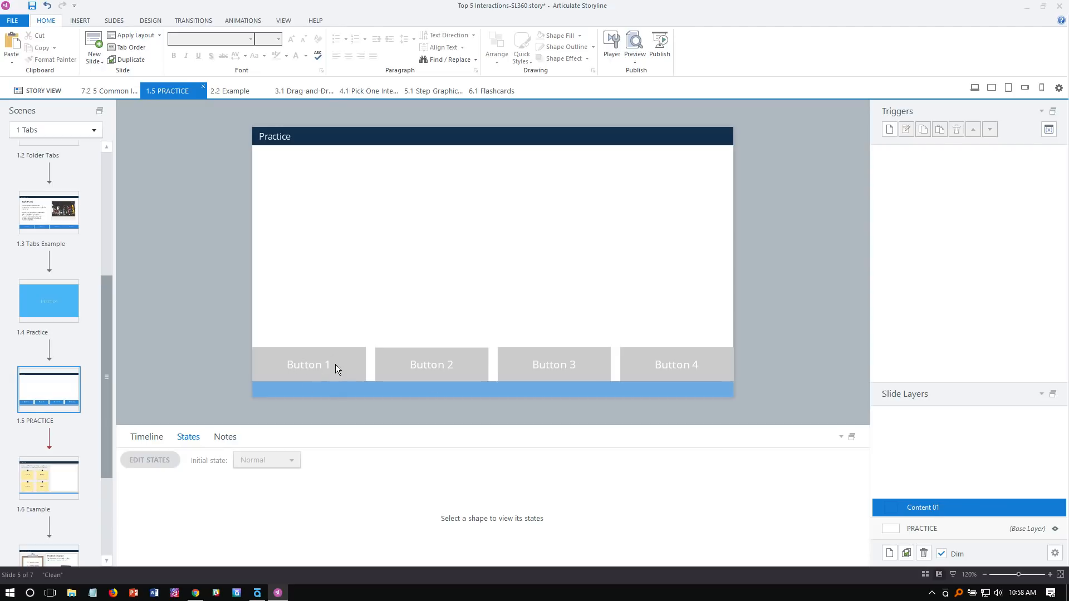
- Save the project and compare the timelines of the base layer and the Content 01 layer
left_click(145, 439)
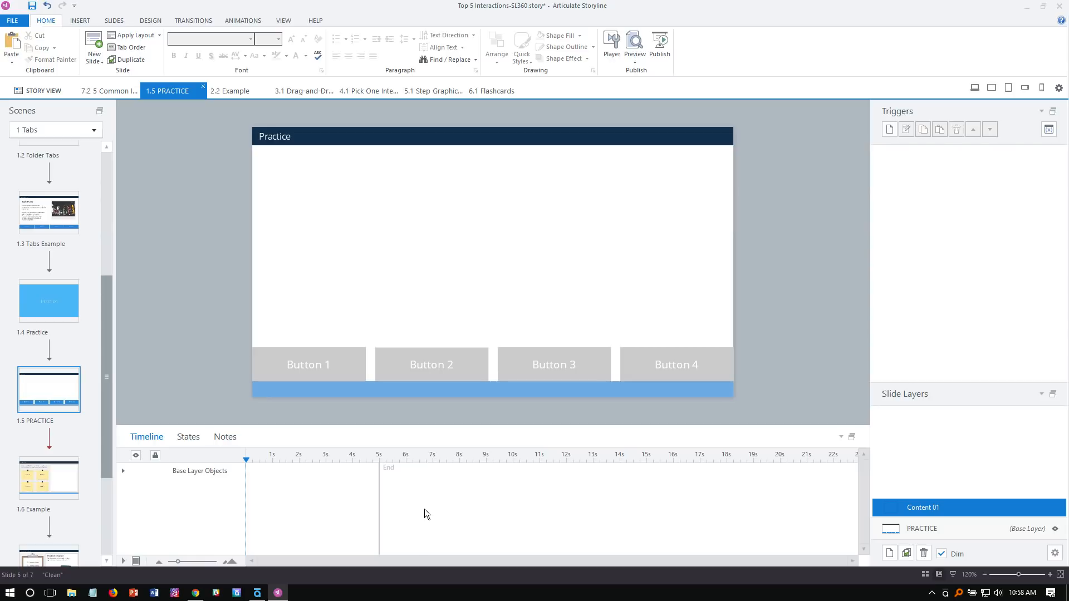
key("ctrl+s")
left_click(923, 532)
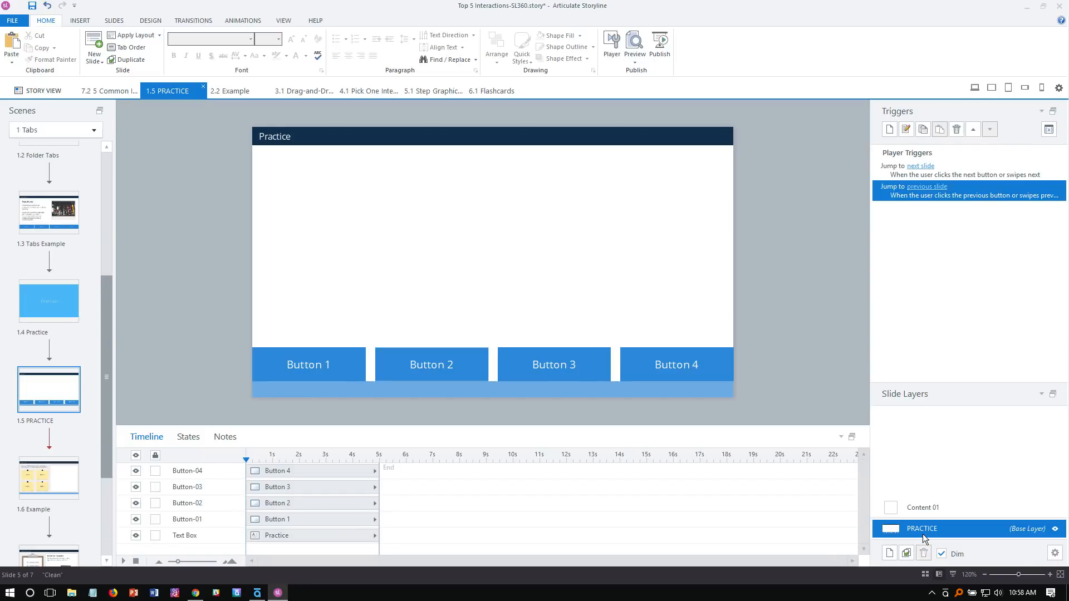
left_click(919, 508)
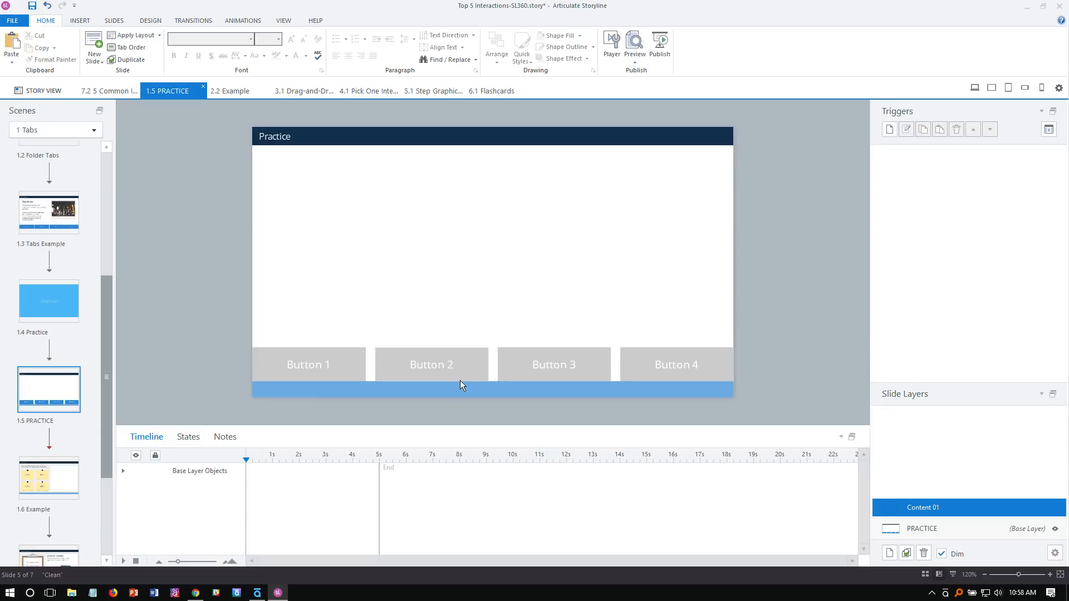
- Add a text box reading "Heading 01 Goes Here" in the content area of the Content 01 layer
left_click(84, 20)
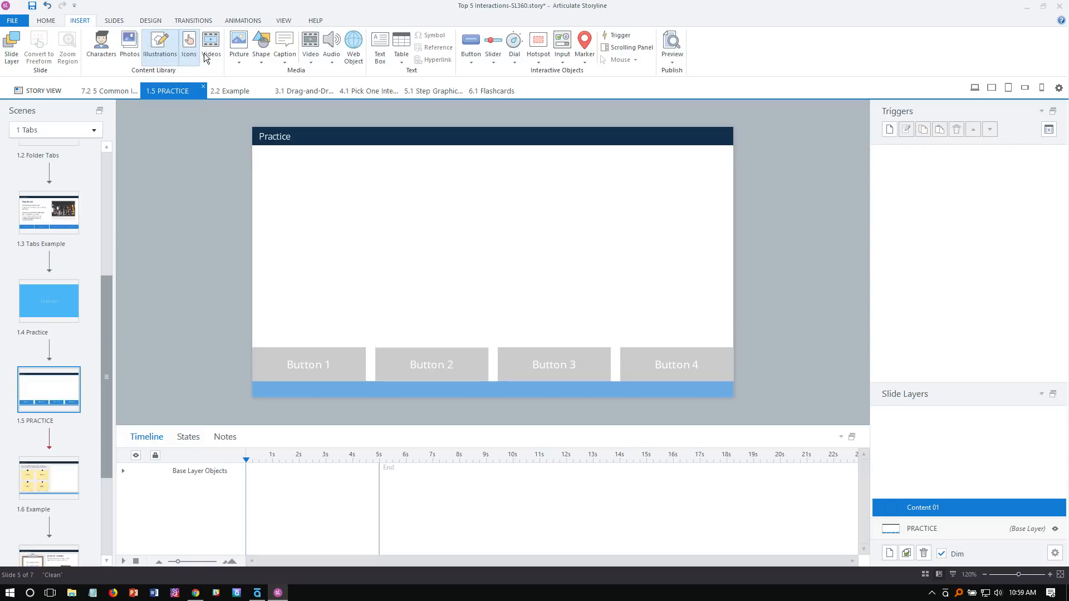
left_click(380, 48)
left_click(281, 181)
type("Heading Goes Here")
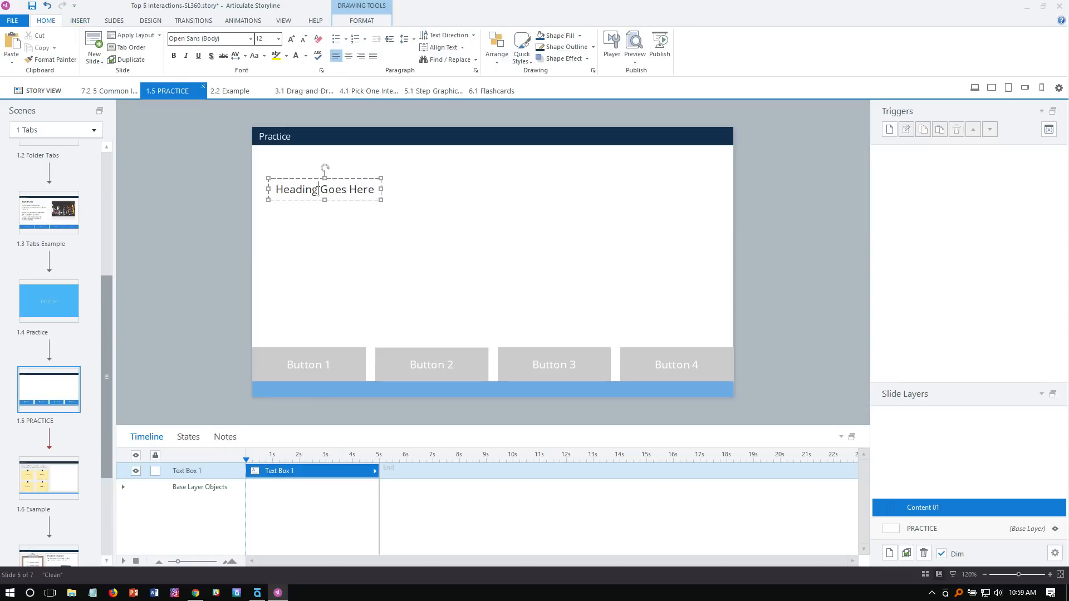
left_click(317, 191)
type("01")
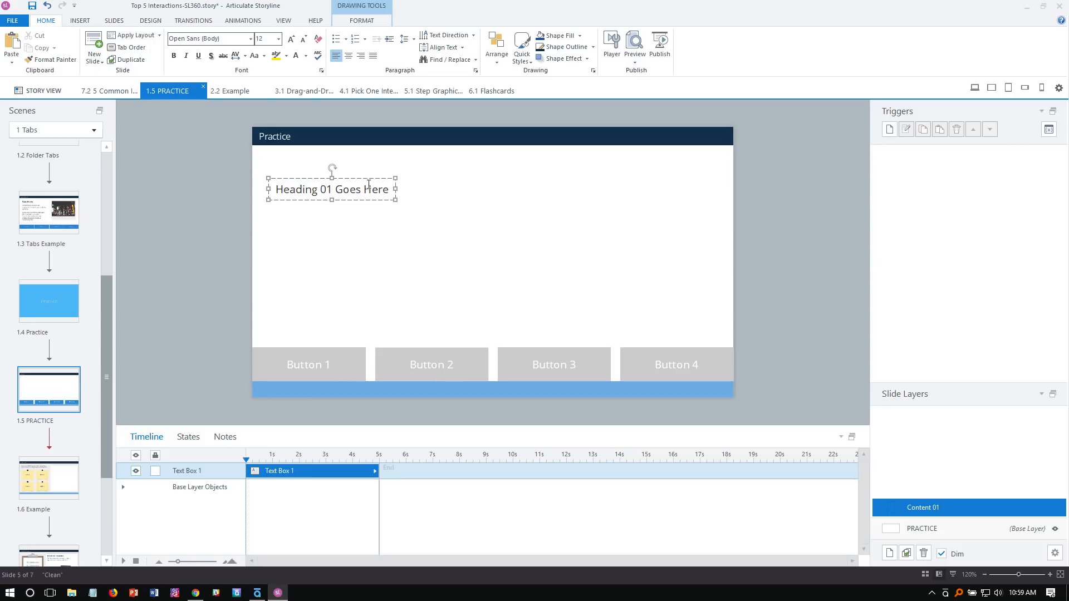
- Format the heading in Montserrat (Headings) at 18 pt and position it in the upper-left part of the slide's content area
left_click_drag(370, 177, 380, 173)
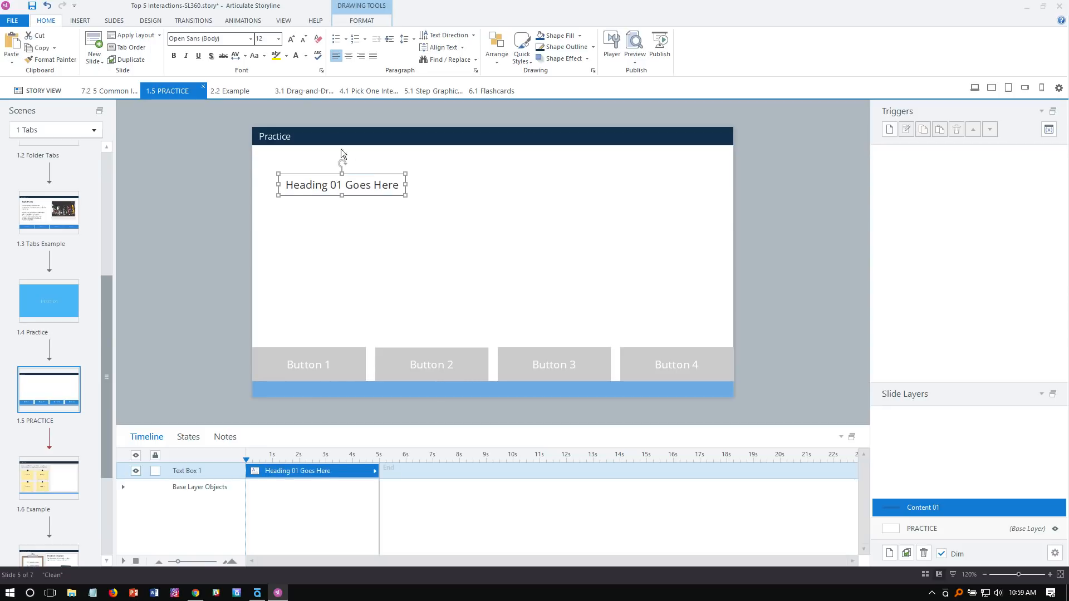
left_click(250, 38)
left_click(238, 63)
left_click(291, 39)
left_click(291, 38)
left_click(291, 39)
left_click_drag(386, 174, 382, 170)
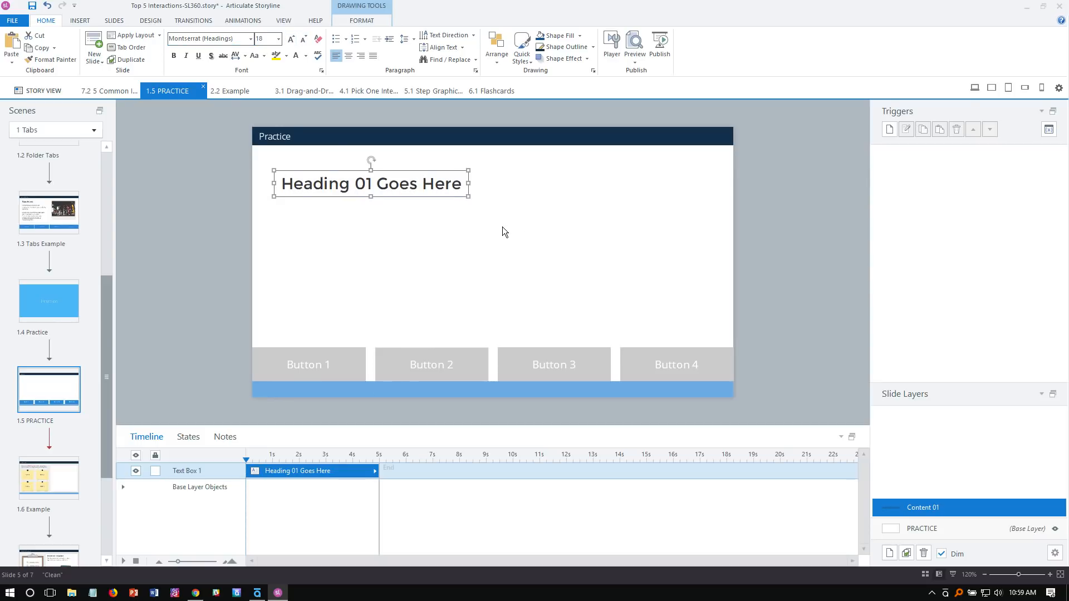
- Insert the conference room photo from a Content Library search for "office", scale it to about 304 × 203 px and place it beside the heading
left_click(80, 21)
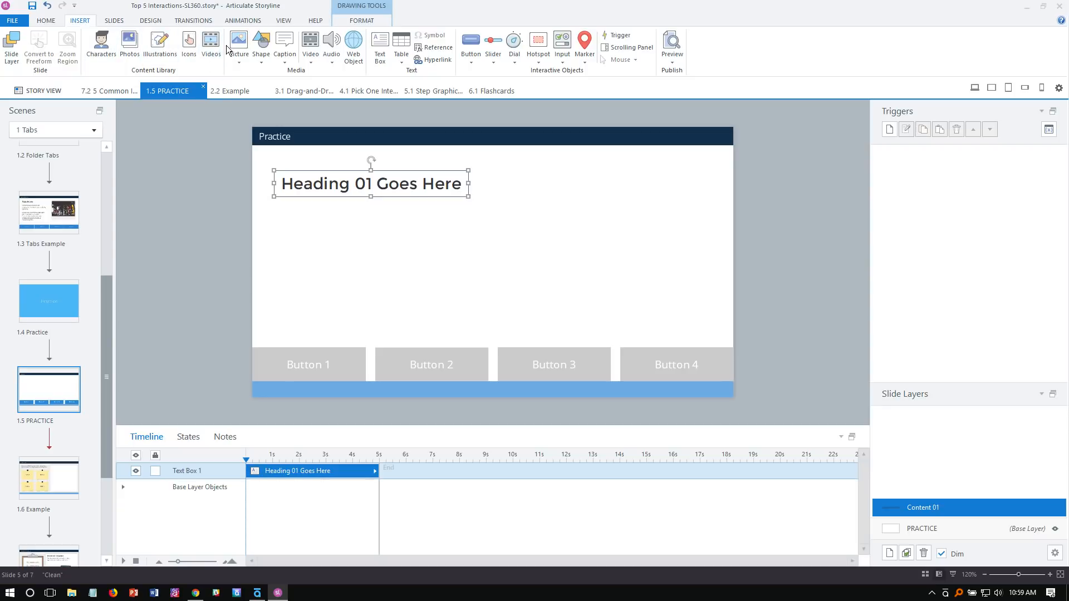
left_click(129, 43)
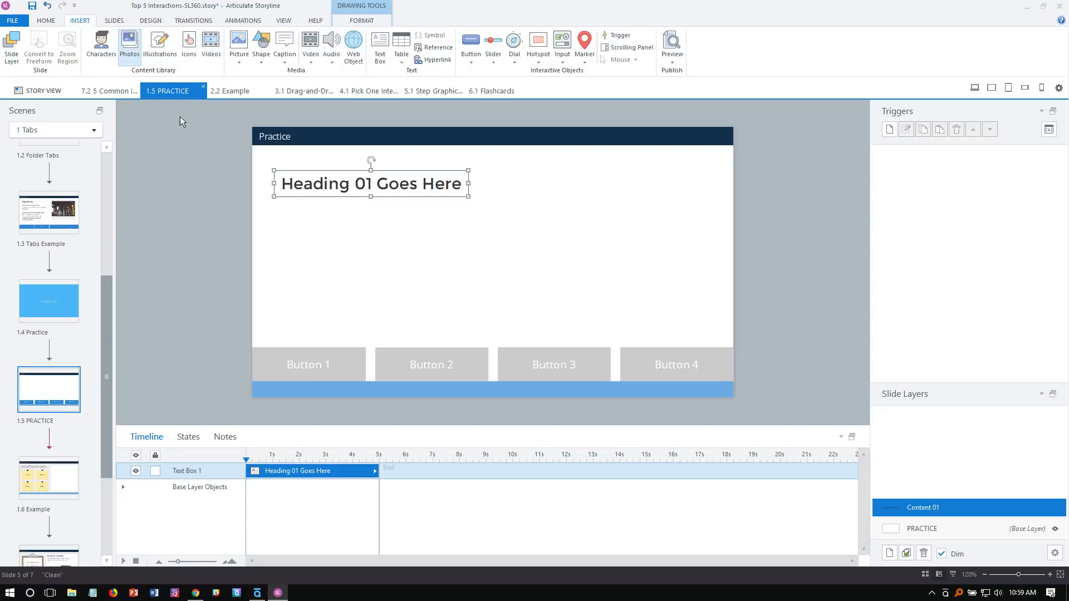
type("office")
key("Return")
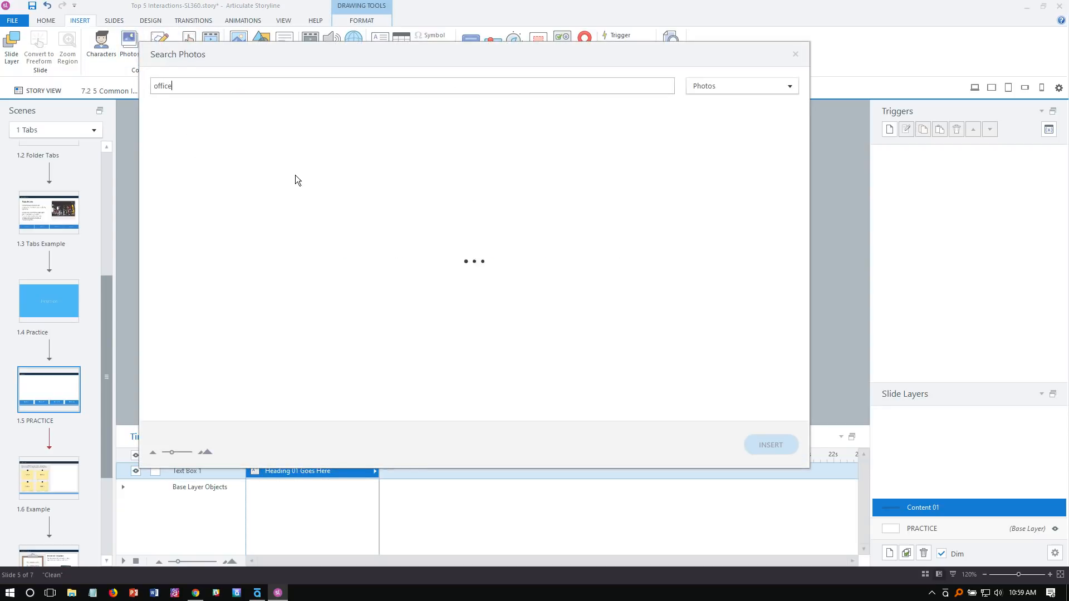
double_click(189, 153)
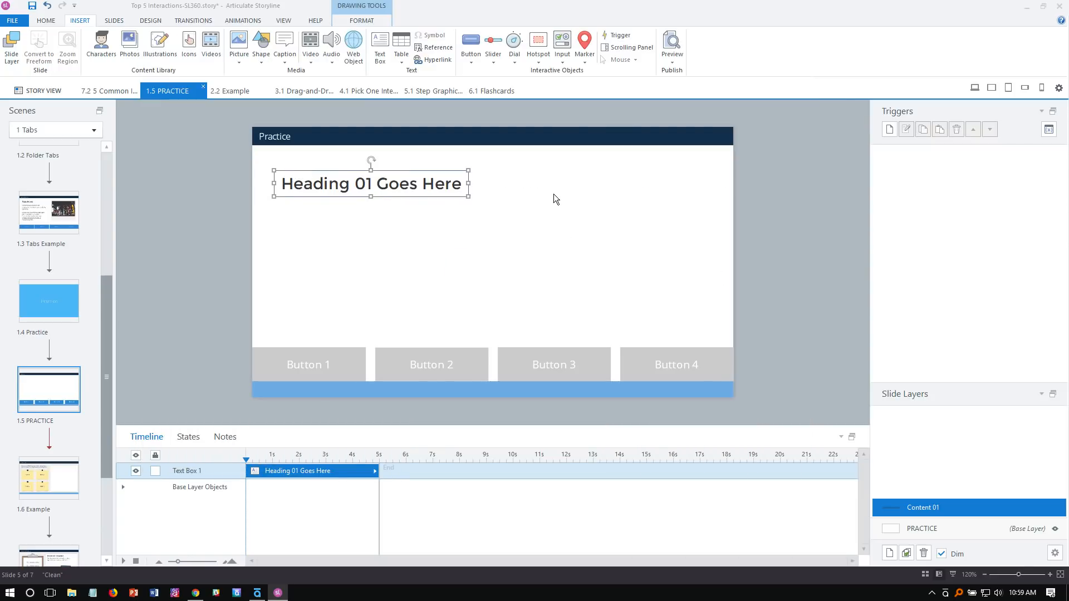
left_click_drag(290, 127, 494, 261)
left_click_drag(637, 342, 655, 258)
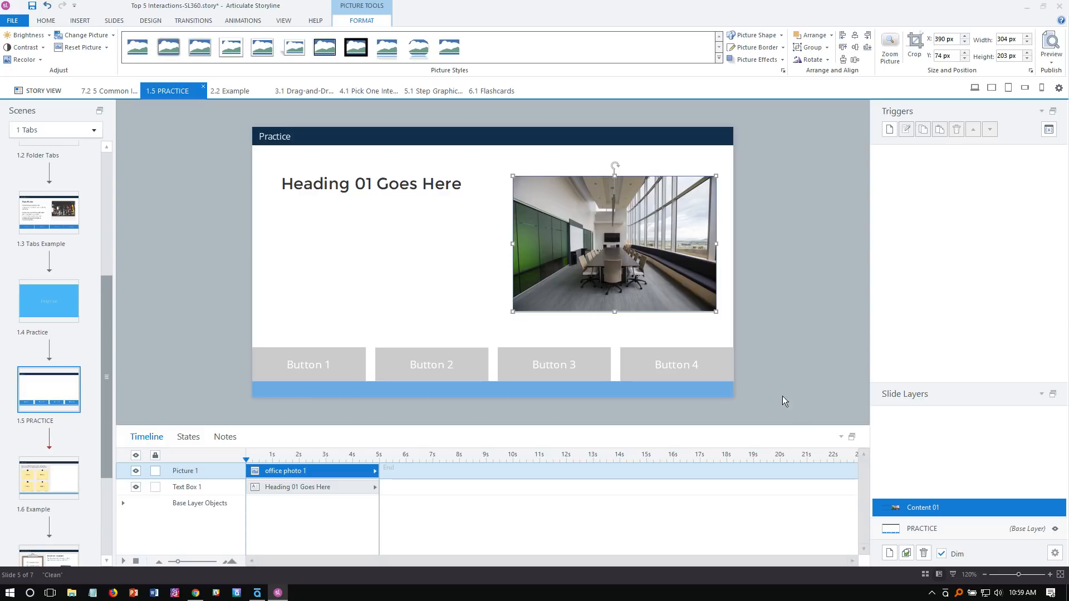
- Compare the base layer with Content 01, then duplicate Content 01 and name the copy Content 02
left_click(938, 530)
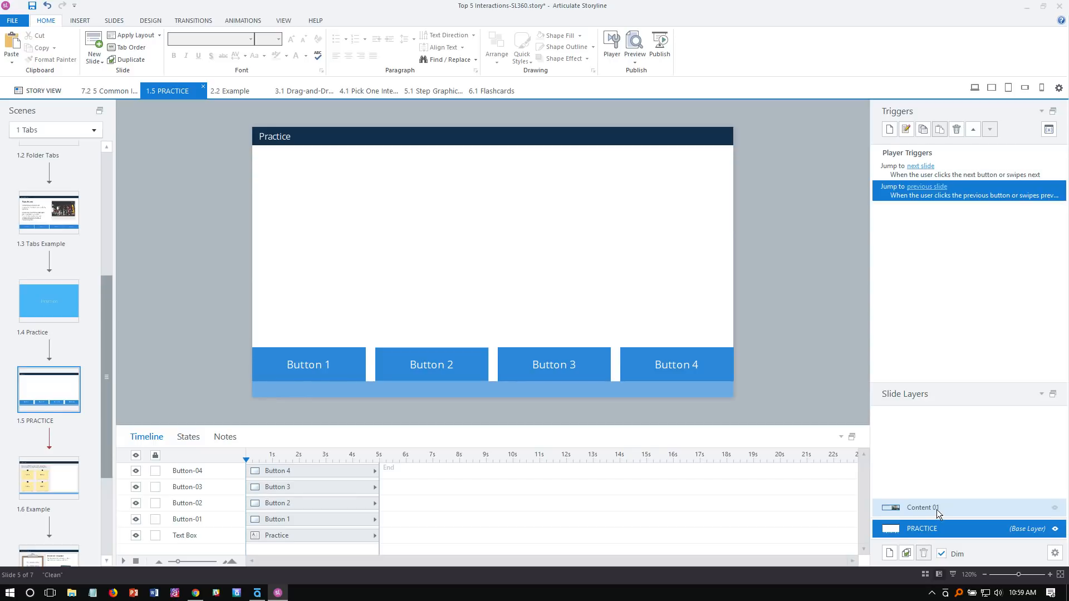
left_click(939, 510)
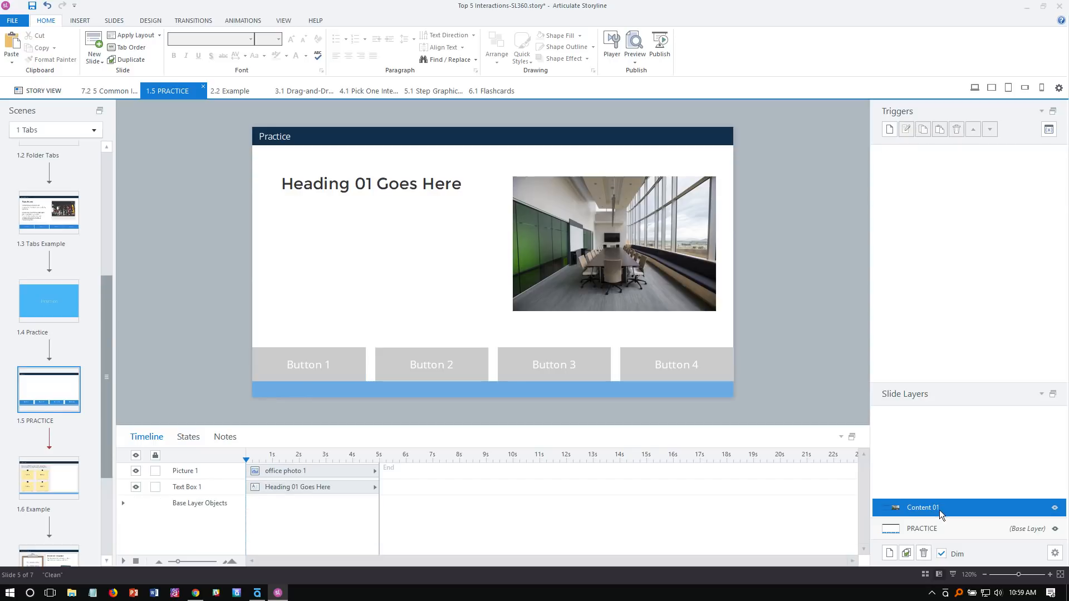
left_click(907, 553)
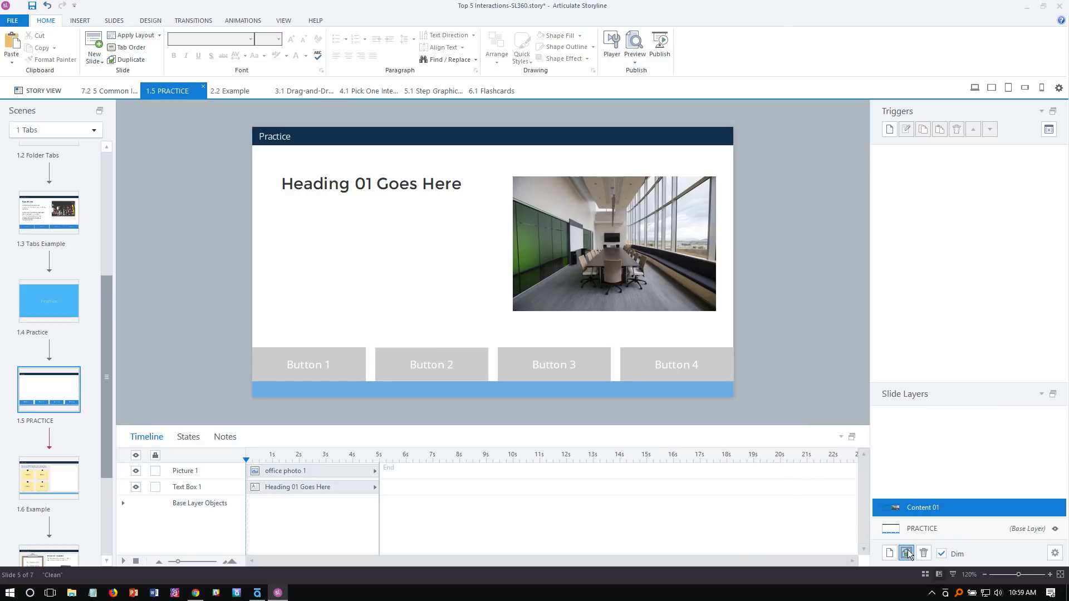
double_click(929, 493)
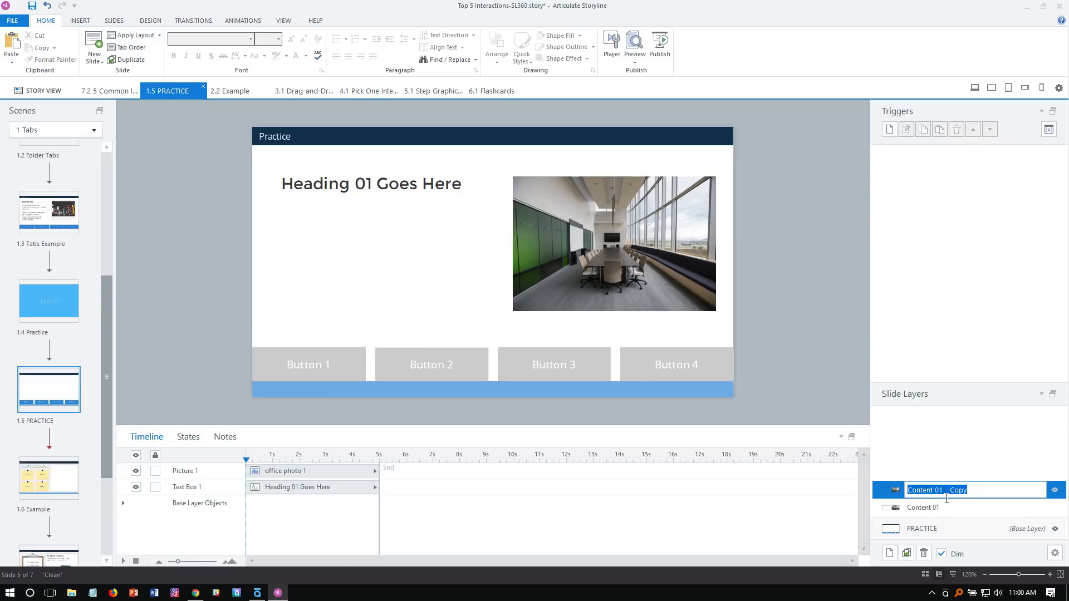
type("Content 02")
key("Return")
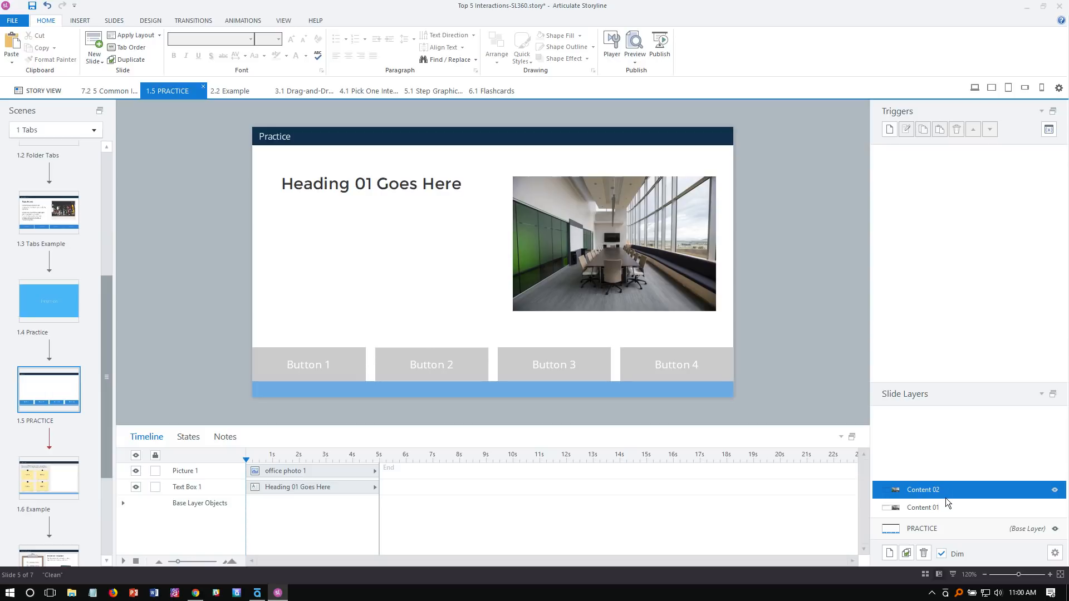
- Replace the photo on the Content 02 layer with the Content Library office photo of hands writing beside laptops
left_click(619, 218)
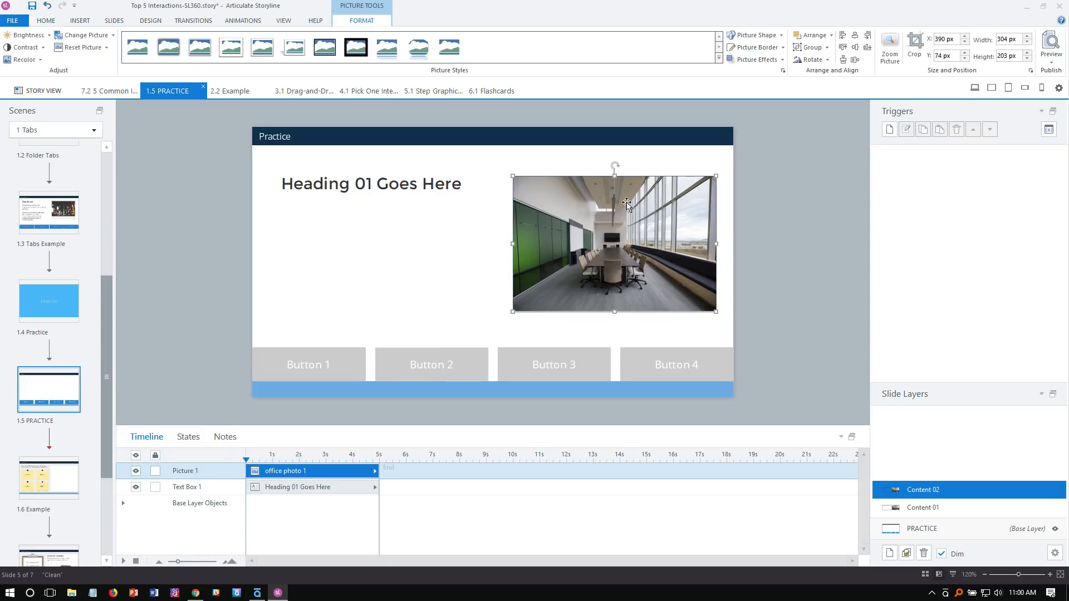
right_click(628, 205)
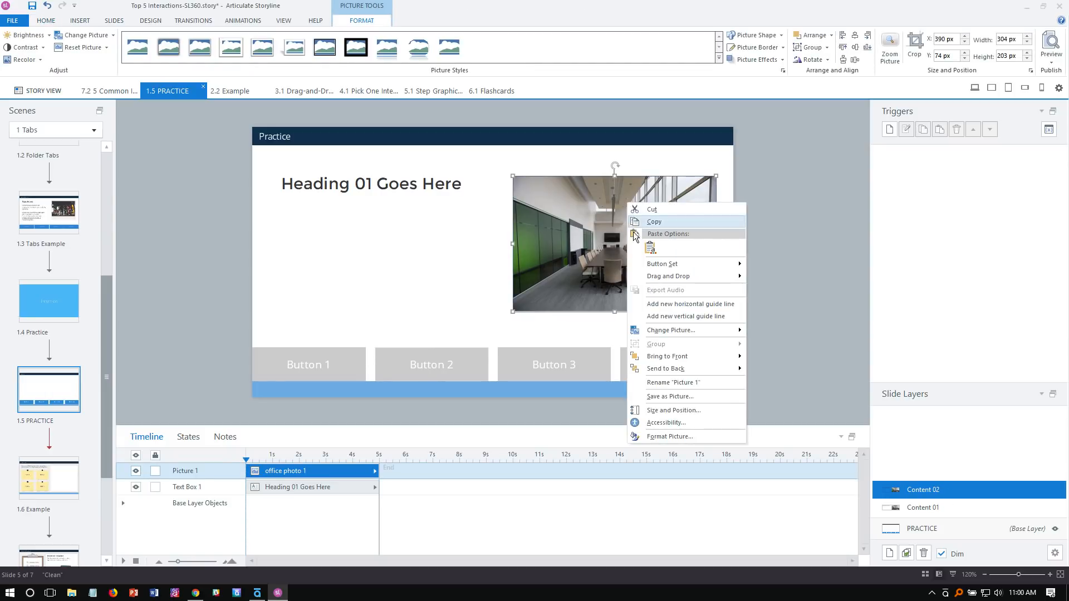
mouse_move(699, 330)
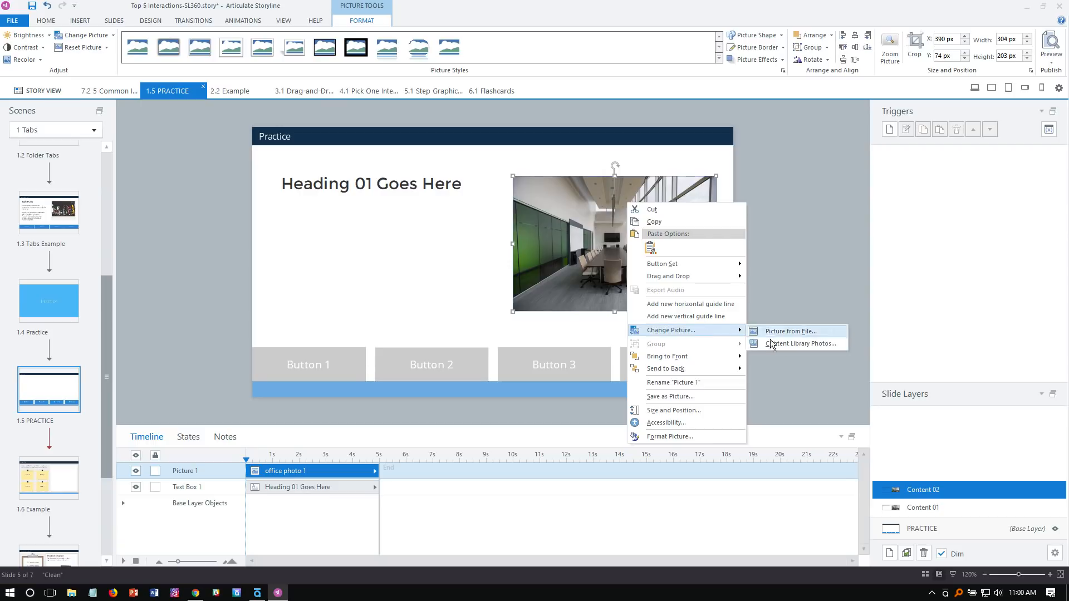
left_click(801, 346)
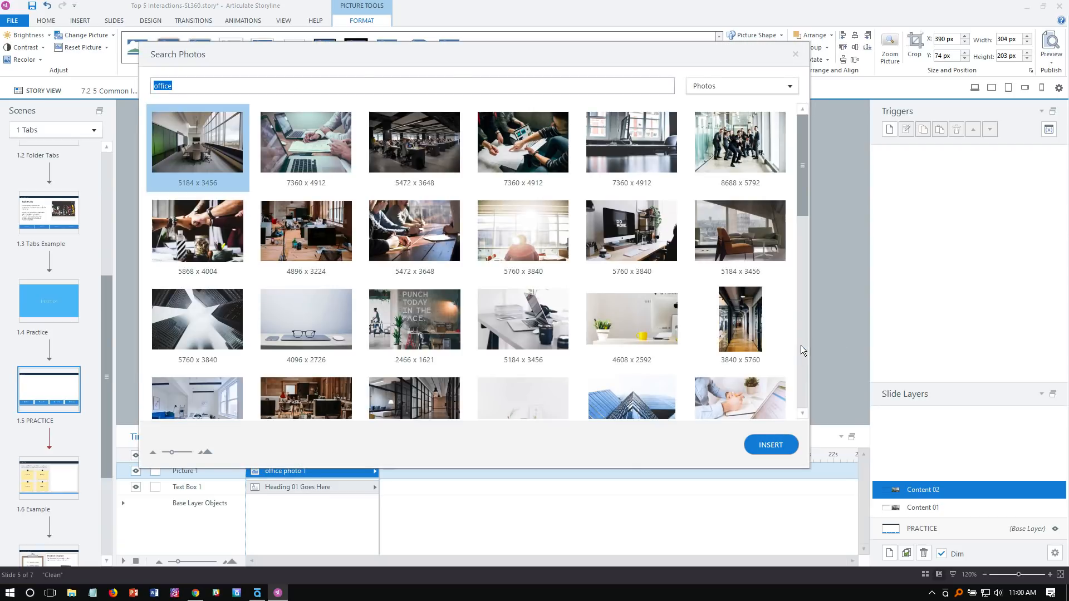
double_click(292, 160)
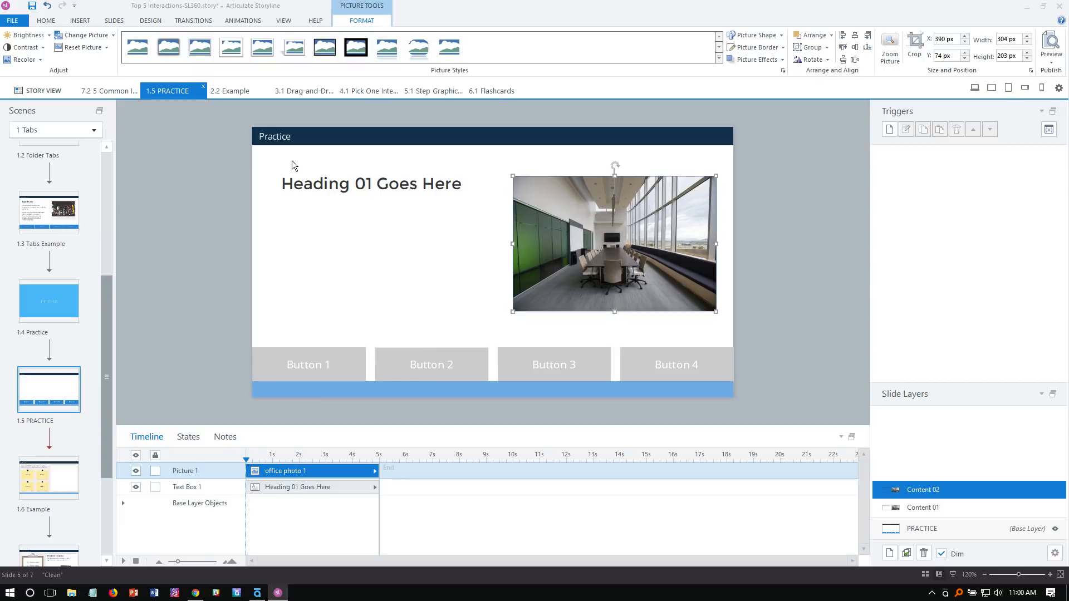
- Change the heading on the Content 02 layer to "Heading 02 Goes Here"
left_click(368, 185)
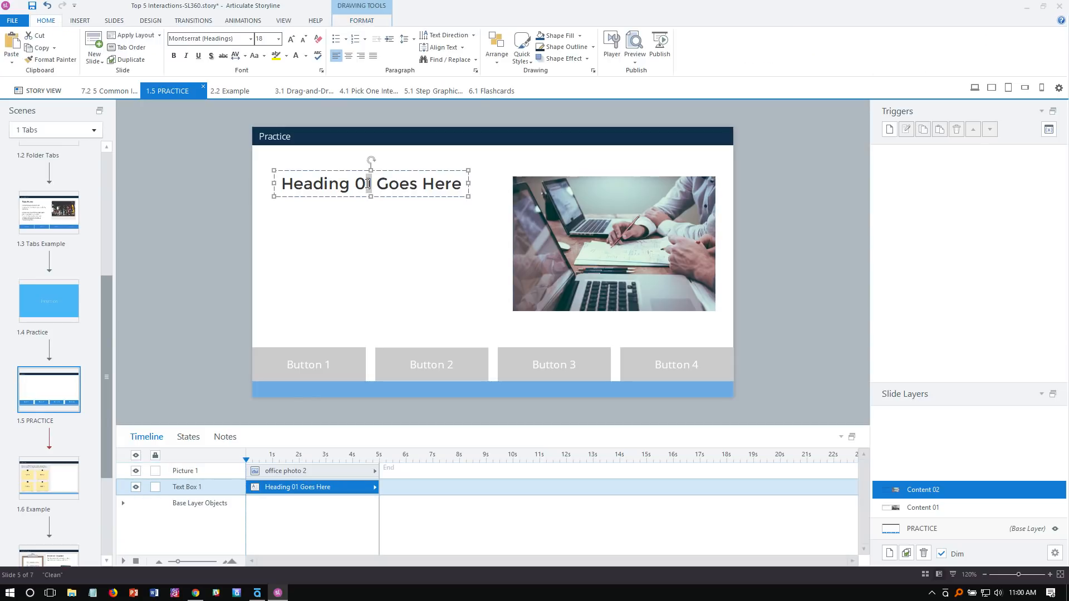
type("2")
left_click(378, 320)
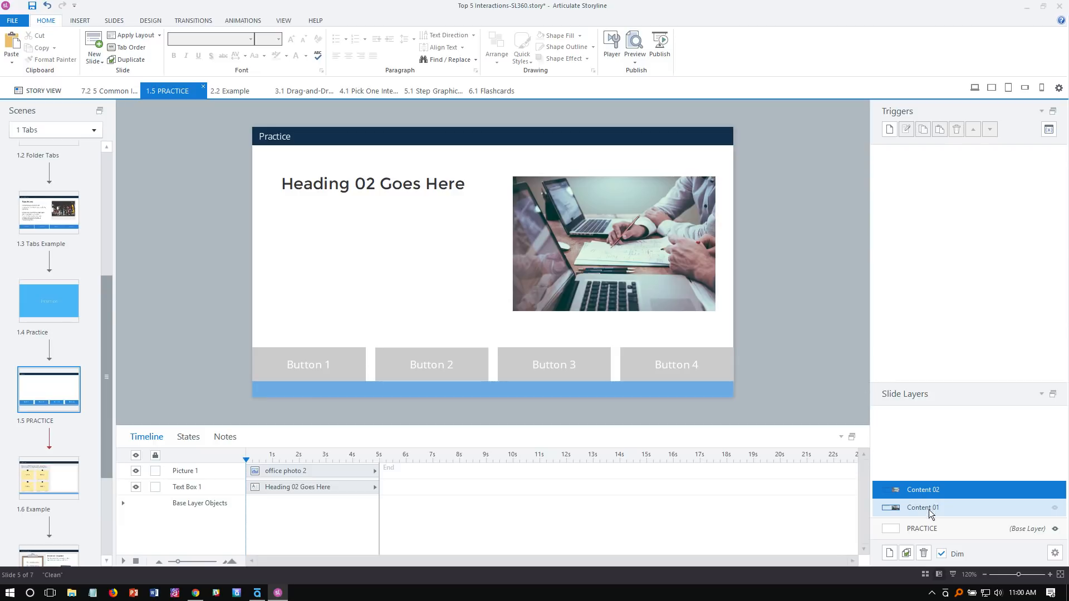
- Duplicate the Content 02 layer and name the copy Content 03
left_click(902, 554)
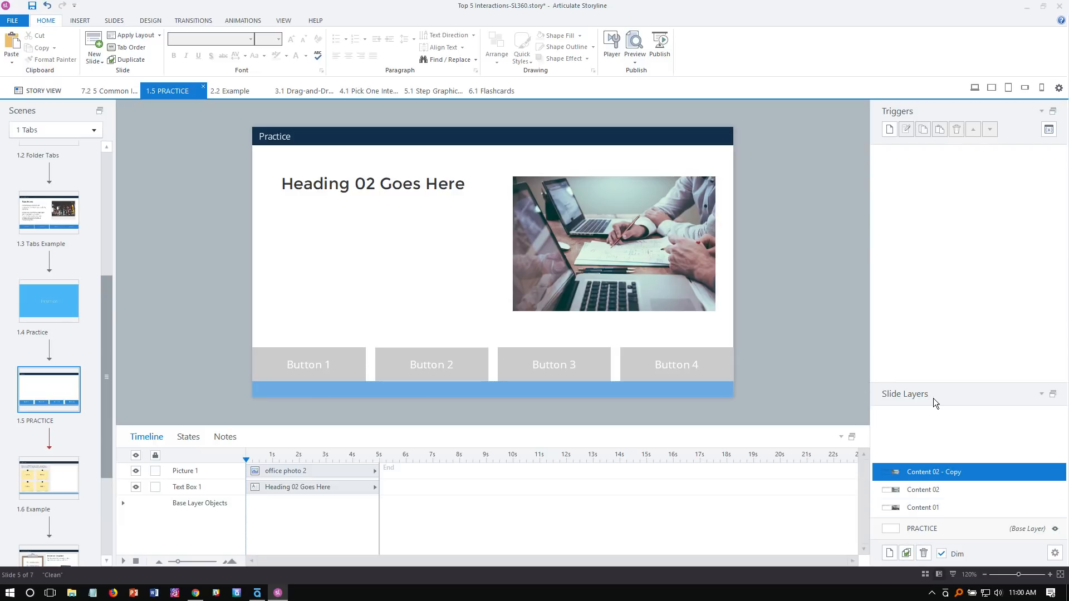
double_click(935, 472)
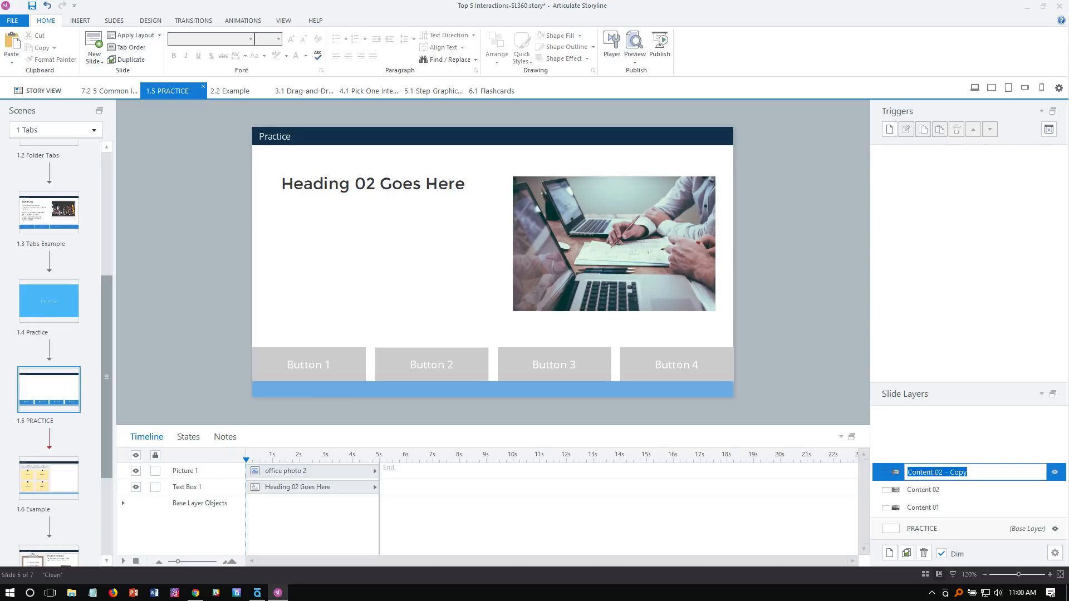
type("Content 03")
key("Return")
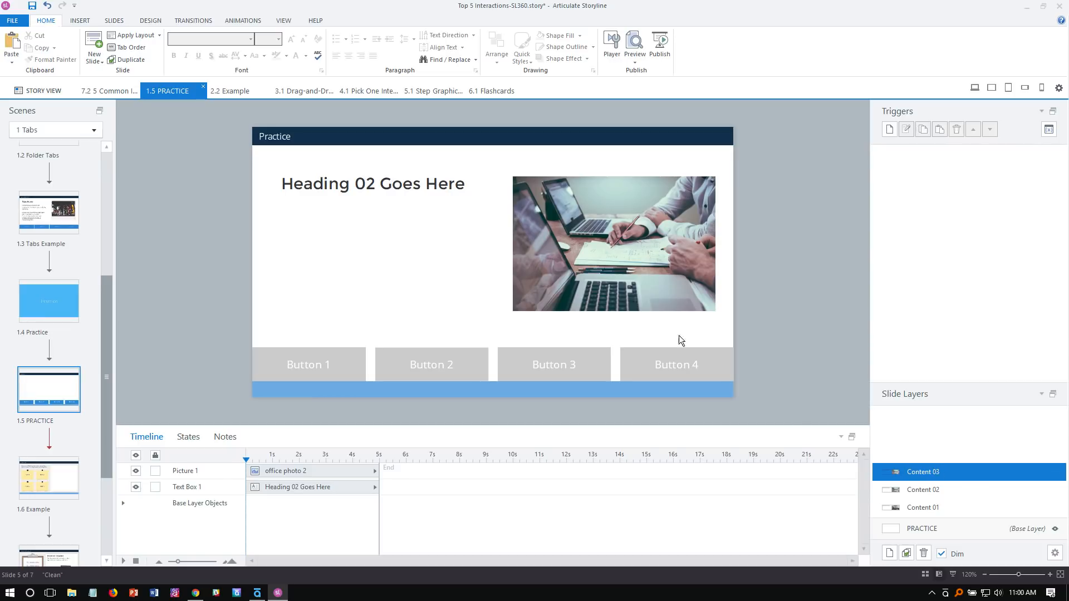
- Replace the photo on the Content 03 layer with the Content Library photo of a large open-plan office
left_click(610, 219)
right_click(610, 218)
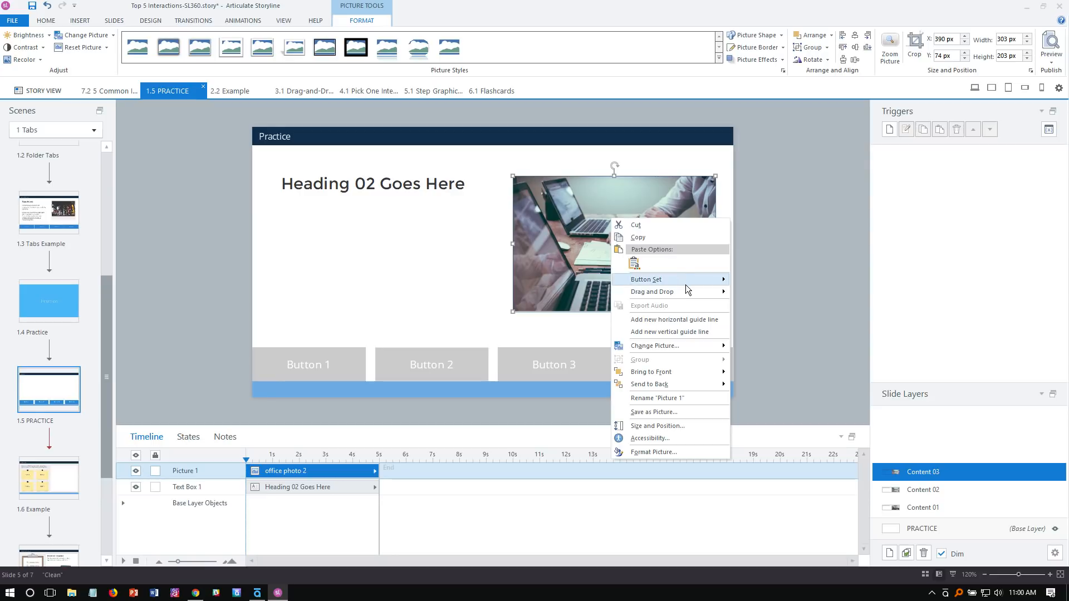
mouse_move(668, 346)
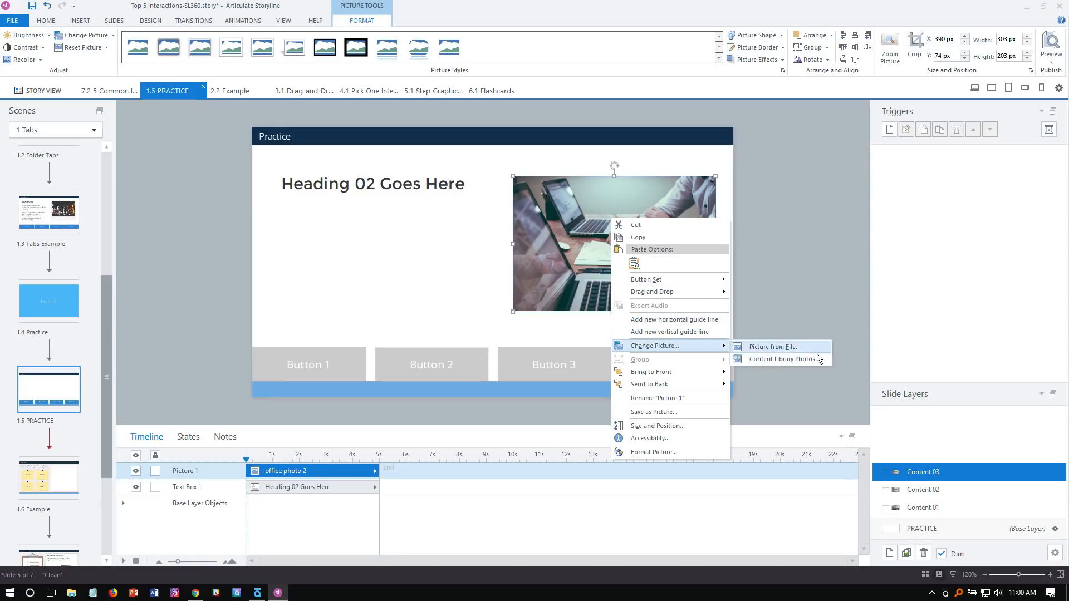
left_click(811, 359)
double_click(403, 144)
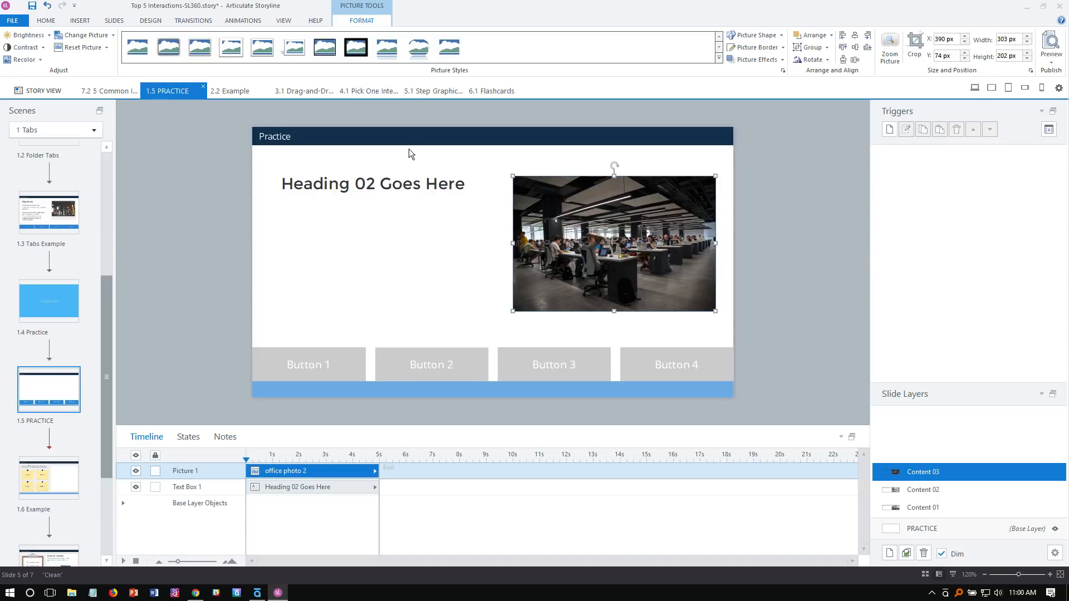
- Change the heading on the Content 03 layer to "Heading 03 Goes Here"
left_click(372, 188)
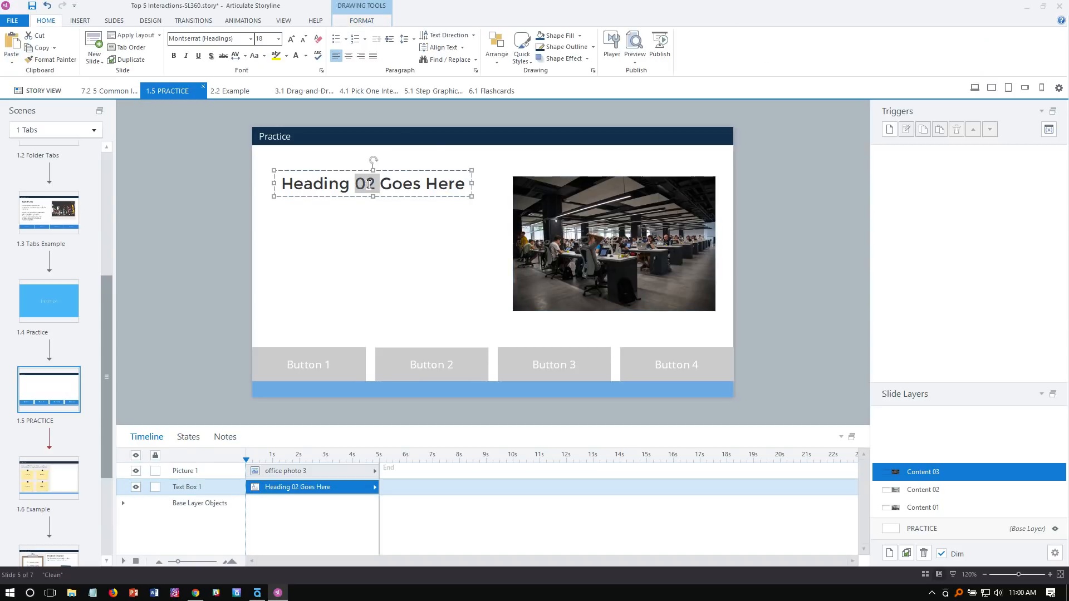
double_click(370, 185)
type("03")
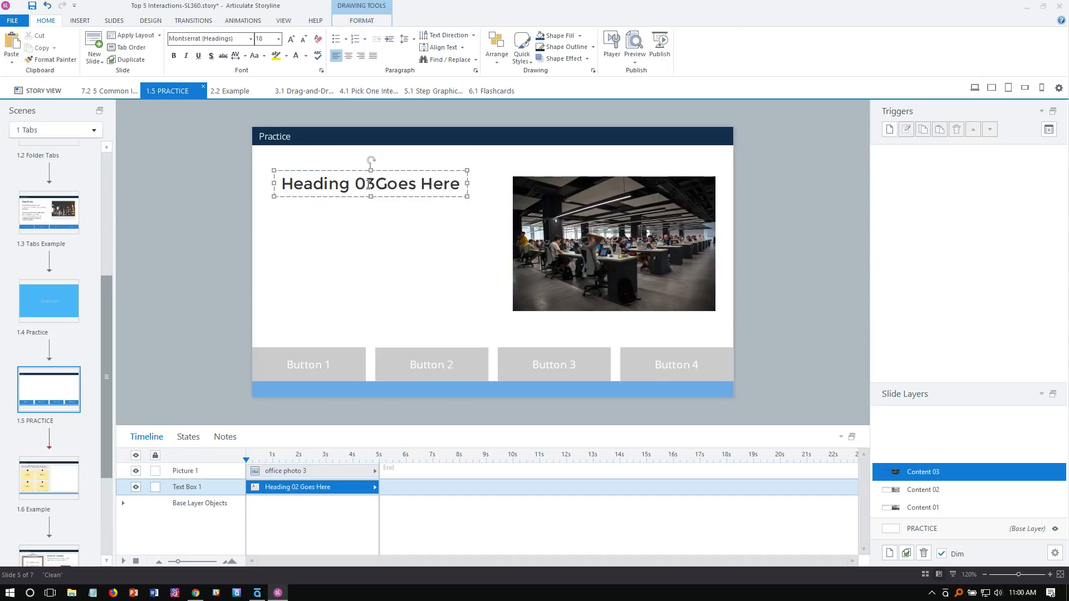
key("BackSpace")
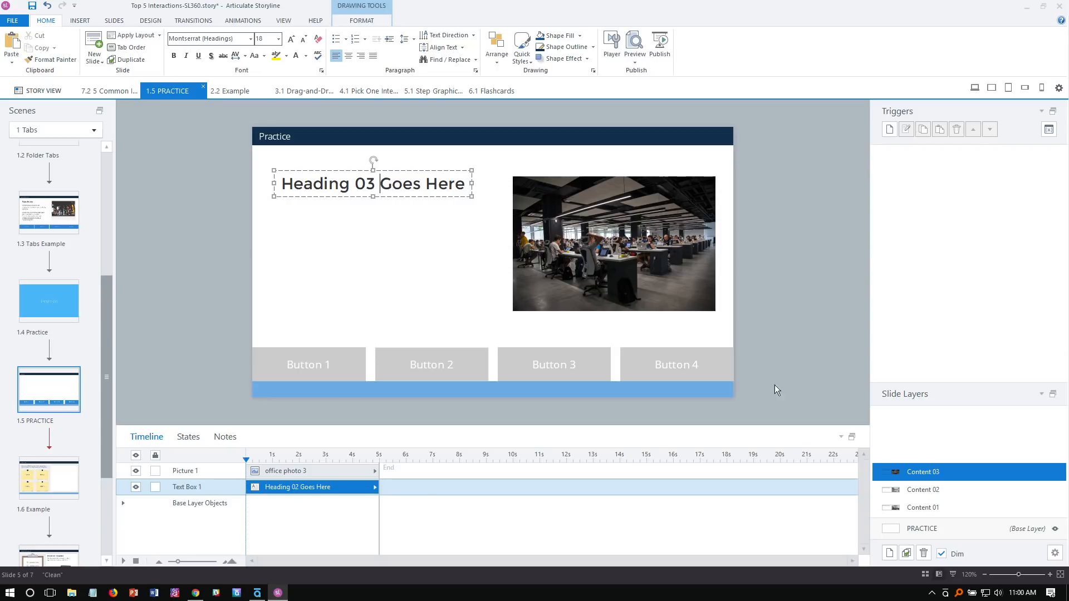
- Duplicate the Content 03 layer and name the copy Content 04
left_click(907, 554)
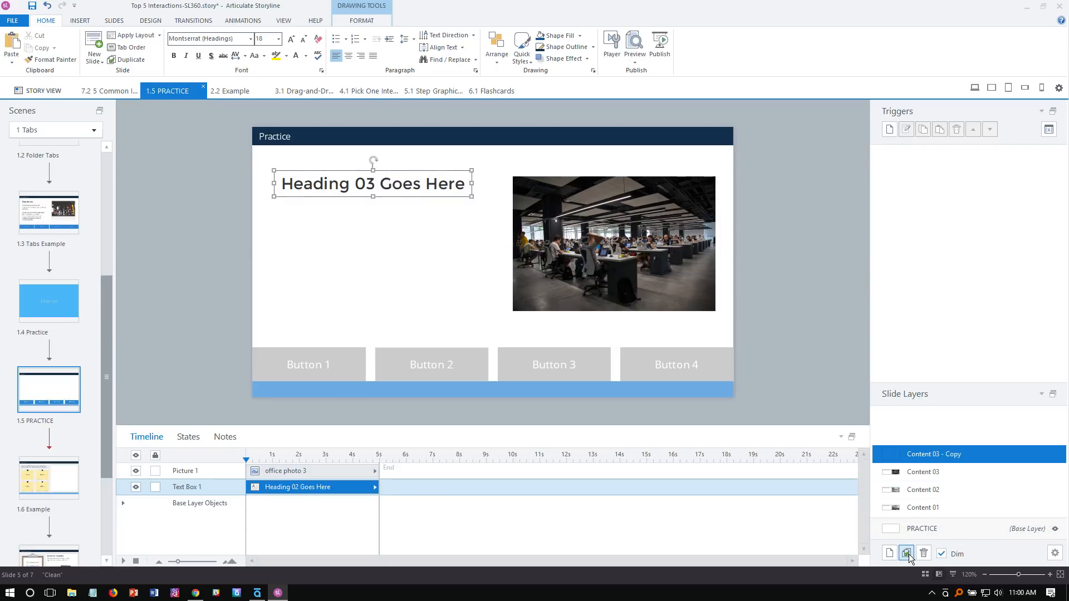
double_click(935, 453)
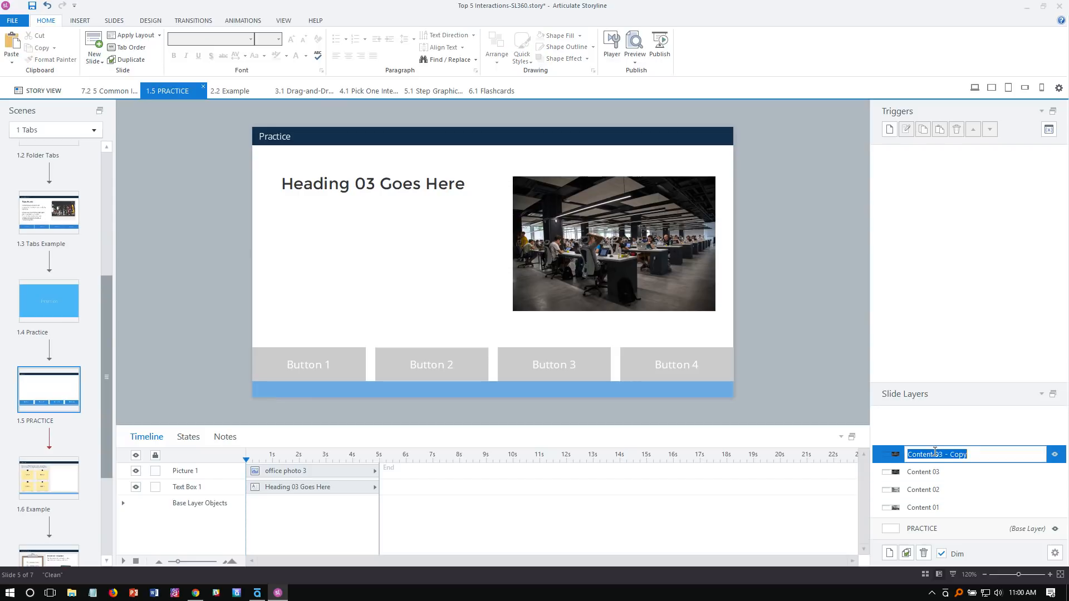
type("Content 04")
key("Return")
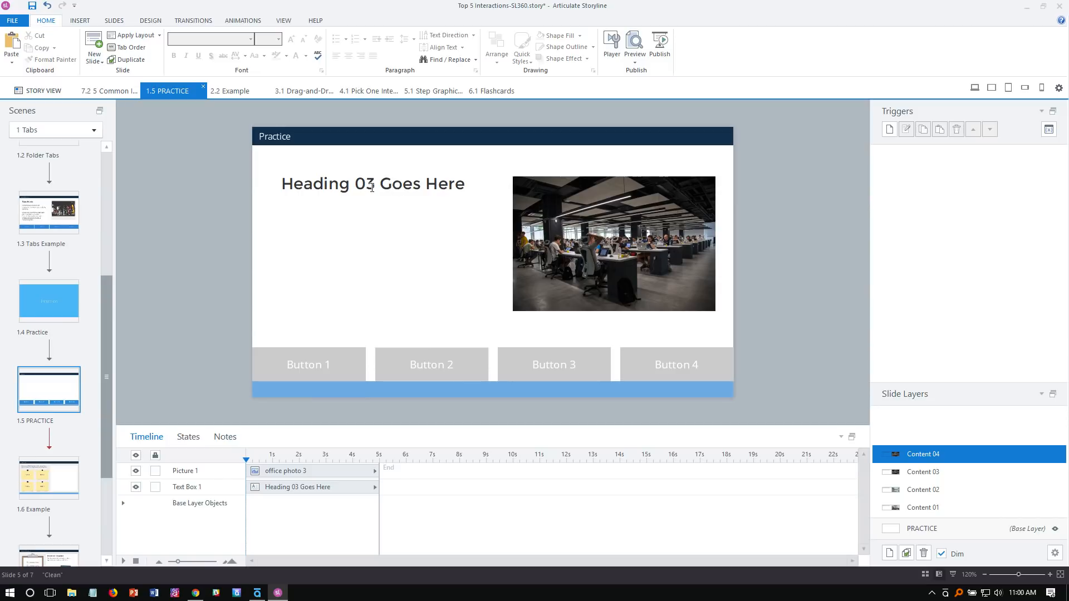
- Change the heading on the Content 04 layer to "Heading 04 Goes Here"
left_click_drag(375, 188, 367, 188)
type("4")
left_click(507, 212)
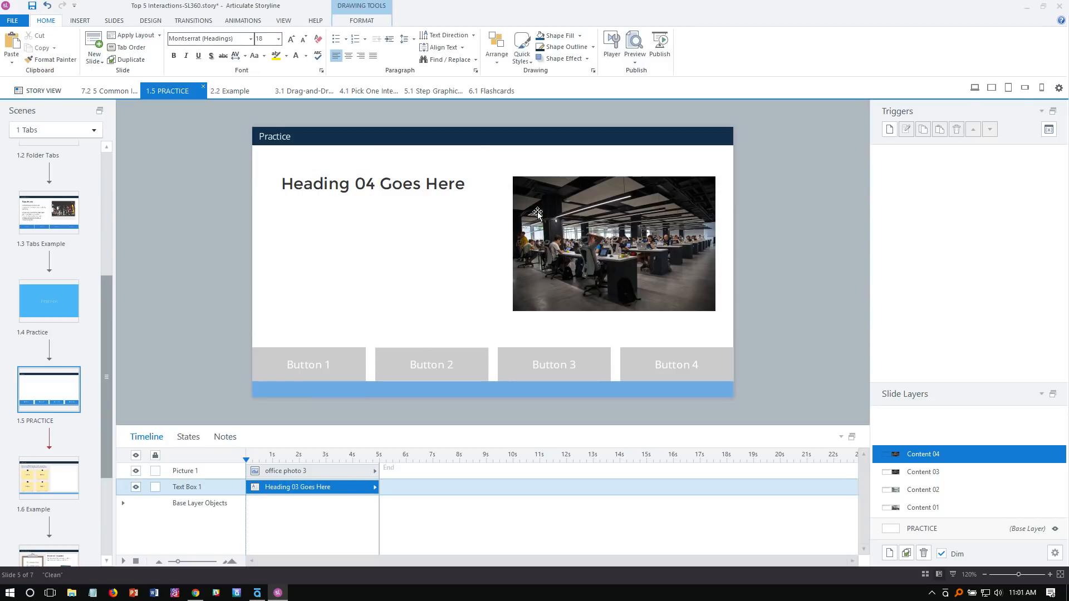
- Replace the photo on the Content 04 layer with the Content Library photo of people pointing at papers beside a laptop
left_click(537, 212)
right_click(538, 210)
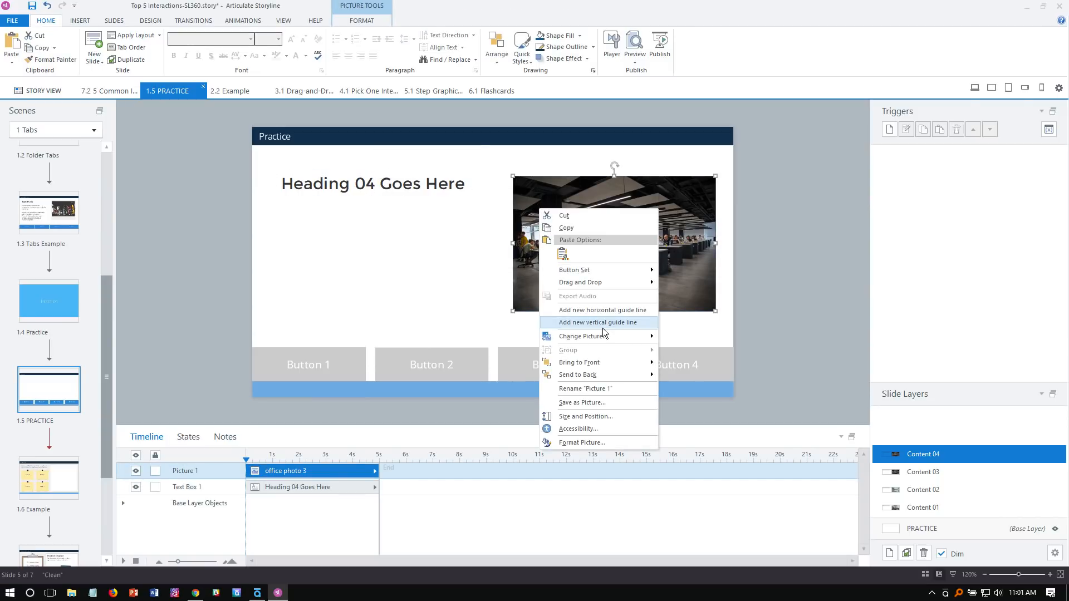
mouse_move(605, 338)
left_click(739, 349)
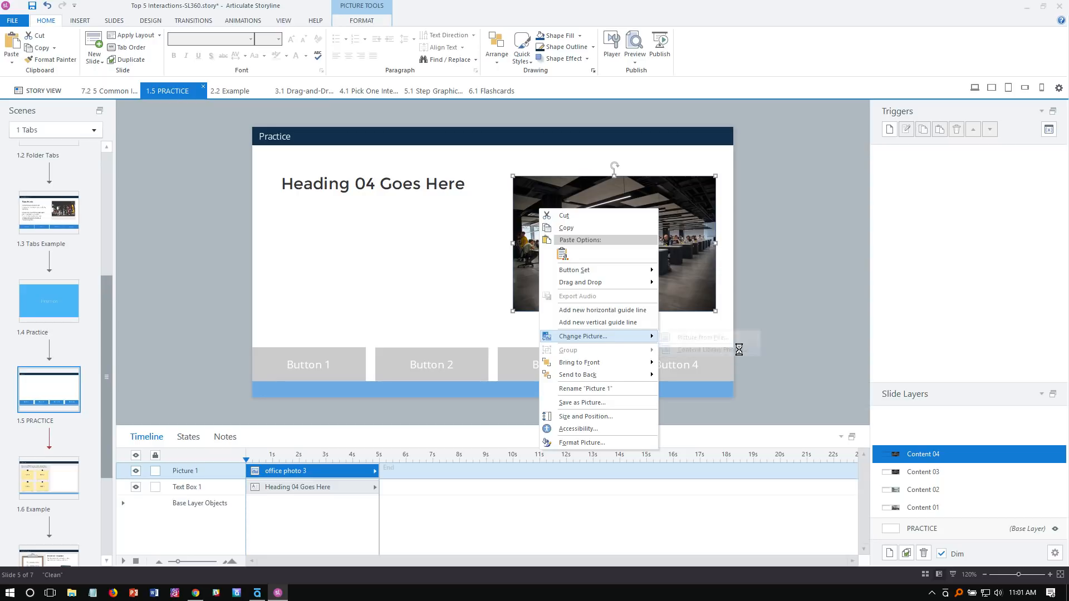
double_click(496, 134)
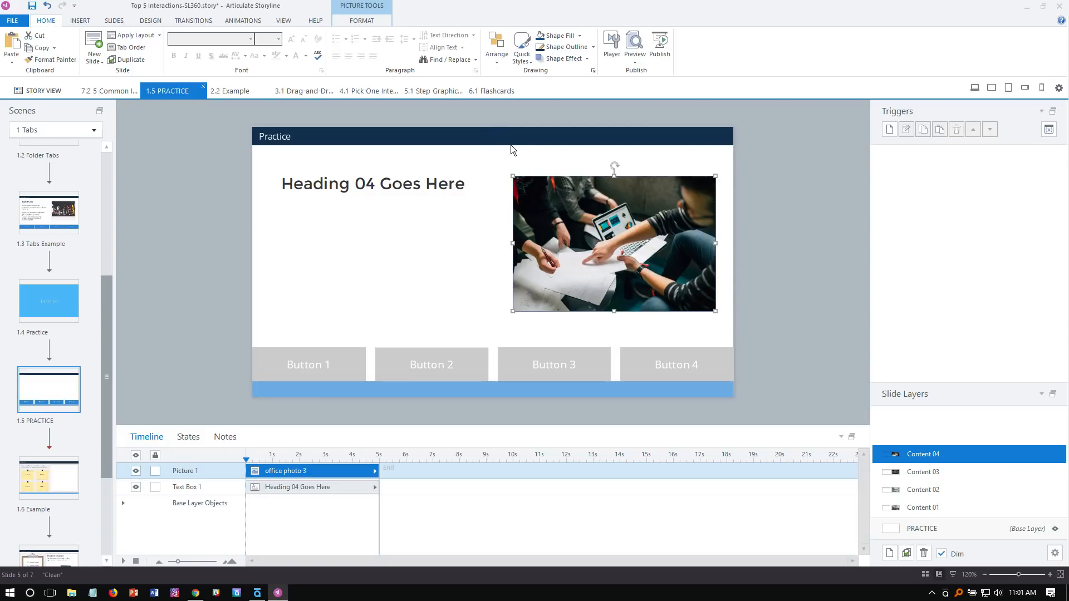
- Review the base layer, the states of Button 1, and the content layers built for the buttons
left_click(950, 529)
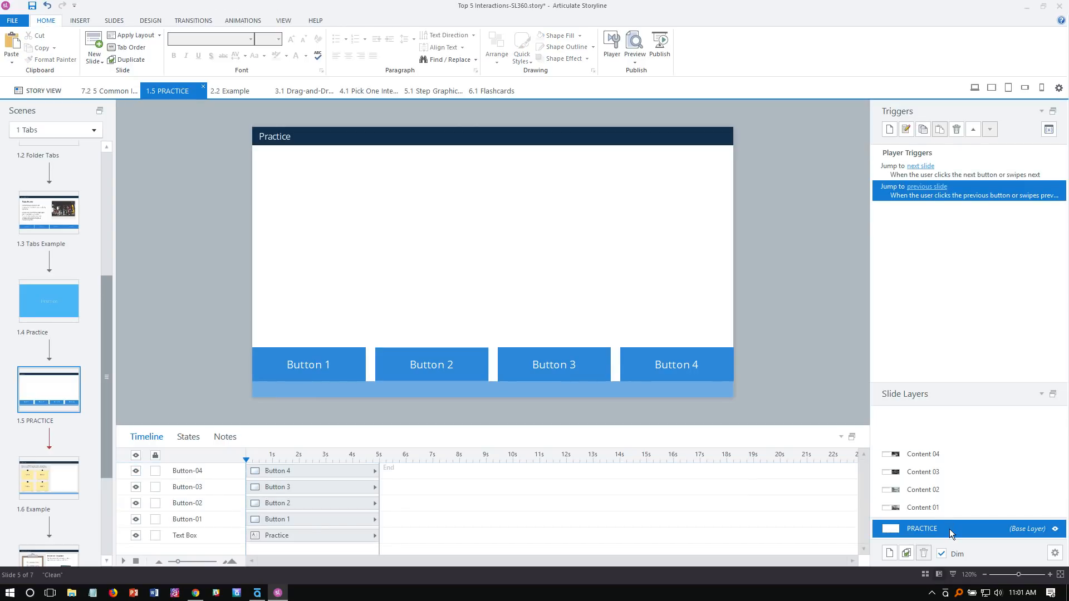
left_click(305, 369)
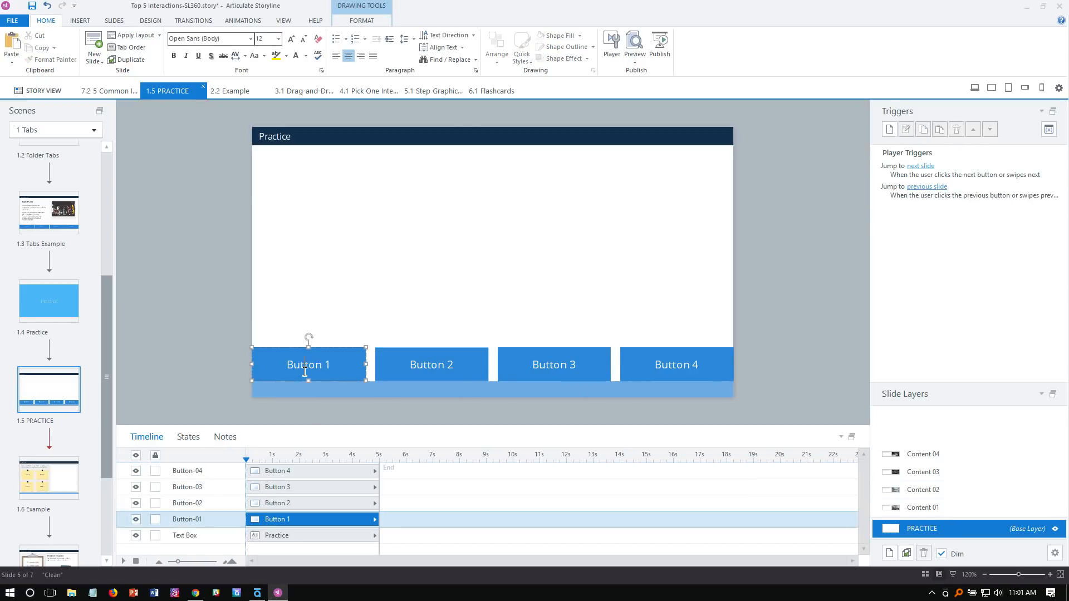
left_click(186, 438)
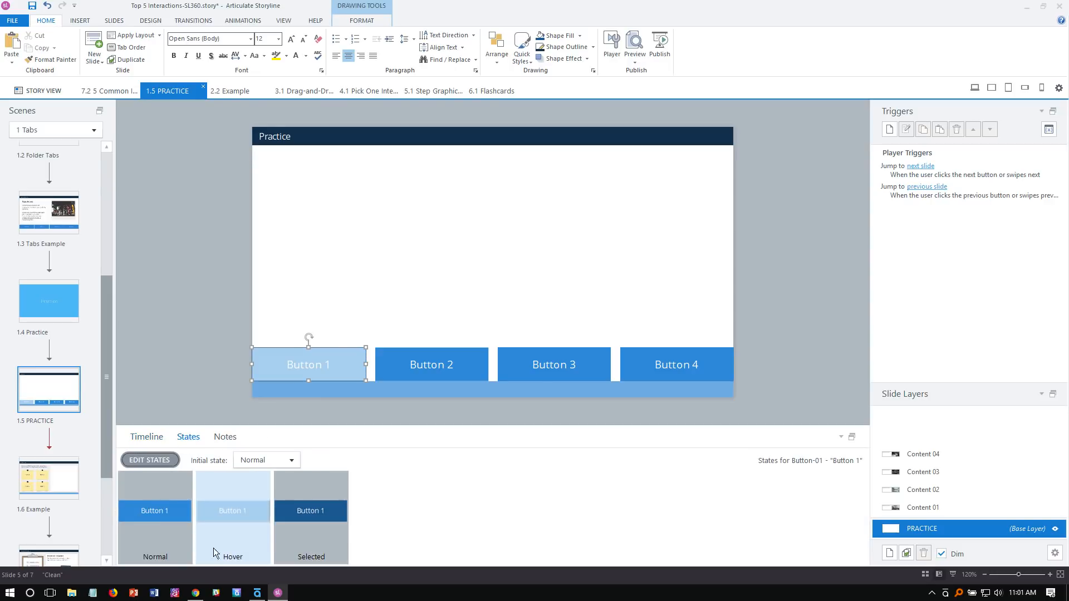
left_click(140, 438)
left_click(936, 509)
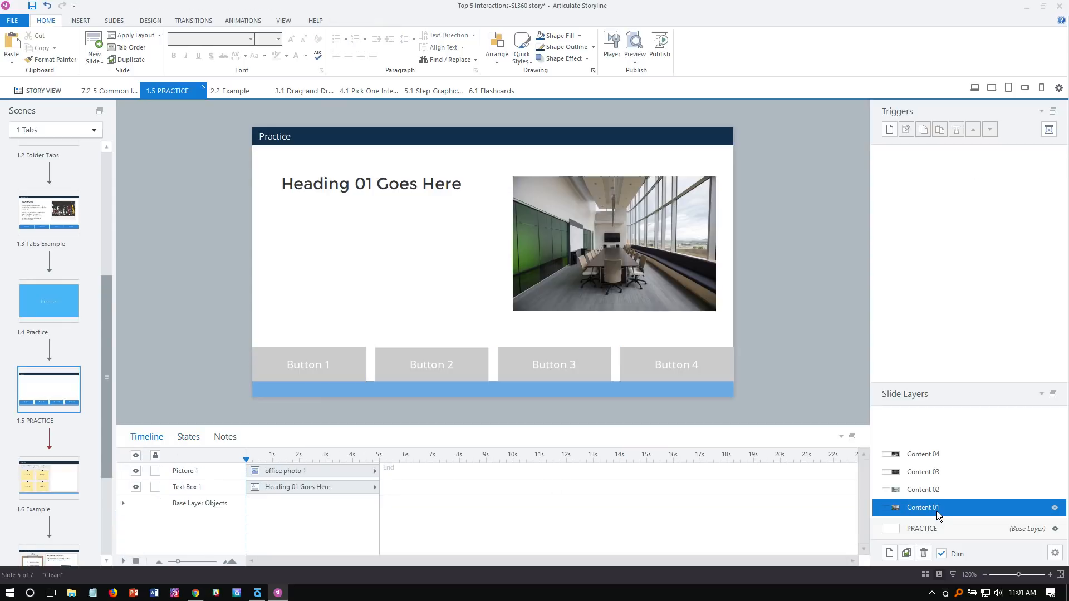
left_click(935, 489)
left_click(933, 461)
left_click(932, 471)
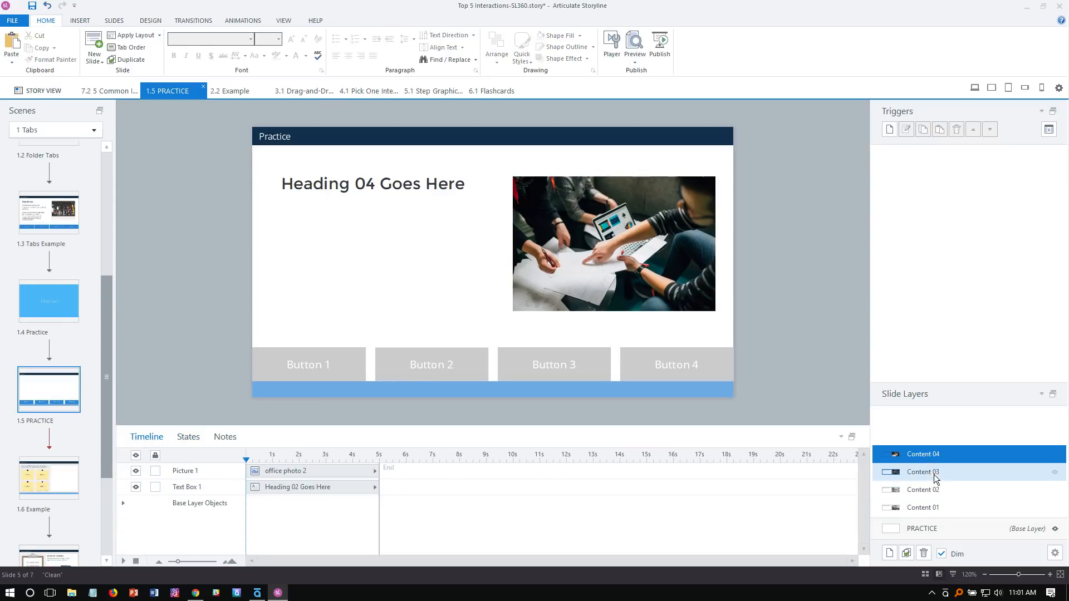
left_click(926, 455)
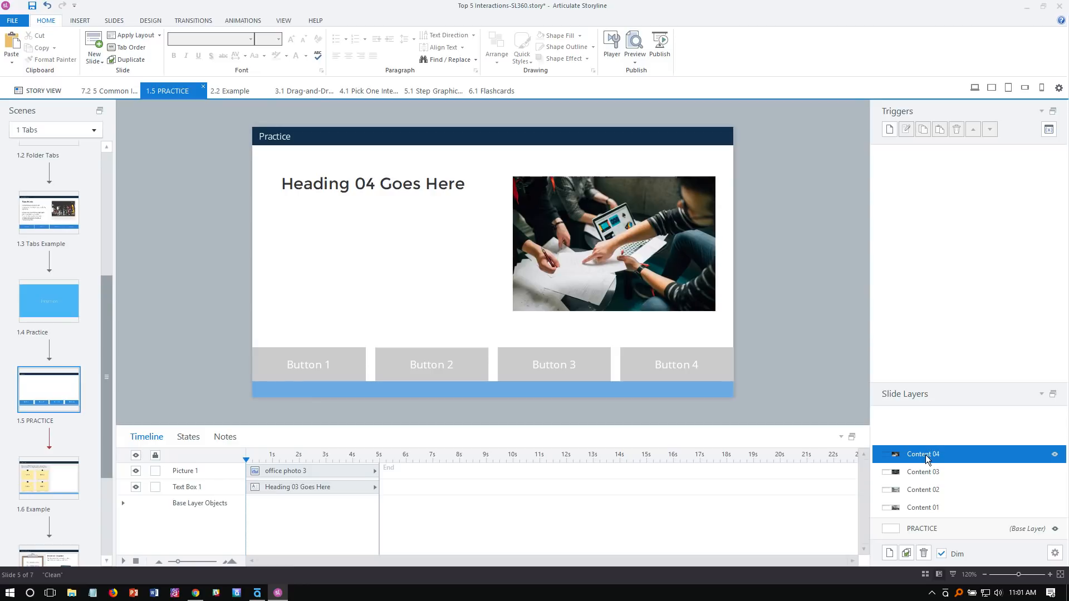
- Add a trigger on the base layer that shows layer Content 01 when the user clicks Button-01
left_click(949, 531)
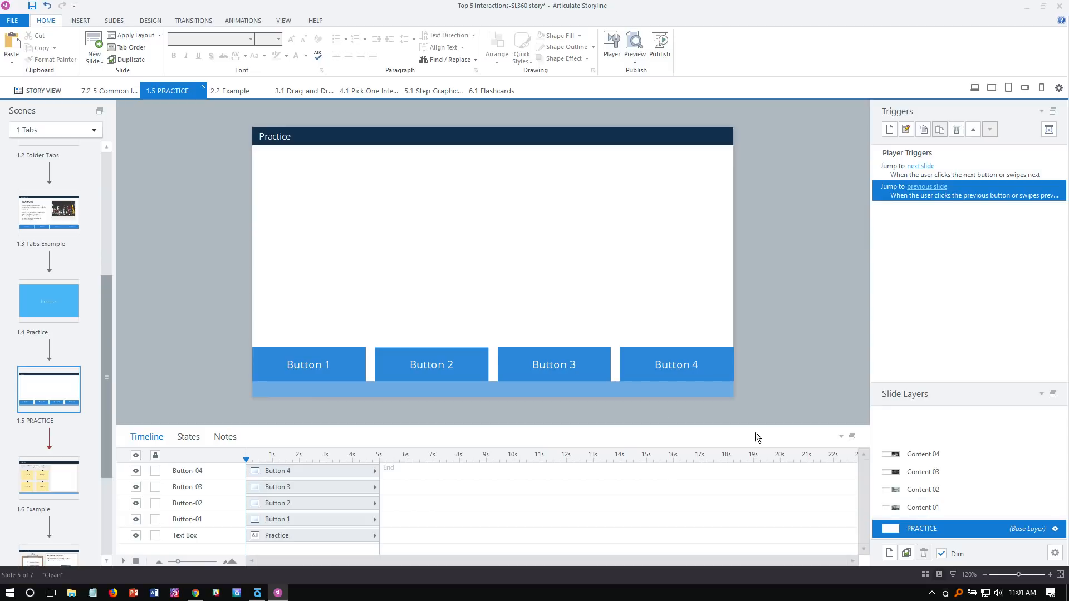
left_click(342, 348)
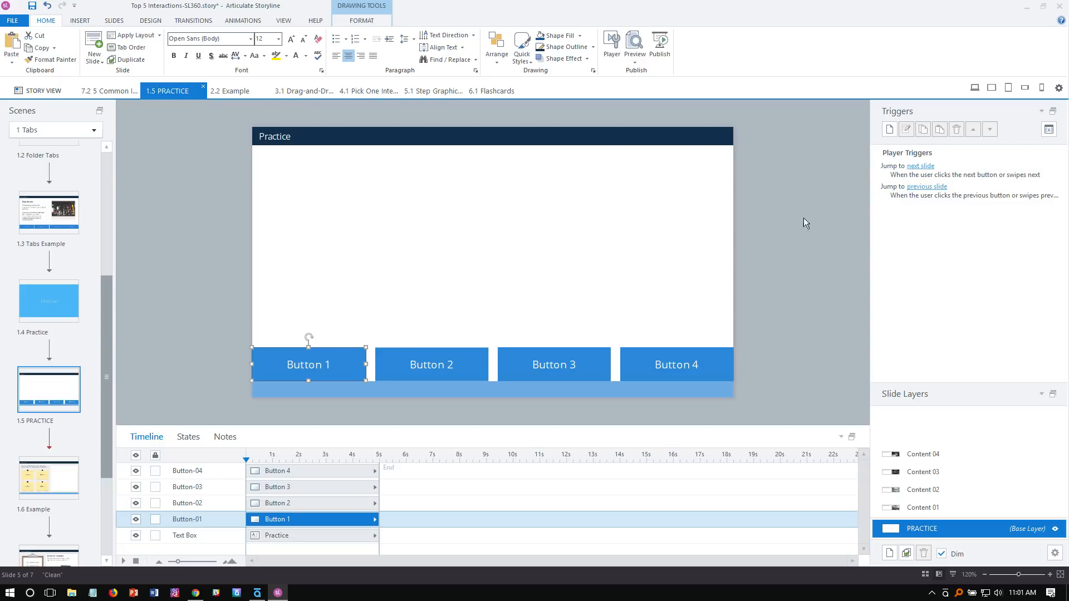
left_click(889, 134)
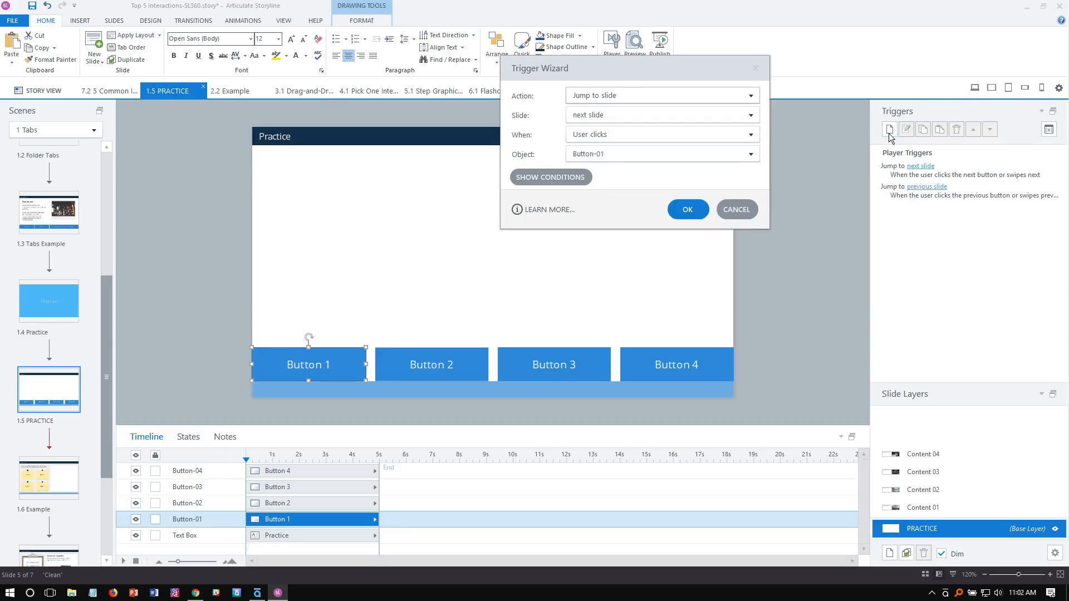
left_click(611, 96)
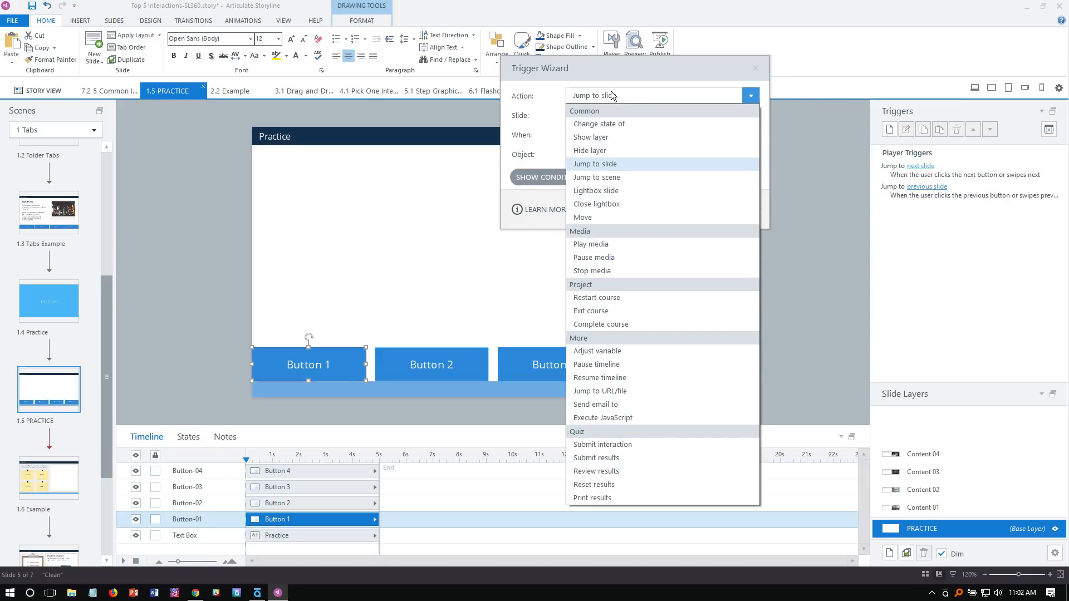
left_click(606, 138)
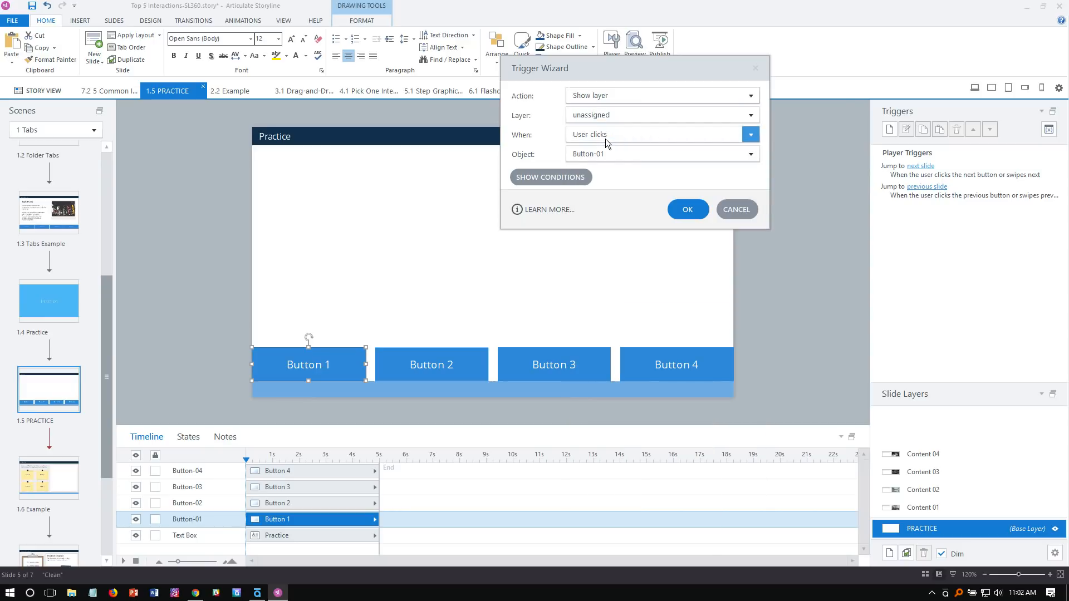
left_click(584, 117)
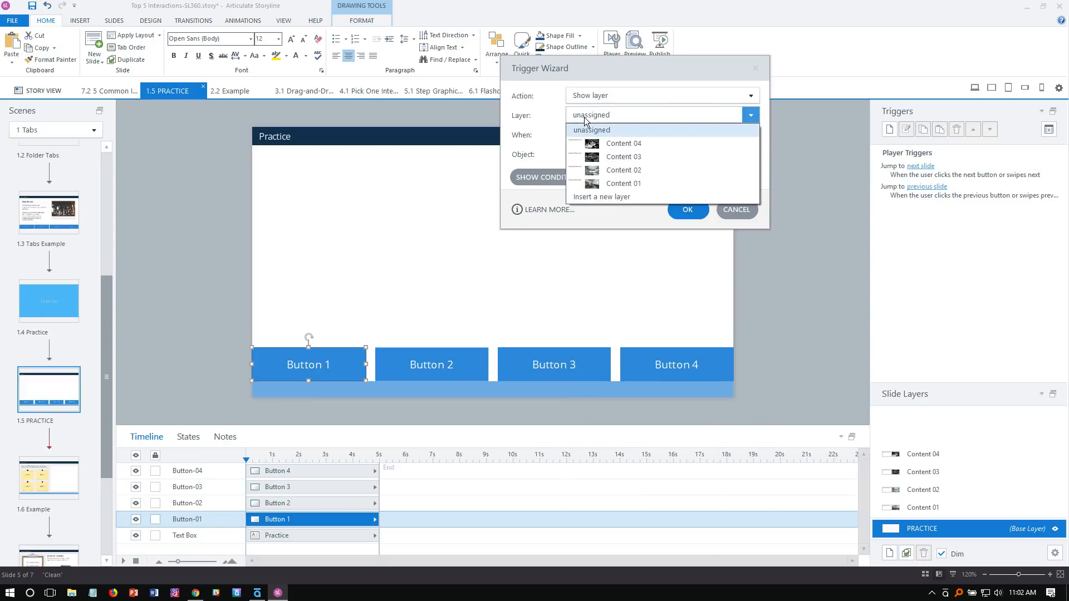
left_click(653, 183)
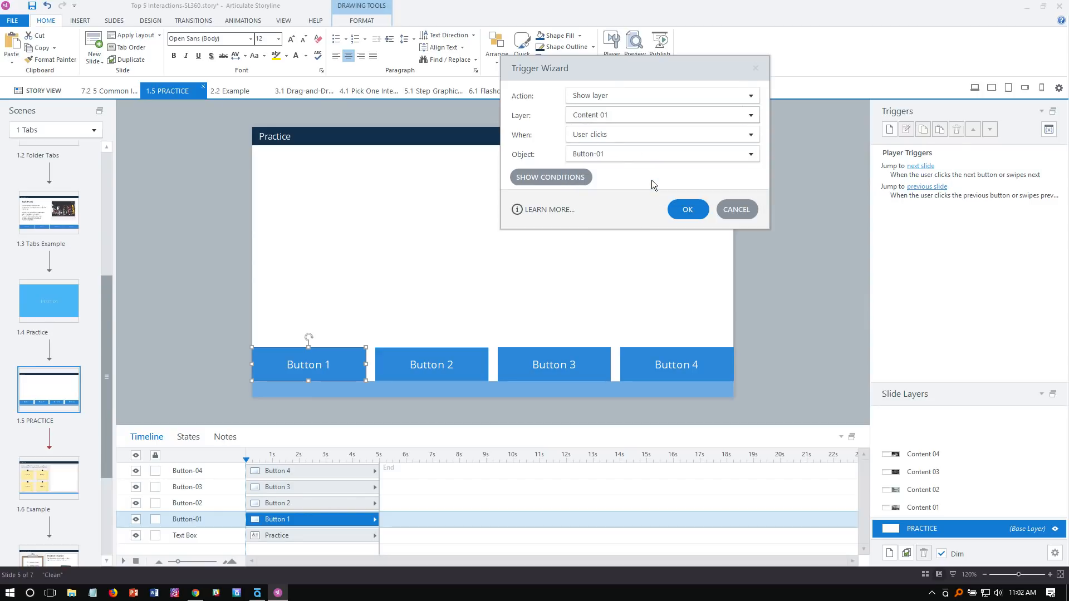
left_click(582, 155)
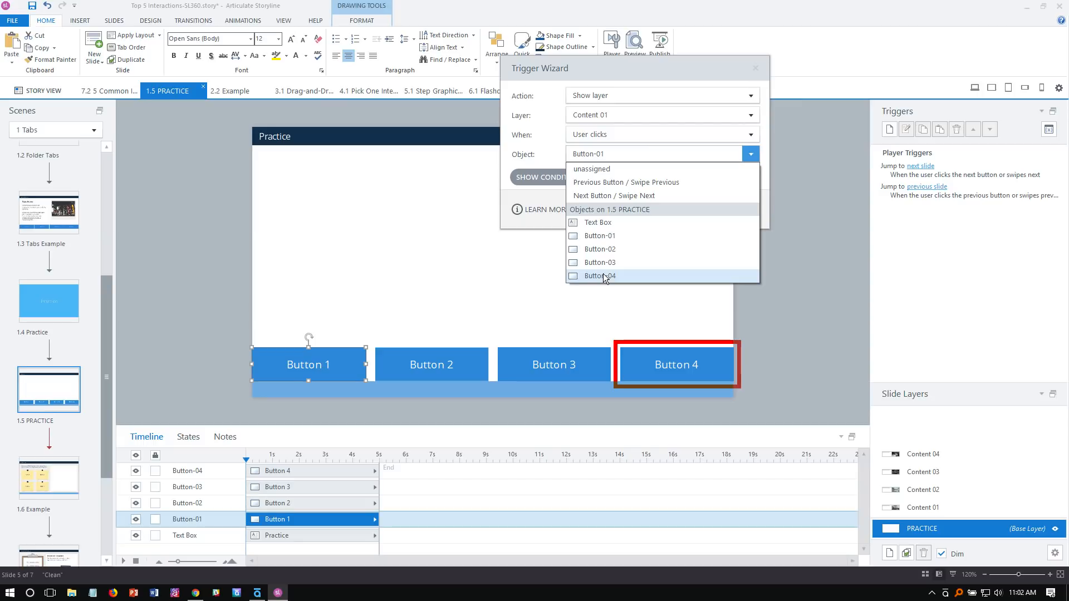
left_click(596, 240)
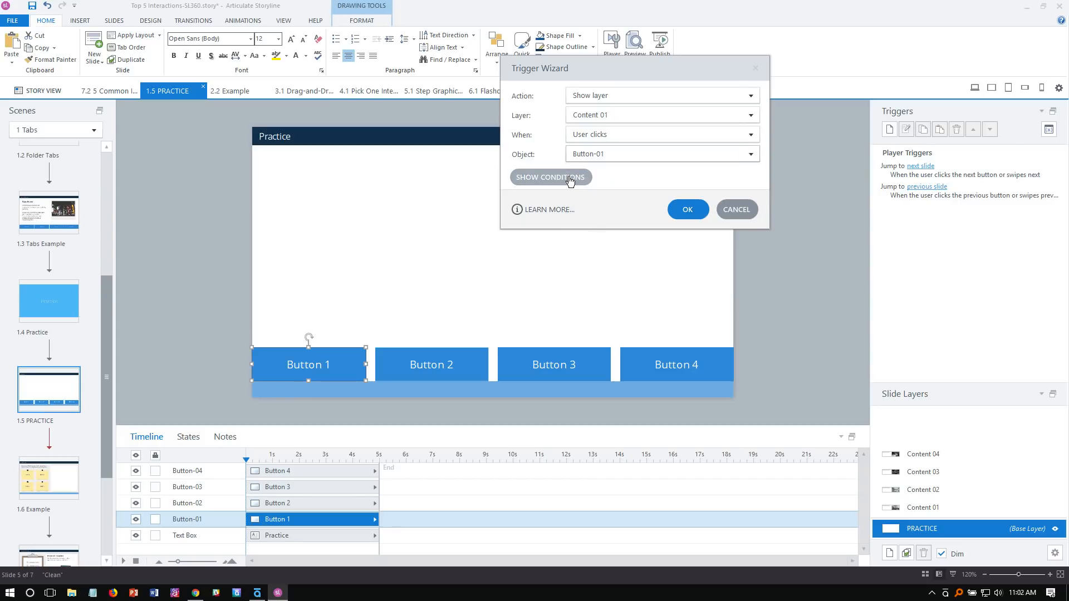
left_click(685, 210)
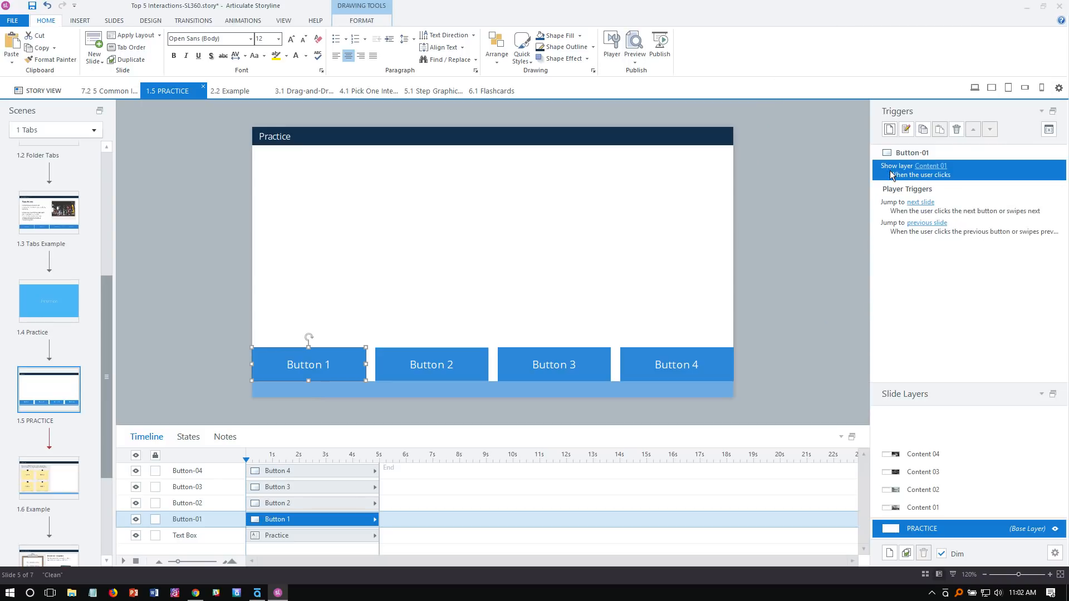
- Copy Button-01's show-layer trigger and paste it onto Button 2, Button 3 and Button 4 together
right_click(894, 168)
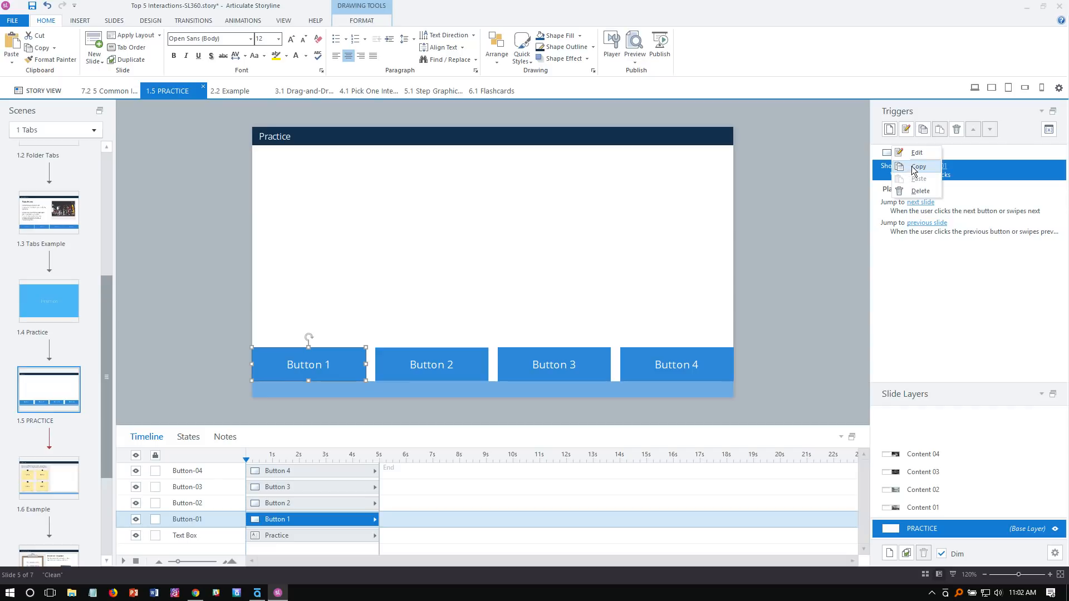
left_click(914, 167)
left_click_drag(793, 263, 366, 406)
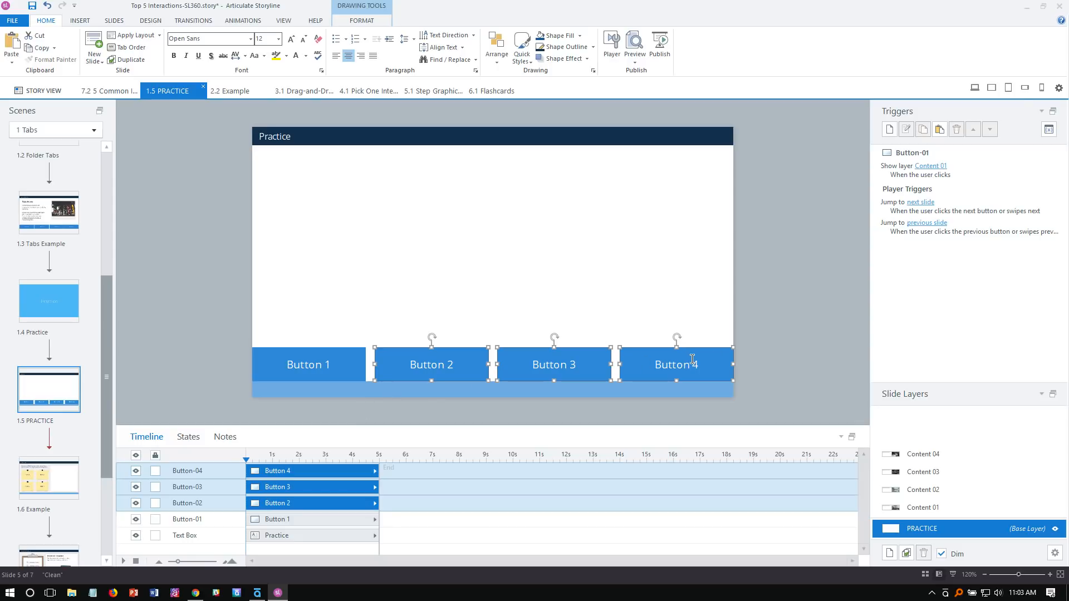
left_click(939, 129)
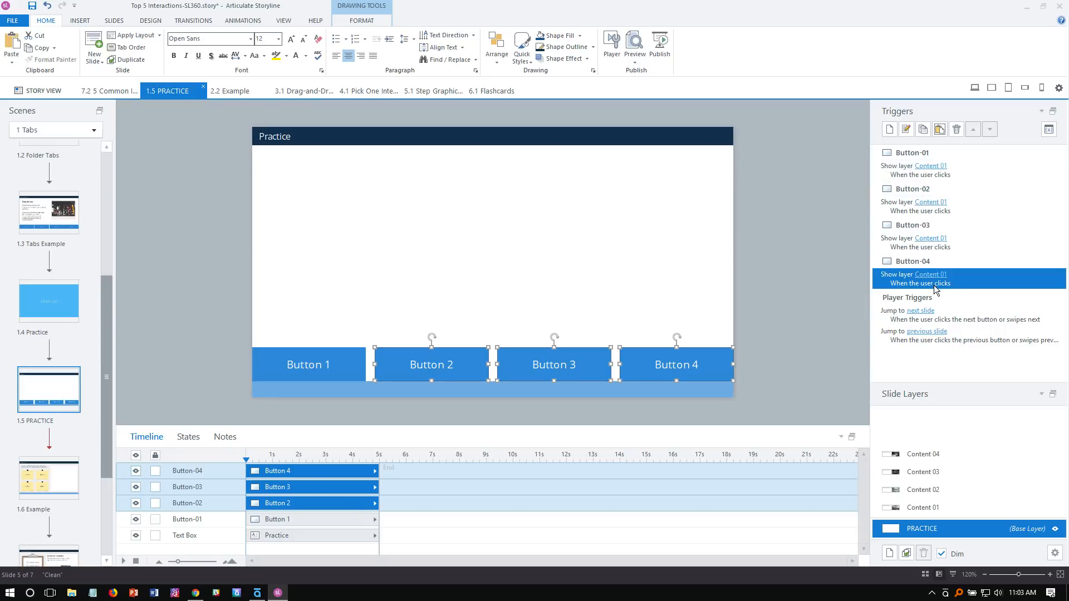
- Set the Button-02 trigger to show layer Content 02
left_click(897, 209)
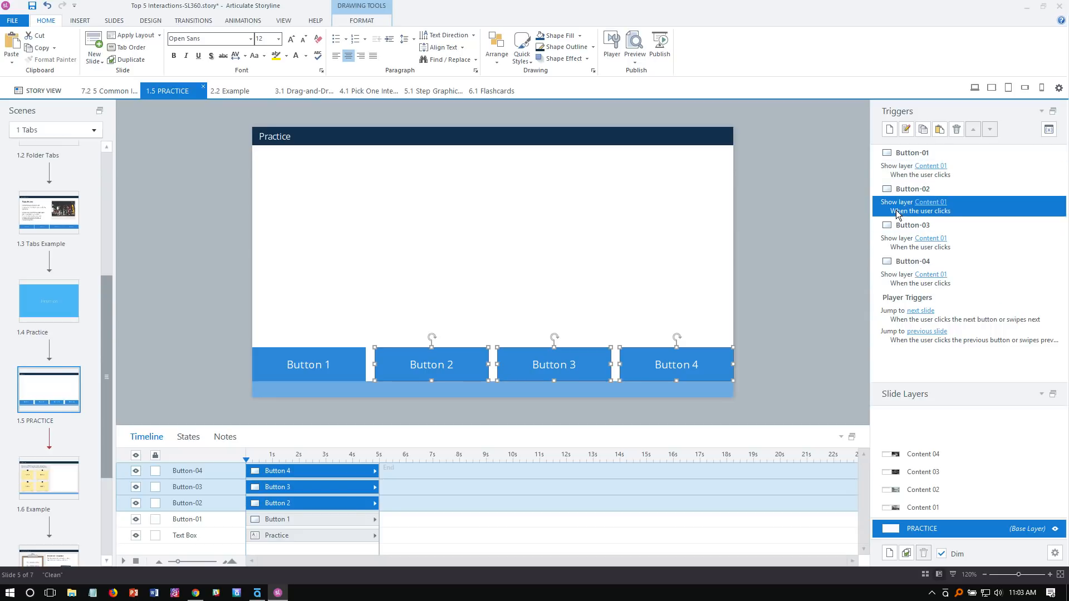
left_click(935, 204)
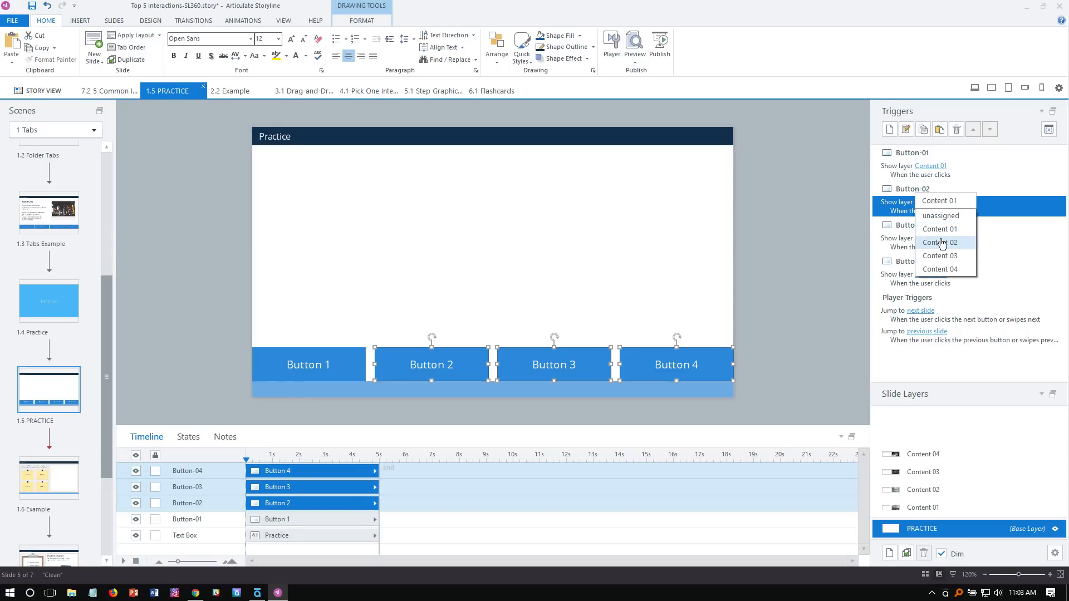
left_click(958, 245)
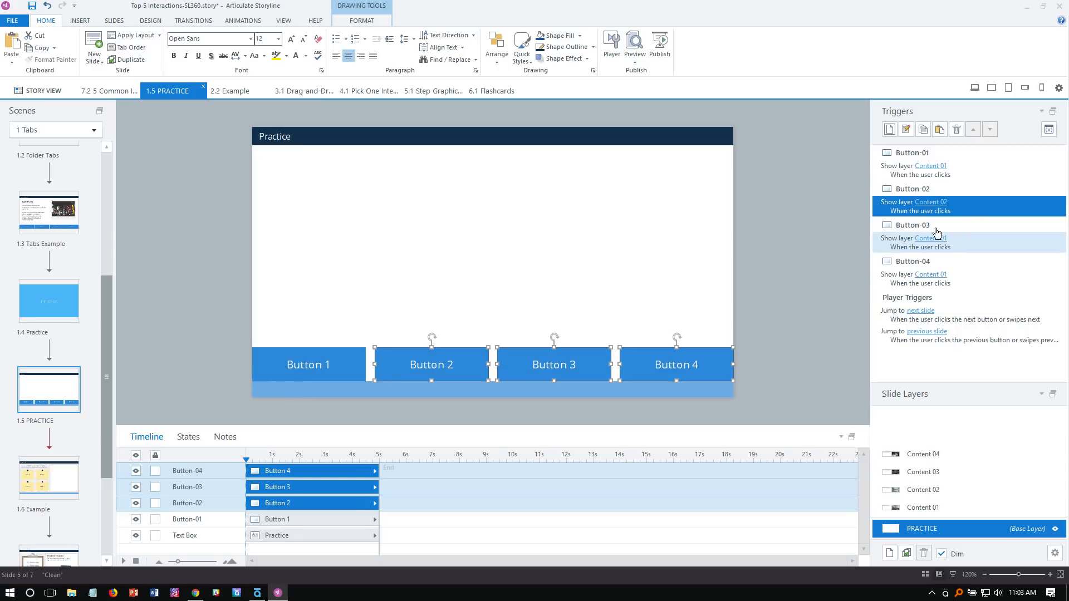
- Set the Button-03 trigger to show layer Content 03 and the Button-04 trigger to show layer Content 04
left_click(931, 245)
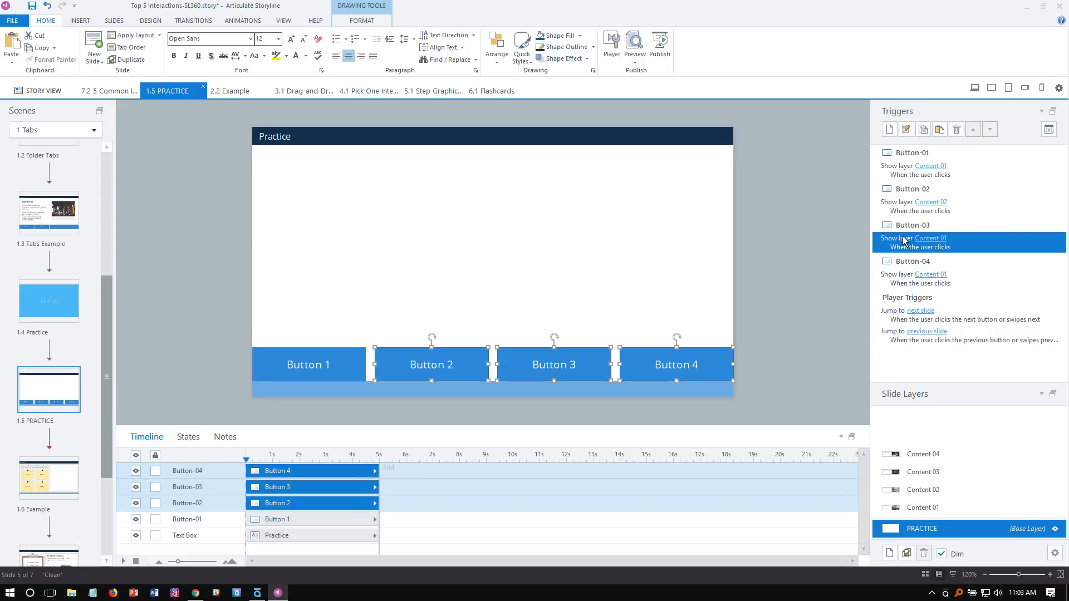
left_click(931, 245)
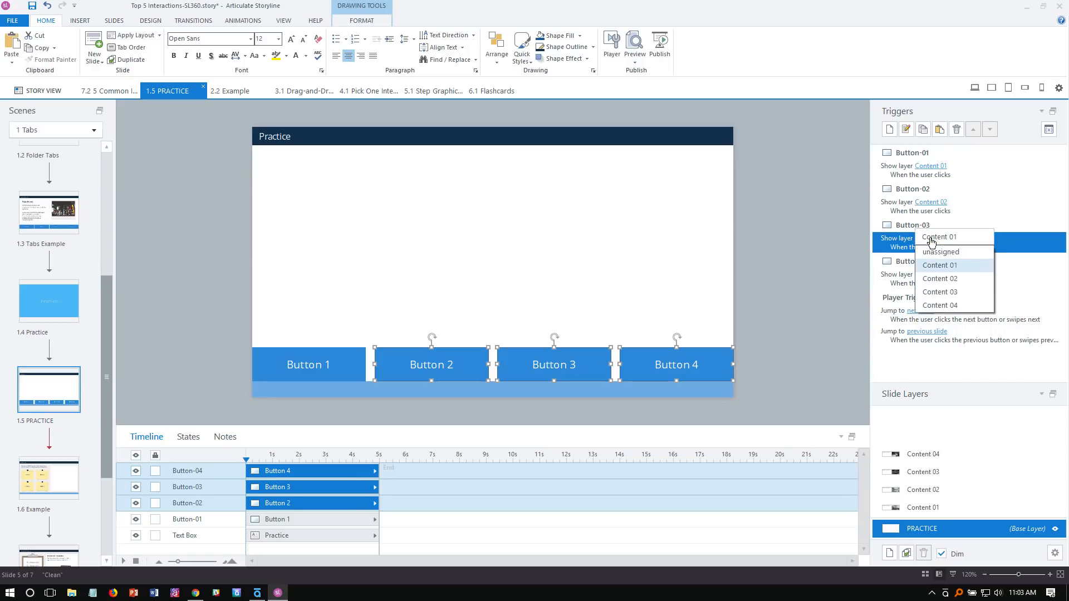
left_click(941, 282)
left_click(930, 279)
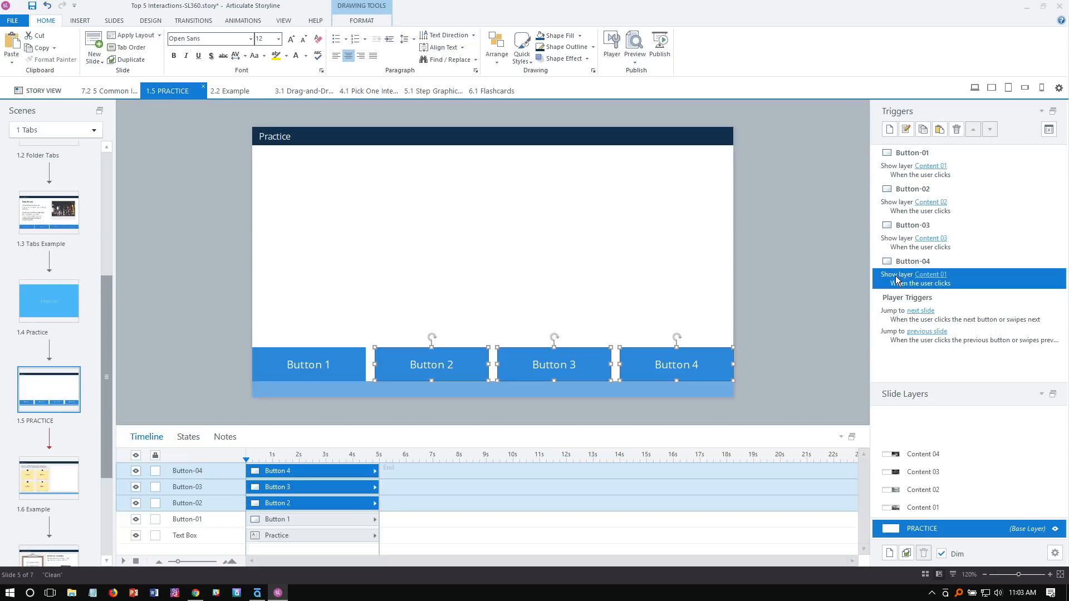
left_click(938, 277)
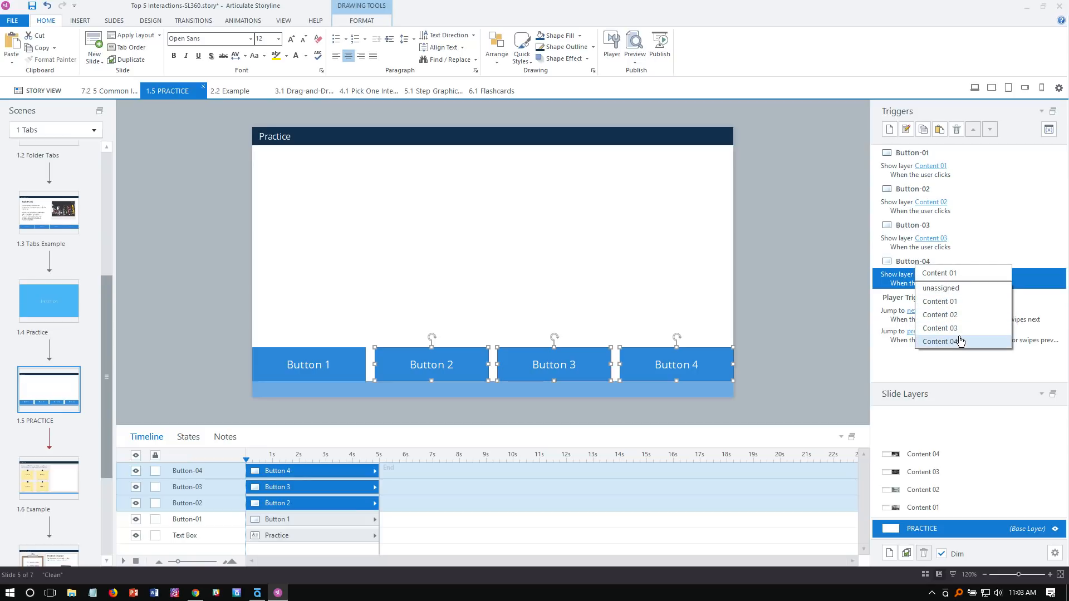
left_click(939, 341)
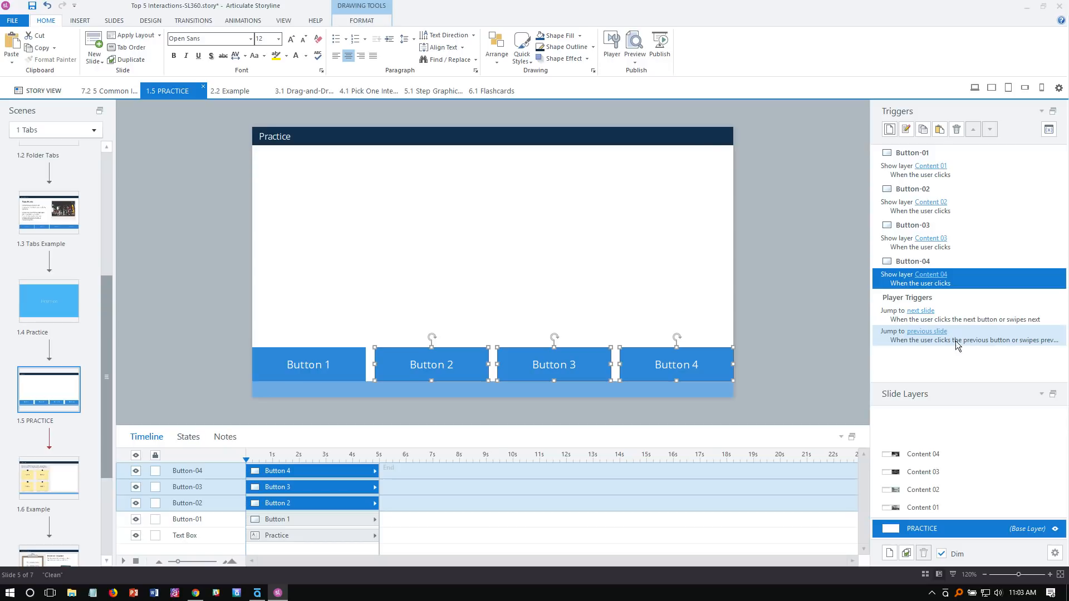
- Preview the Practice slide and test Button 1, Button 3 and Button 2 for their matching content layers
left_click(634, 64)
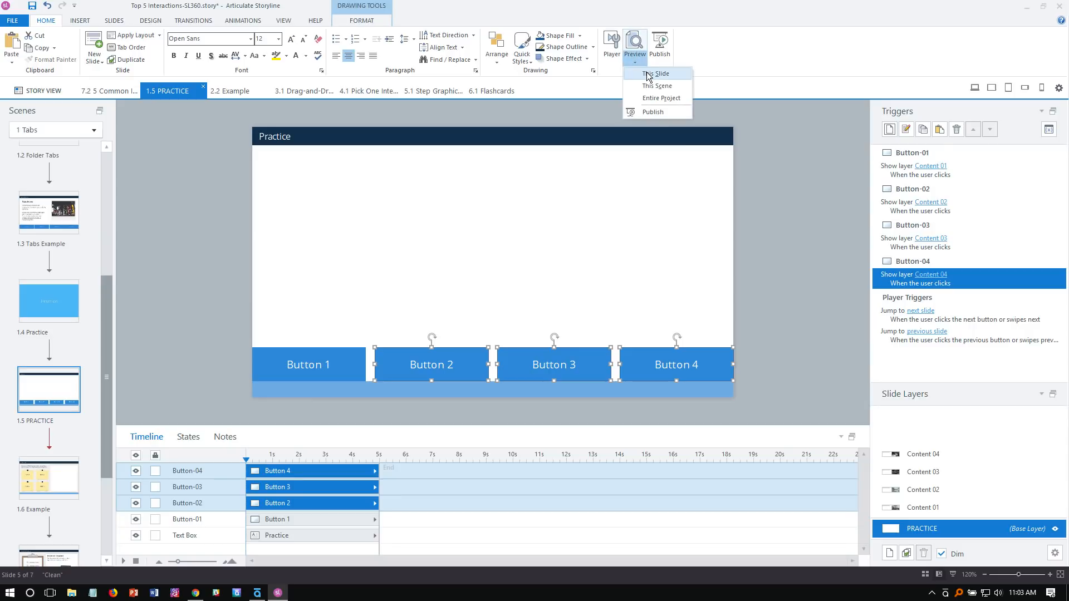
left_click(648, 74)
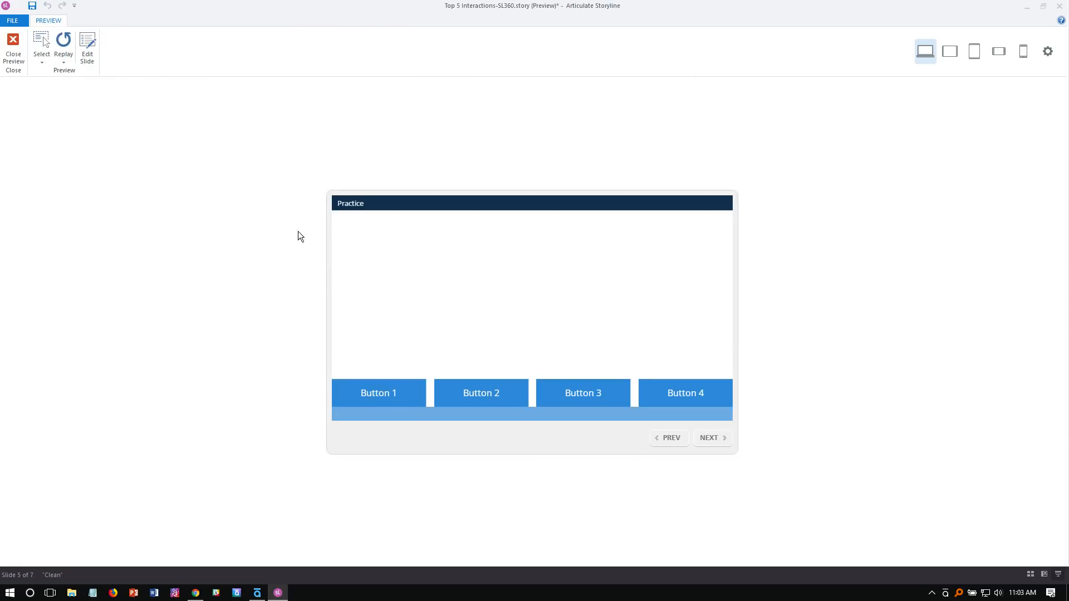
left_click(382, 389)
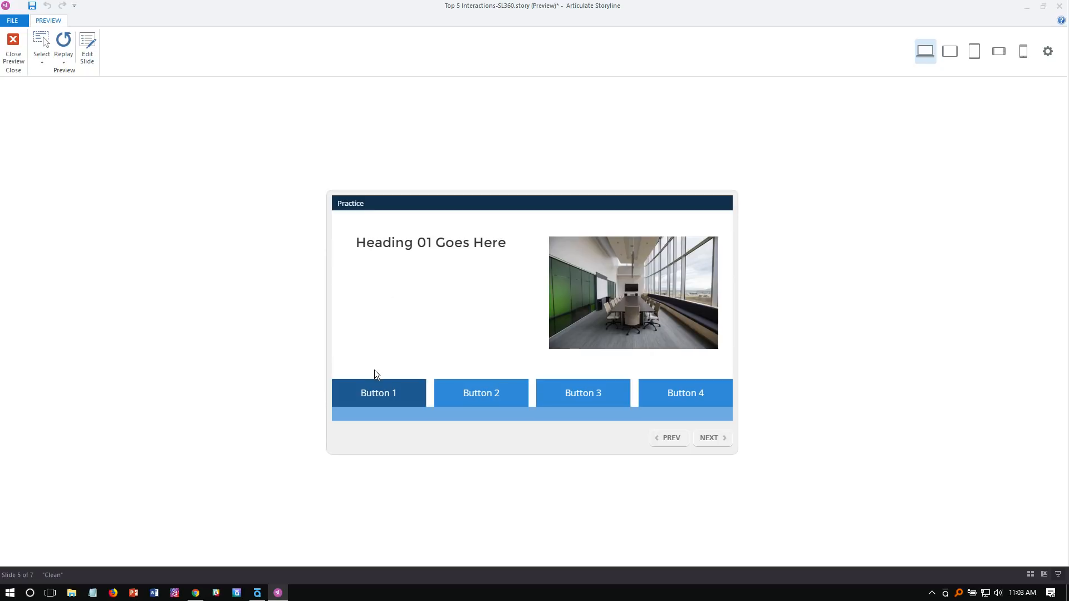
left_click(570, 404)
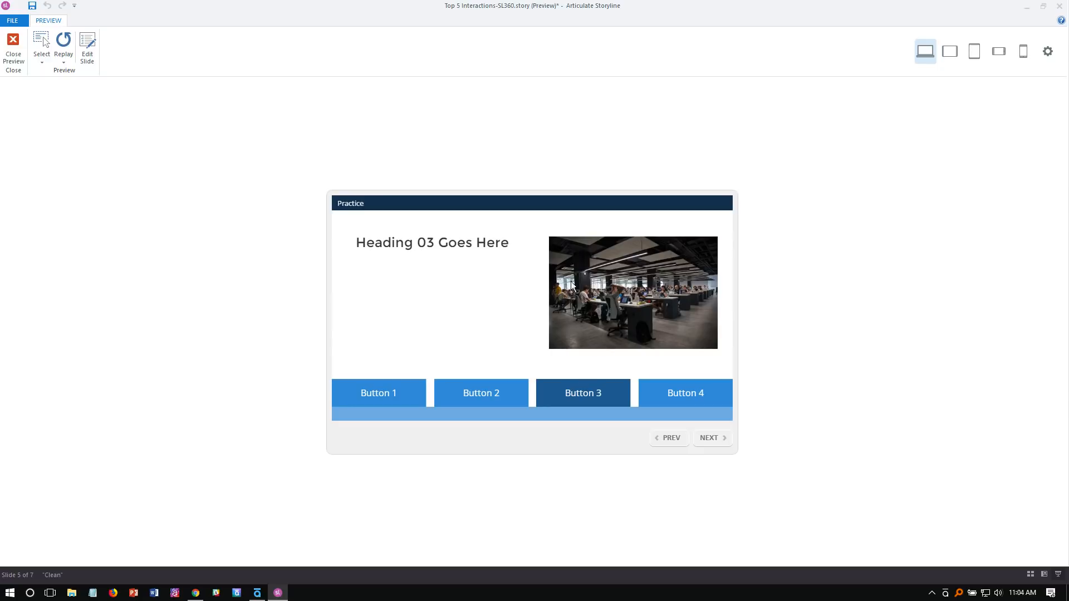
left_click(478, 396)
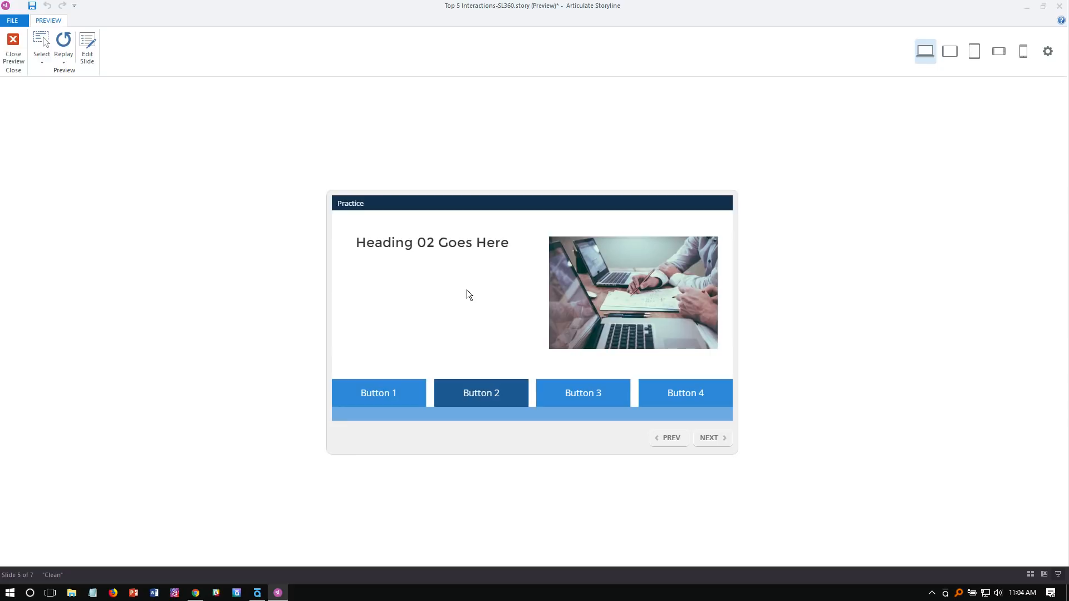
left_click(21, 44)
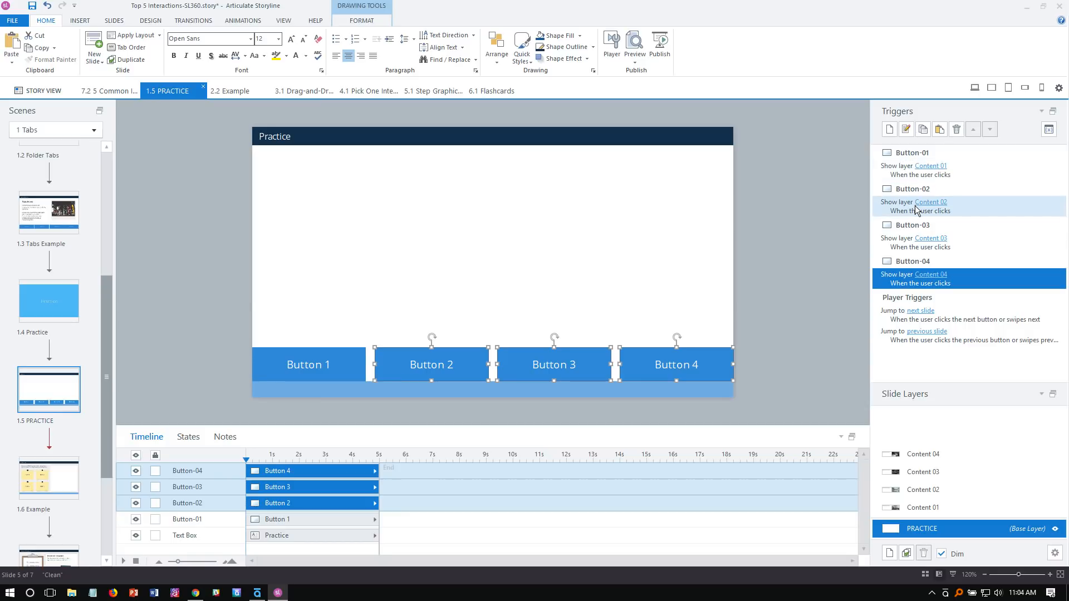
left_click(789, 238)
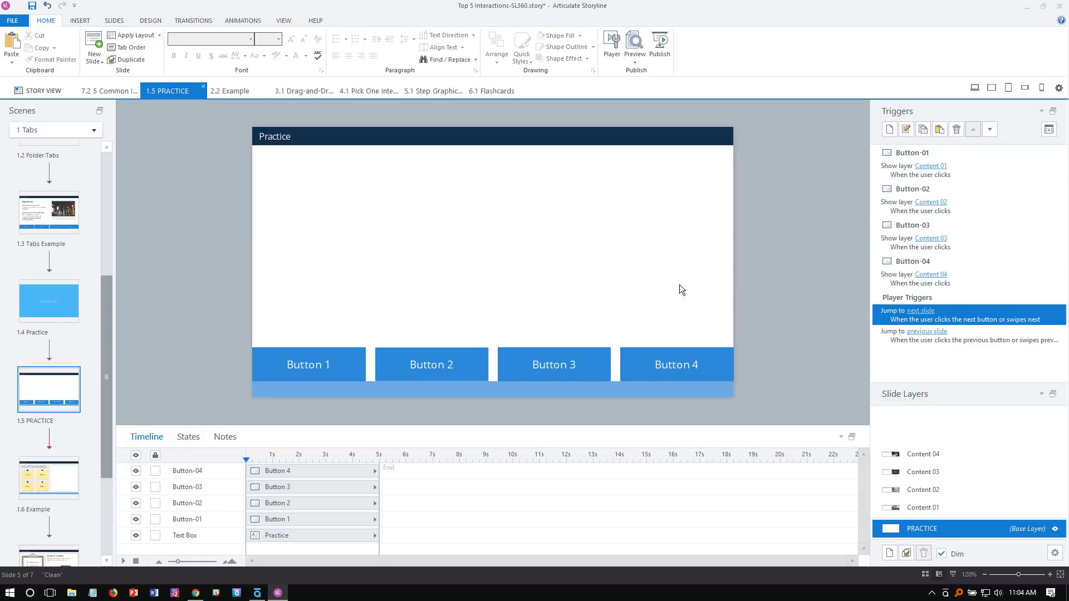
left_click(305, 357)
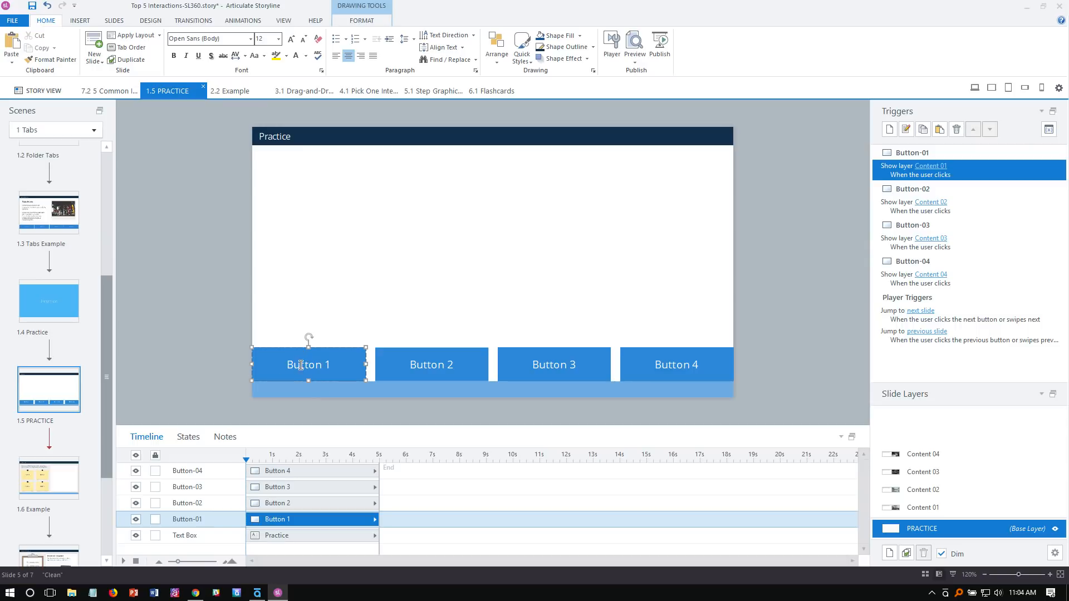
left_click(208, 320)
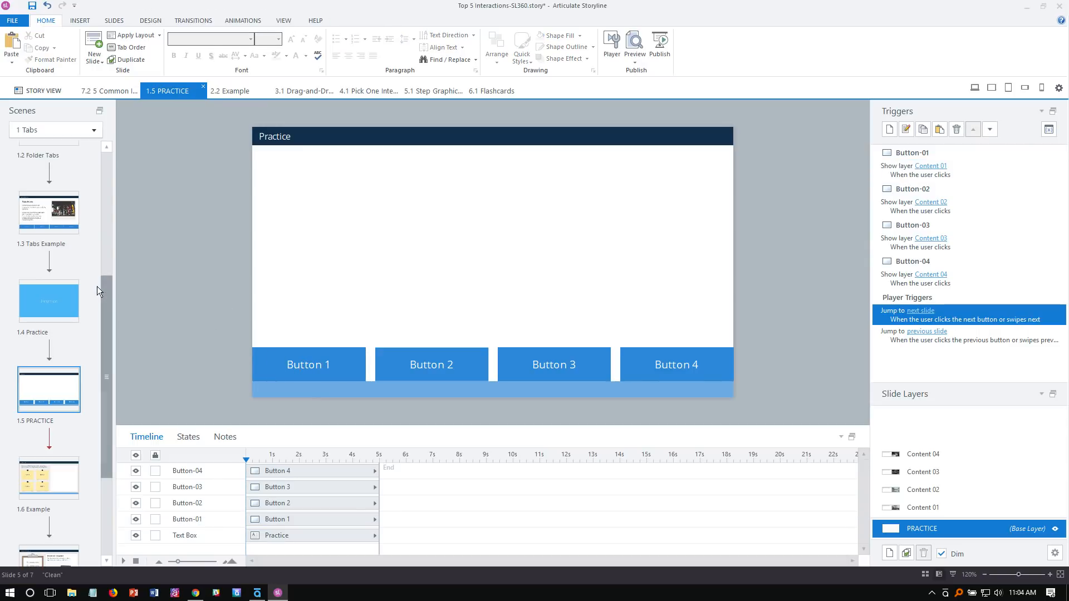
- Preview the Notes Tabs slide 1.6 Example and try out each of the four sticky notes
left_click_drag(109, 289, 108, 385)
left_click(32, 388)
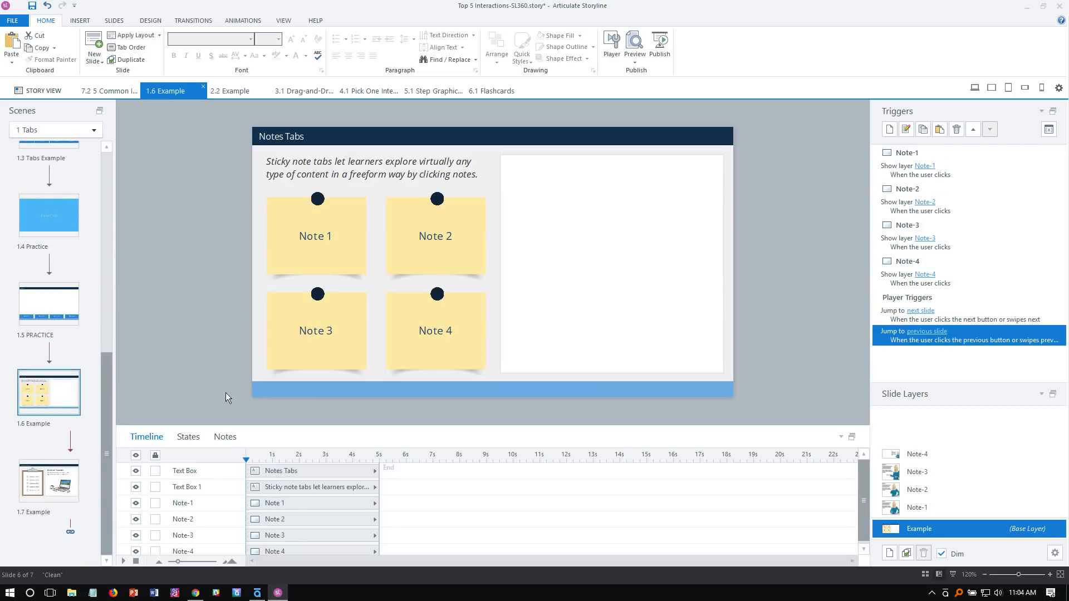
left_click(634, 61)
left_click(641, 73)
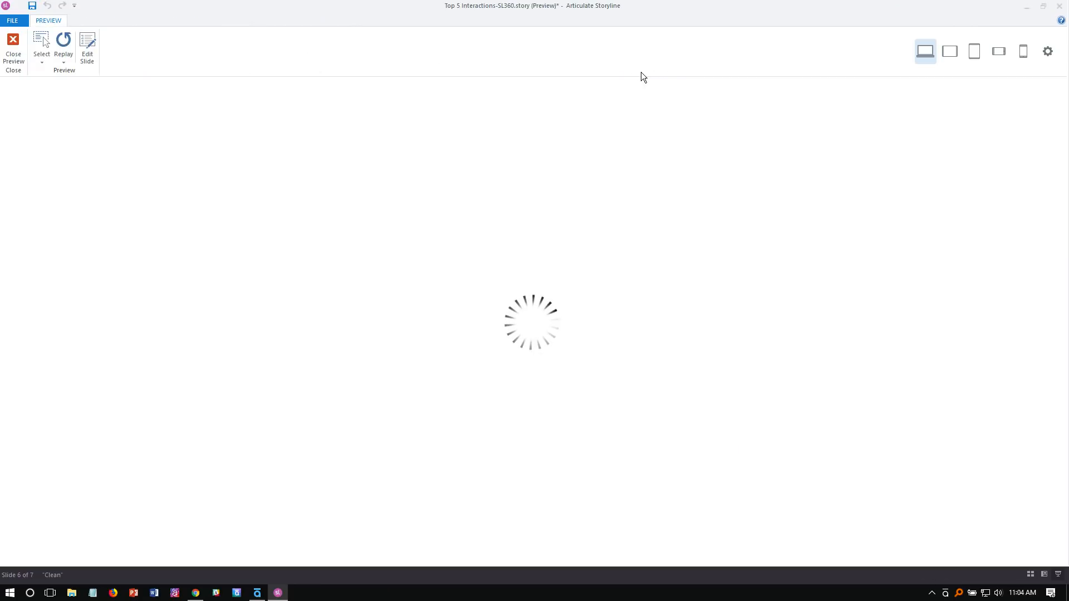
left_click(480, 276)
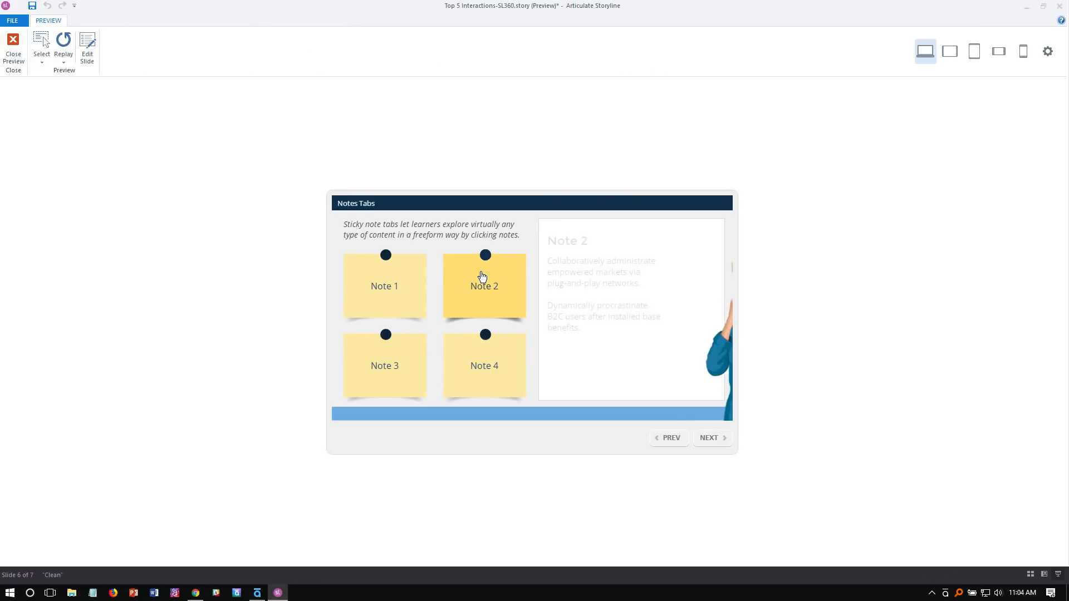
left_click(385, 292)
left_click(355, 382)
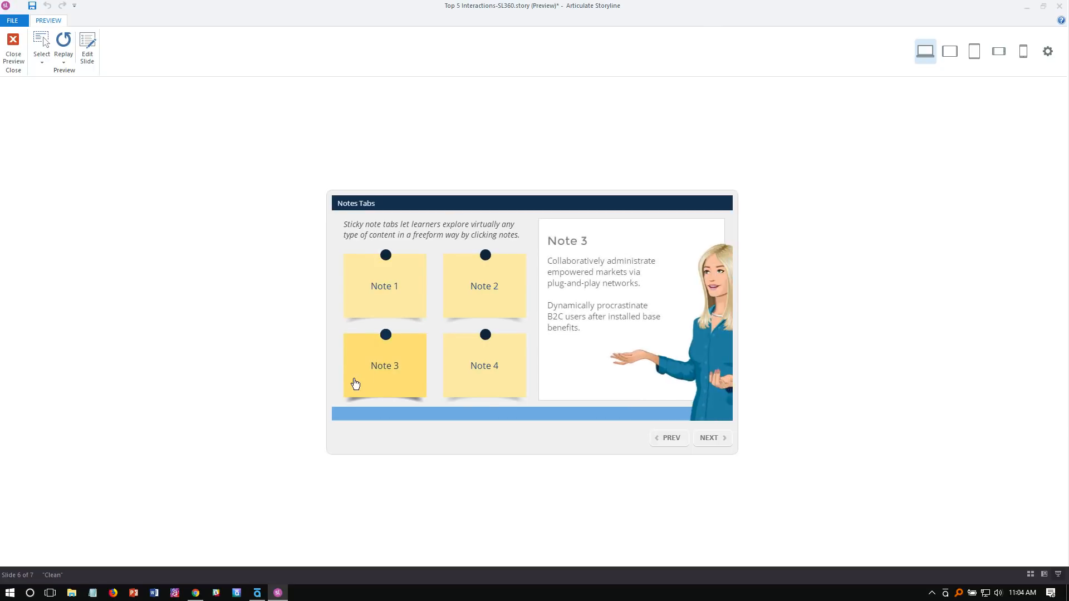
left_click(467, 388)
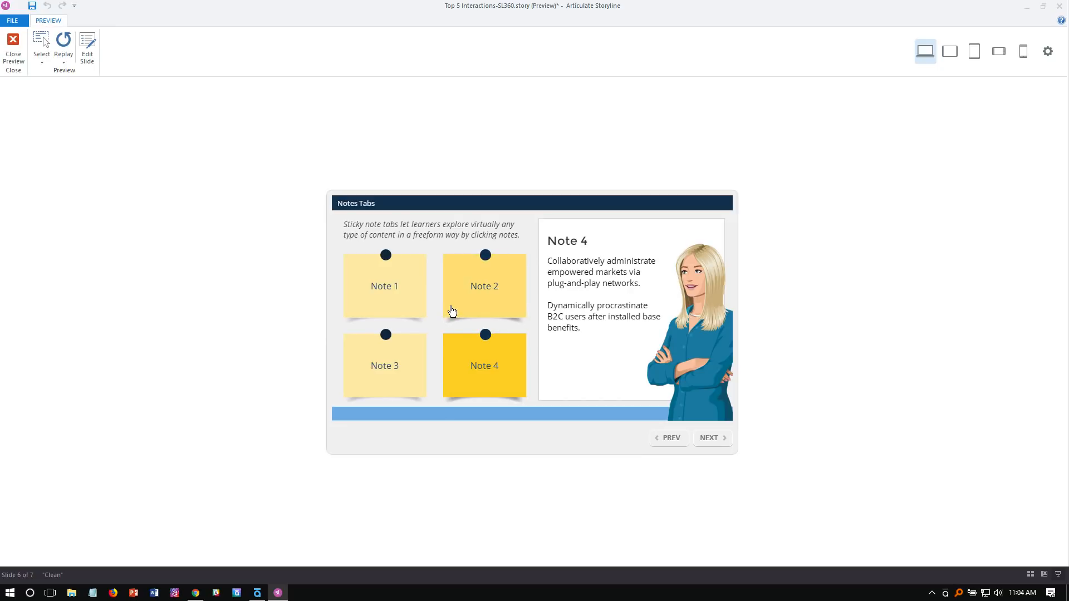
left_click(491, 315)
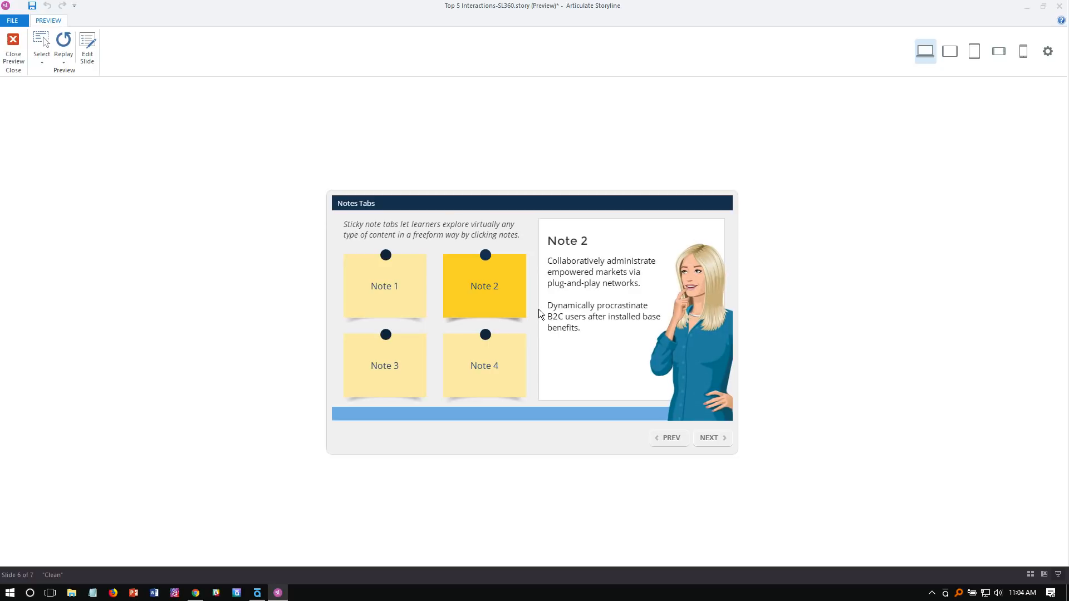
left_click(409, 310)
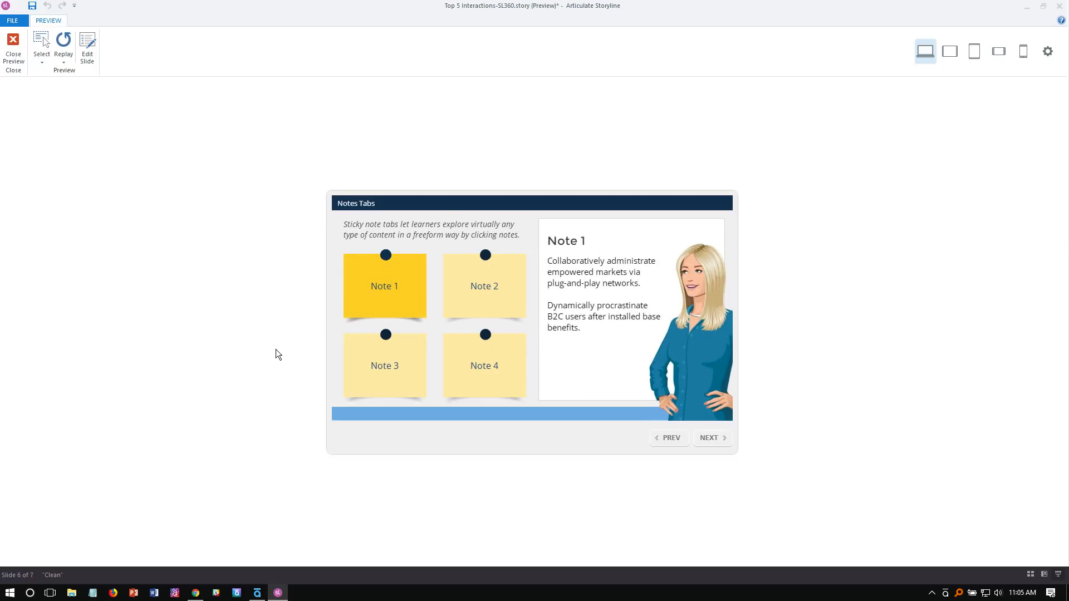
left_click(16, 45)
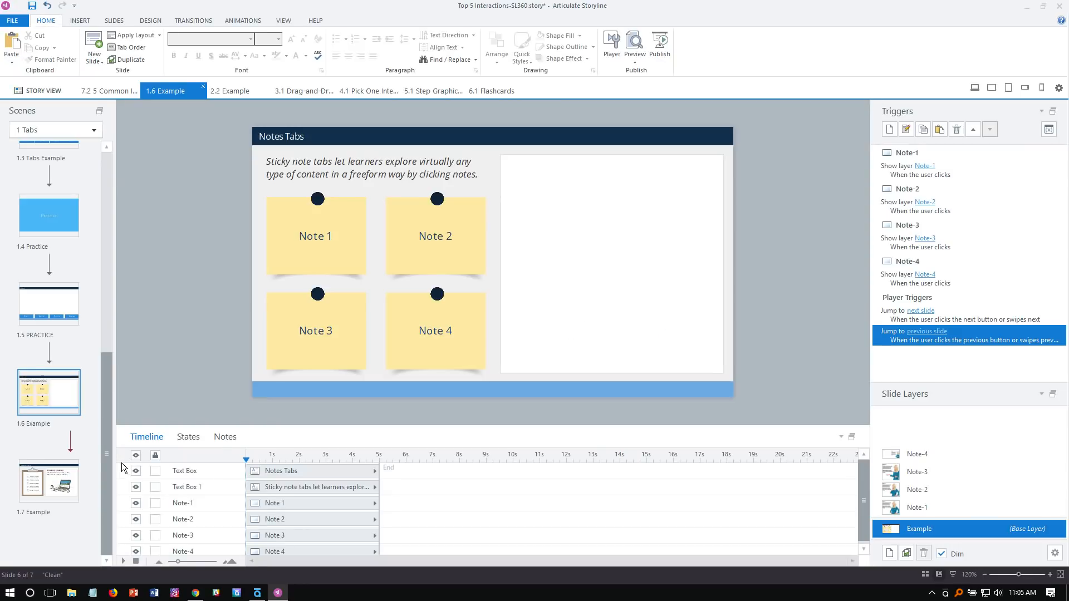
- Preview the Checklist Interaction slide 1.7 Example and tick checklist items 1 through 5 in turn
left_click(54, 489)
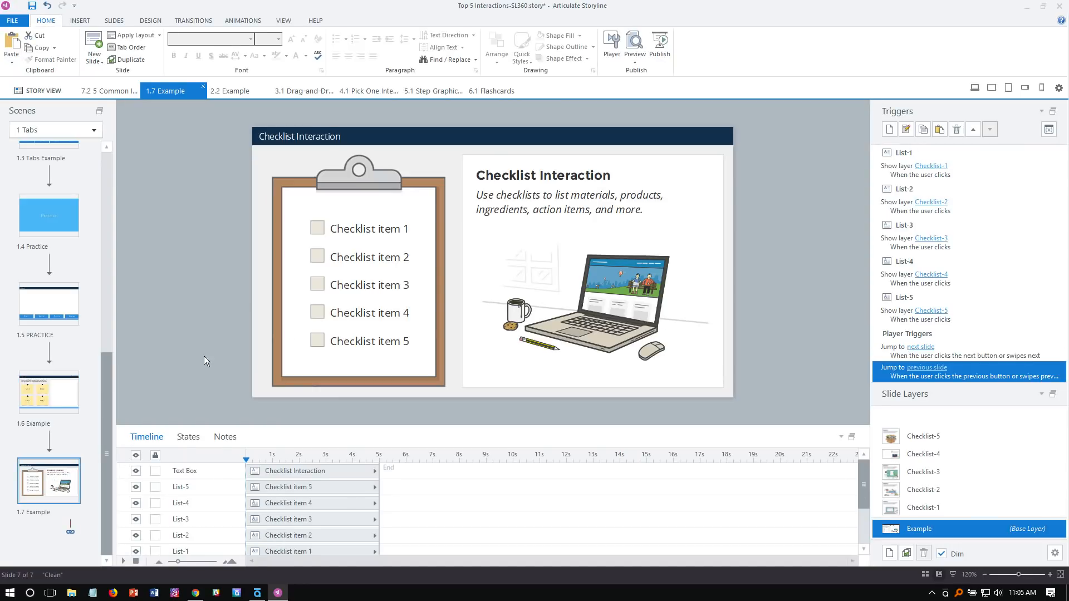
left_click(637, 60)
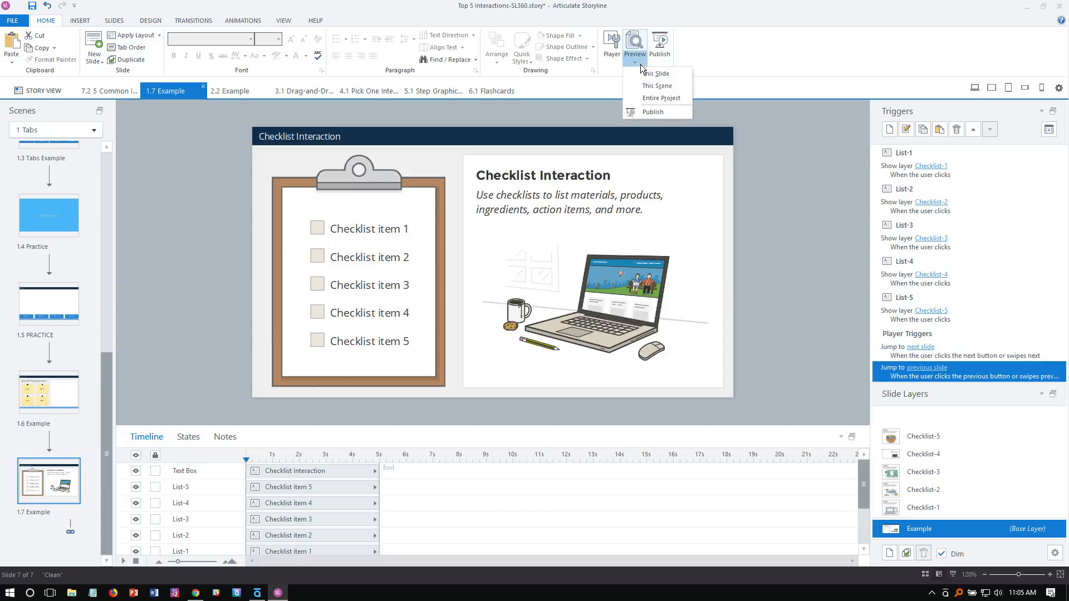
left_click(648, 75)
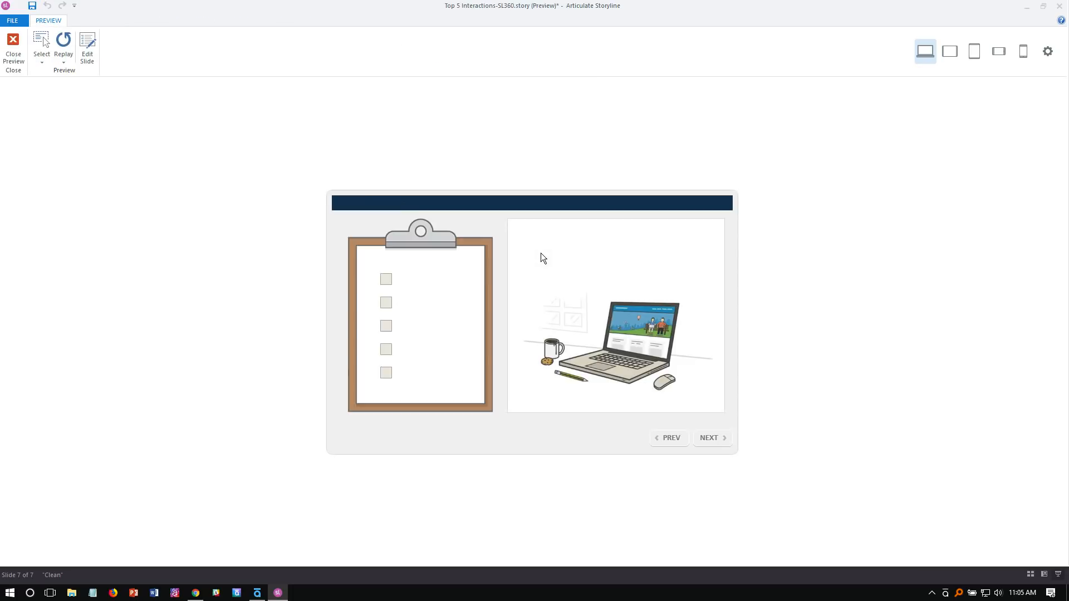
left_click(385, 284)
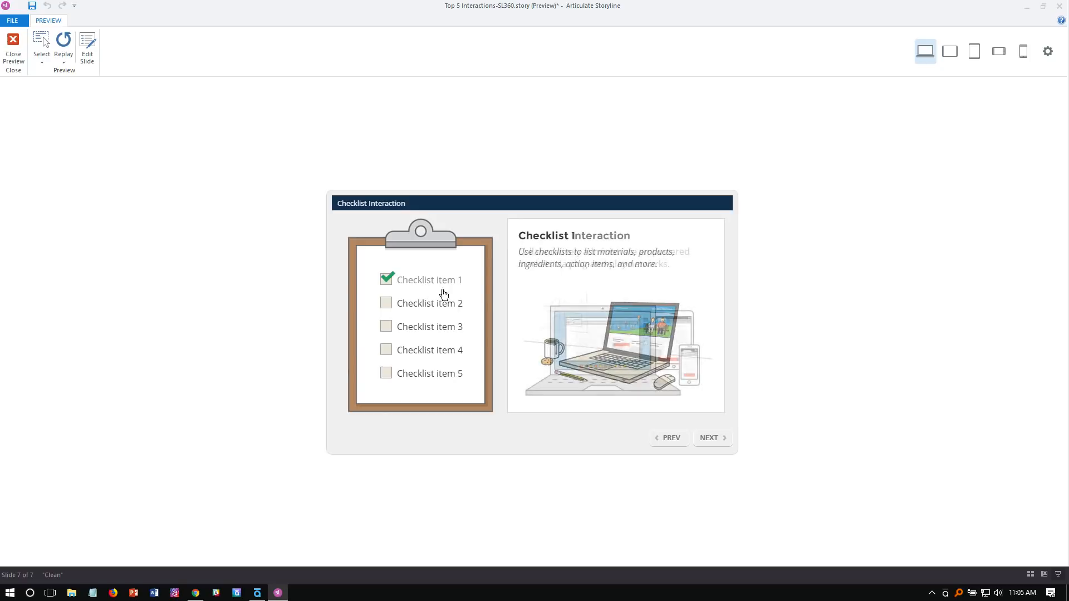
left_click(388, 304)
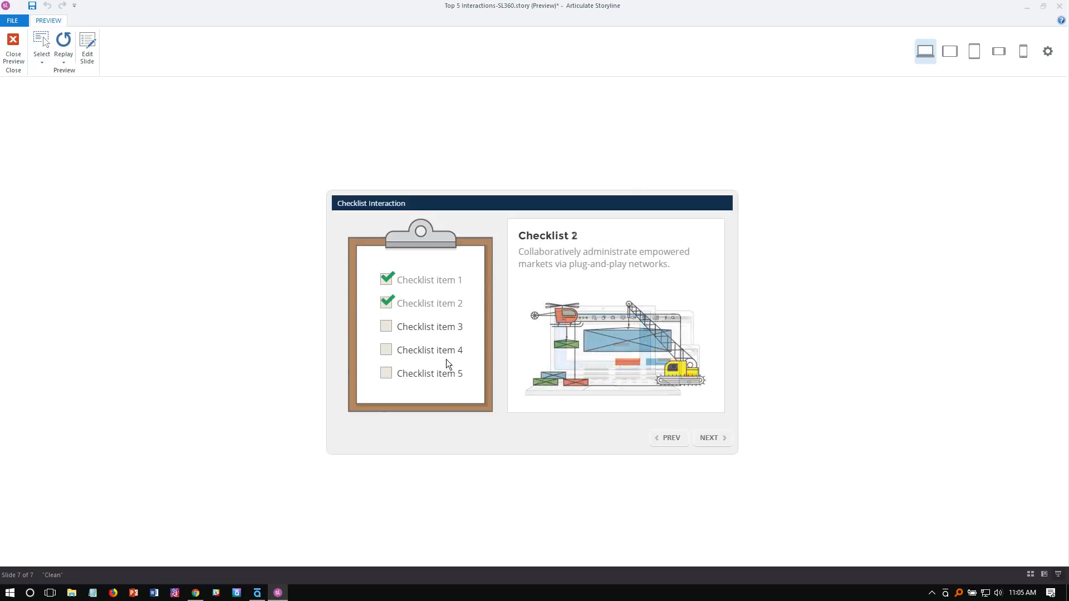
left_click(384, 330)
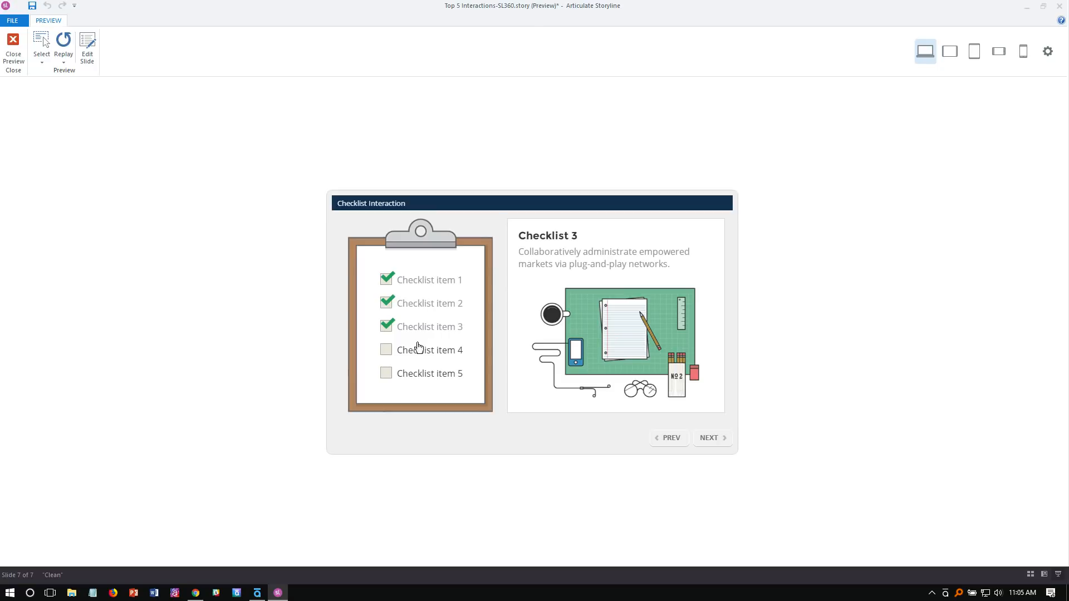
left_click(387, 352)
left_click(389, 378)
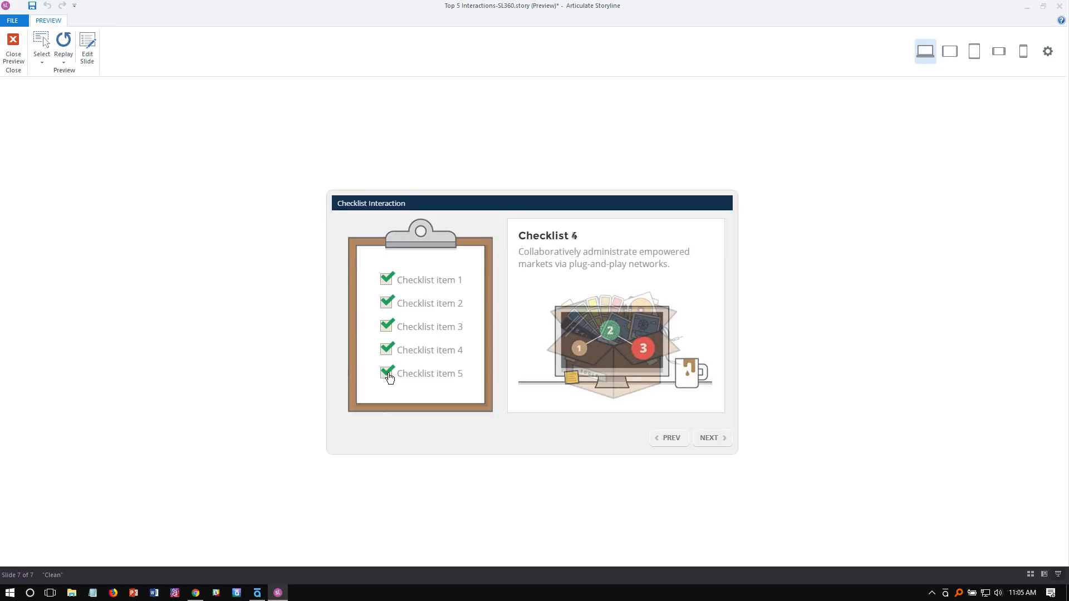
left_click(13, 52)
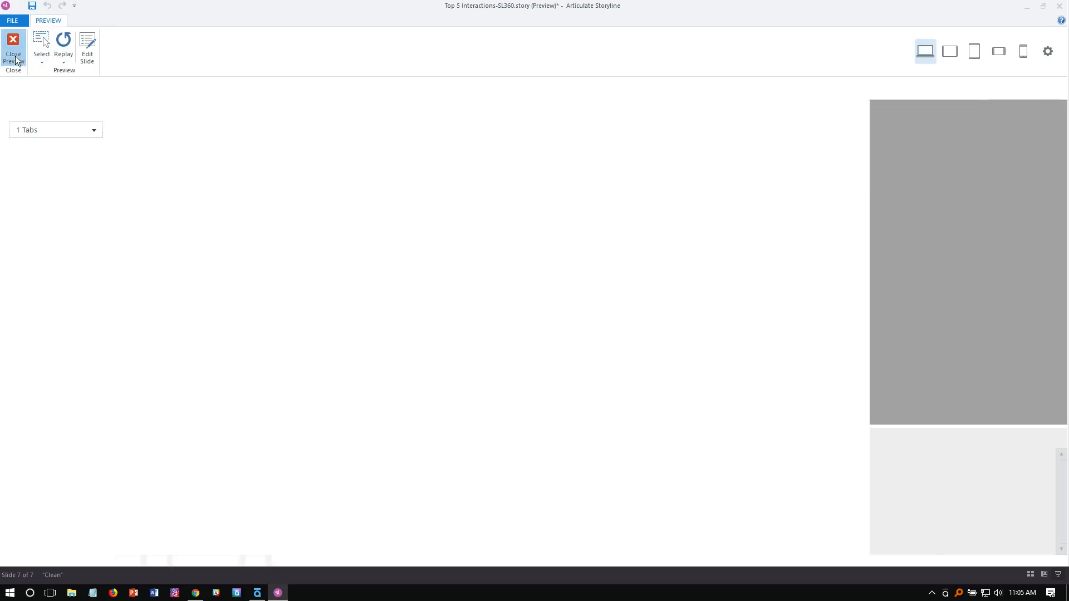
- Examine the Hover and Visited states of Checklist item 1 on the checklist slide
left_click(342, 220)
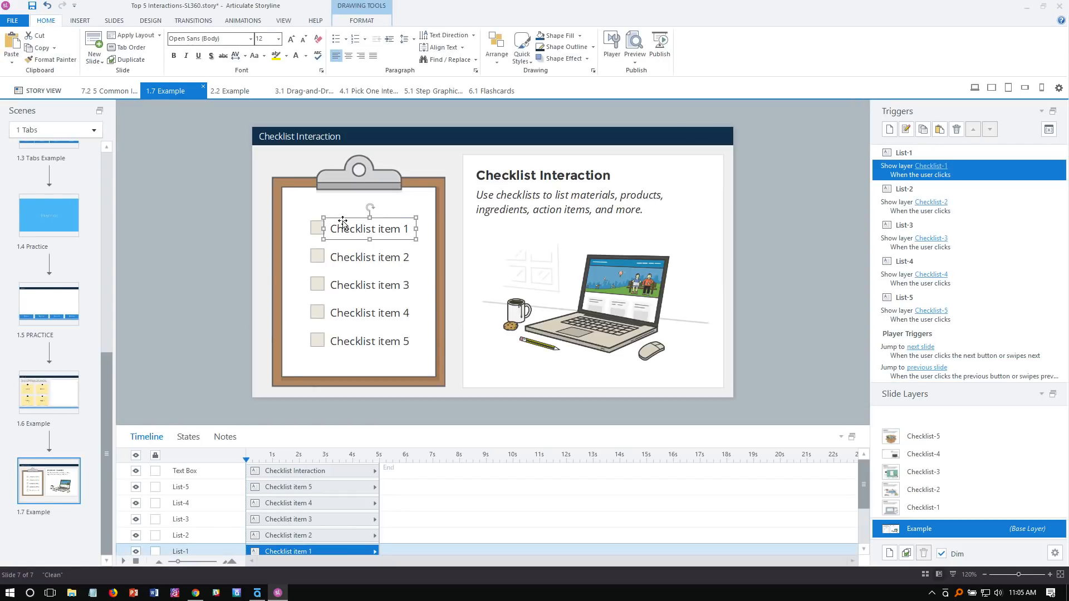
left_click(188, 437)
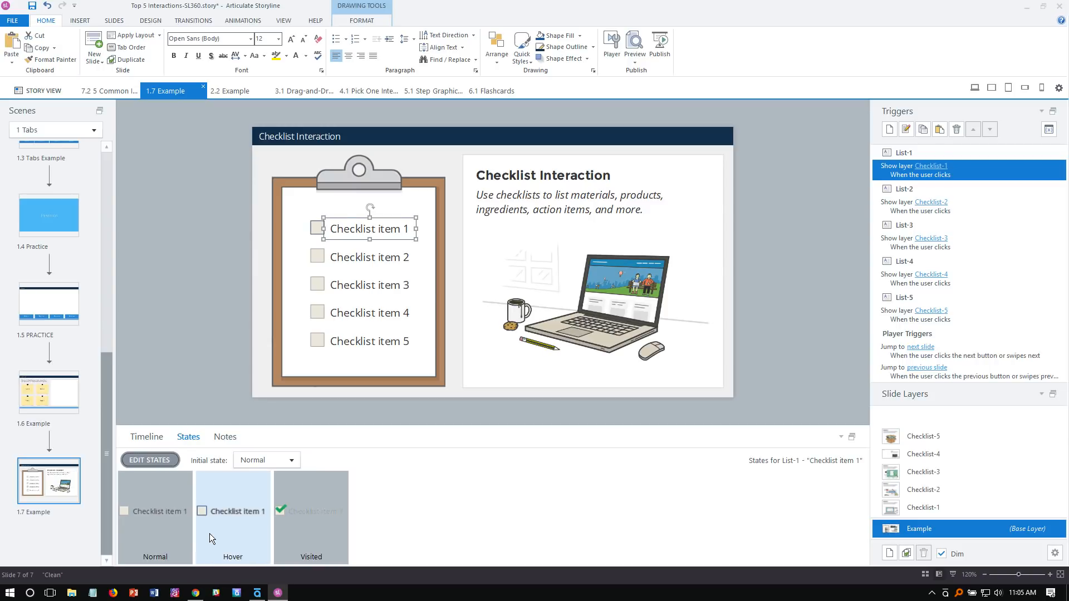
left_click(305, 537)
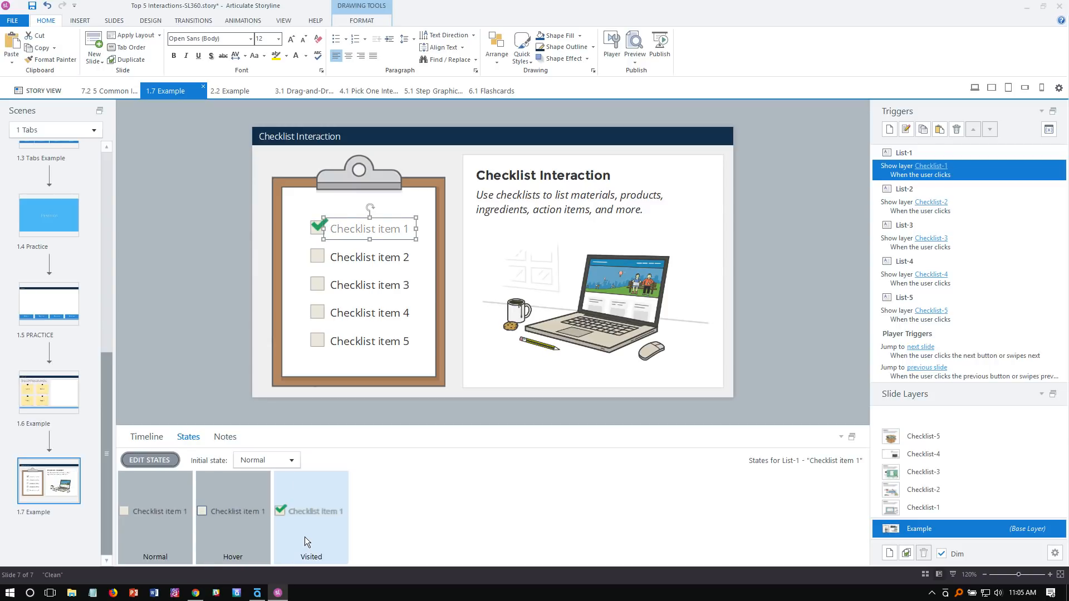
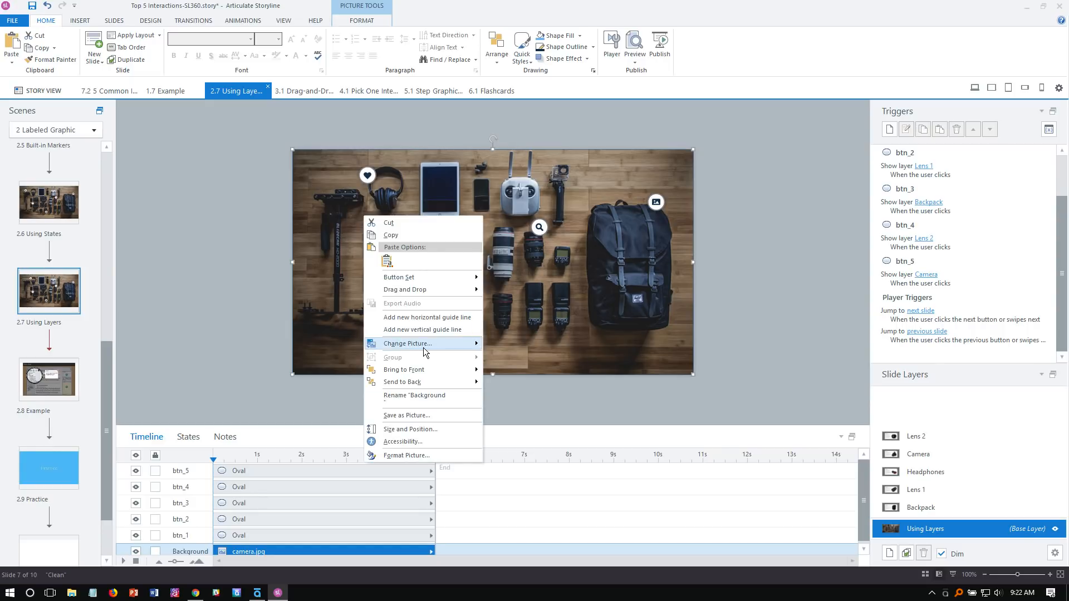
- Replace the background picture on slide 2.7 with the Content Library photo of salad-bar vegetables found by searching "veggetables top view"
mouse_move(426, 348)
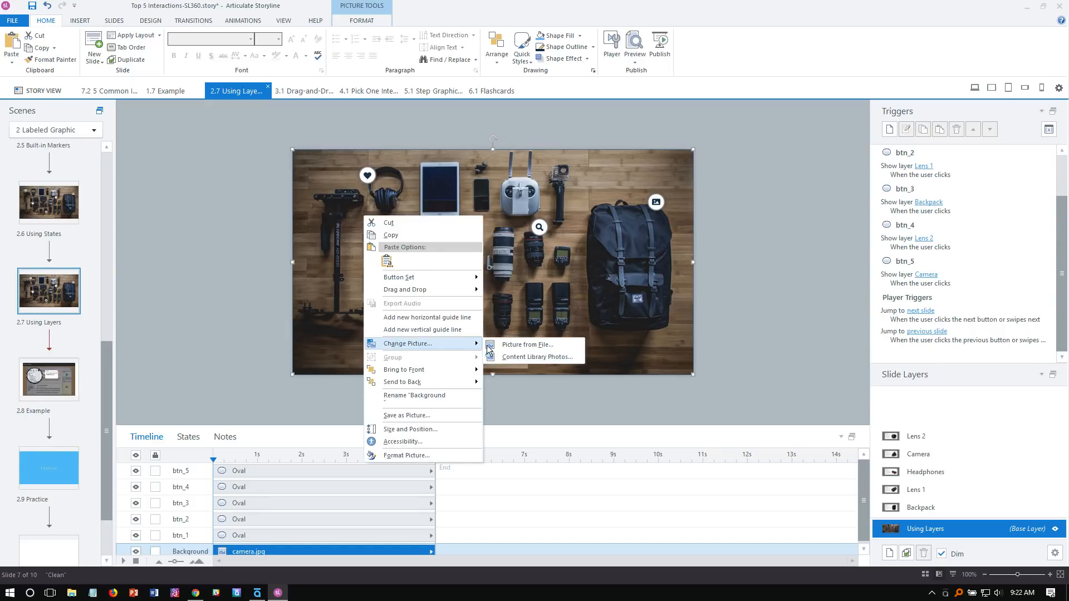
left_click(561, 356)
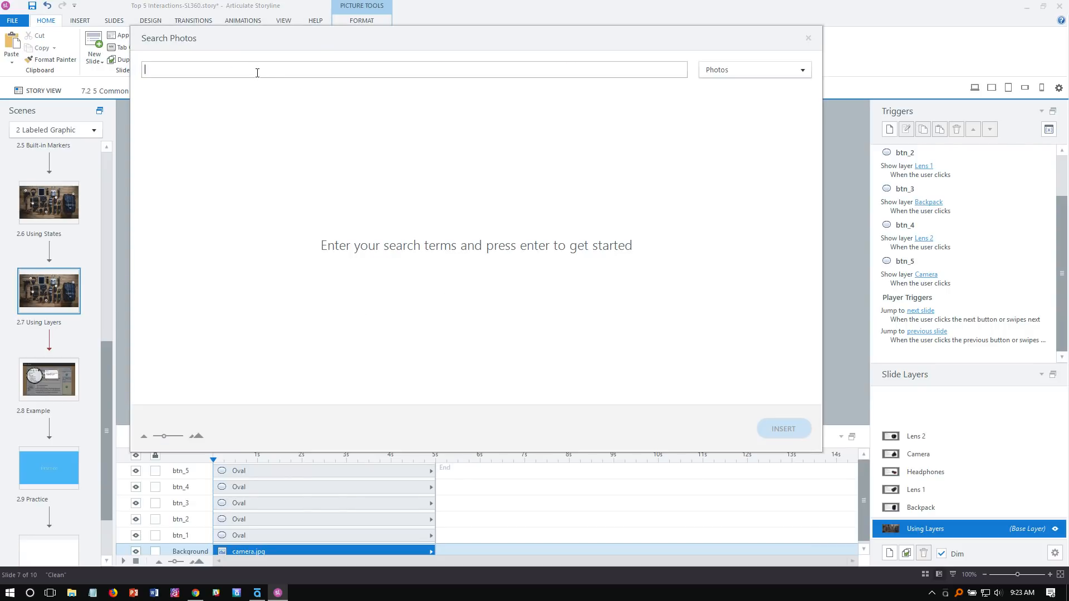
type("veggetables top view")
key("Return")
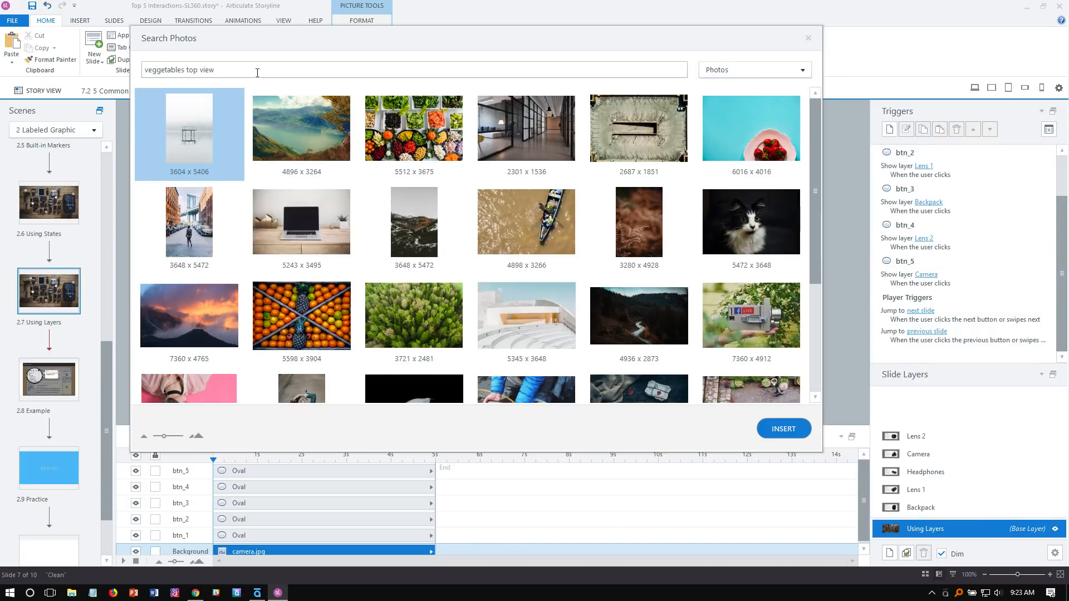
left_click(403, 133)
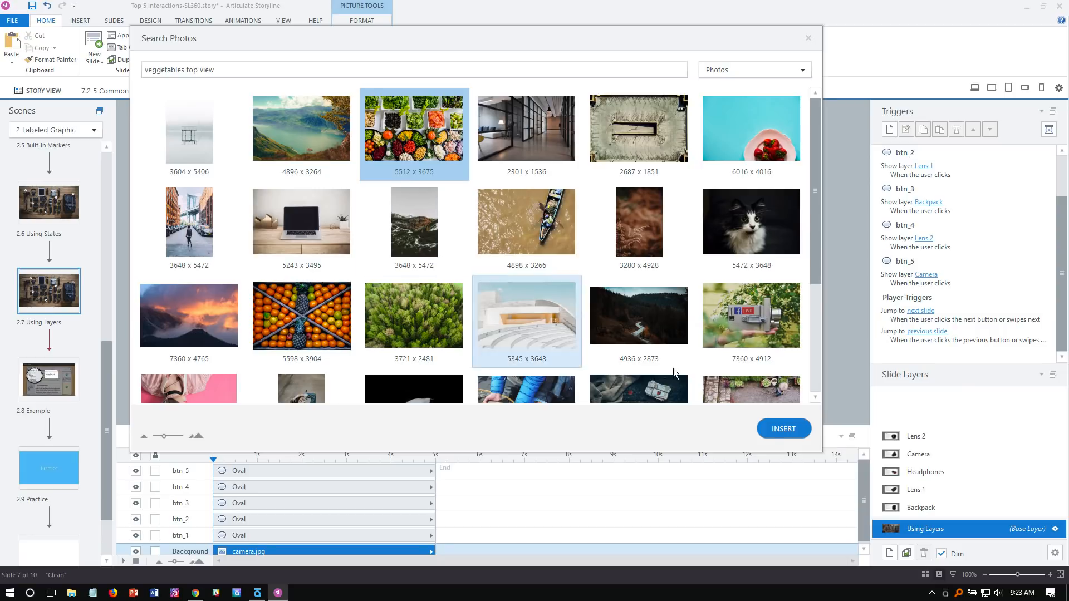
left_click(778, 430)
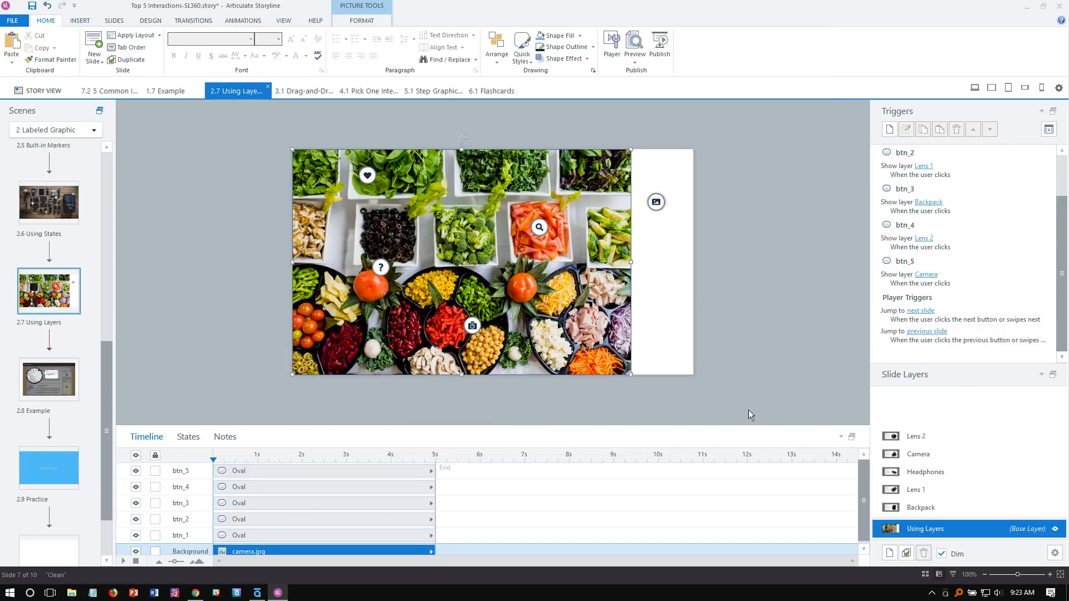
- Enlarge the vegetable photo to 720 by 480 px to span the slide width and crop its lower overhang to the slide edge
left_click_drag(631, 374, 693, 416)
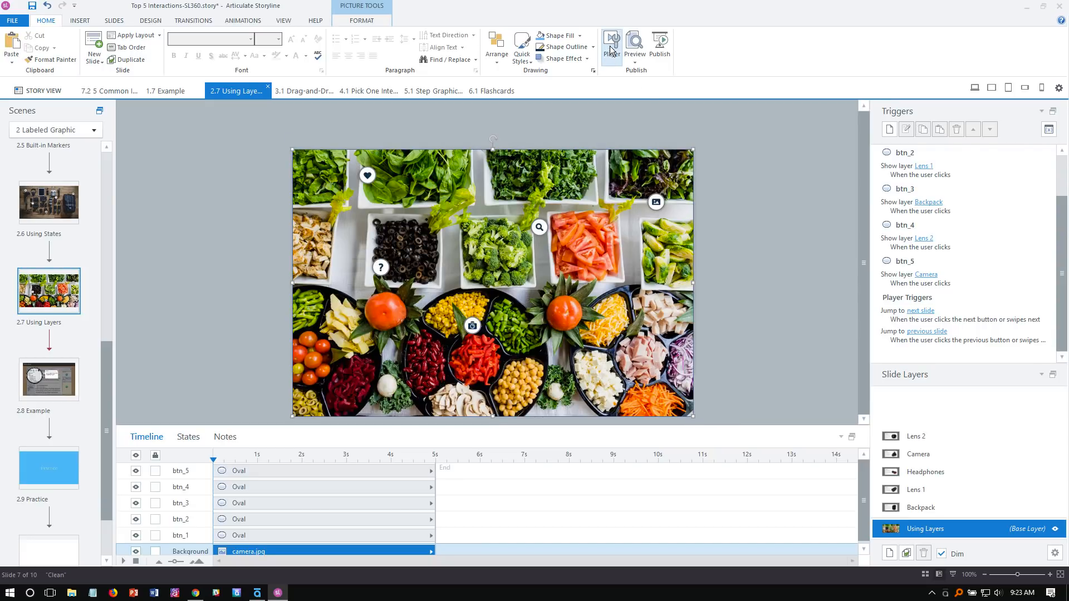
left_click(379, 20)
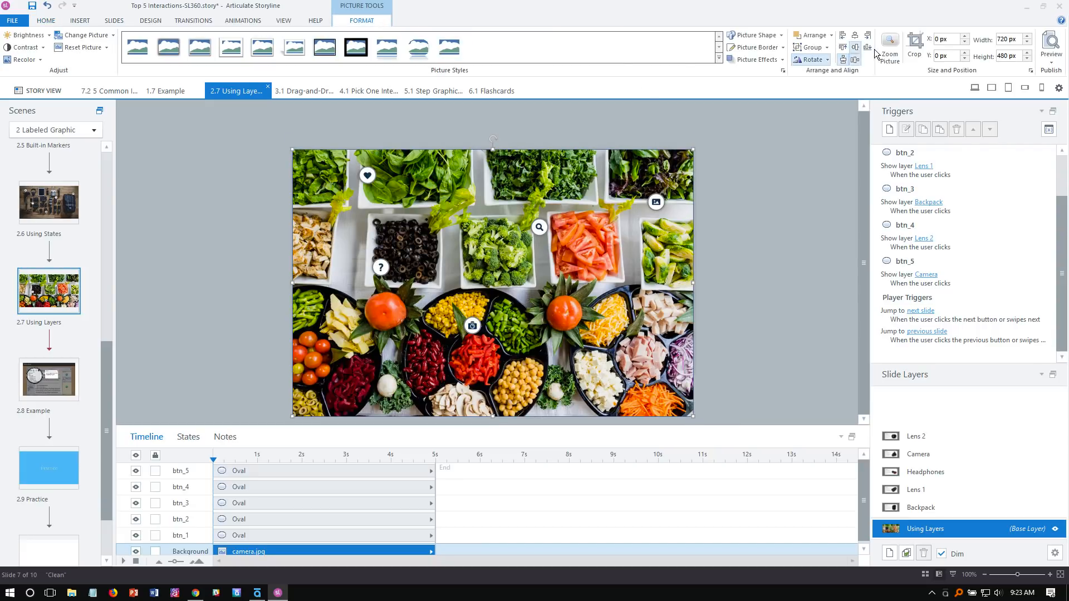
left_click(914, 44)
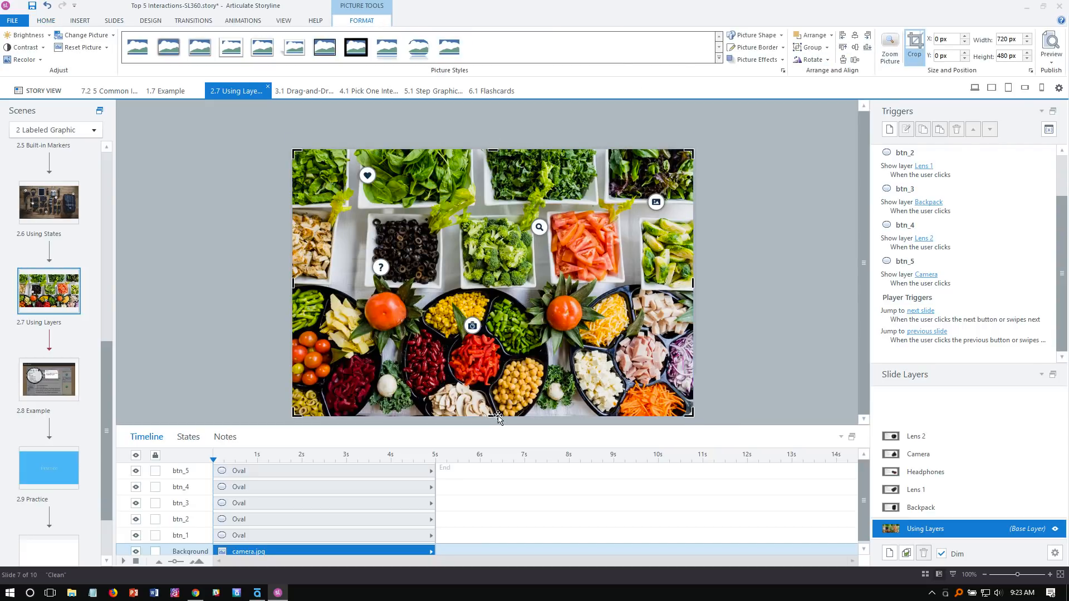
left_click_drag(490, 416, 501, 374)
left_click(731, 338)
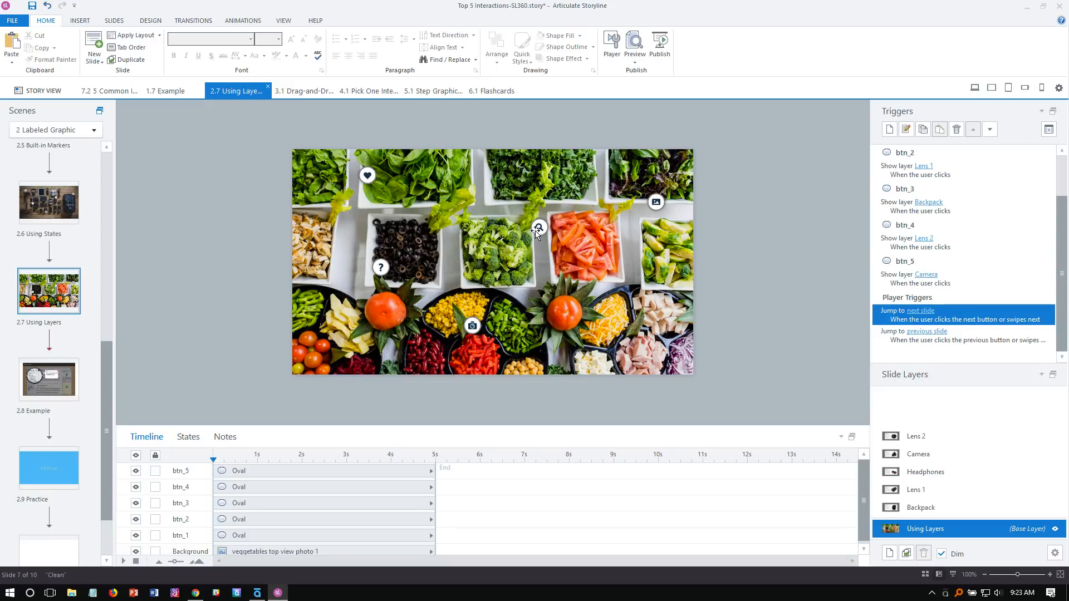
- Inspect the picture and body text on the Backpack layer, and reposition the base layer's magnifying-glass marker onto the broccoli
left_click_drag(538, 231, 548, 216)
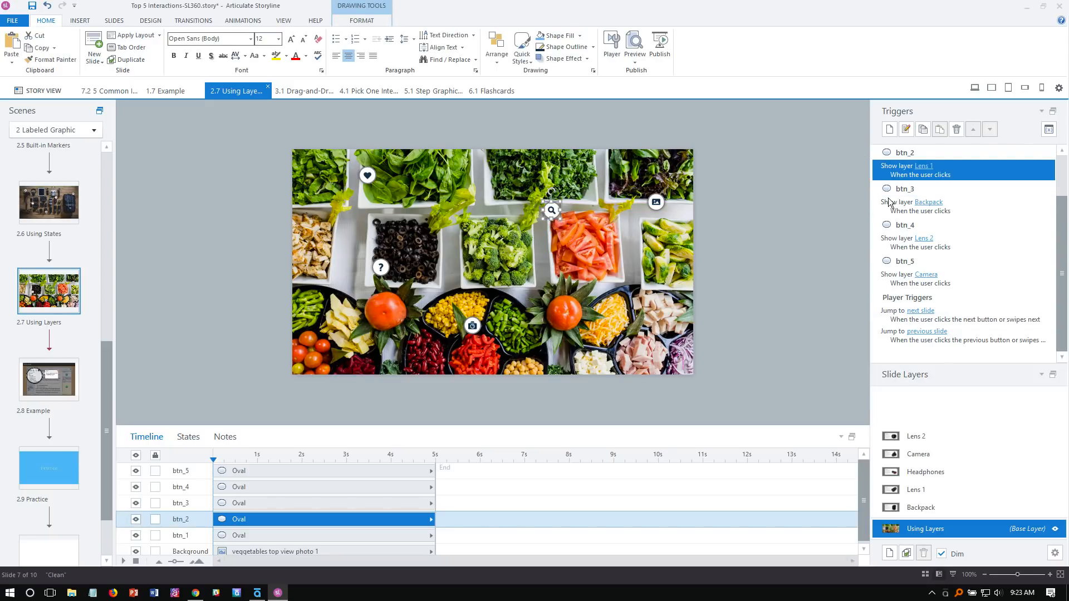
left_click(926, 513)
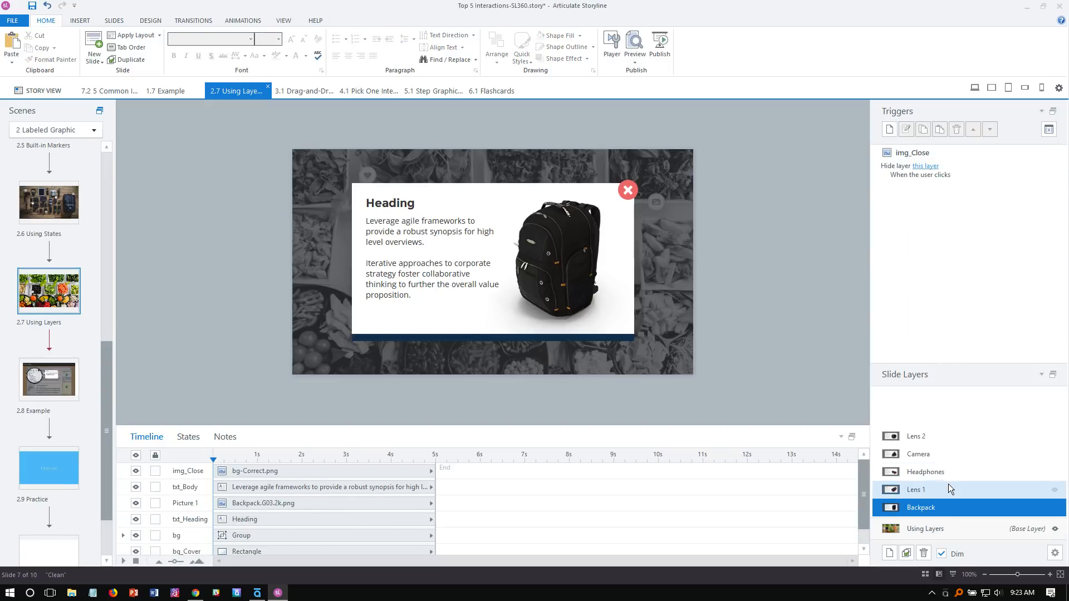
left_click(575, 262)
key("Tab")
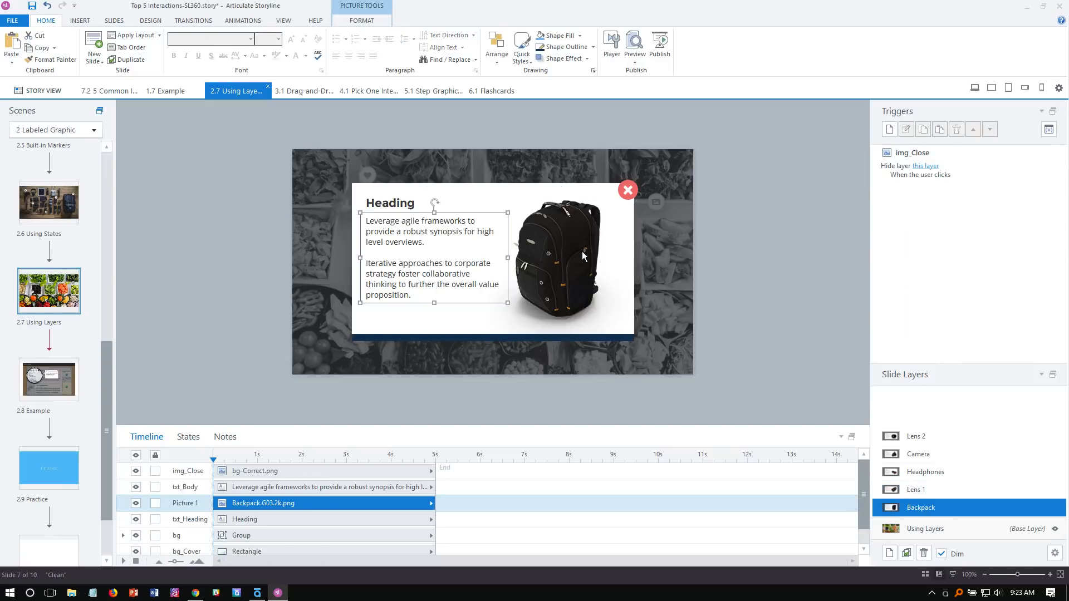
left_click(935, 530)
left_click_drag(549, 209, 489, 220)
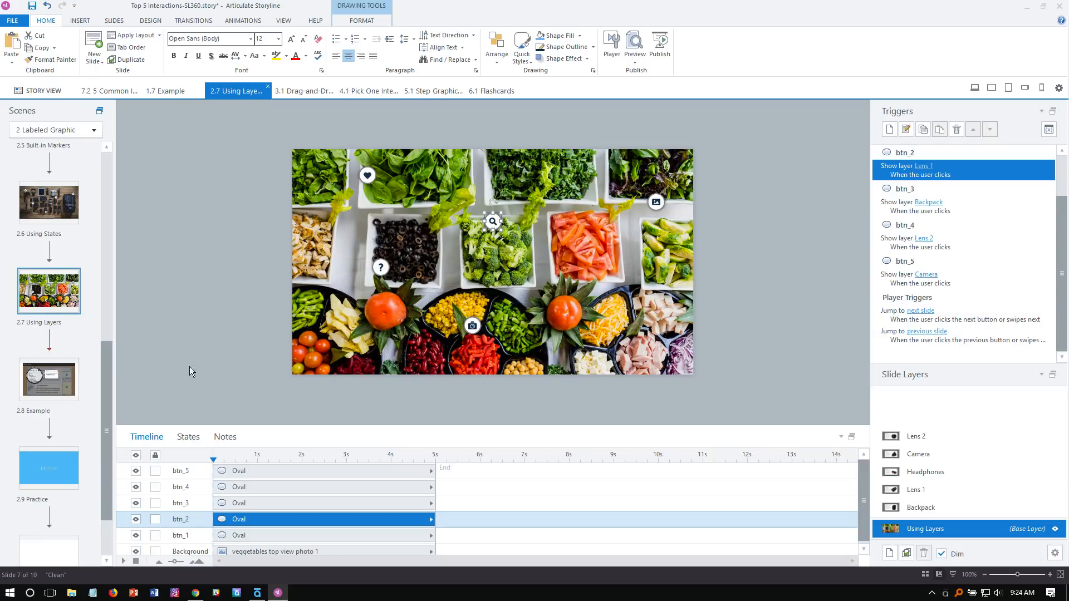
- View the Scrivener Overview labeled graphic on slide 2.8 Example and try its Splits, Synopsis and Document Notes markers, closing each callout
left_click(49, 391)
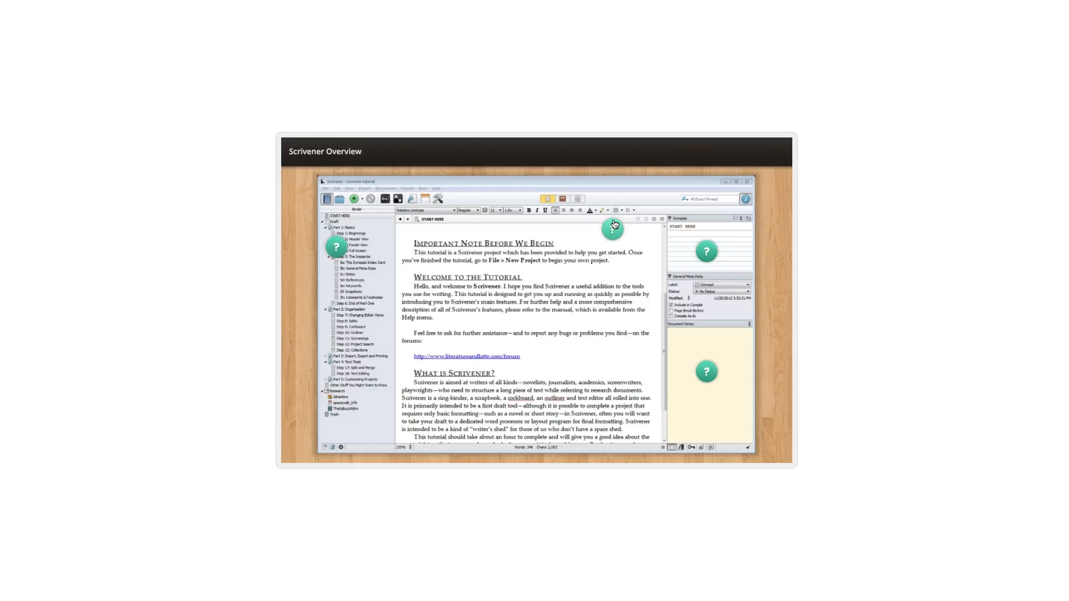
left_click(612, 229)
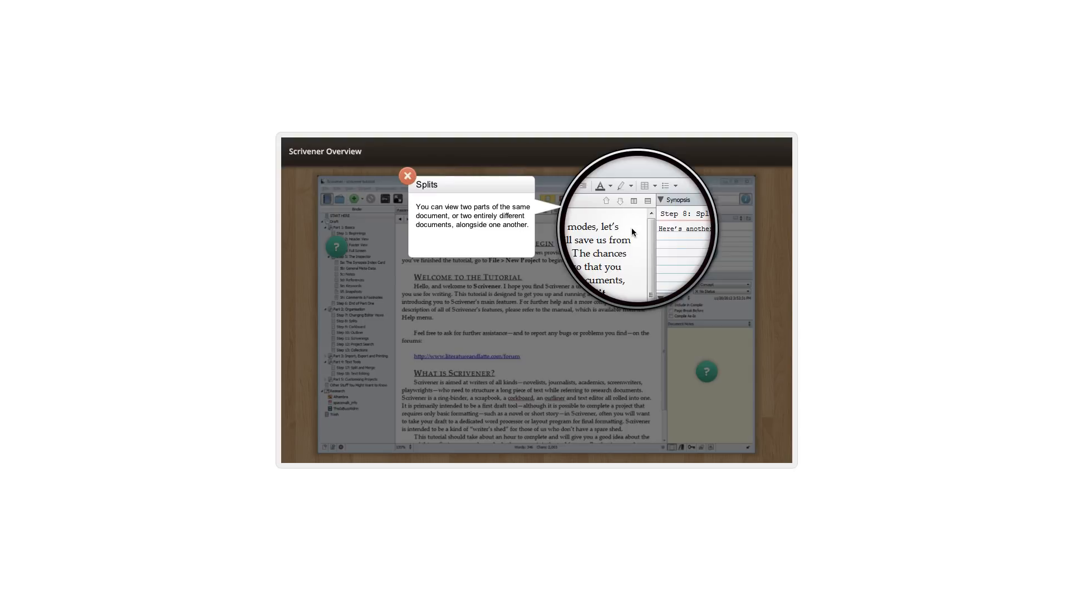
left_click(410, 178)
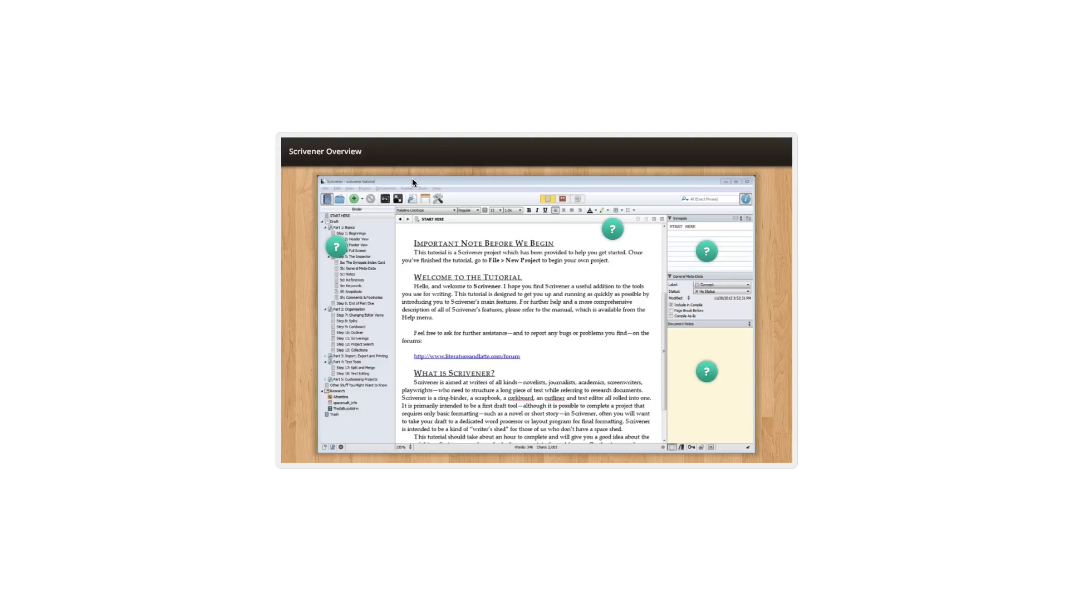
left_click(702, 249)
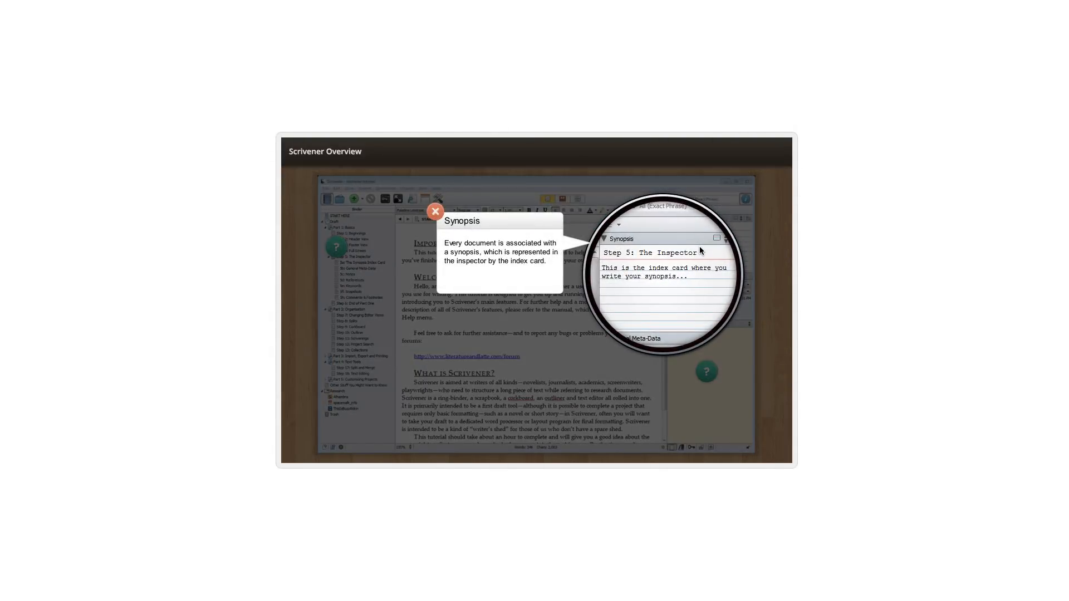
left_click(435, 211)
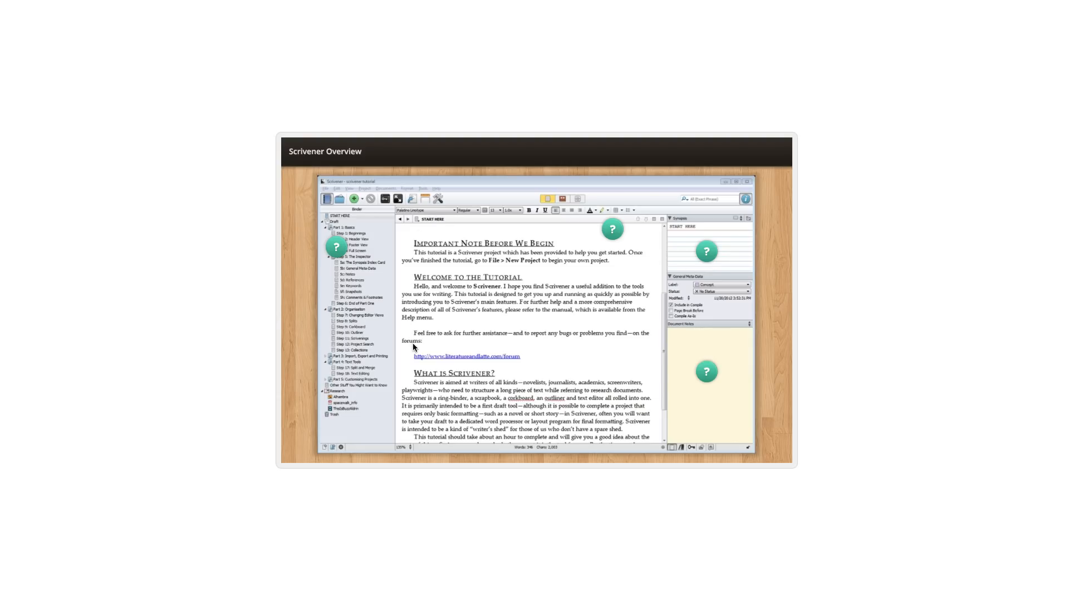
left_click(706, 372)
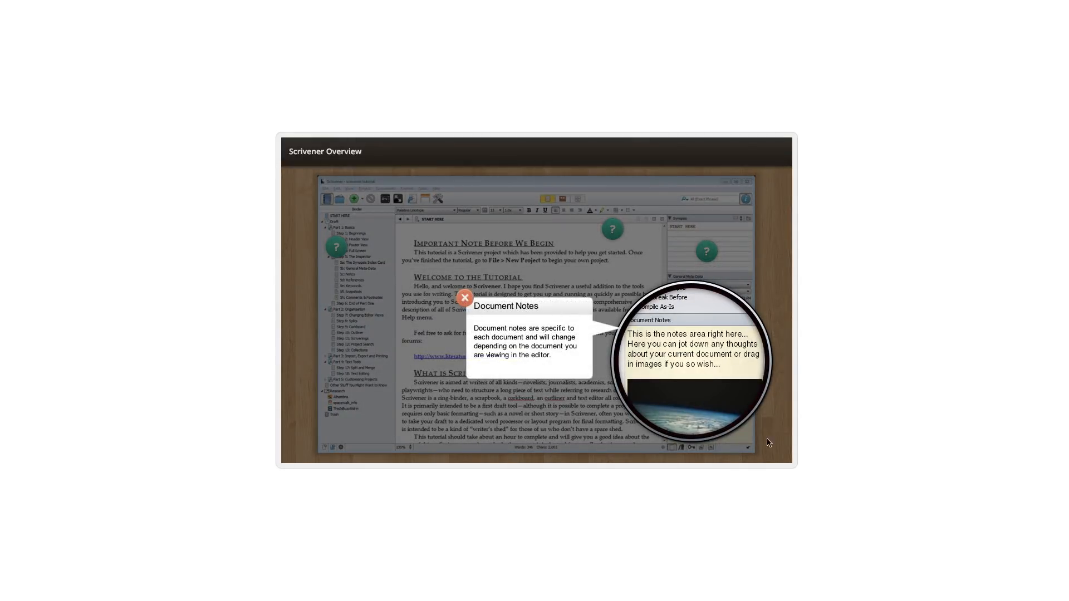
left_click(465, 298)
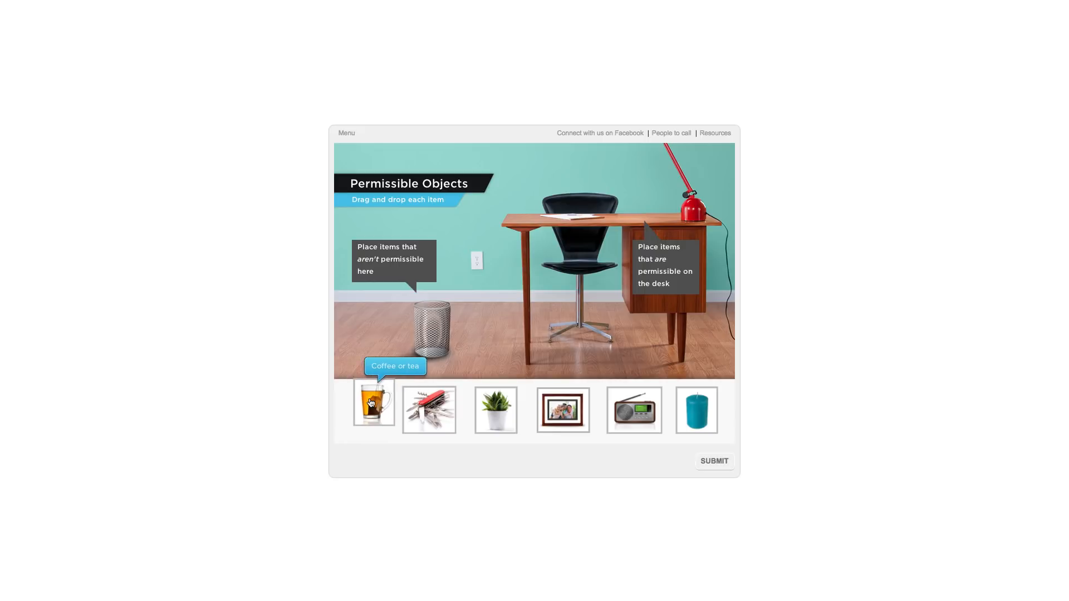
- Try the Permissible Objects example: put the tea, plant and photo frame on the desk, the knife, radio and candle in the wastebasket, submit and continue
left_click_drag(384, 406, 582, 214)
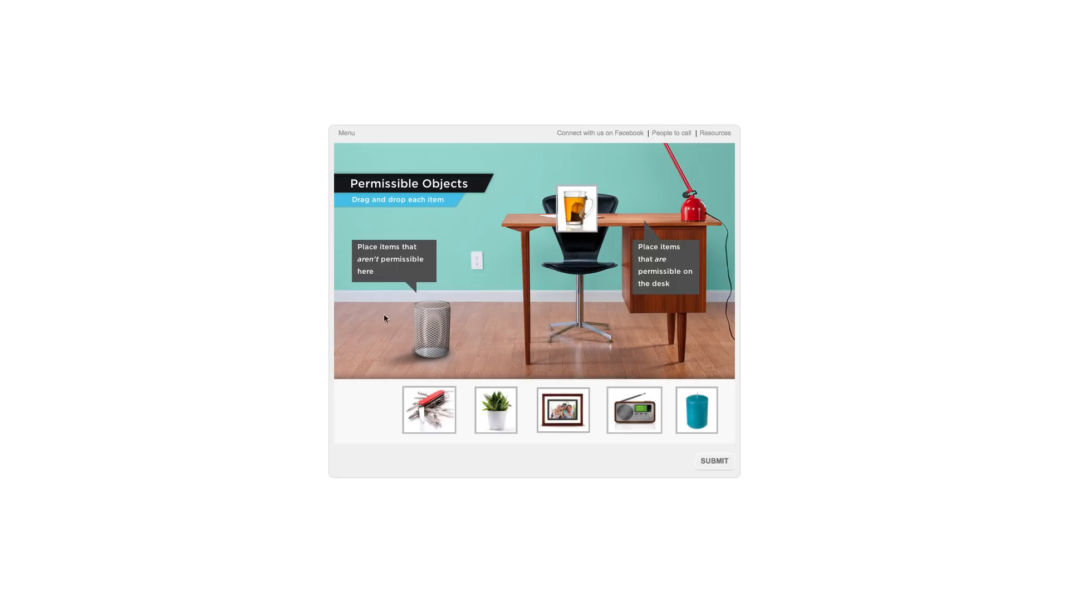
left_click_drag(423, 421, 439, 343)
left_click_drag(485, 426, 619, 235)
left_click_drag(559, 409, 668, 220)
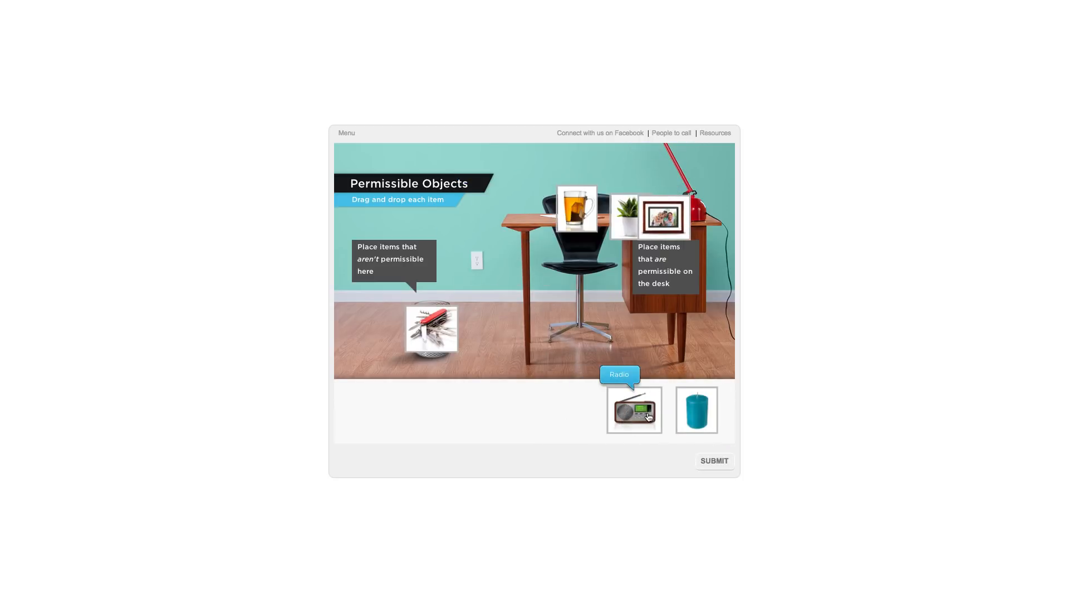
left_click_drag(649, 415, 599, 416)
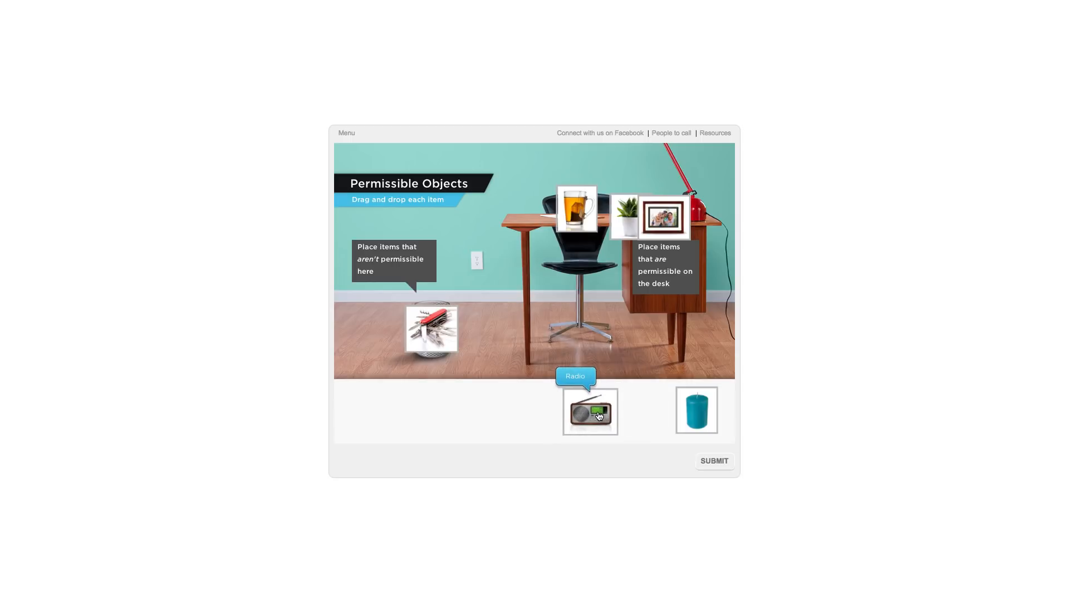
left_click_drag(599, 417, 458, 325)
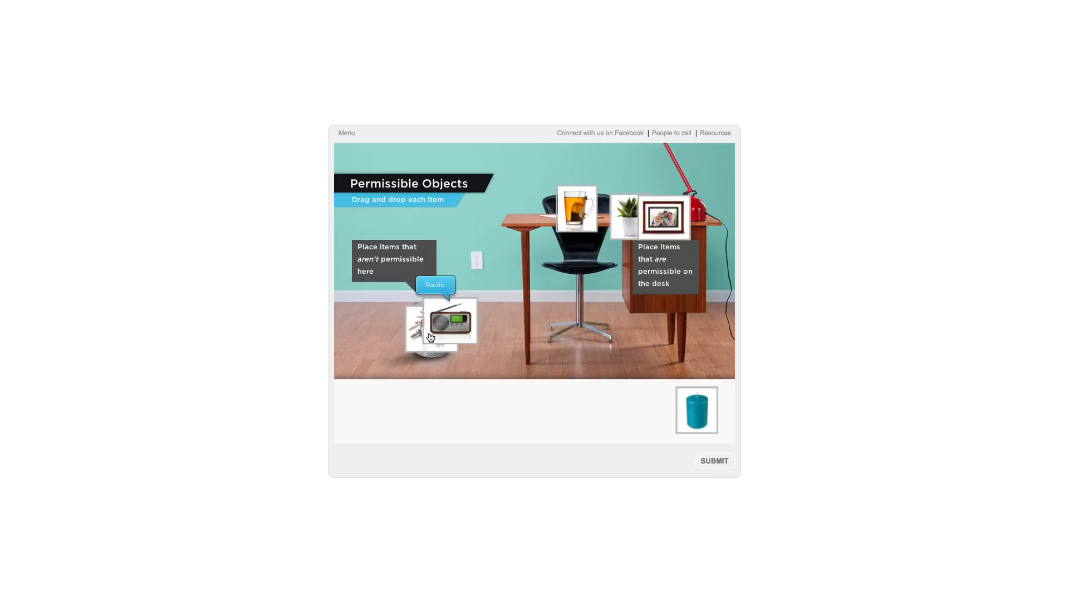
left_click_drag(700, 418, 427, 340)
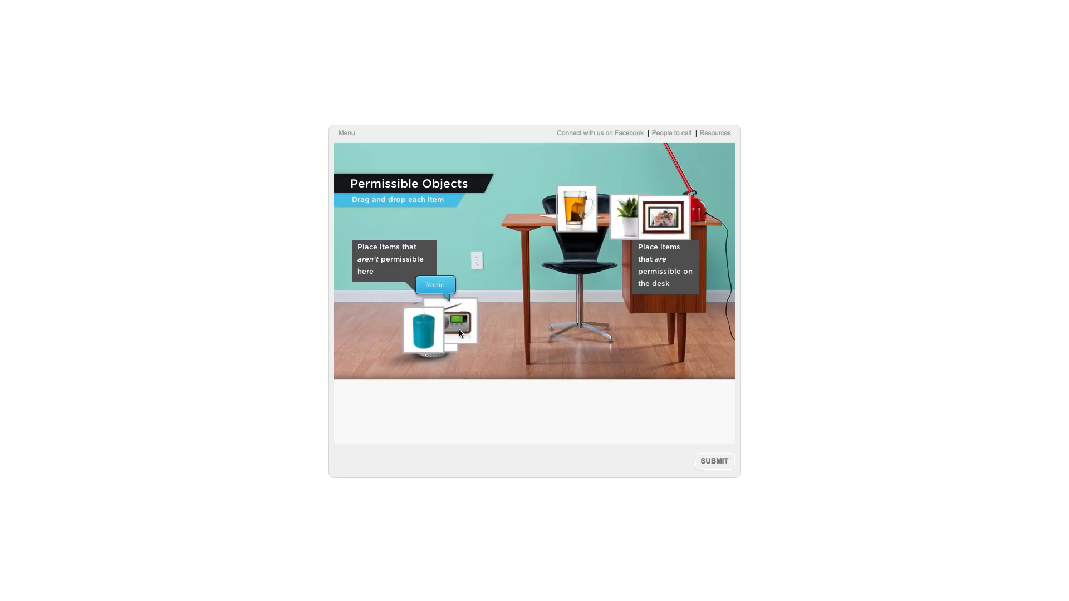
left_click(713, 462)
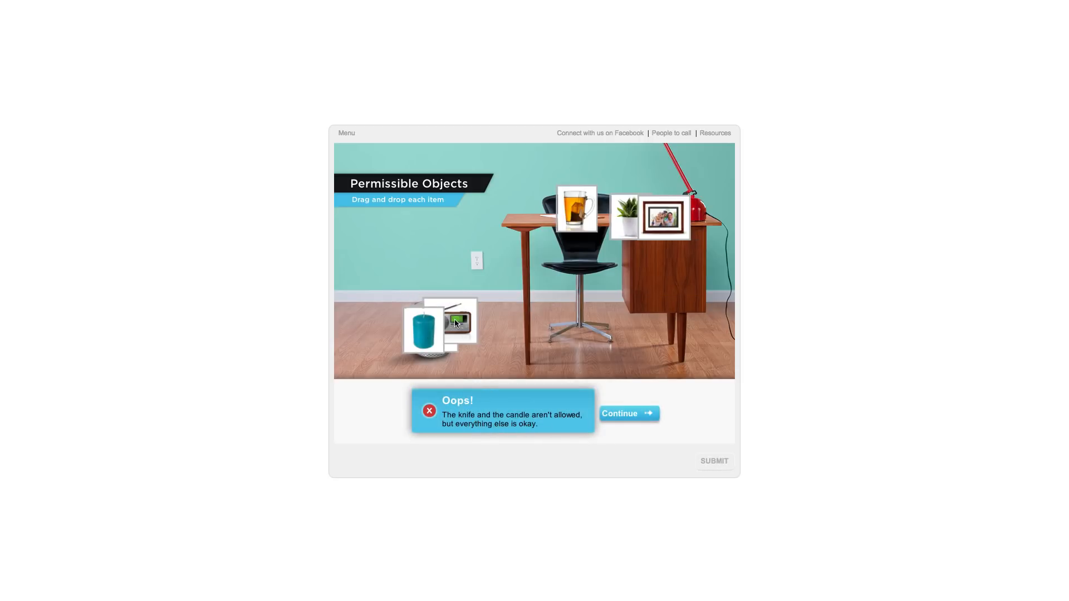
left_click(642, 415)
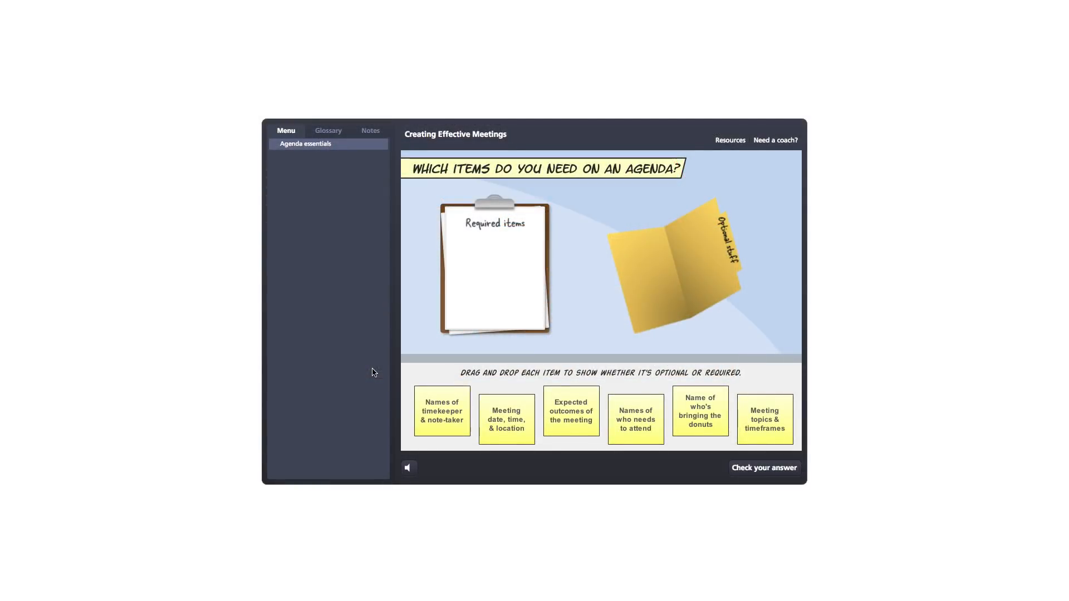
- Try the agenda sorting example: place the timekeeper note under Required items, and the meeting date and donuts notes in the Optional stuff folder
left_click_drag(453, 436, 501, 318)
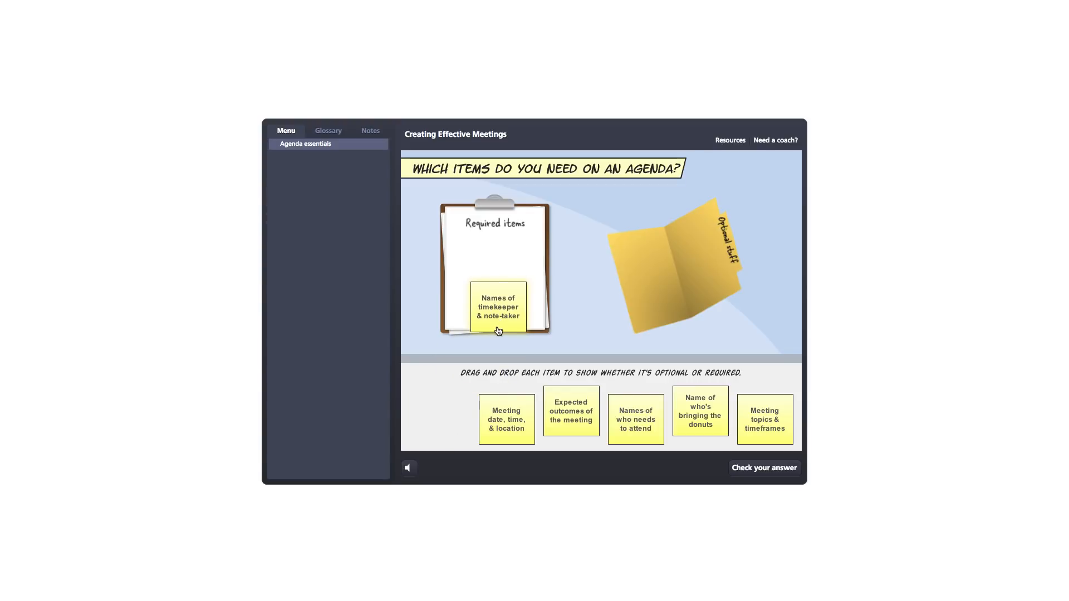
left_click_drag(504, 410, 649, 277)
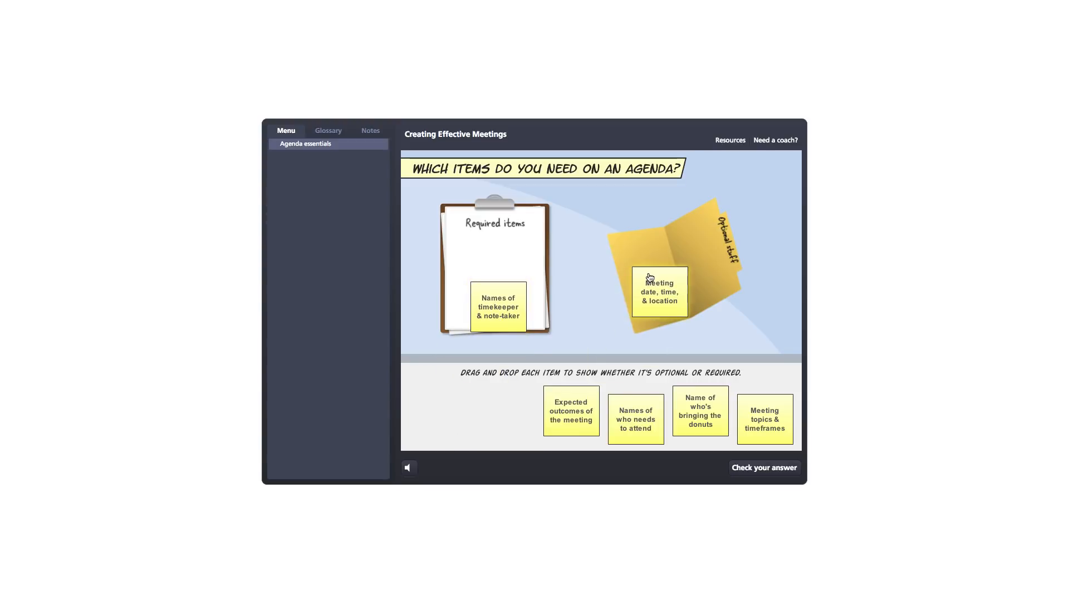
left_click_drag(682, 397, 645, 292)
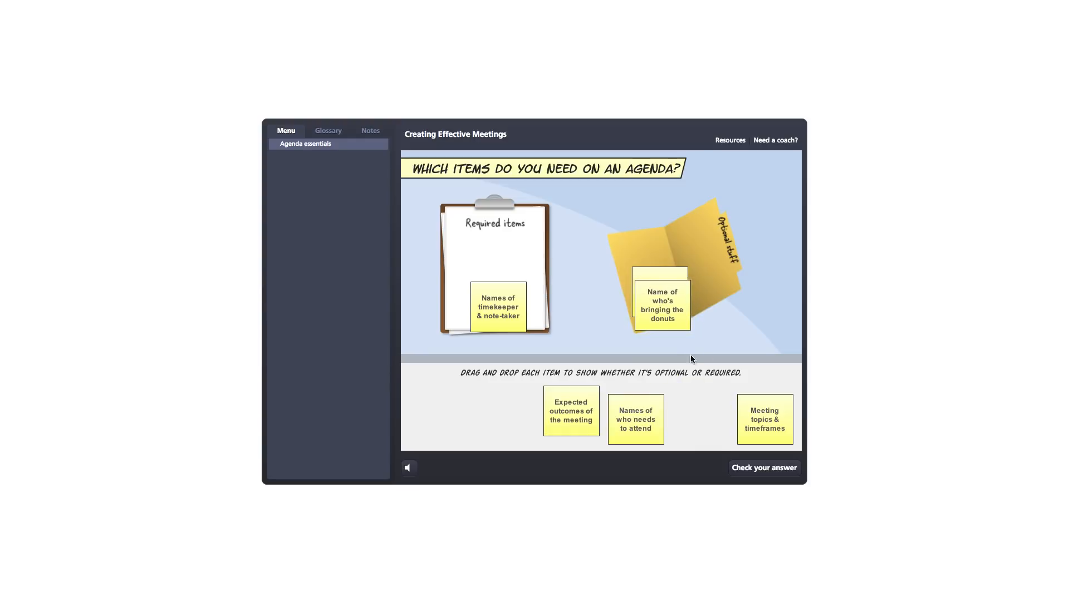
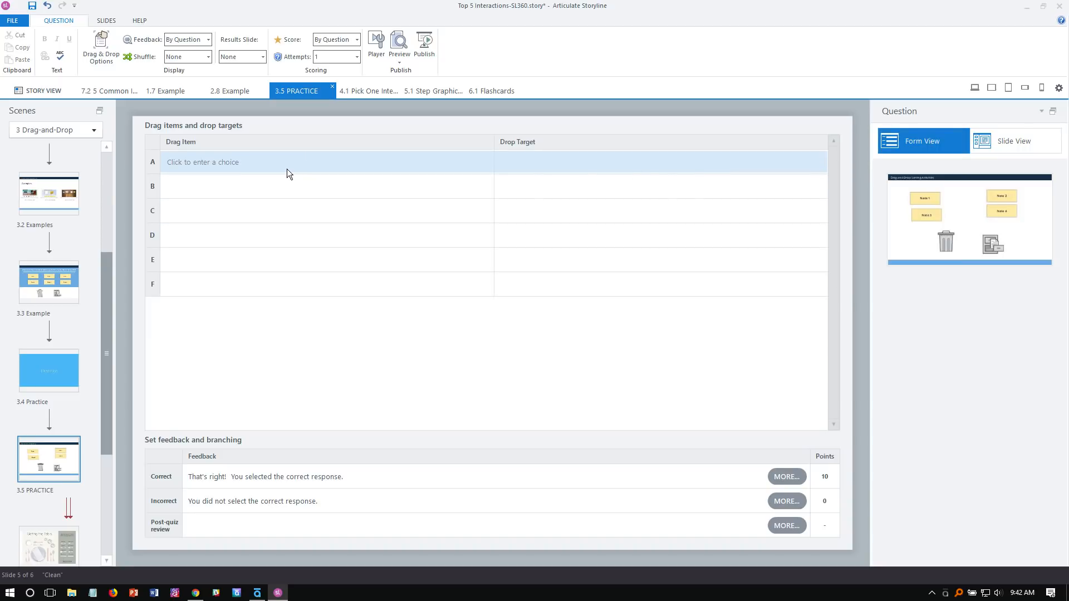
- Pair drag item Drag-01 "Note 1" with drop target Drop-01 "Trash.png" in row A of the drag-and-drop question form
left_click(177, 156)
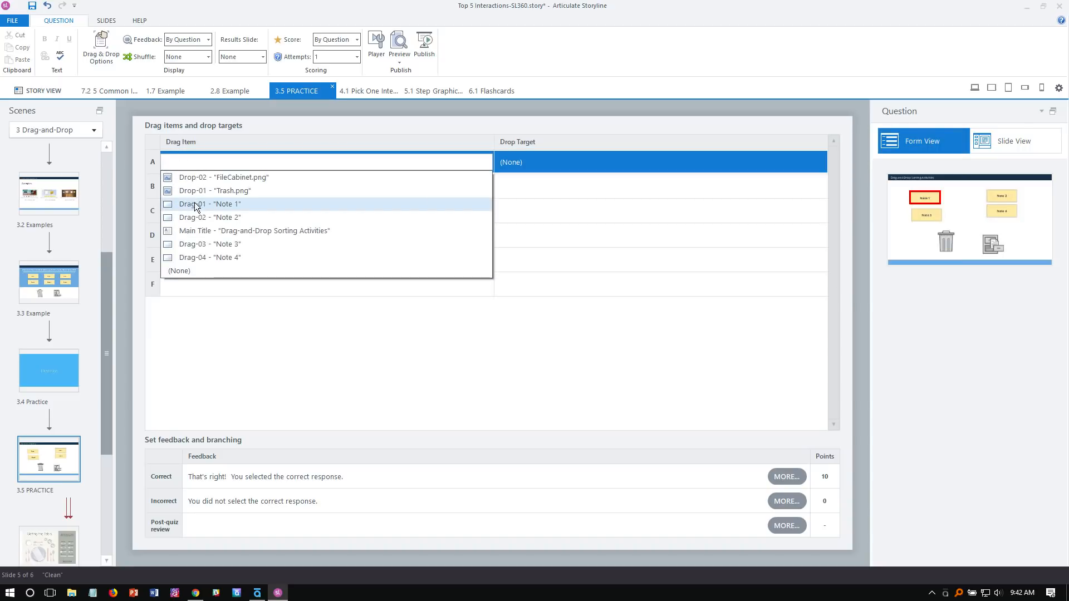
left_click(240, 204)
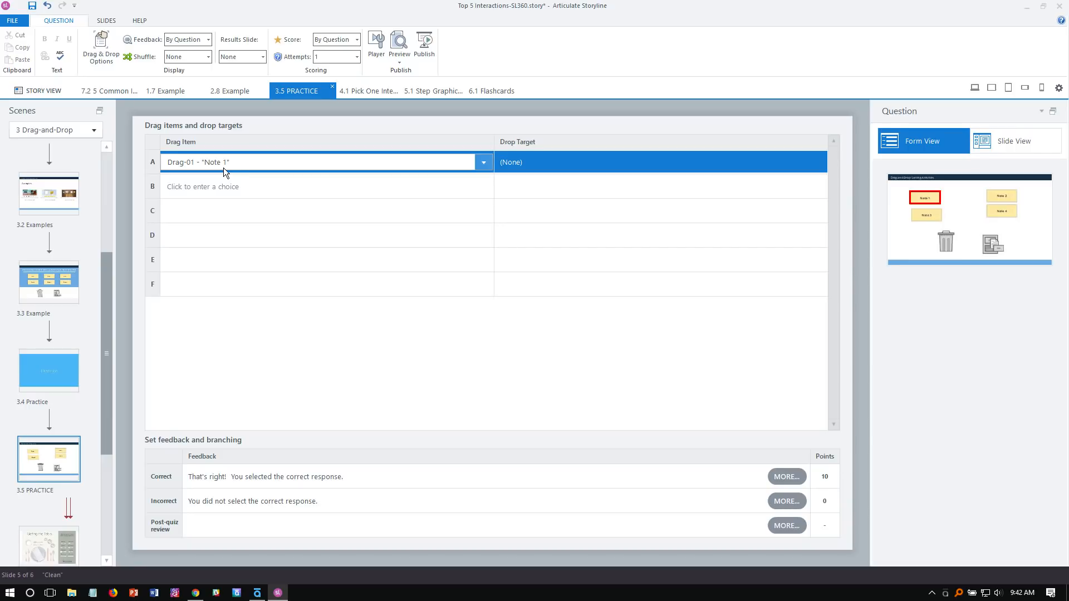
left_click(517, 163)
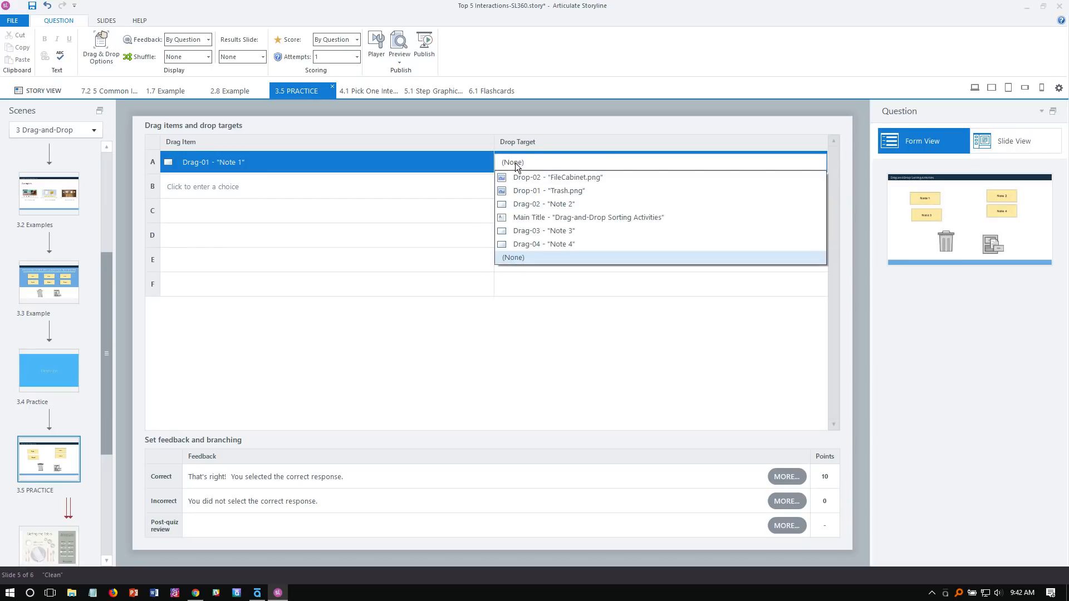
left_click(580, 192)
- Pair drag item Drag-02 "Note 2" with drop target Drop-02 "FileCabinet.png" in row B
left_click(260, 186)
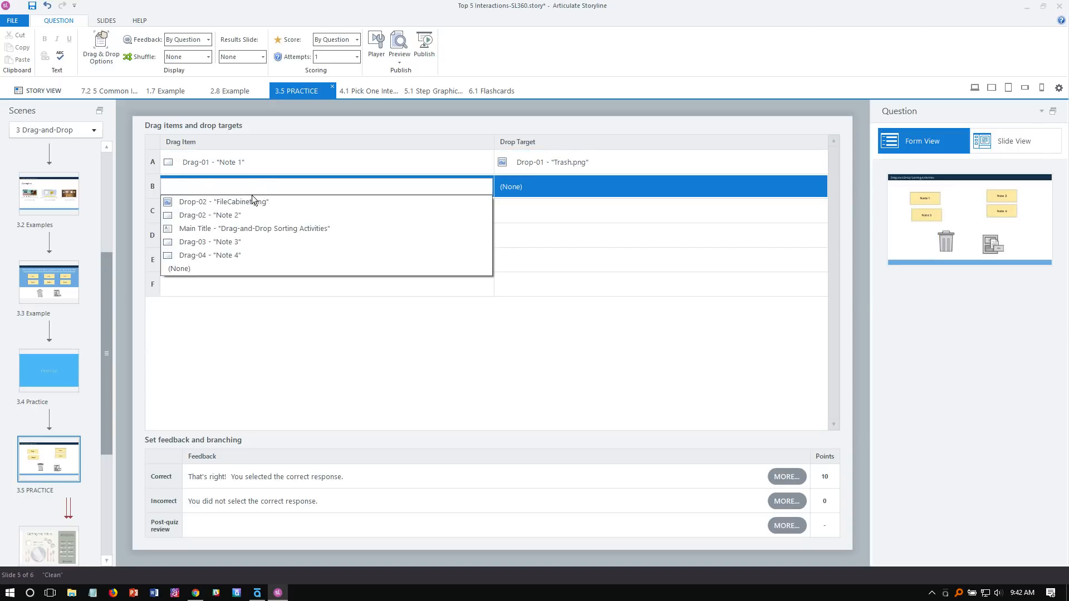
left_click(226, 216)
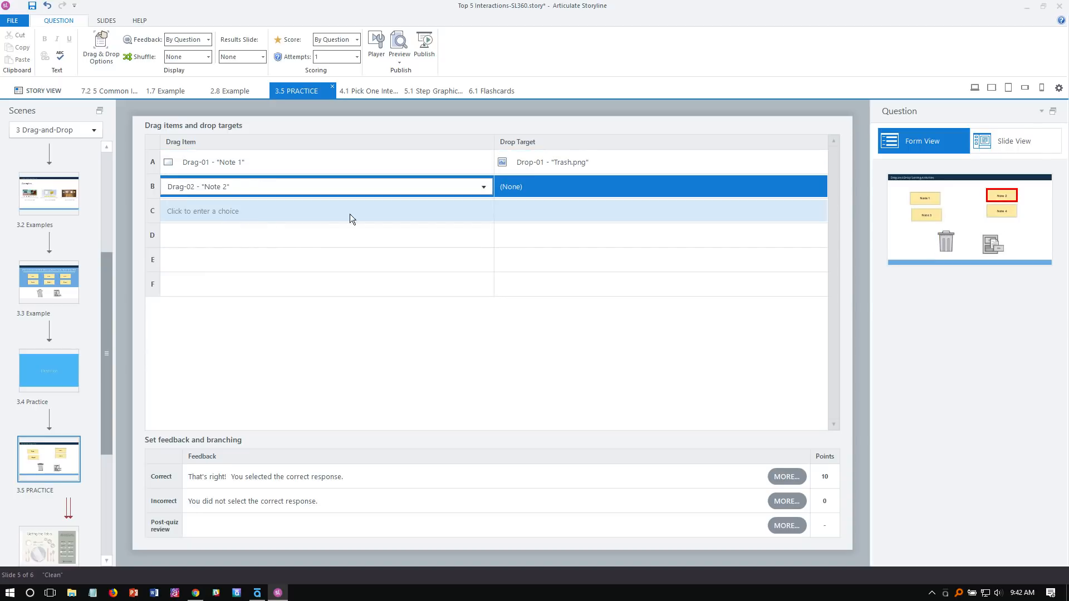
left_click(534, 188)
left_click(590, 205)
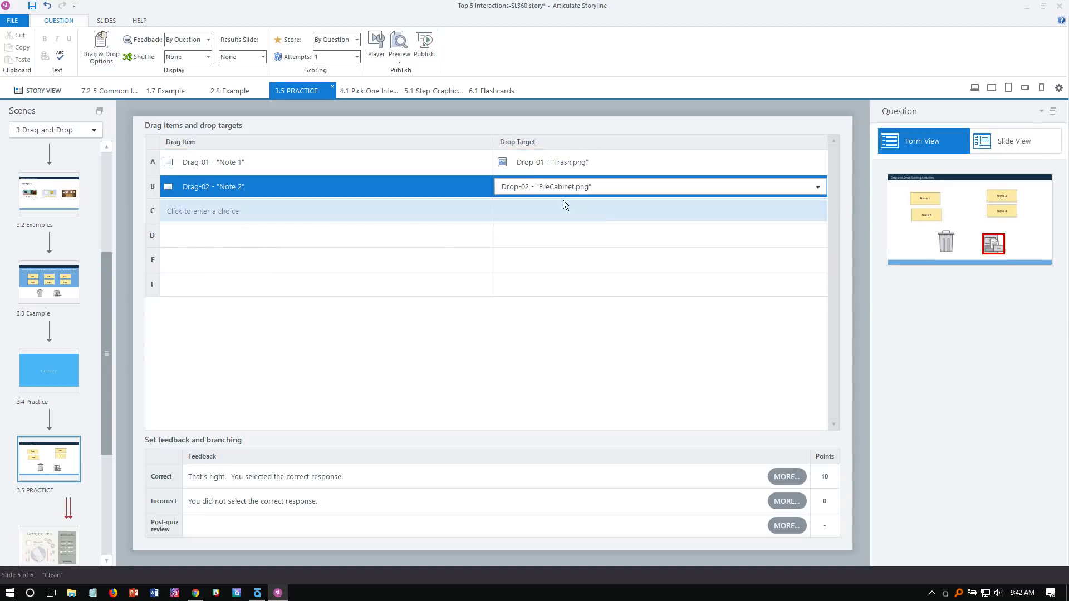
- Pair drag item Drag-03 "Note 3" with drop target Drop-01 "Trash.png" in row C
left_click(273, 211)
left_click(249, 241)
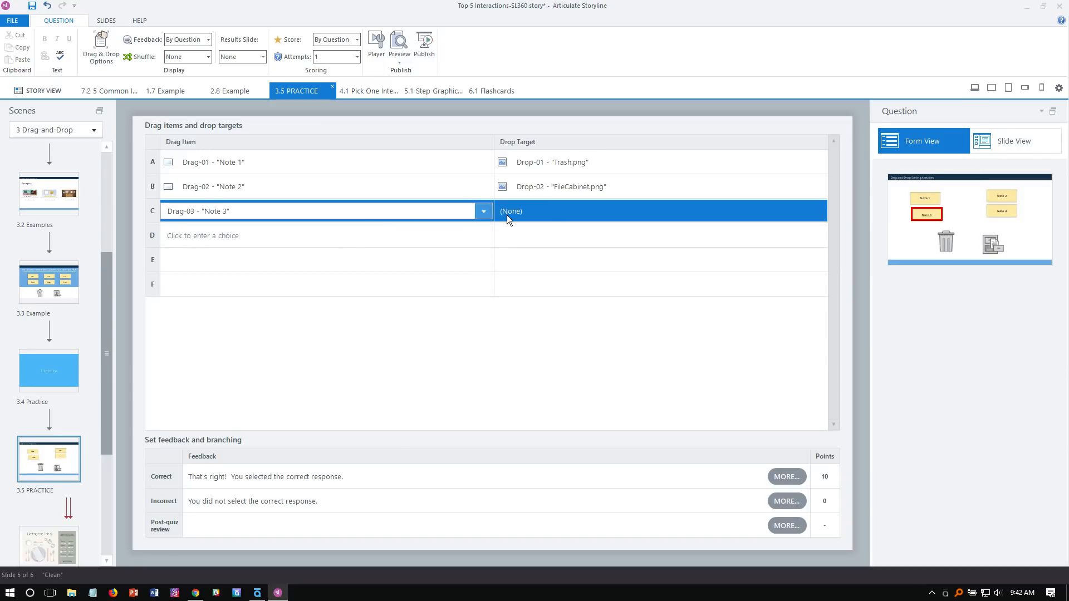
left_click(507, 215)
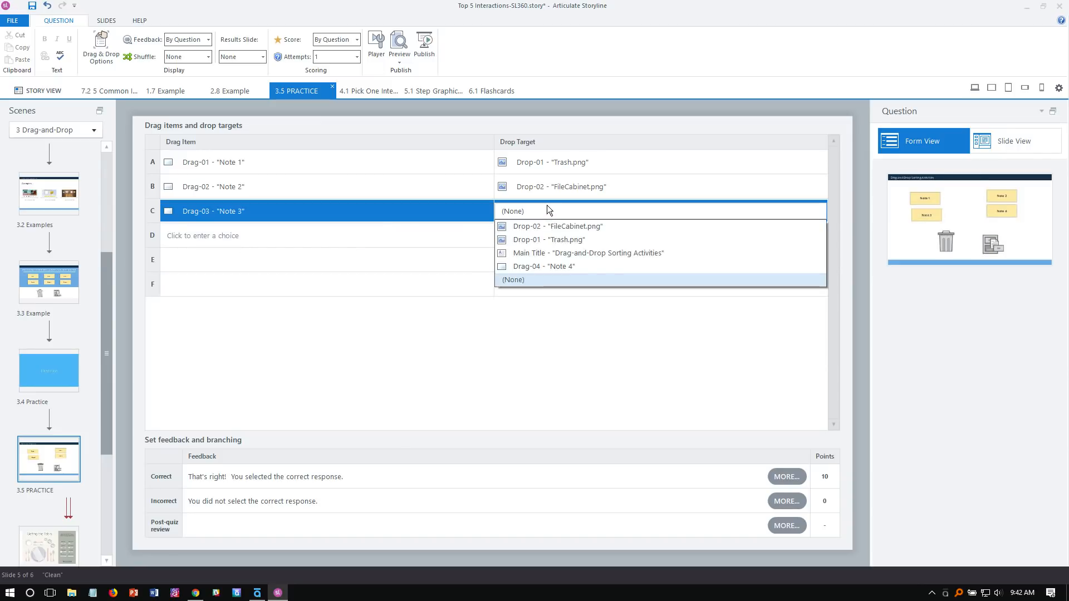
left_click(590, 239)
- Pair drag item Drag-04 "Note 4" with drop target Drop-02 "FileCabinet.png" in row D
left_click(247, 237)
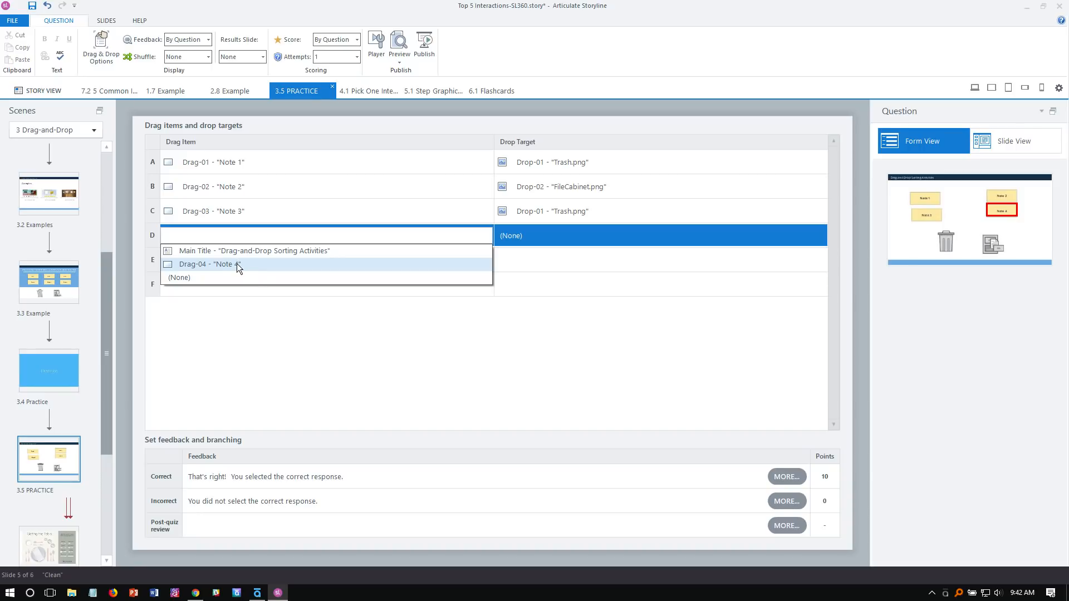
left_click(205, 266)
left_click(529, 236)
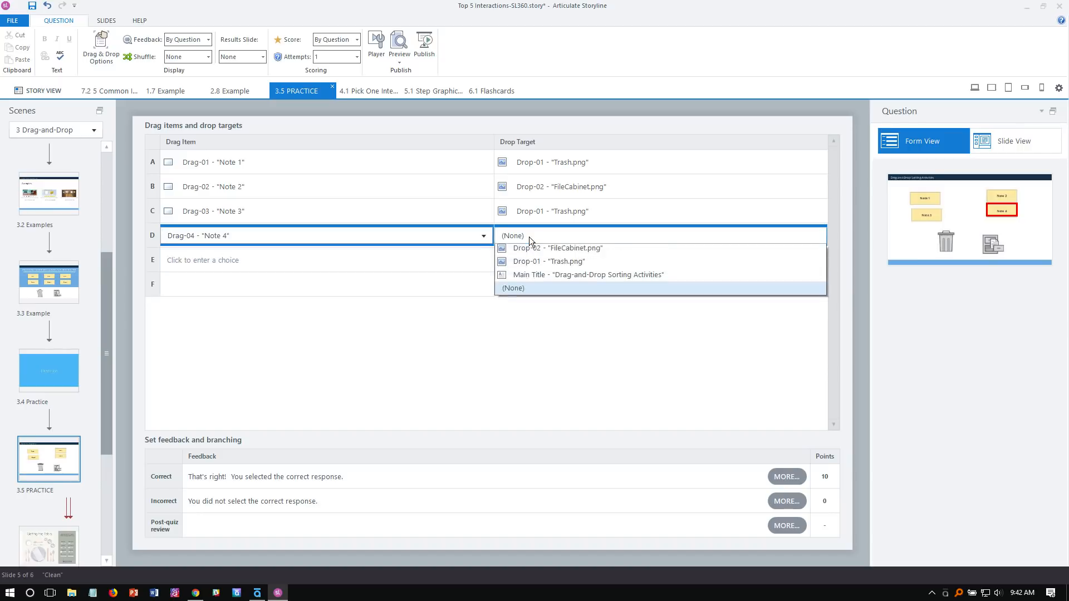
left_click(564, 252)
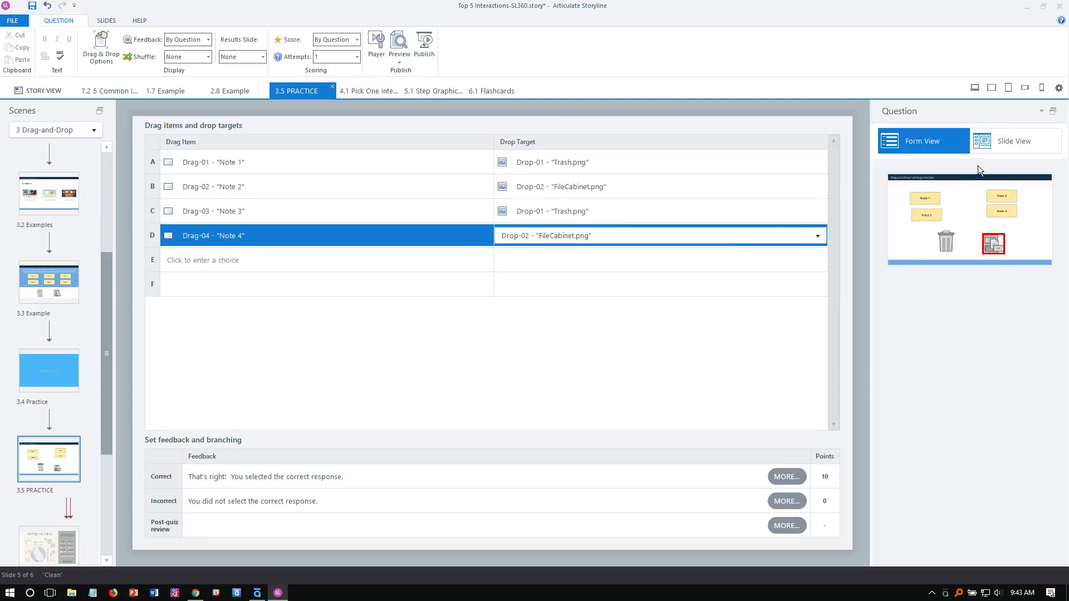
- Return to the slide layout of the question and move the trash can slightly down, level with the file cabinet
left_click(1001, 149)
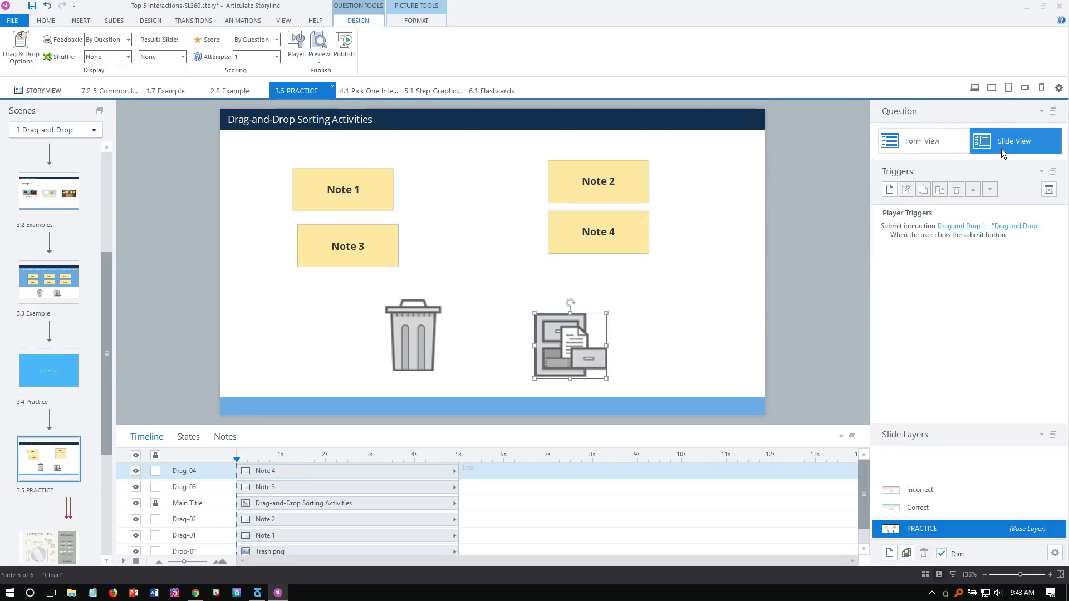
left_click_drag(425, 350, 418, 358)
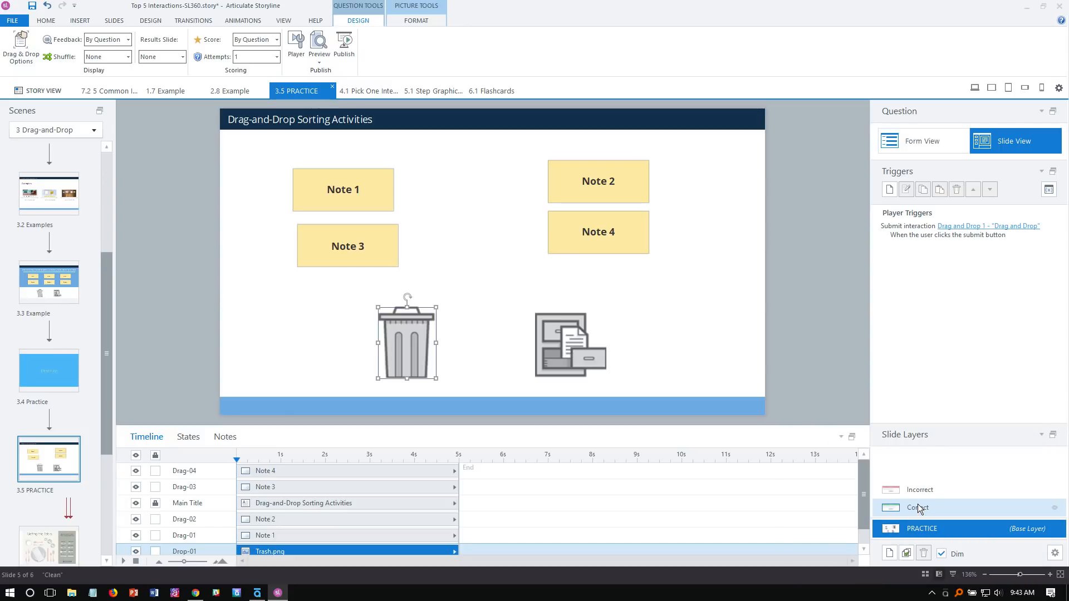
- Preview the sorting slide with Notes 1 and 2 on the trash can and Notes 3 and 4 on the file cabinet, submit, and close the preview
left_click(320, 63)
left_click(324, 71)
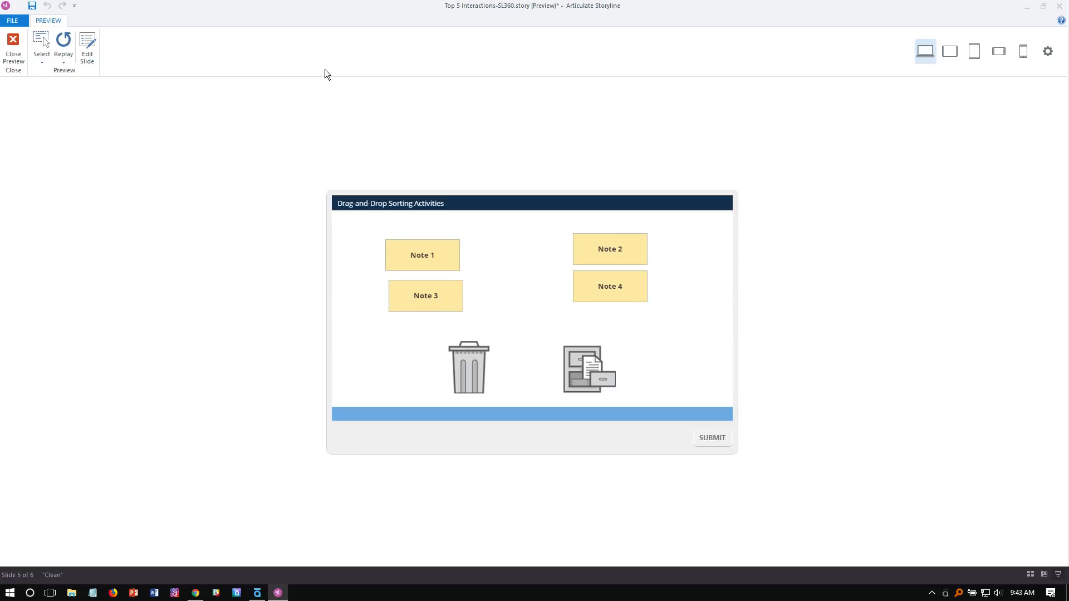
left_click_drag(418, 245, 506, 360)
left_click_drag(412, 294, 574, 368)
left_click_drag(601, 291, 579, 370)
left_click_drag(594, 265, 518, 365)
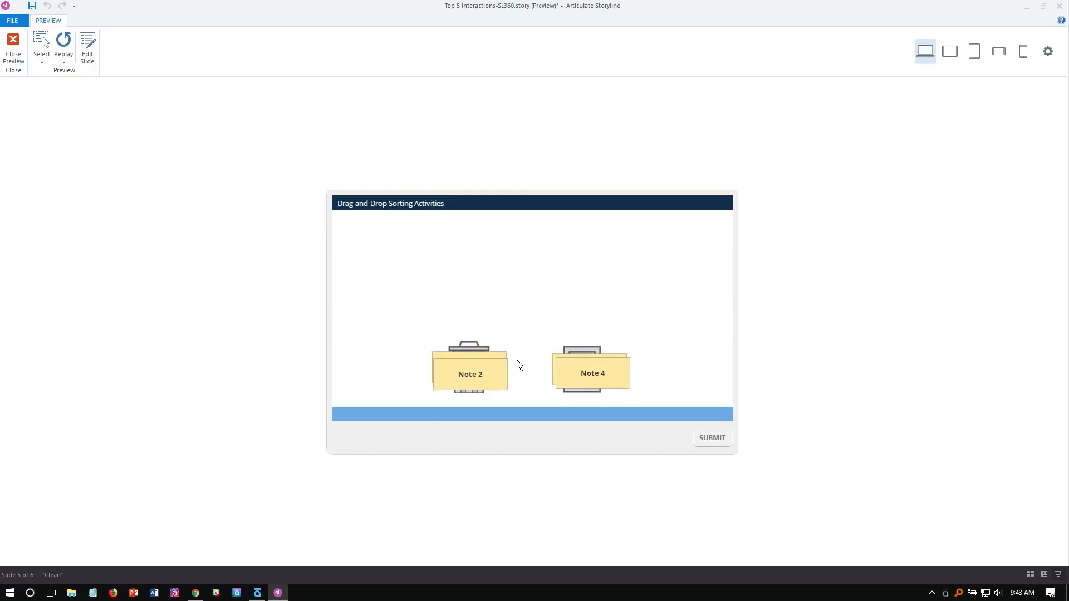
left_click(712, 438)
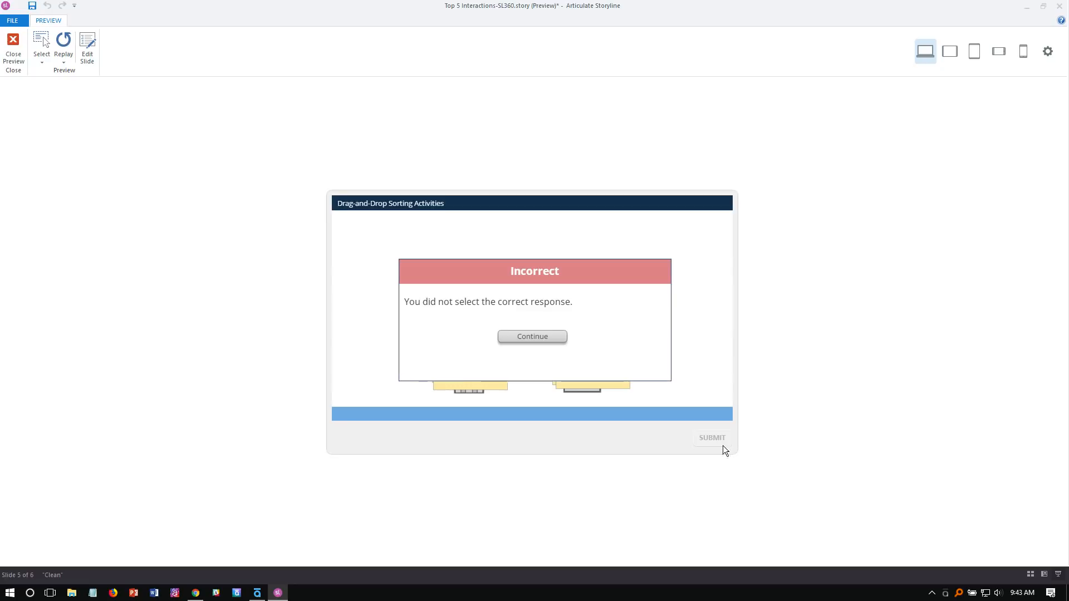
left_click(547, 337)
left_click(516, 331)
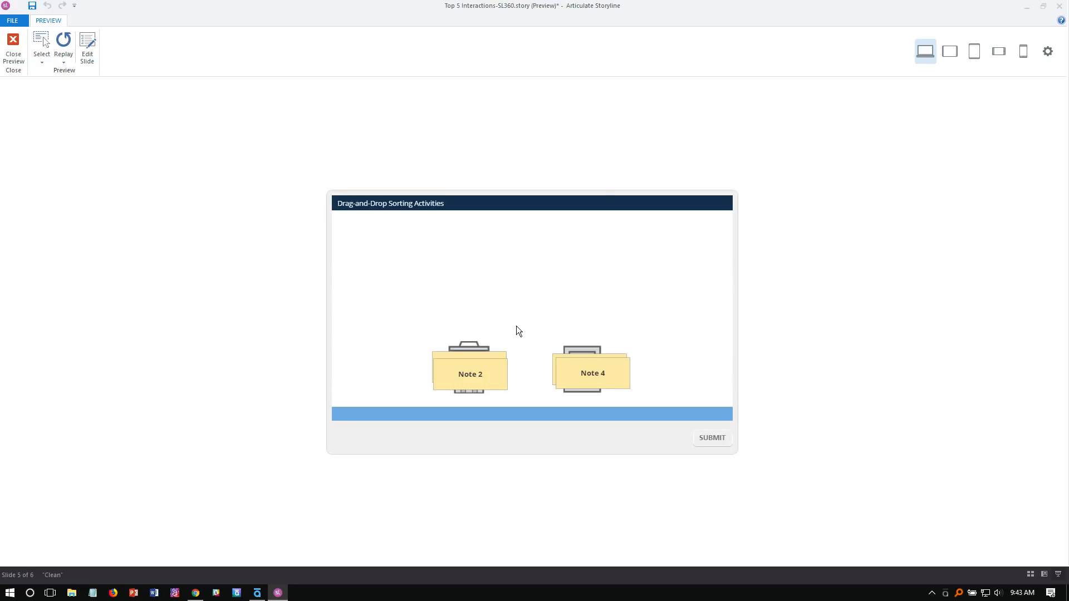
left_click(13, 50)
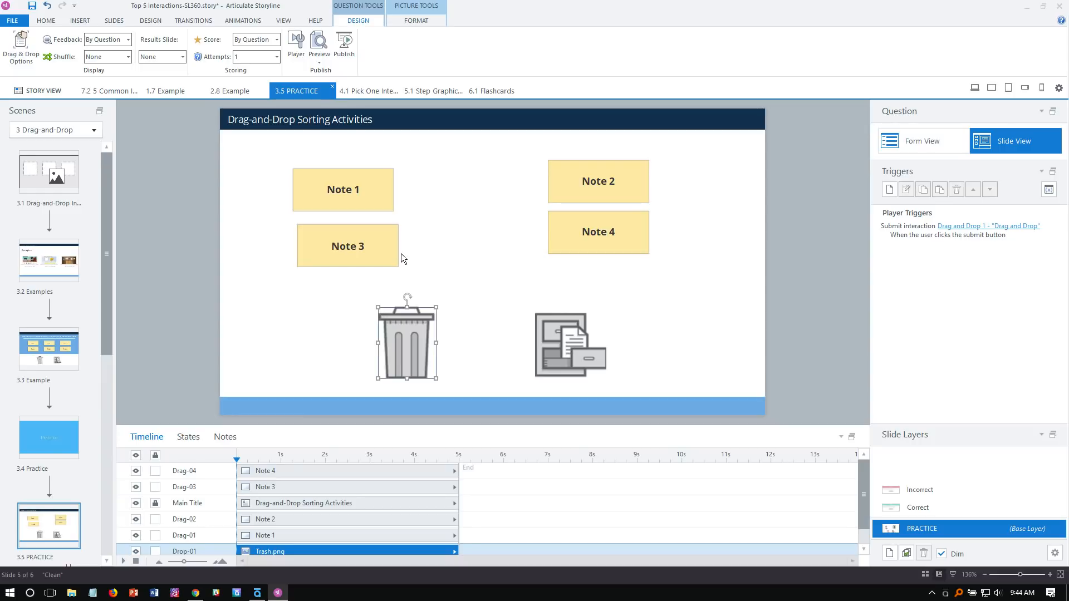
- Preview slide 3.3 Example and try Note 1 on the trash can, on the file cabinet, and back on the trash can
left_click(371, 211)
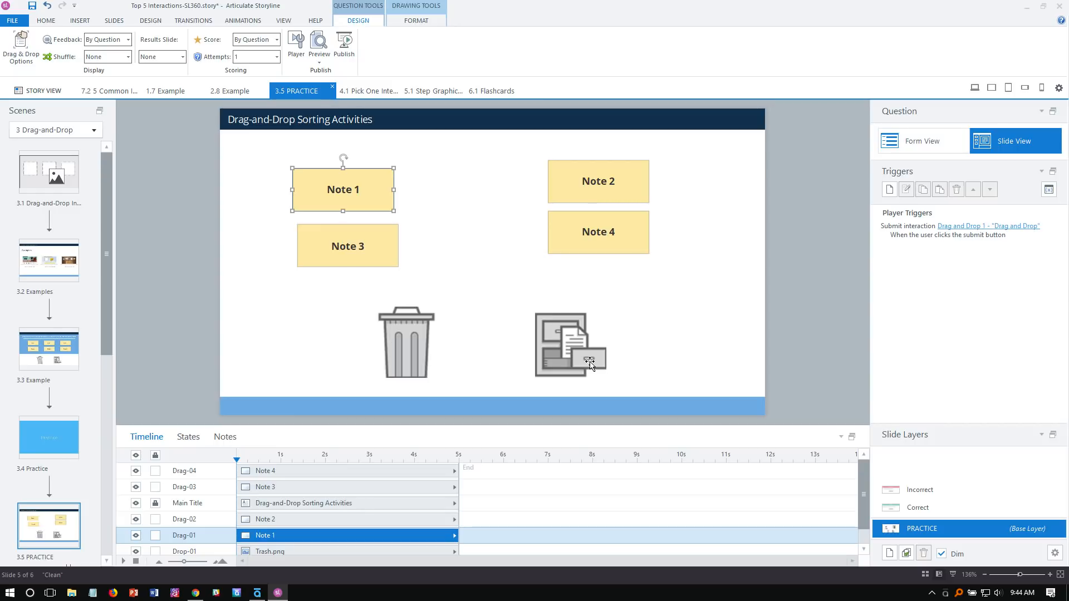
left_click(67, 358)
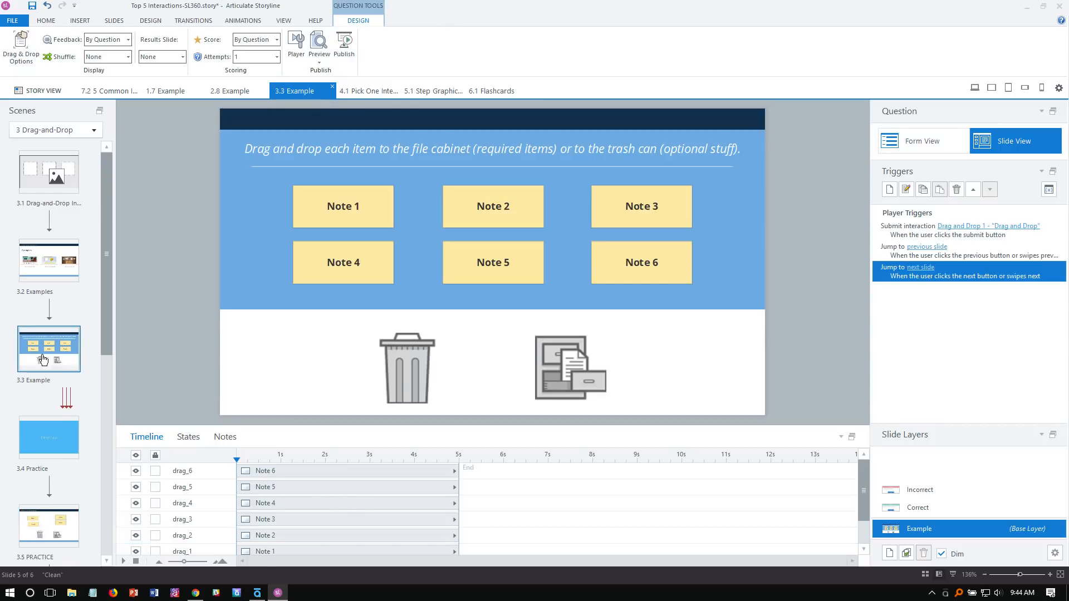
left_click(318, 60)
left_click(328, 71)
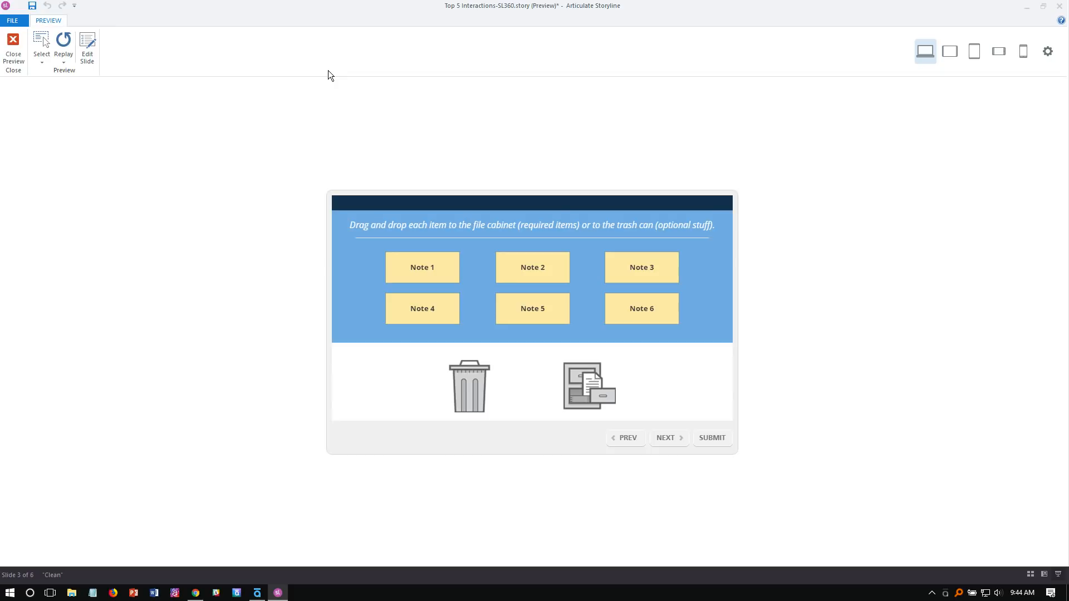
left_click_drag(424, 274, 472, 390)
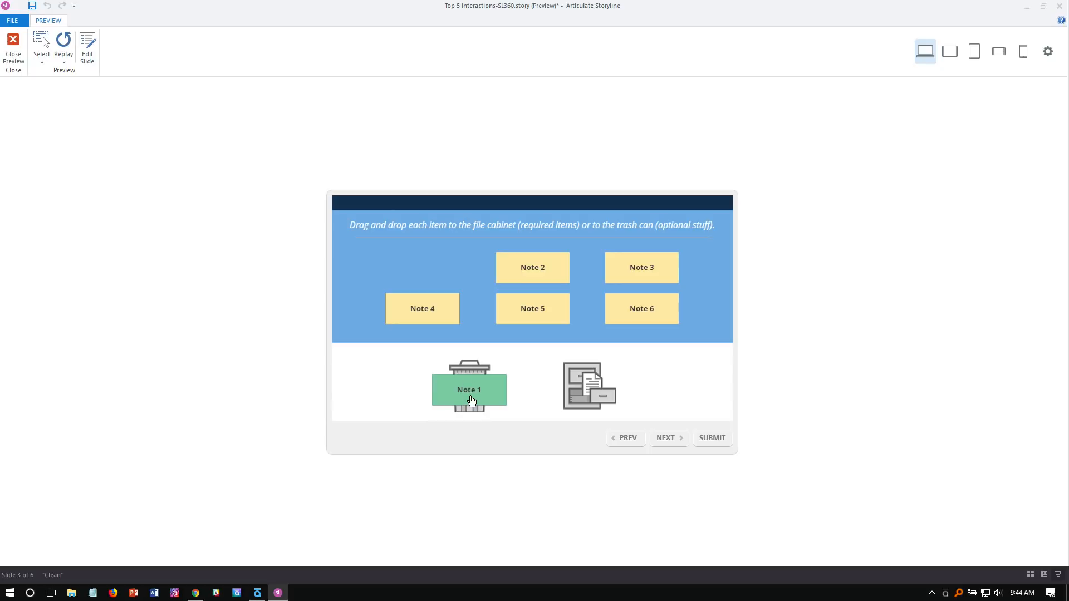
left_click_drag(473, 401, 554, 400)
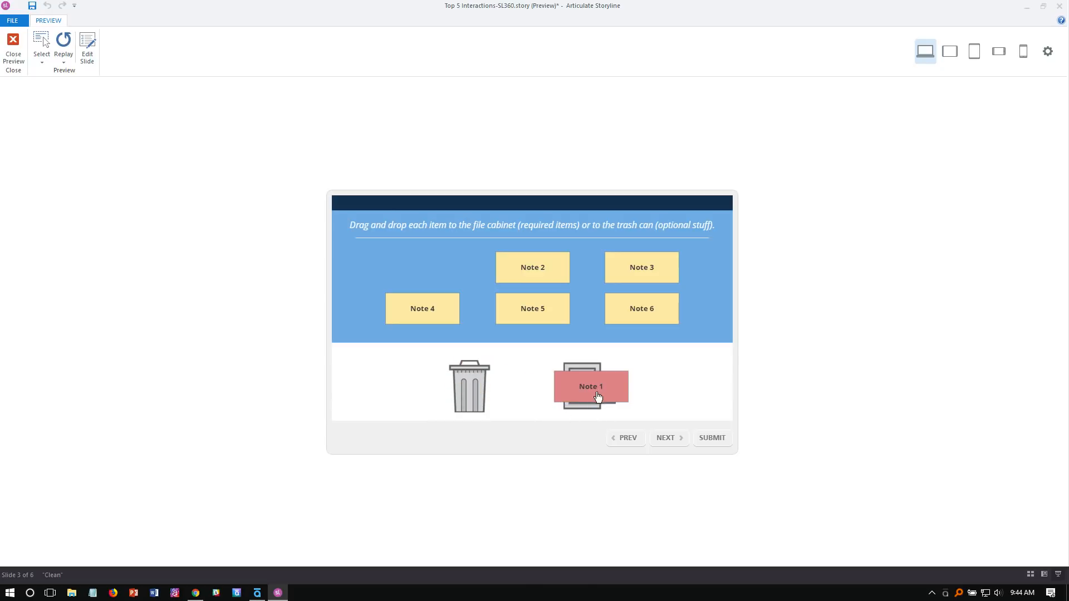
mouse_move(605, 389)
left_mouse_down()
mouse_move(583, 393)
mouse_move(603, 393)
left_mouse_up()
left_click_drag(594, 401, 497, 395)
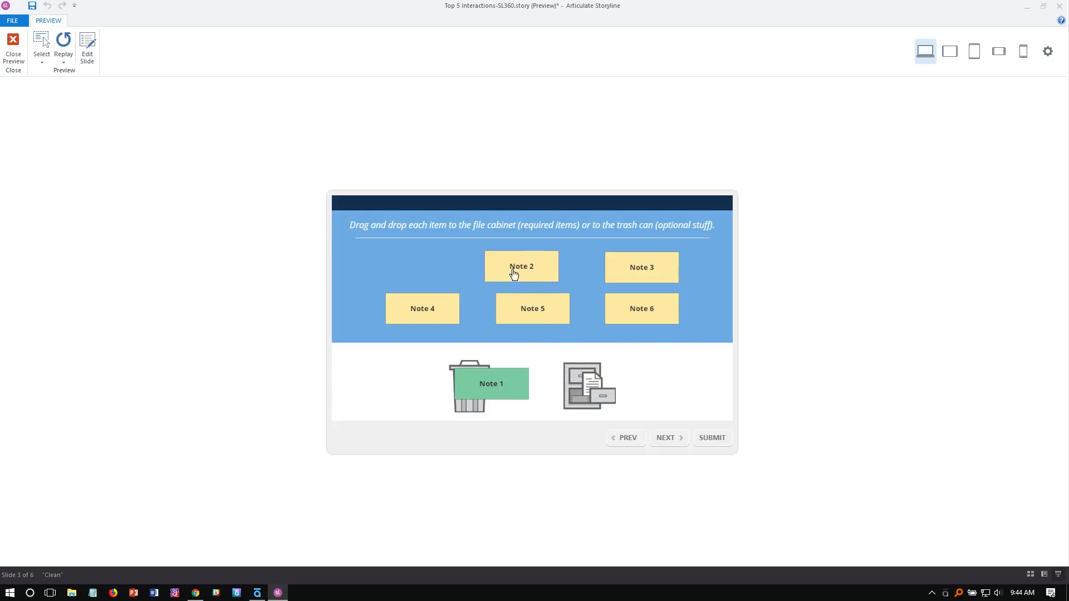
- Sort Notes 2 and 3 onto the trash can and Notes 4, 5 and 6 onto the file cabinet, and close the preview
left_click_drag(512, 274, 490, 394)
left_click_drag(544, 318, 497, 398)
left_click_drag(401, 315, 539, 359)
left_click_drag(477, 386, 574, 376)
left_click_drag(498, 326, 606, 384)
left_click_drag(635, 318, 607, 389)
left_click_drag(640, 268, 494, 370)
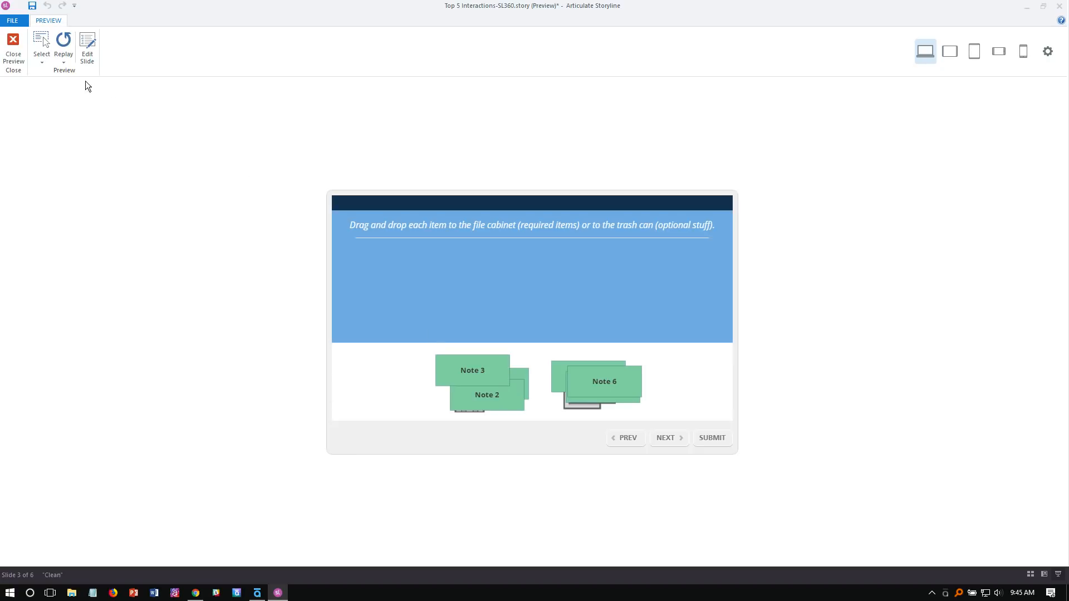
left_click(13, 49)
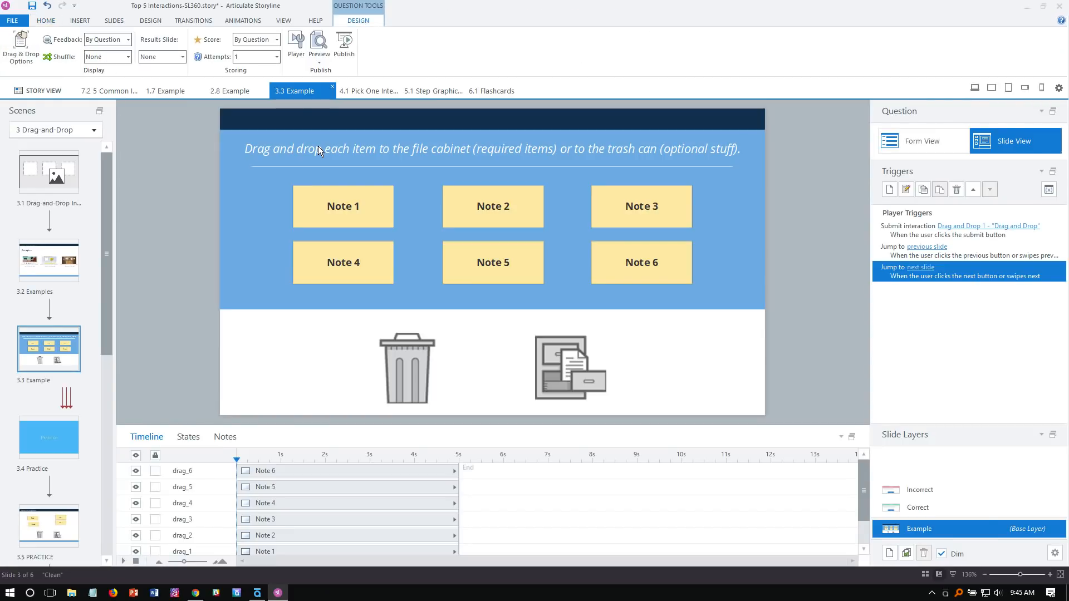
- Go back to slide 3.5 PRACTICE and add the Drop Correct state to the Note 1 shape
left_click_drag(107, 302, 100, 457)
left_click(39, 435)
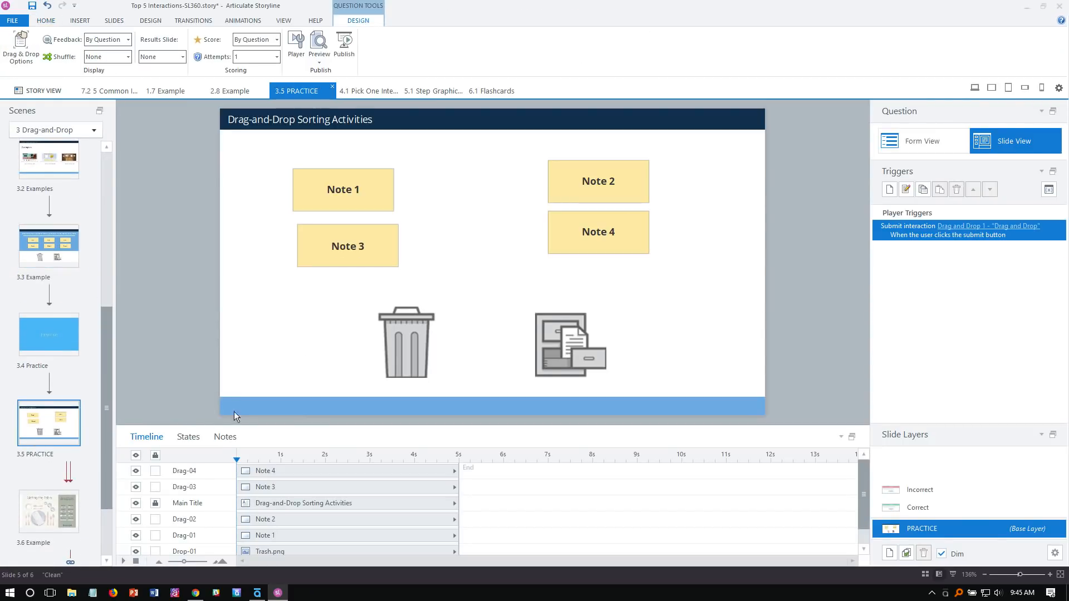
left_click(376, 210)
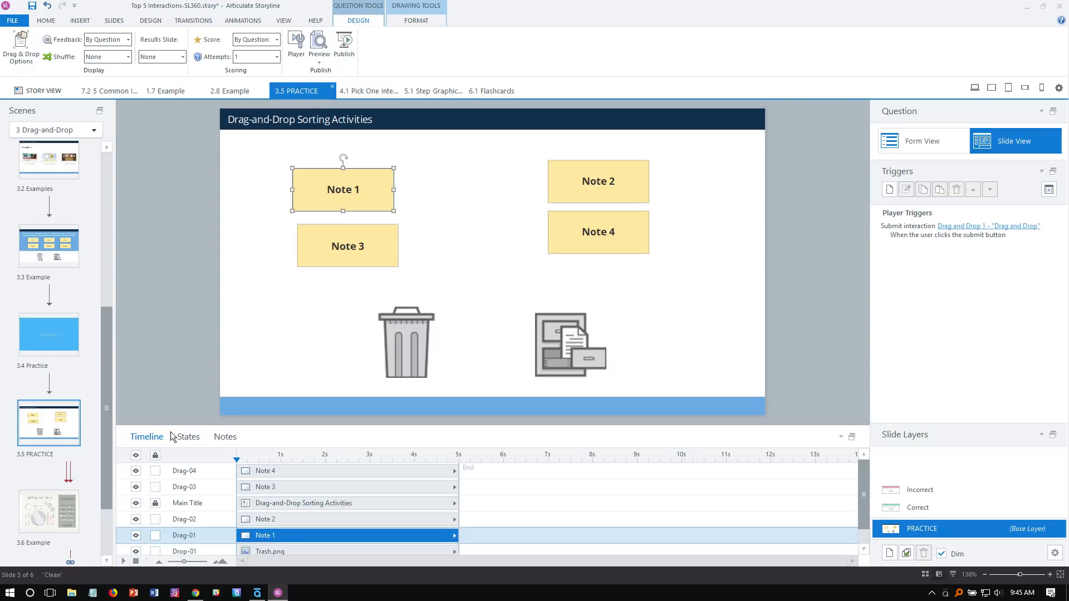
left_click(187, 437)
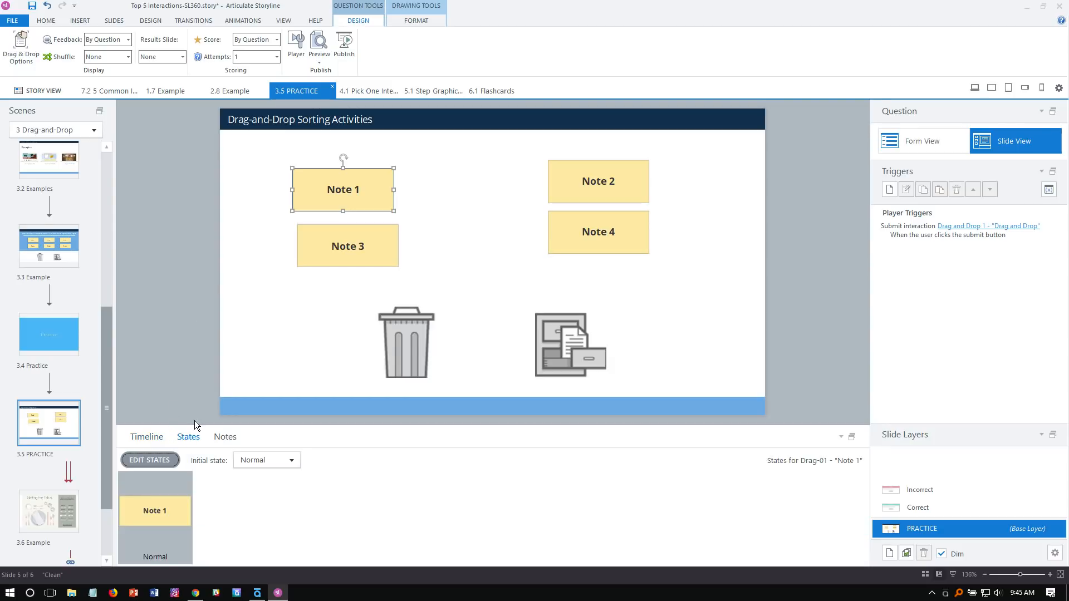
left_click(152, 461)
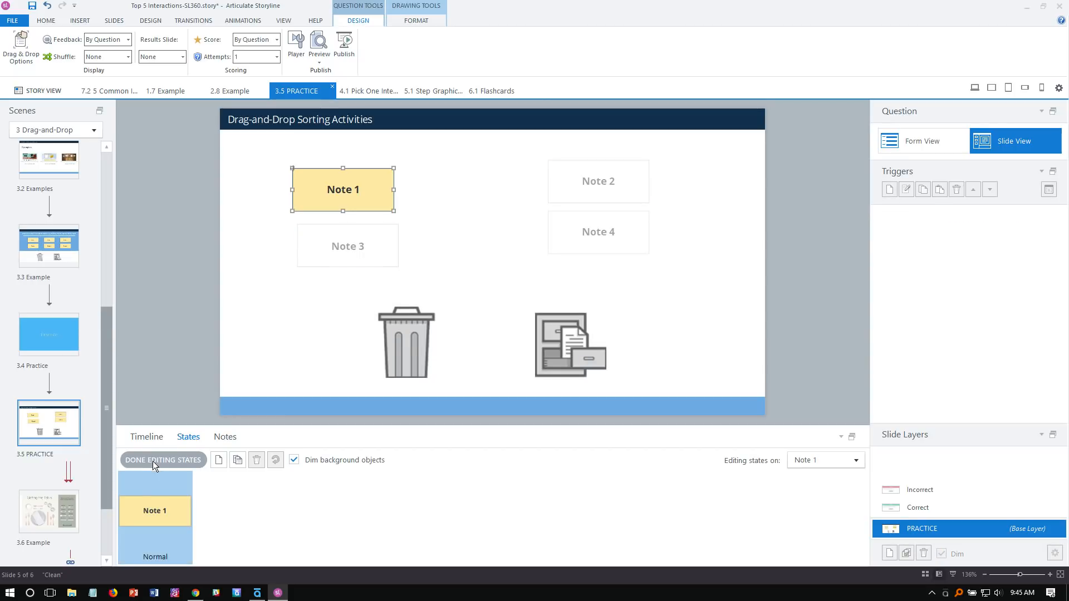
left_click(218, 461)
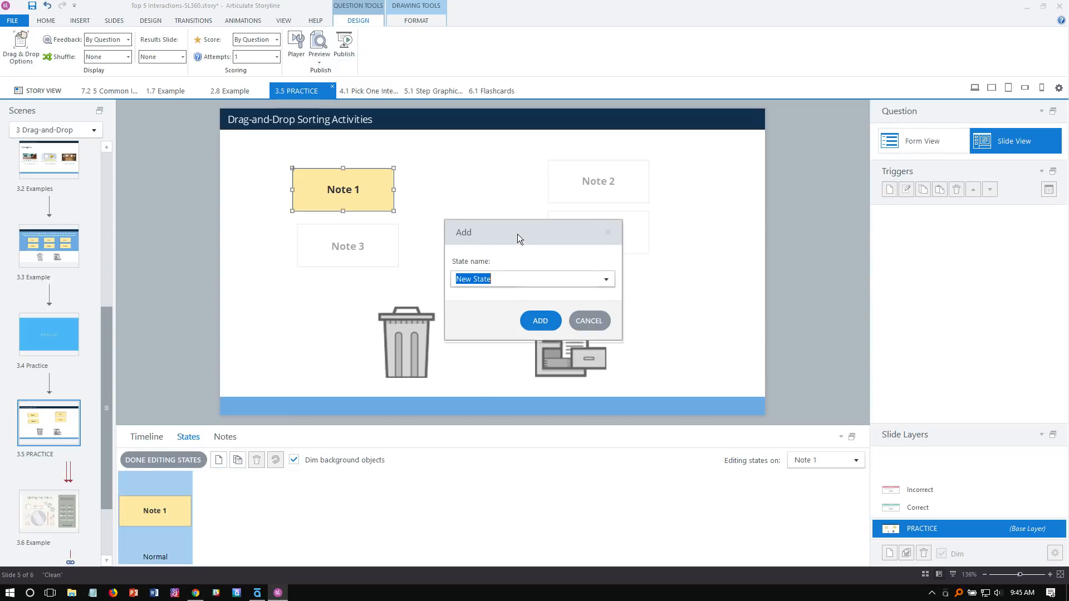
left_click(596, 254)
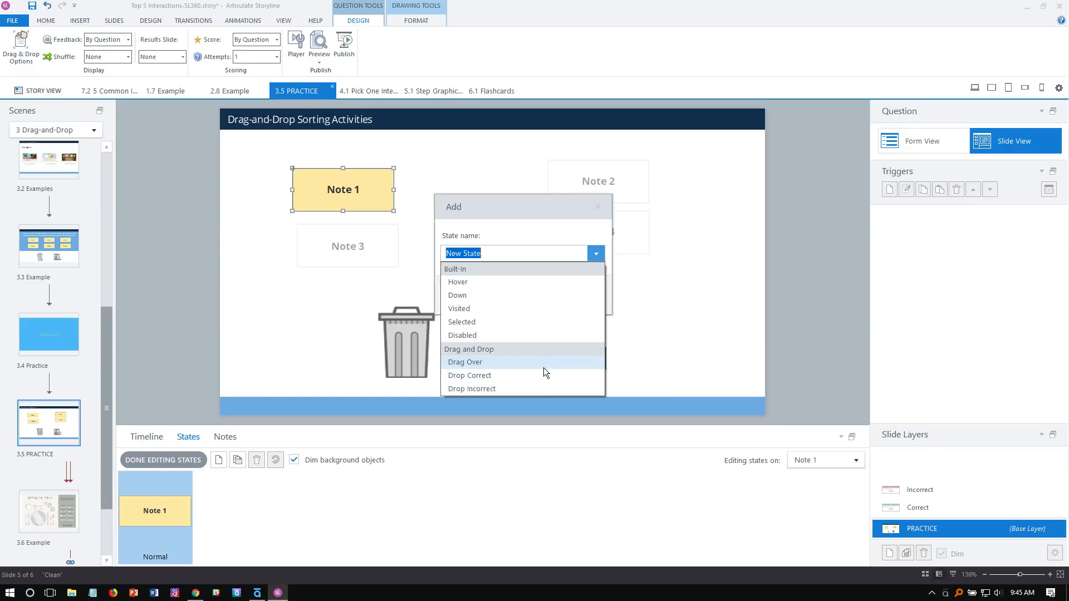
left_click(513, 376)
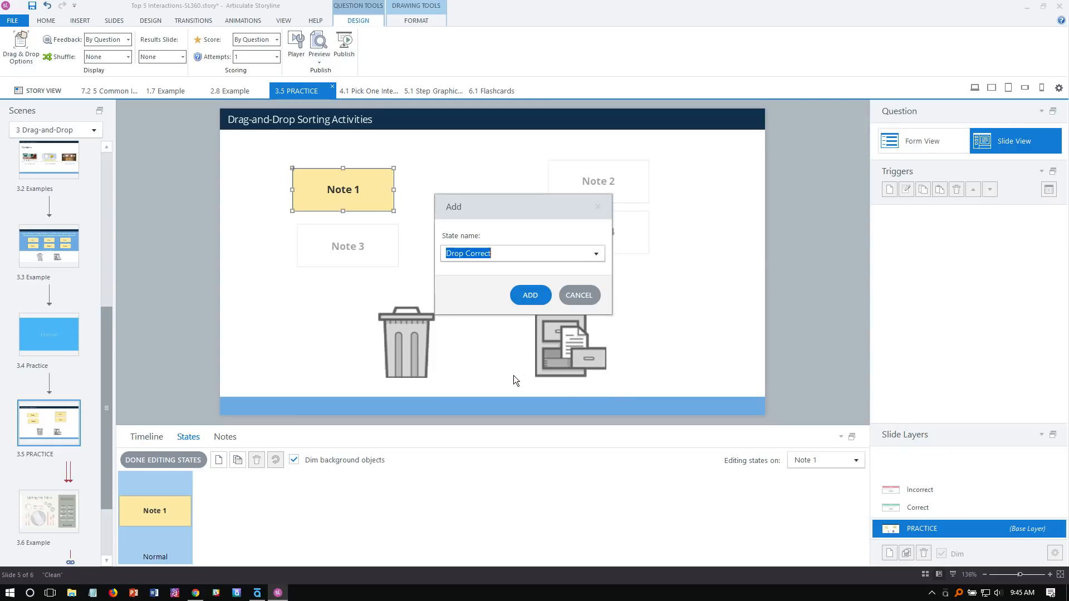
left_click(530, 294)
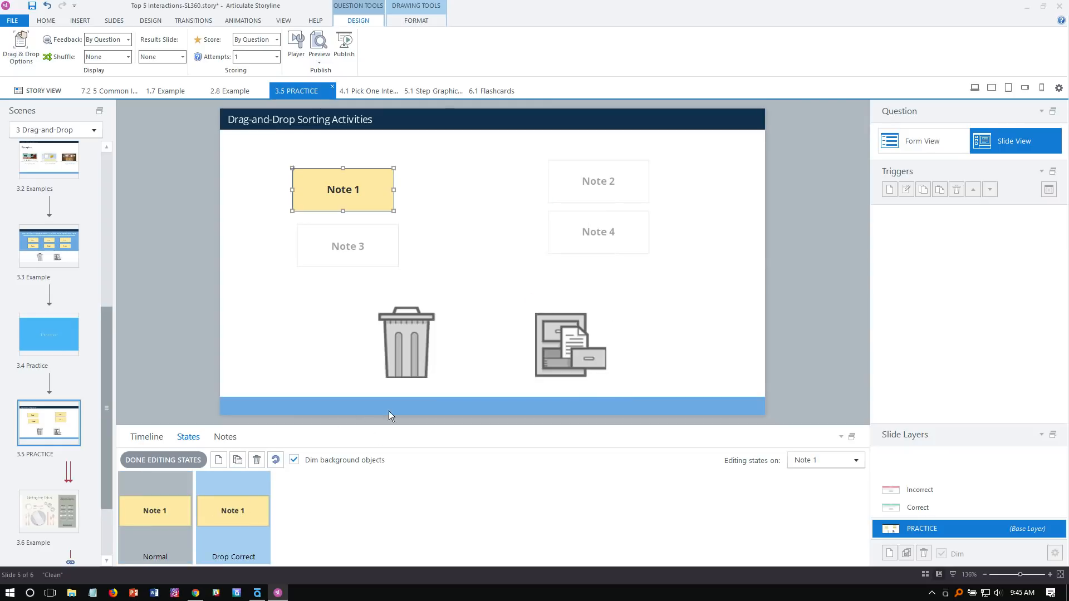
- Fill Note 1 with the green theme color in its Drop Correct state
left_click(412, 22)
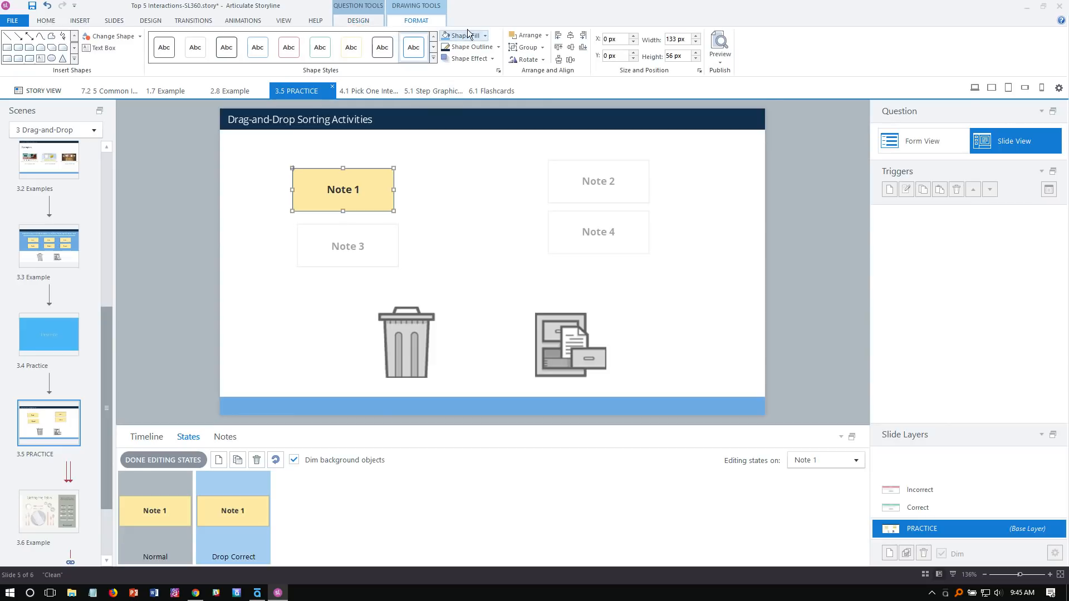
left_click(485, 35)
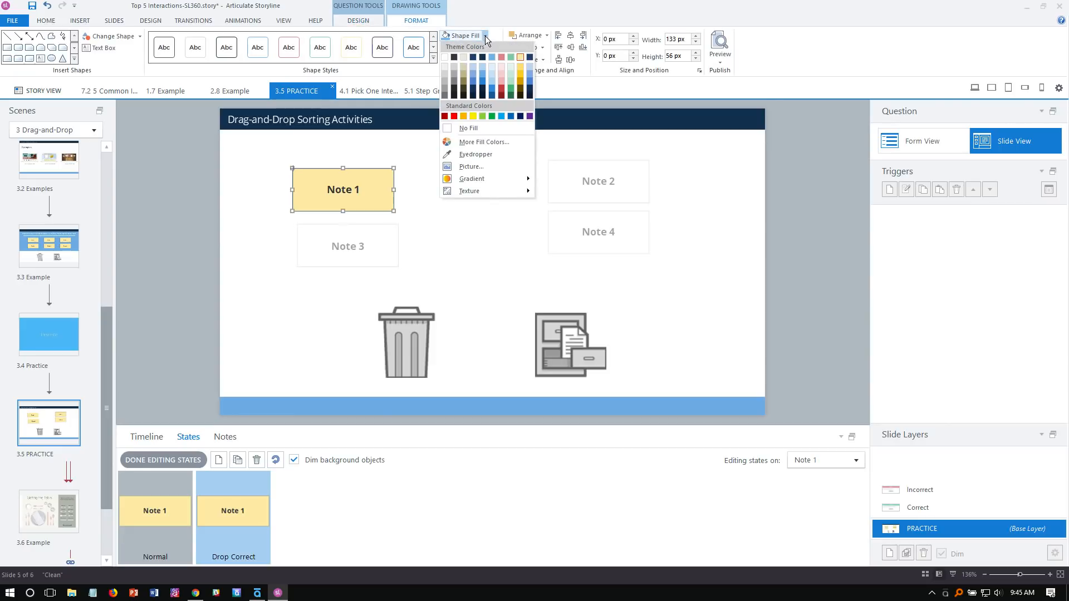
left_click(511, 58)
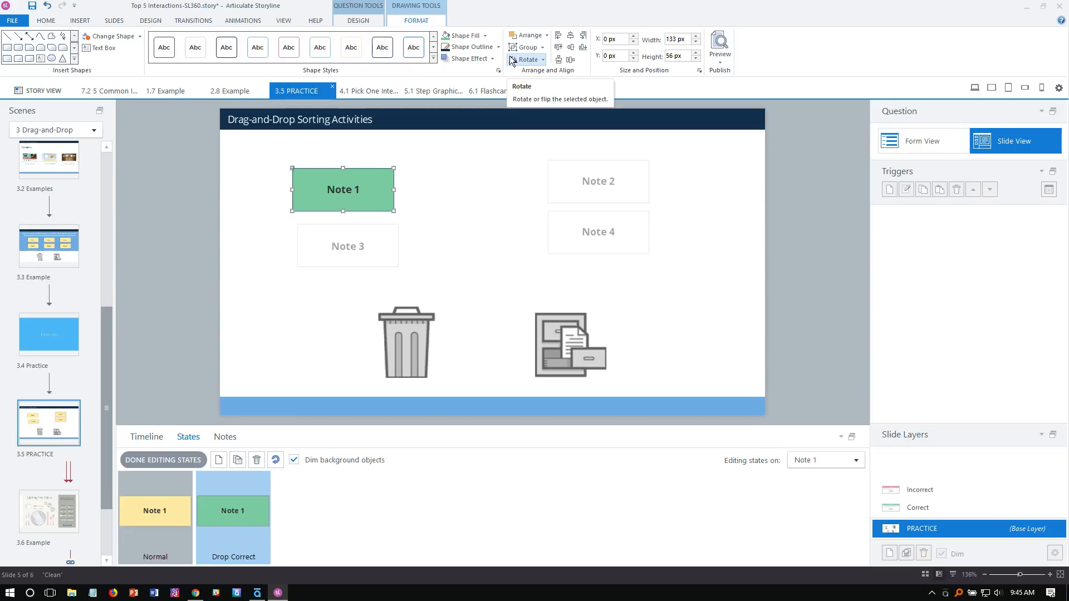
- Add the built-in Drop Incorrect state to the Note 1 shape
left_click(219, 466)
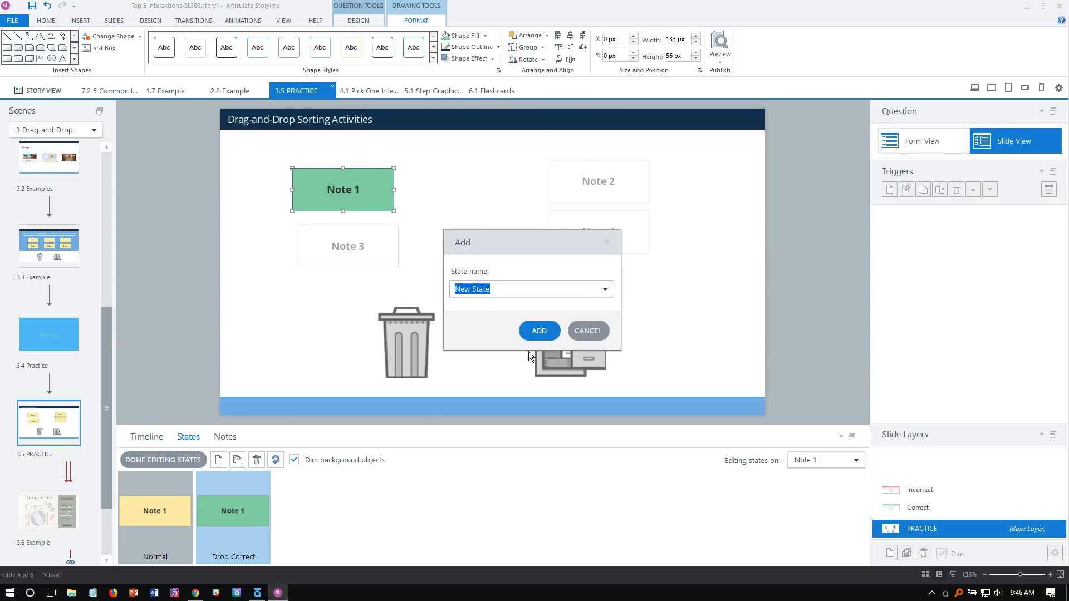
left_click(605, 288)
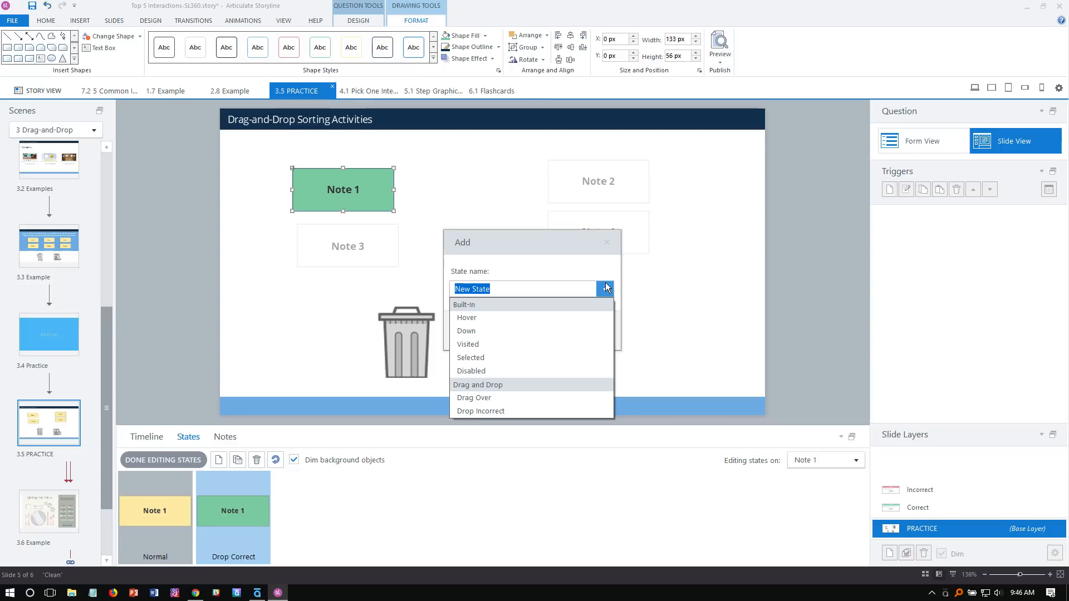
left_click(525, 413)
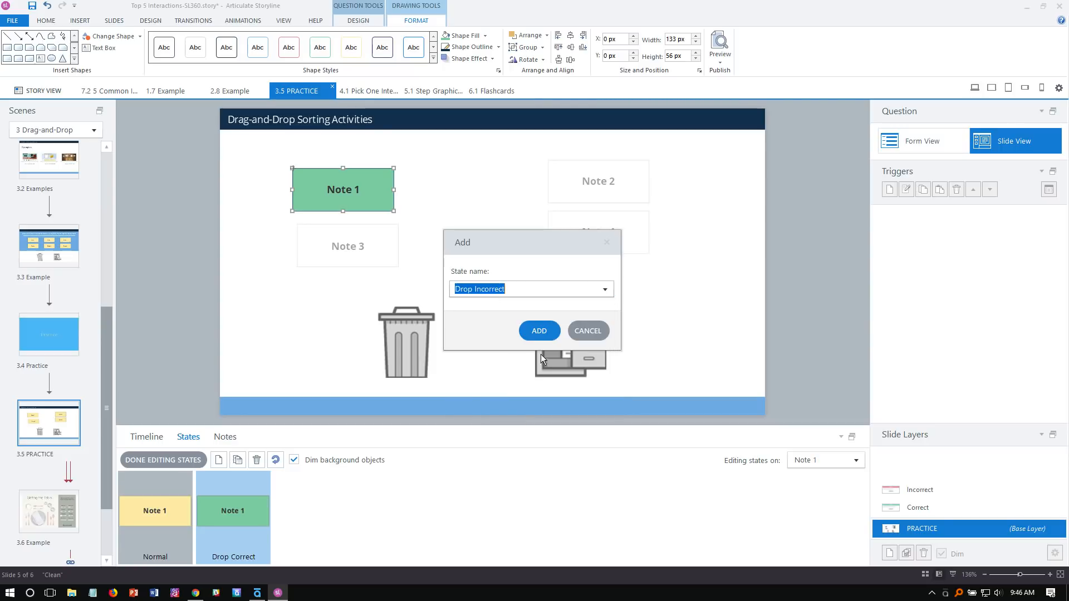
left_click(547, 327)
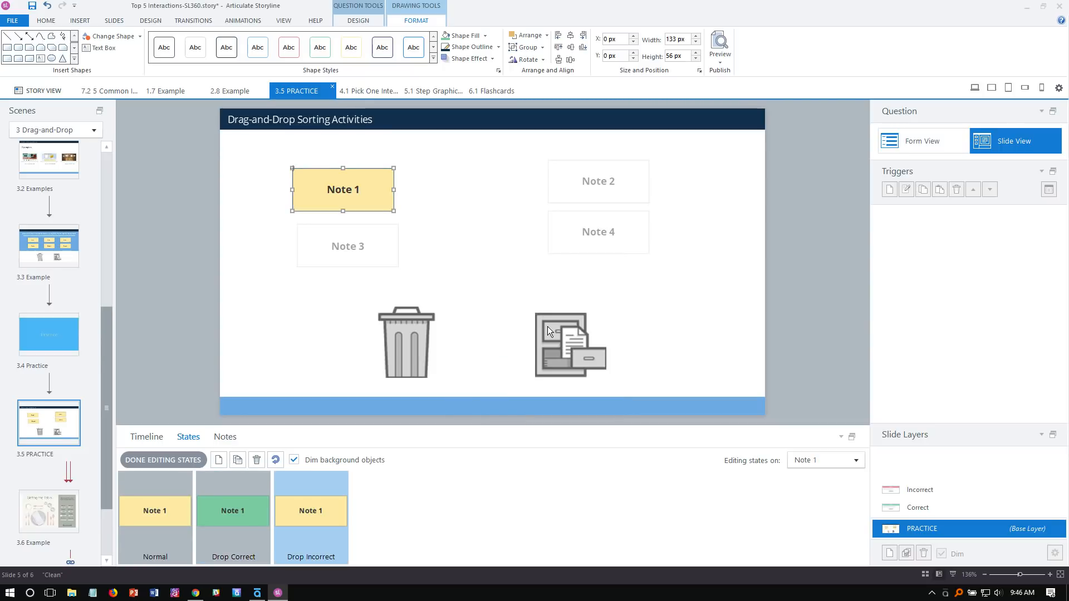
- Fill Note 1 with the red theme color in its Drop Incorrect state and finish editing its states
left_click(485, 36)
left_click(500, 57)
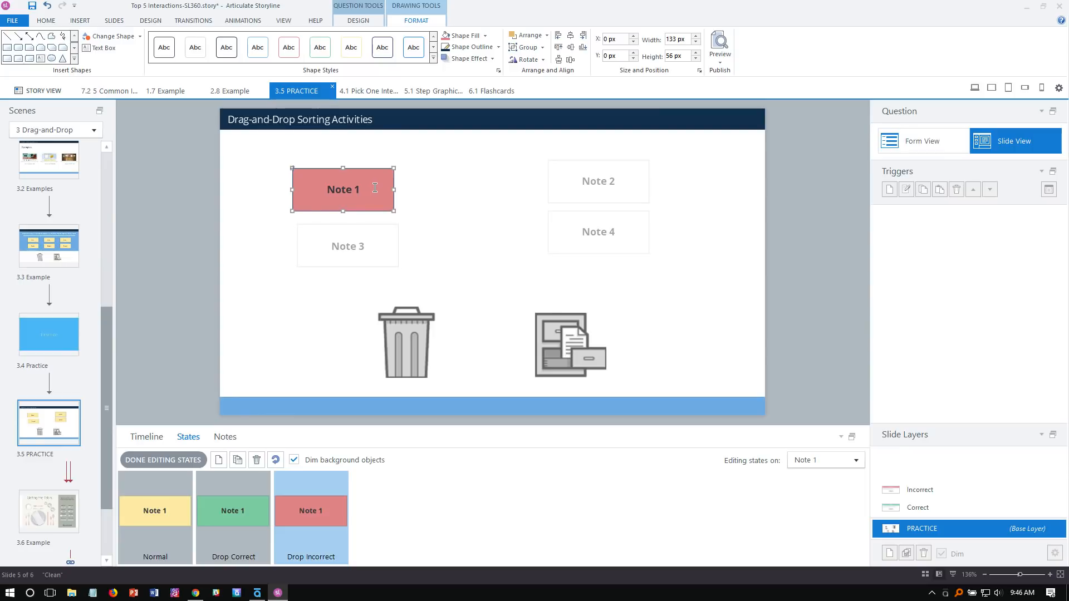
left_click(168, 460)
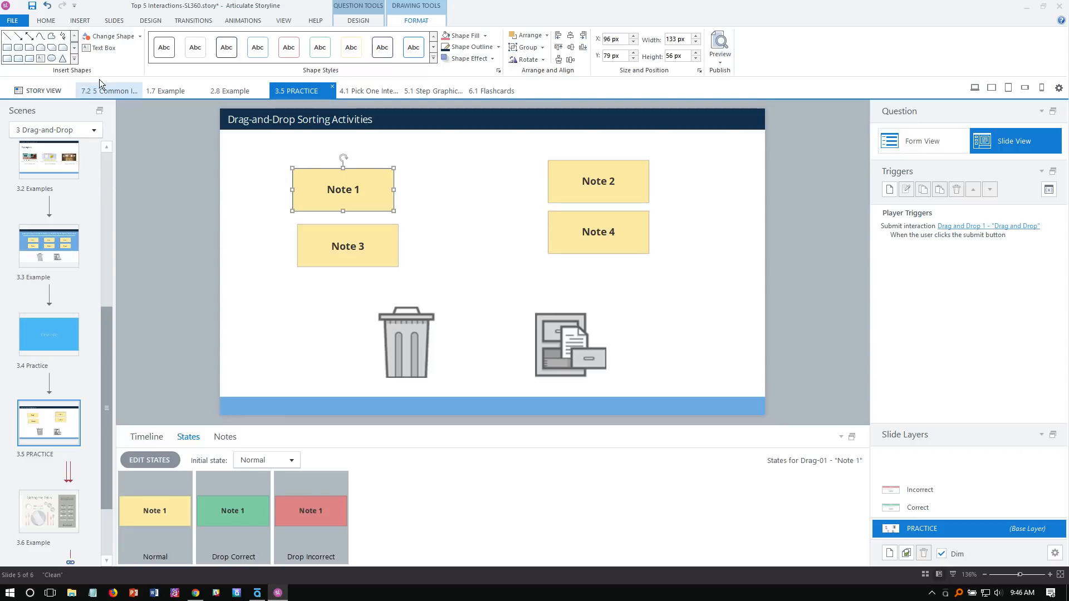
- Copy Note 1's formatting and states to Notes 3, 2 and 4 with the Format Painter
left_click(46, 21)
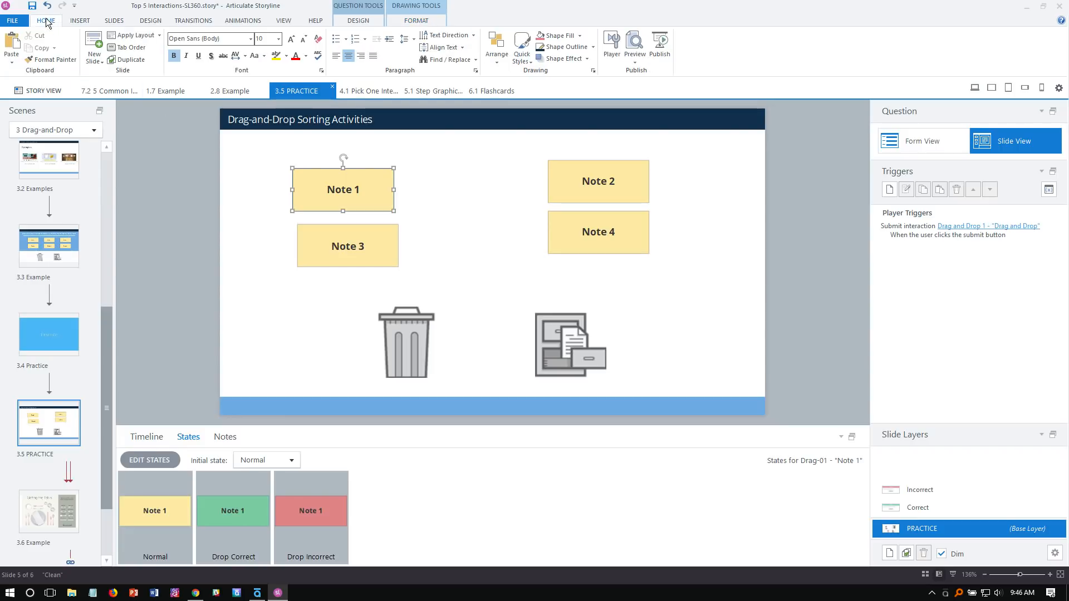
left_click(46, 62)
left_click(47, 63)
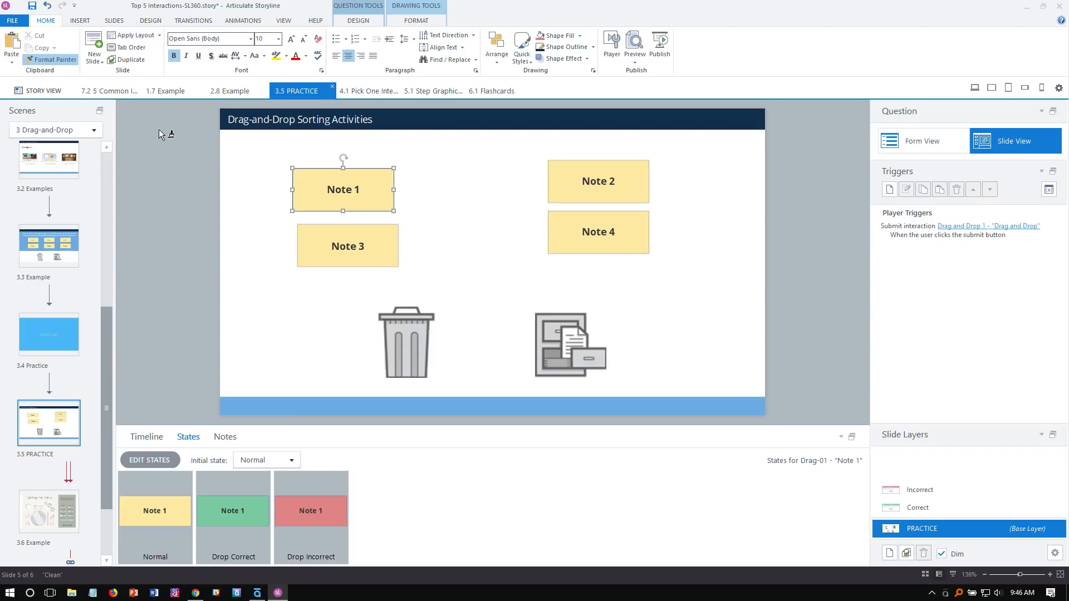
left_click(323, 250)
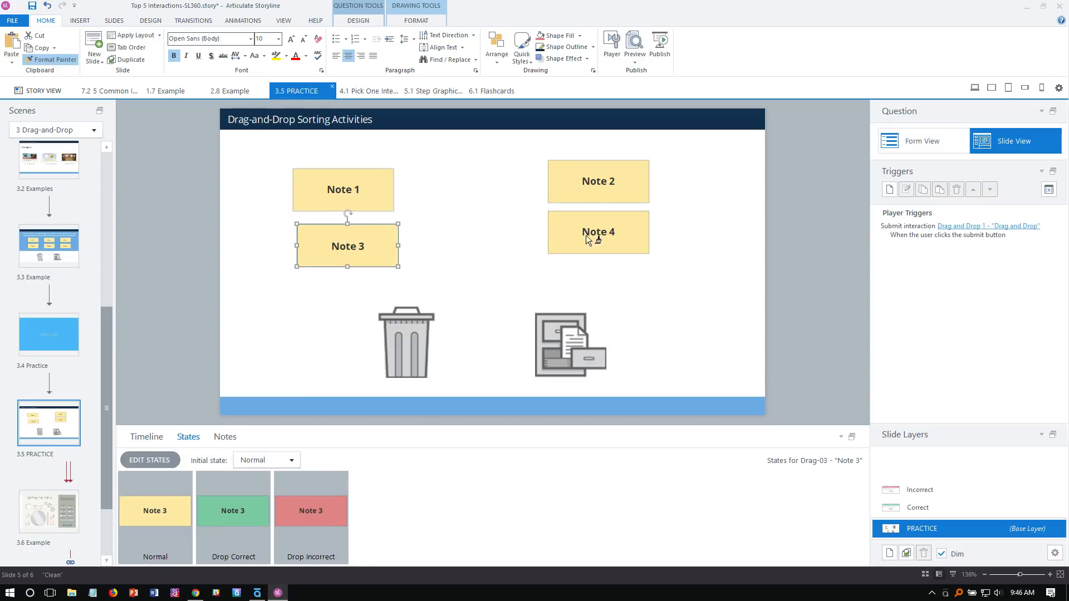
left_click(596, 180)
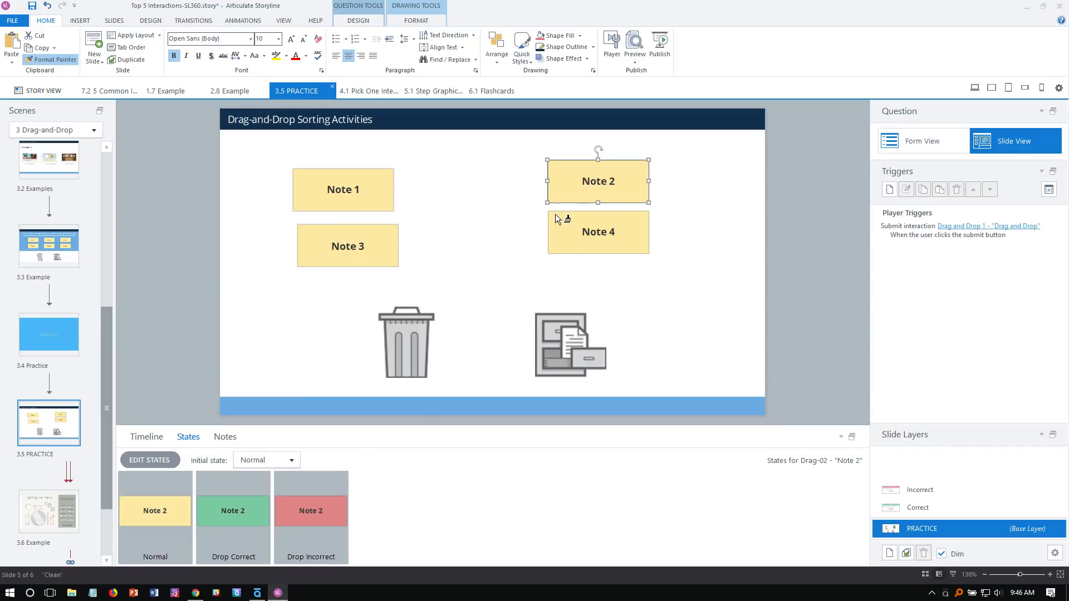
left_click(573, 230)
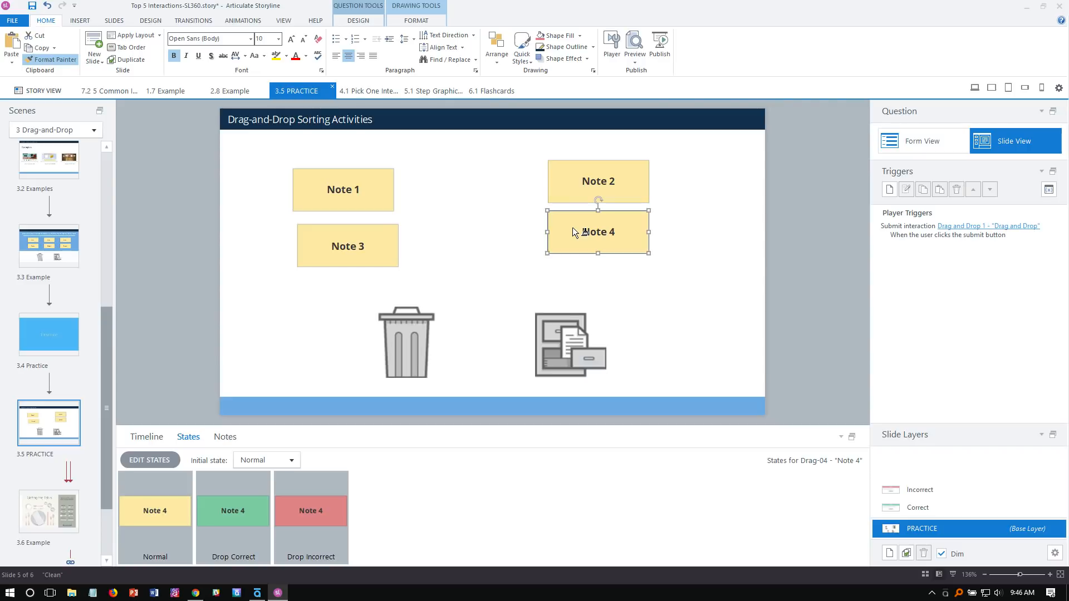
key("Escape")
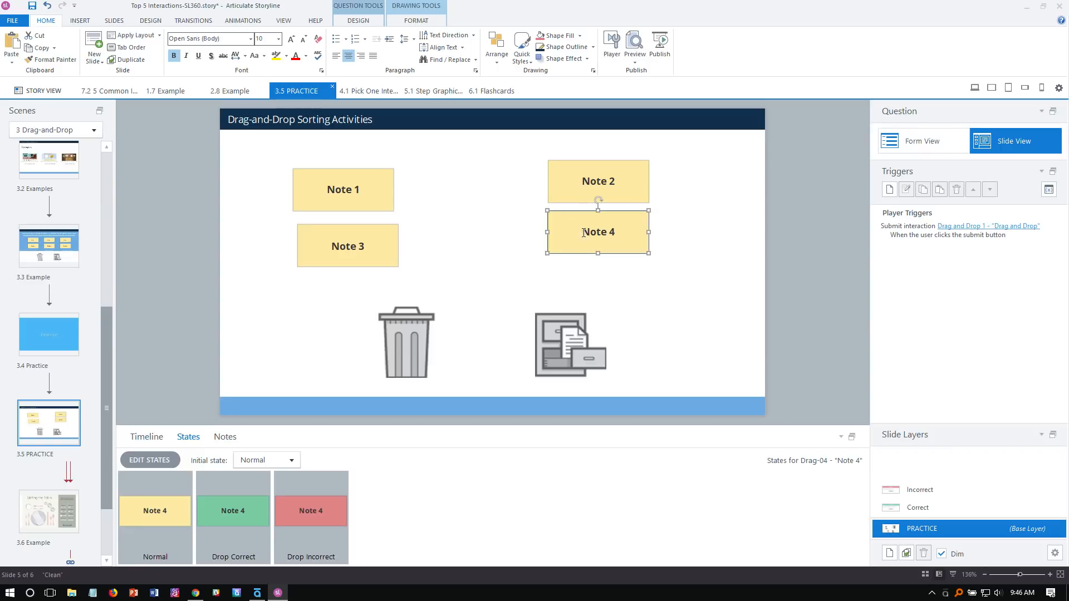
- Turn off delaying item drop states until the interaction is submitted in the question's Drag & Drop Options
left_click(913, 141)
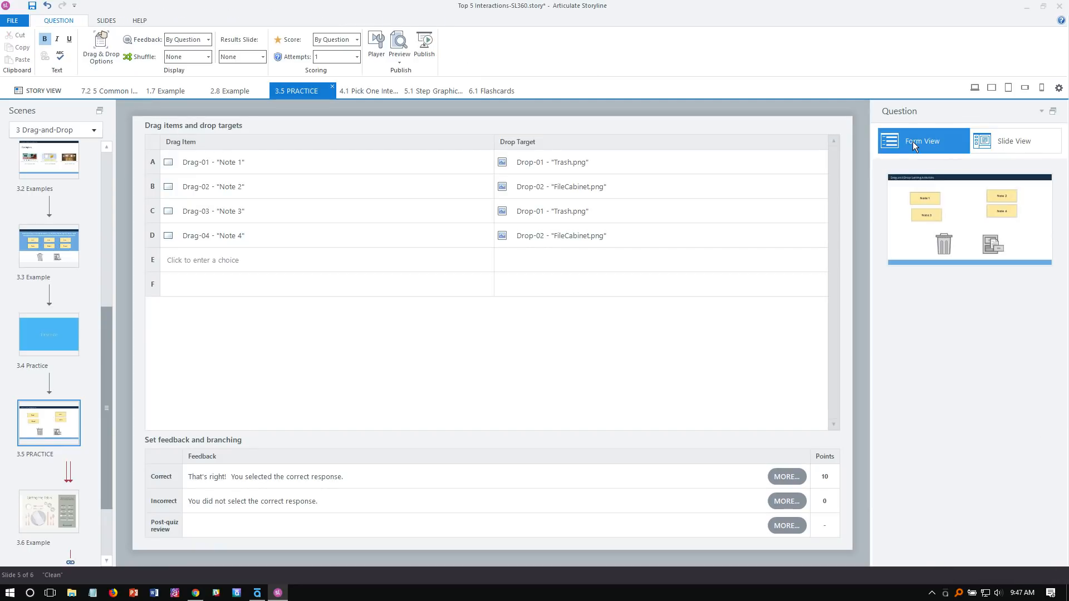
left_click(107, 60)
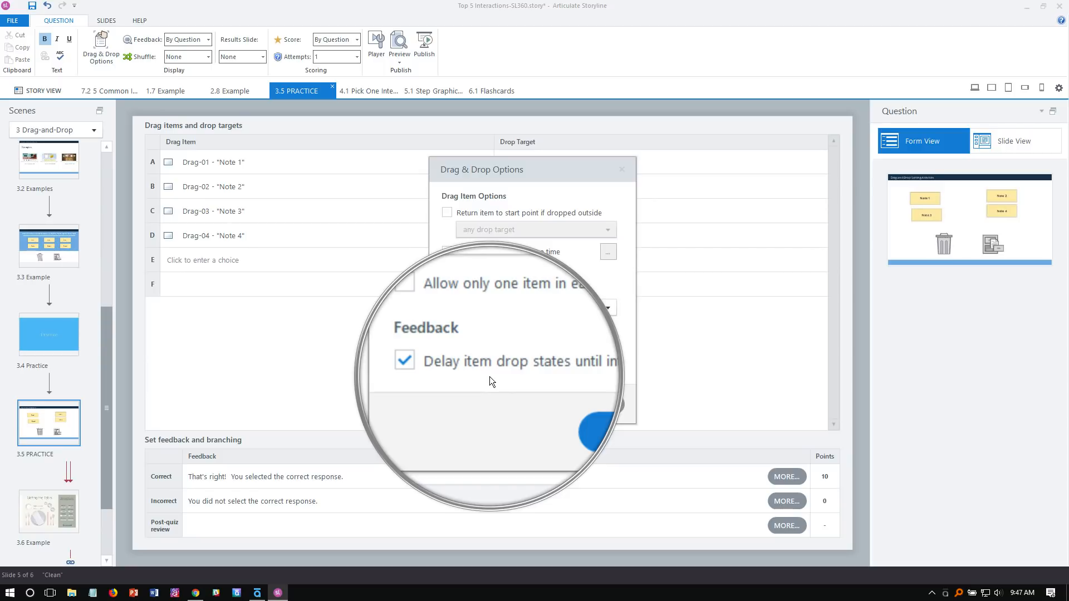
left_click(447, 368)
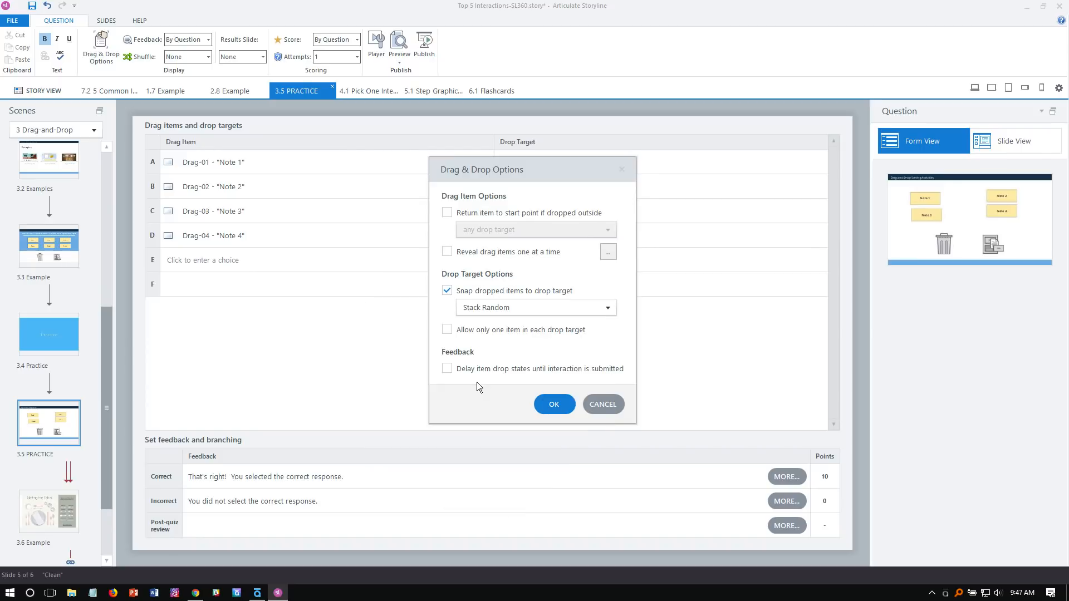
left_click(547, 403)
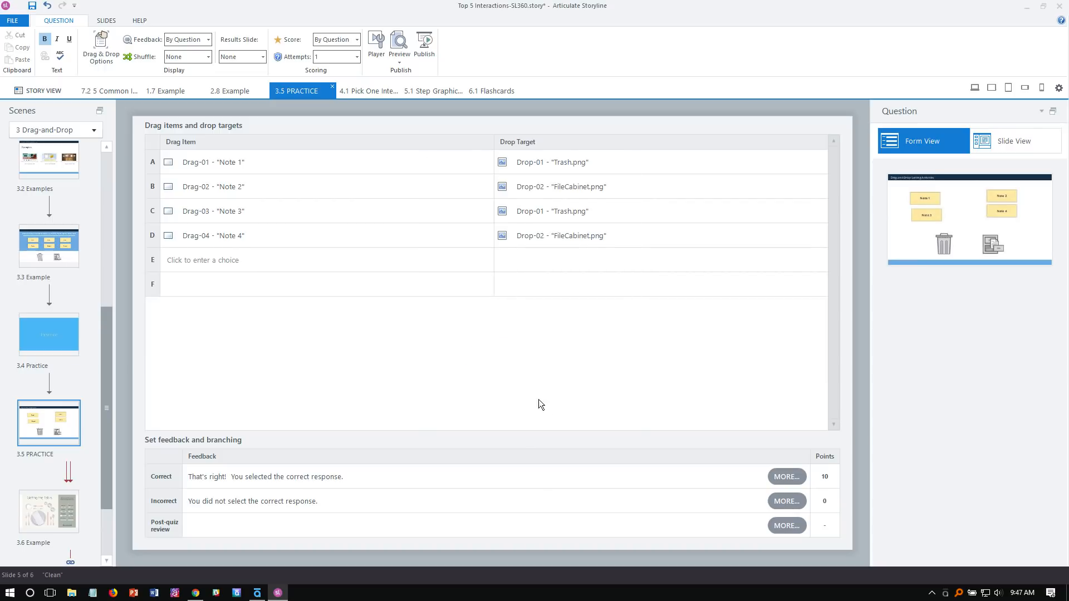
- Preview only this slide, drop Notes 1 and 3 onto the trash can, and close the preview
left_click(399, 55)
left_click(402, 71)
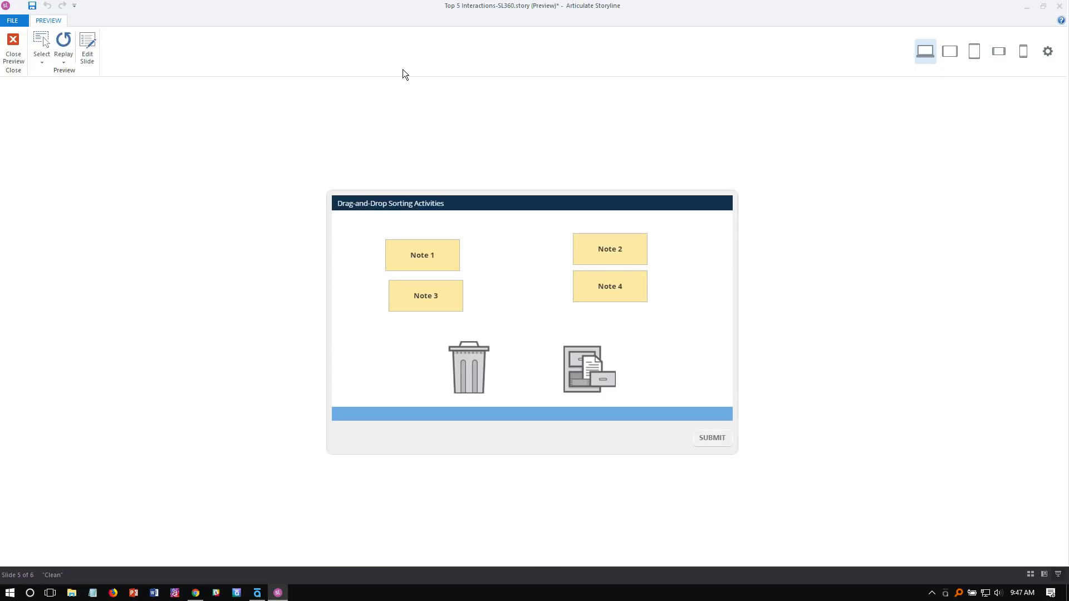
left_click_drag(418, 248, 473, 361)
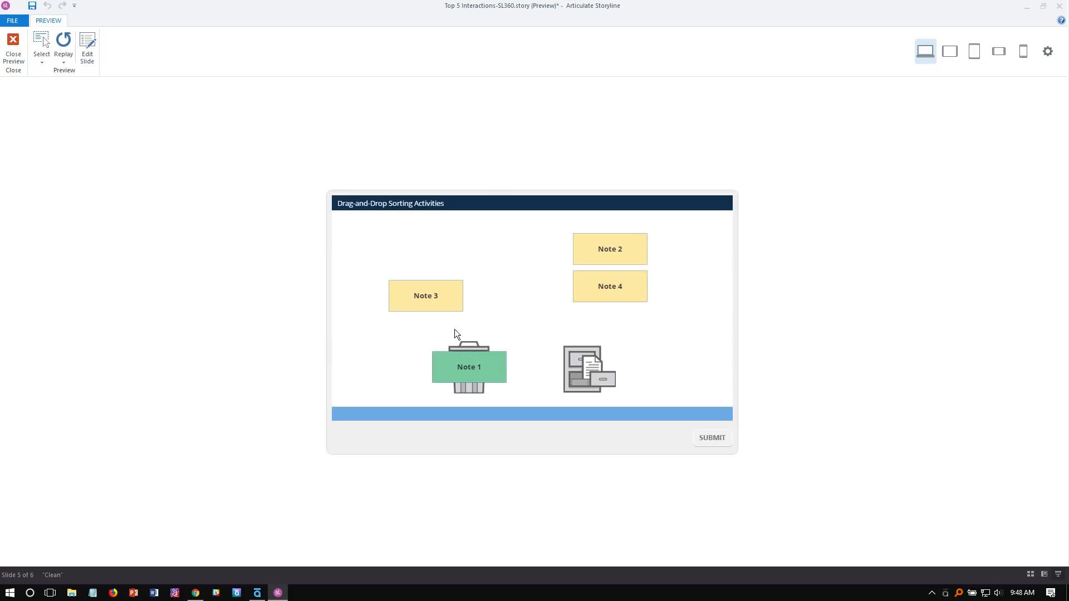
left_click_drag(435, 298, 474, 383)
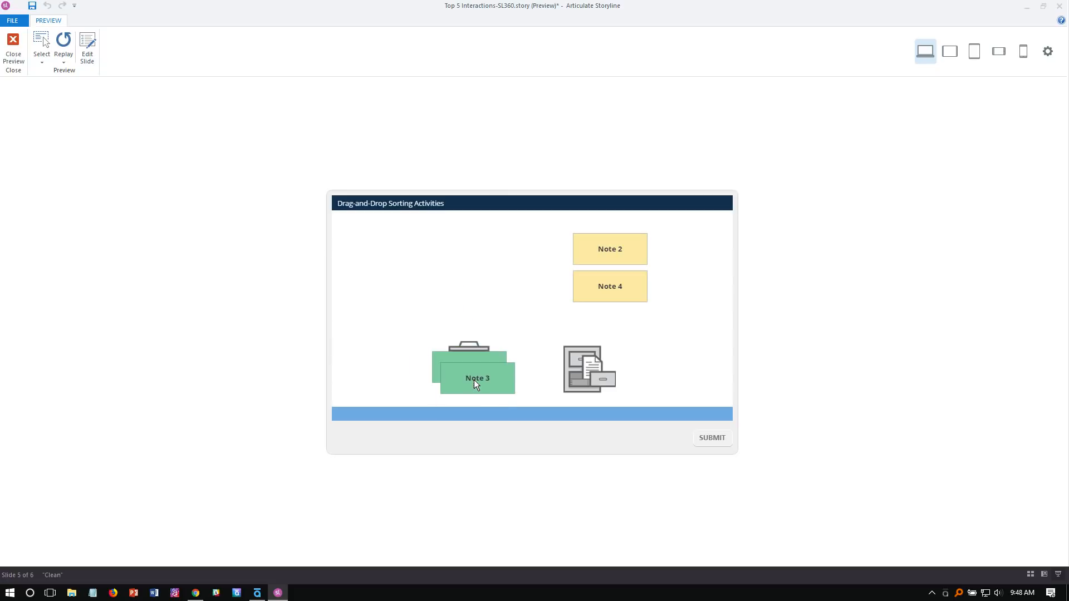
left_click(21, 59)
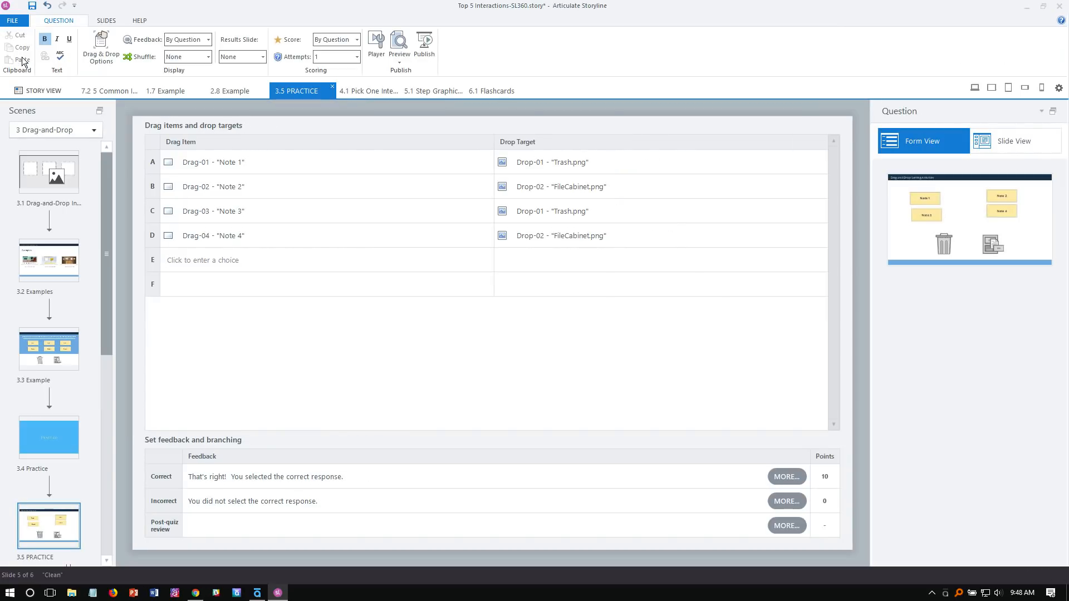
- Set dropped items to snap to their drop target as Free in the Drag & Drop Options
left_click(102, 59)
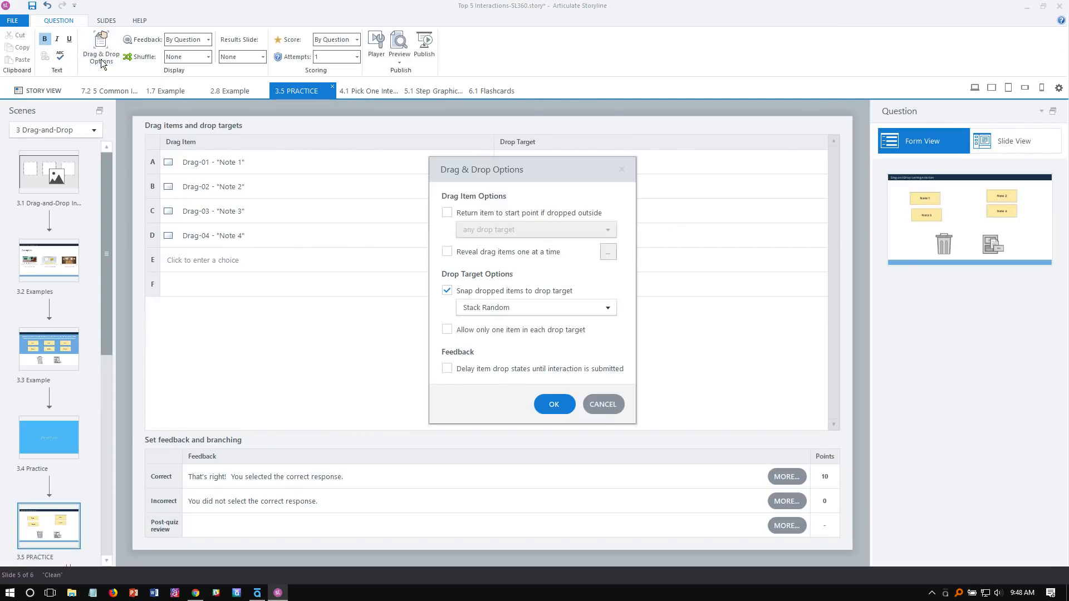
left_click(495, 311)
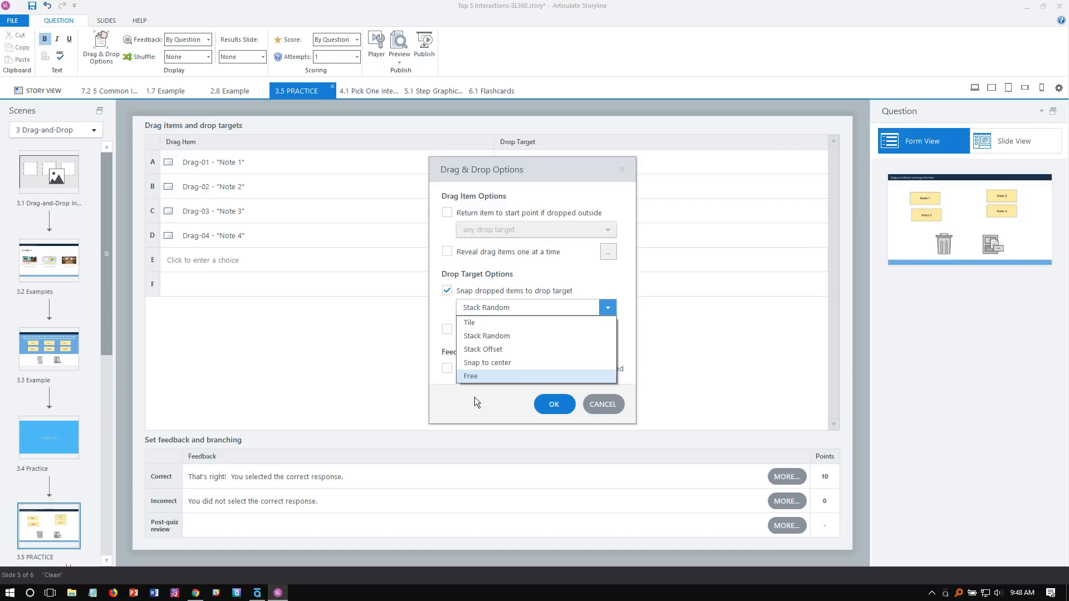
left_click(468, 376)
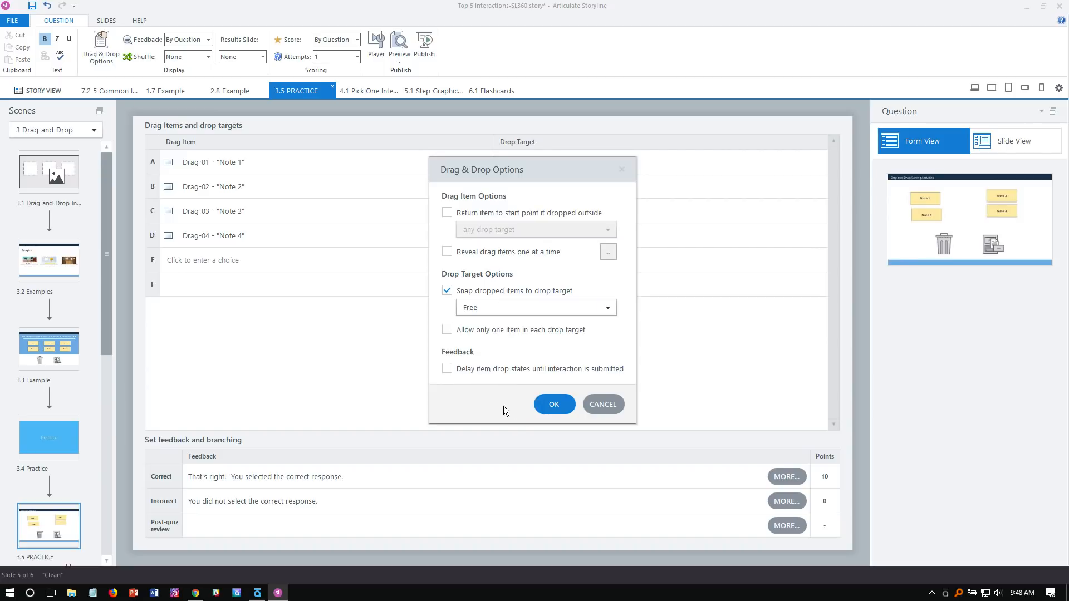
left_click(554, 405)
- Preview only this slide again and drop Note 3 onto the trash can to test the Free placement
left_click(399, 61)
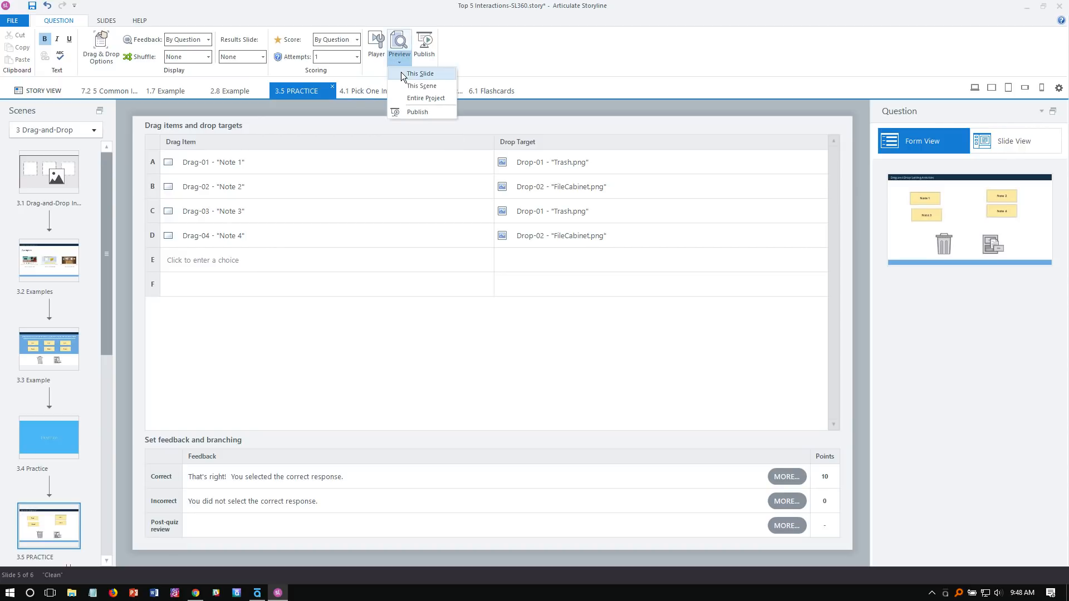
left_click(400, 72)
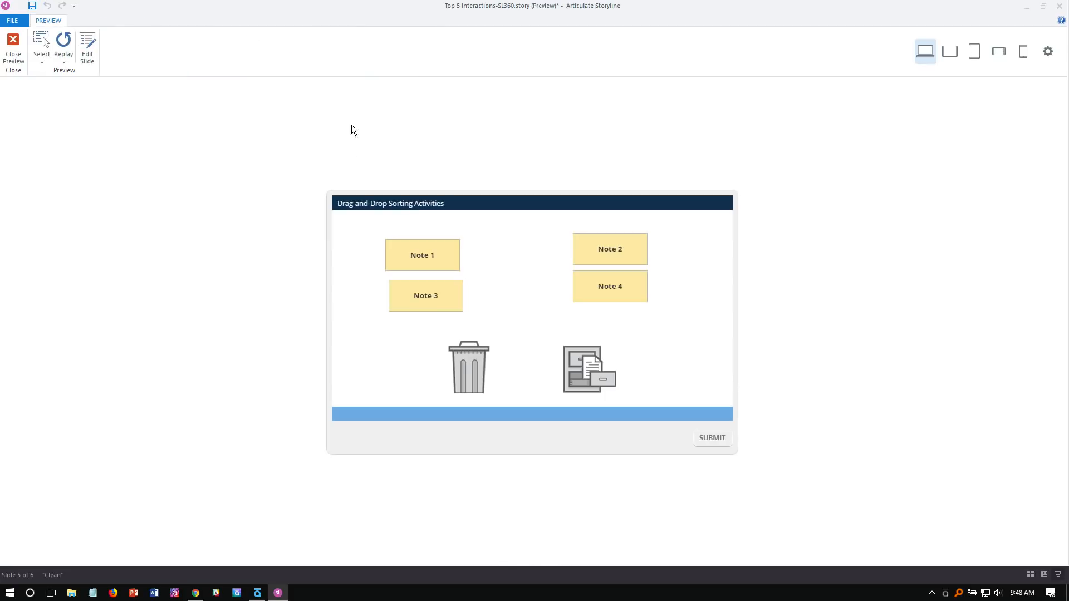
left_click_drag(406, 299, 492, 353)
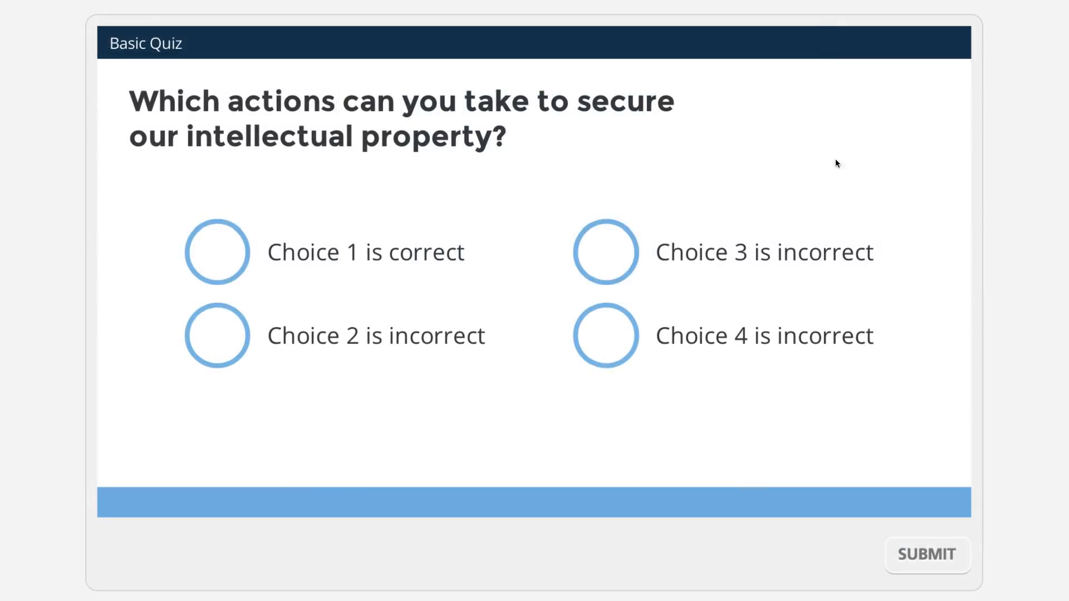
- Try the different choices in the Basic Quiz, submit Choice 1, and continue past the feedback
left_click(628, 251)
left_click(592, 333)
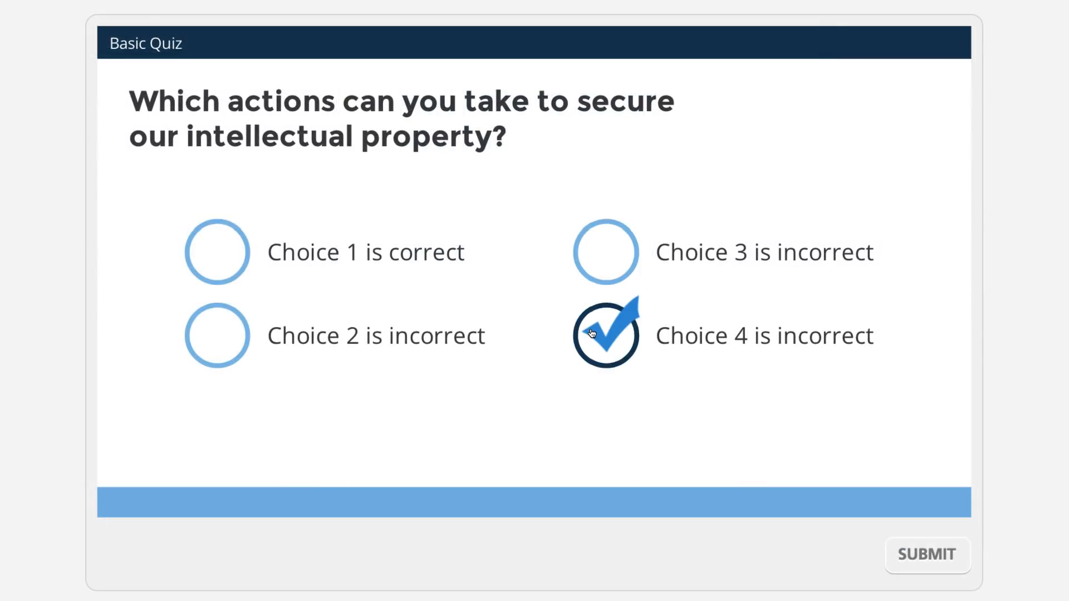
left_click(217, 361)
left_click(218, 273)
left_click(218, 341)
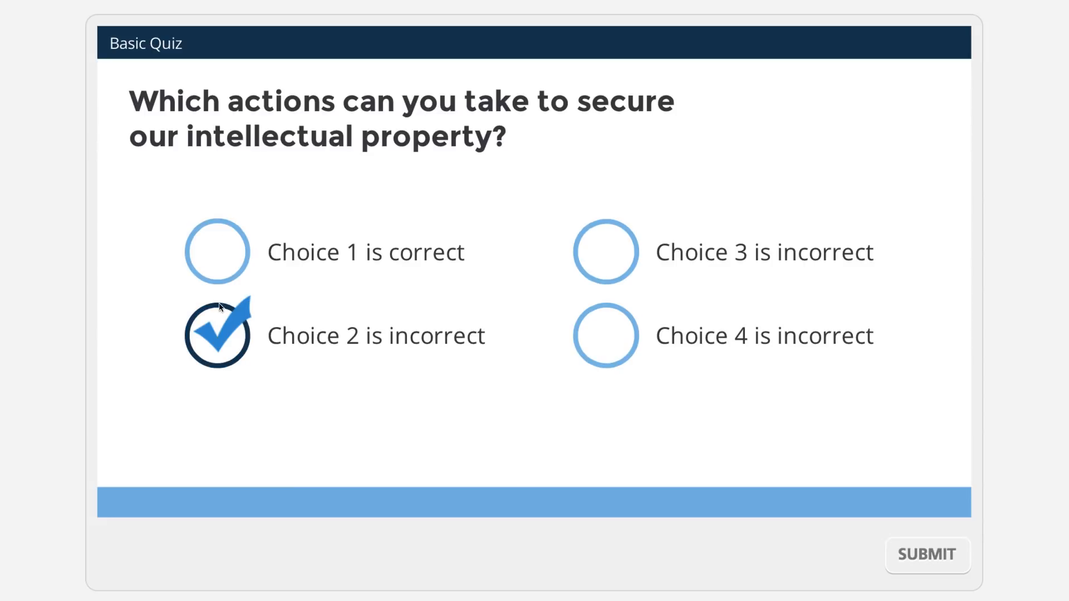
left_click(223, 277)
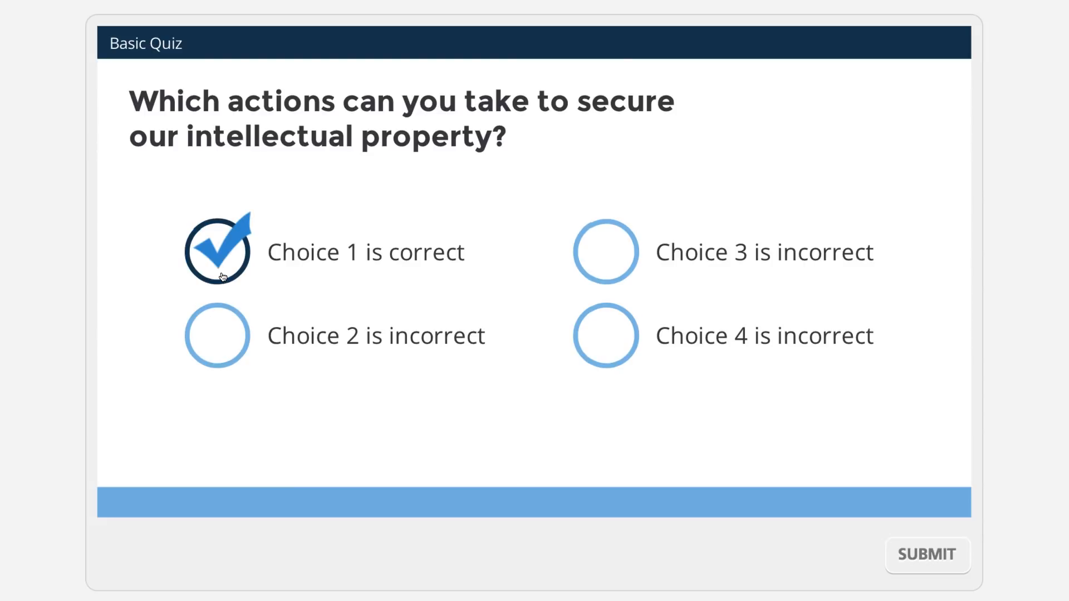
left_click(913, 563)
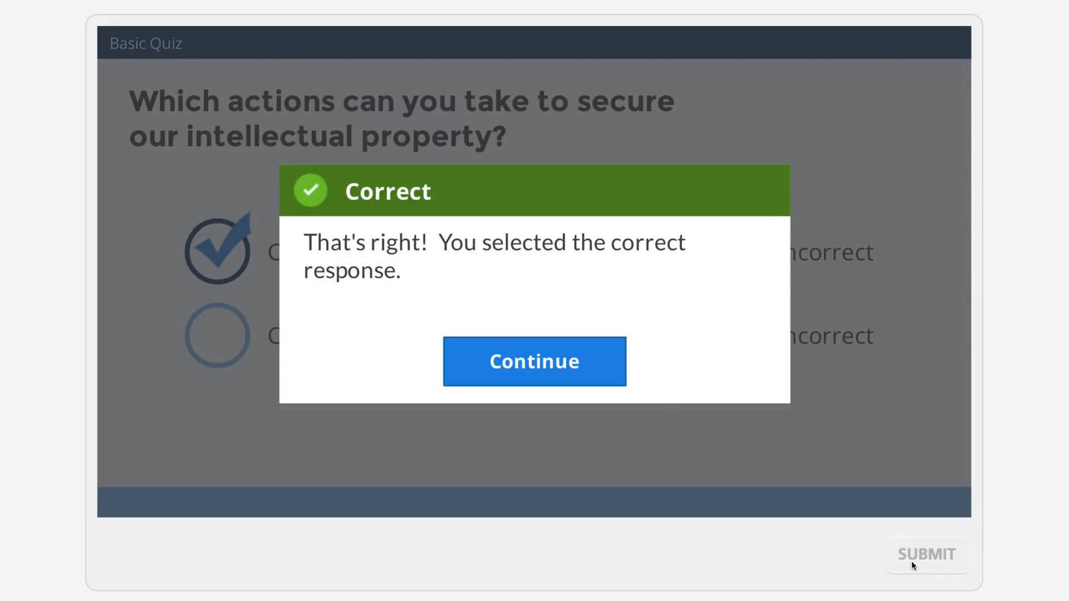
left_click(573, 373)
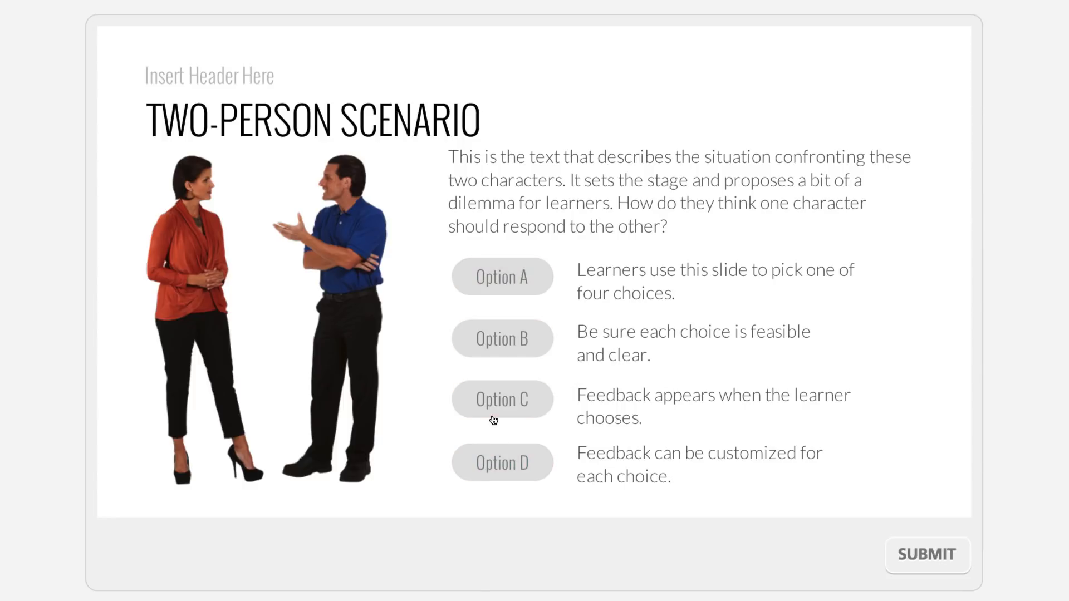
- Answer the Two-Person Scenario with Option A, submit it, and continue past the feedback
left_click(515, 283)
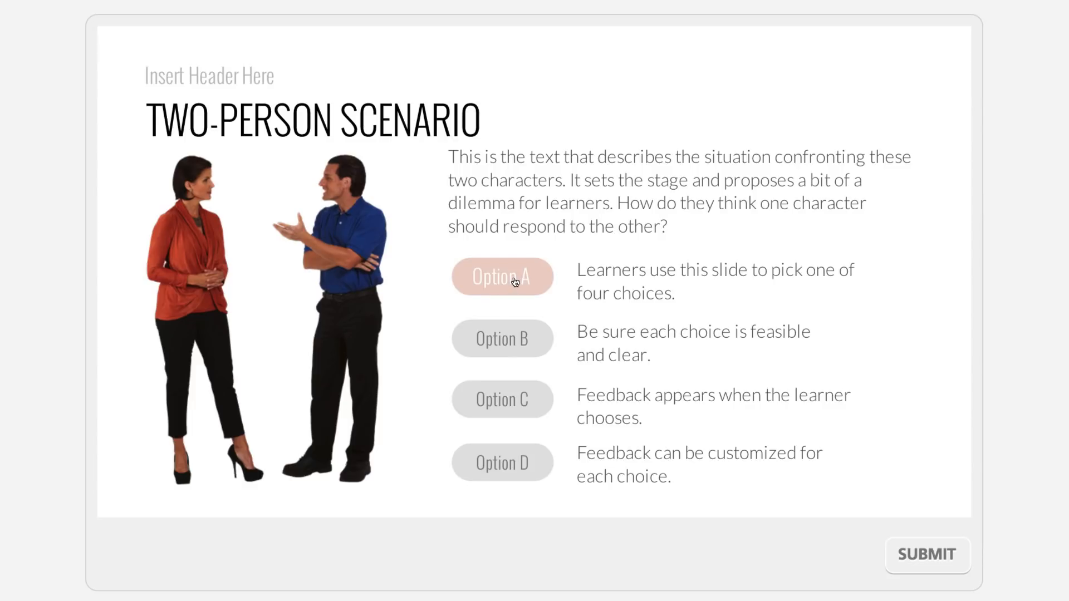
left_click(898, 554)
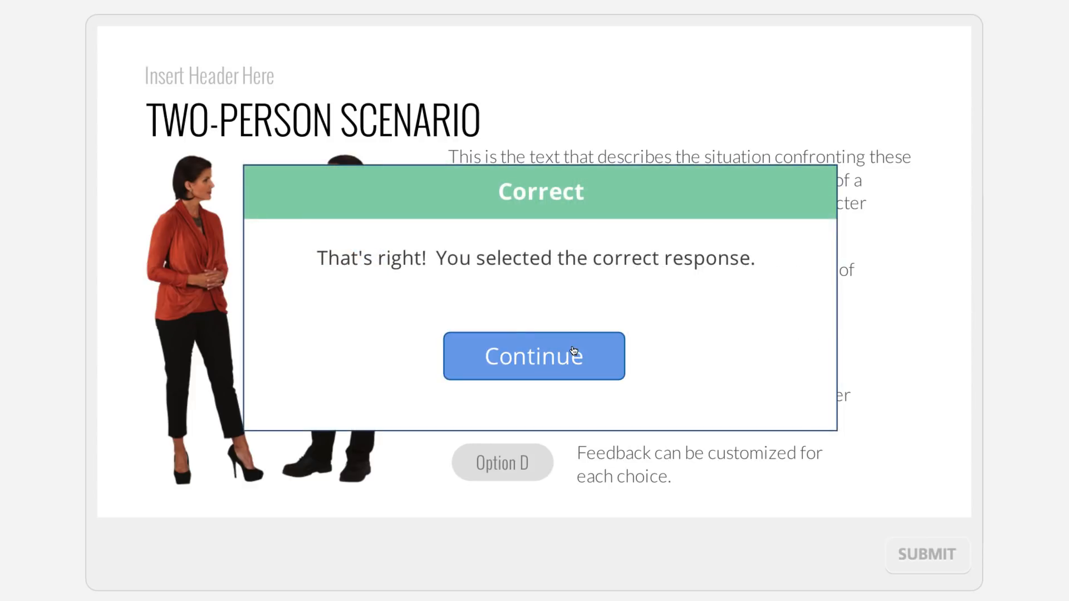
left_click(573, 351)
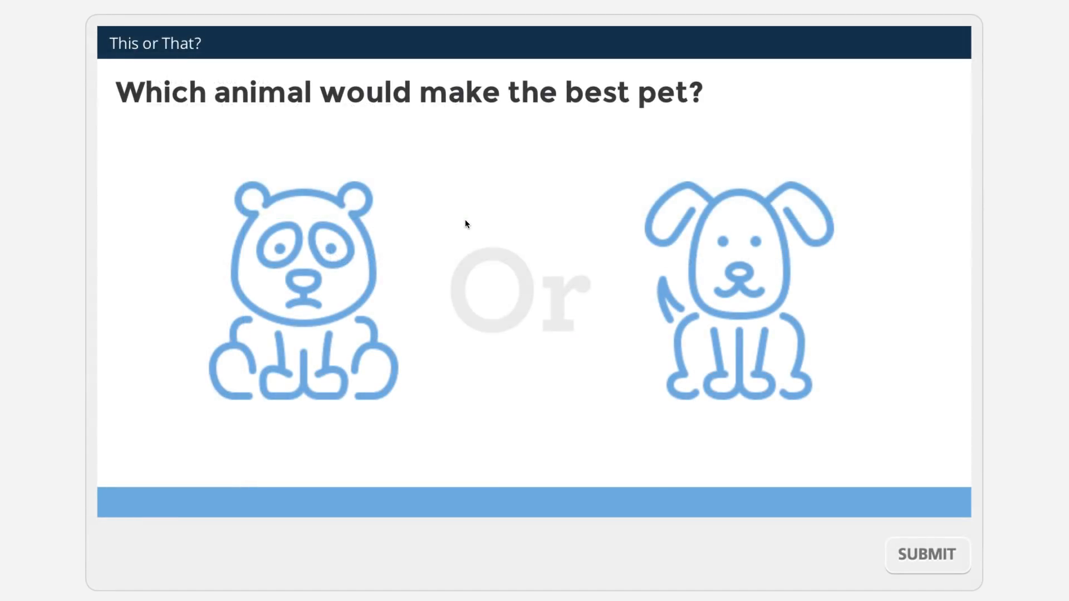
- Alternate between the panda and the dog in the This or That question, choose the dog, and submit it
left_click(367, 274)
left_click(716, 342)
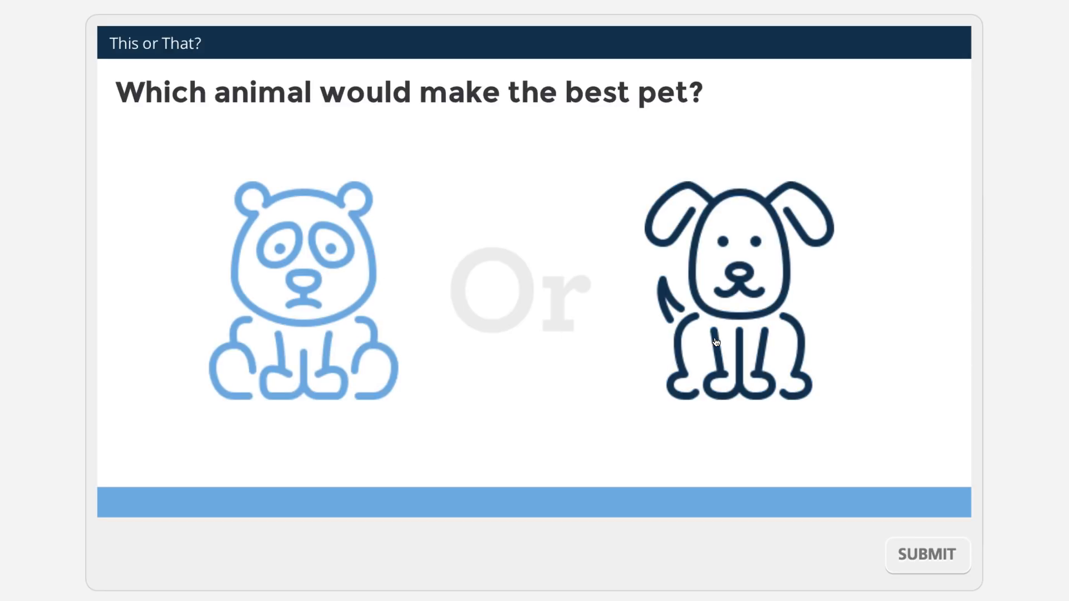
left_click(355, 315)
left_click(756, 391)
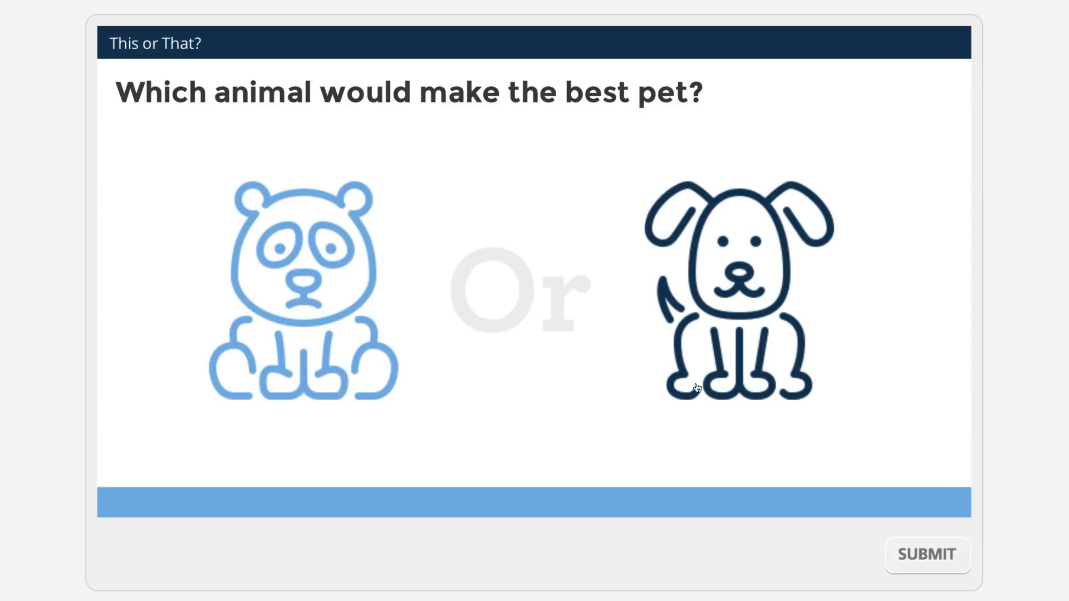
left_click(915, 556)
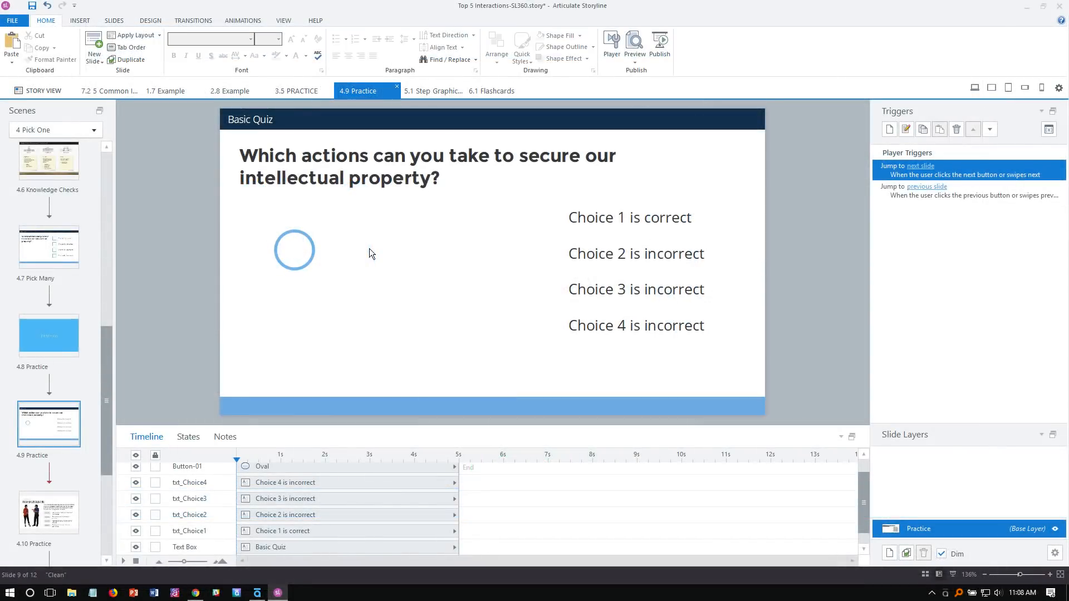
- Examine the Selected state of the answer circle on the 4.9 Practice slide
left_click(300, 253)
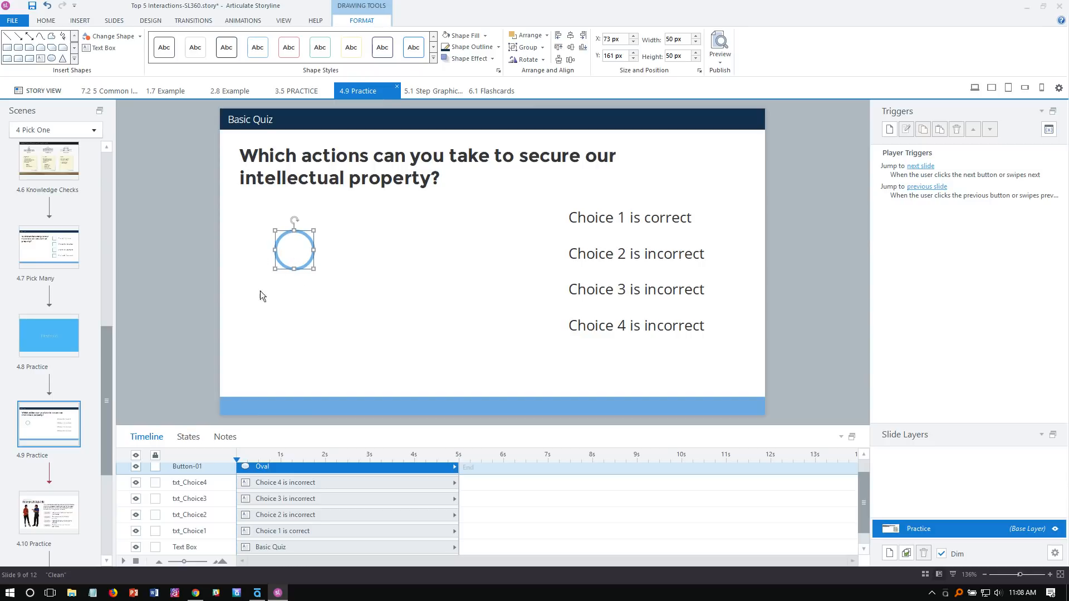
left_click(187, 437)
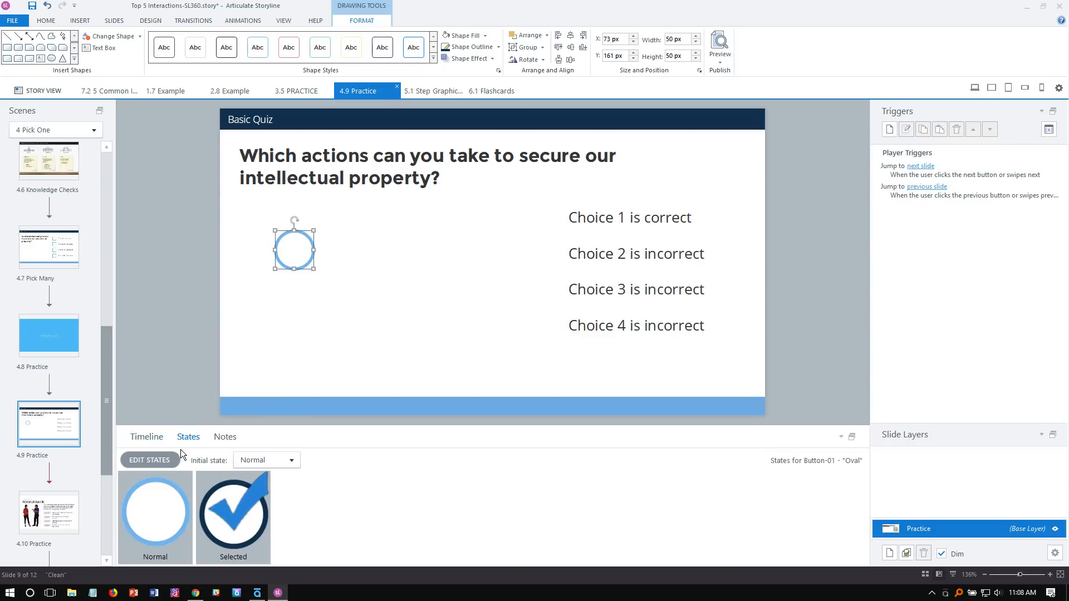
left_click(226, 509)
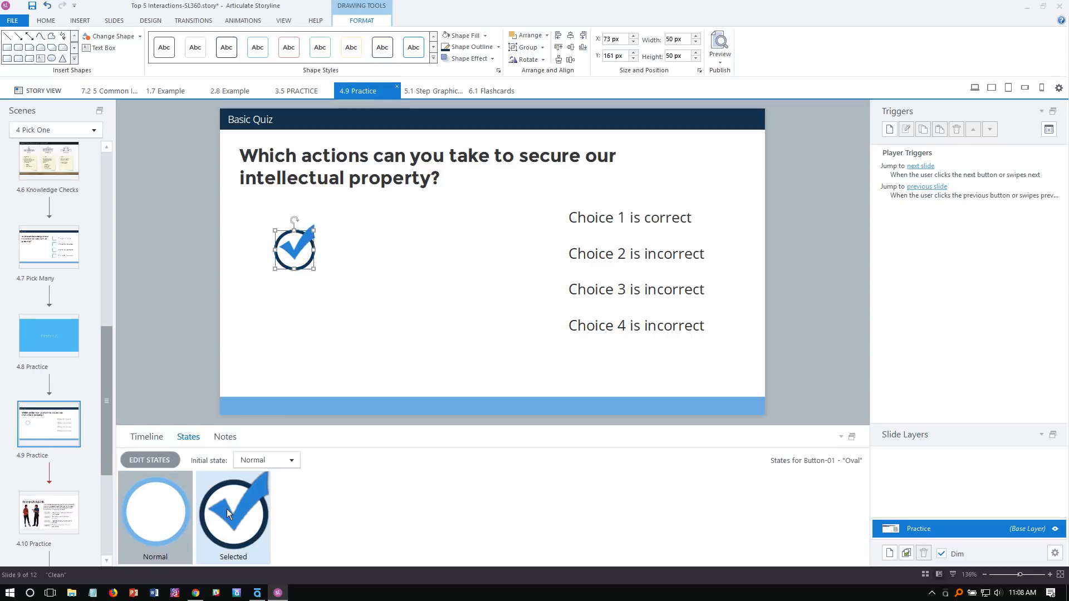
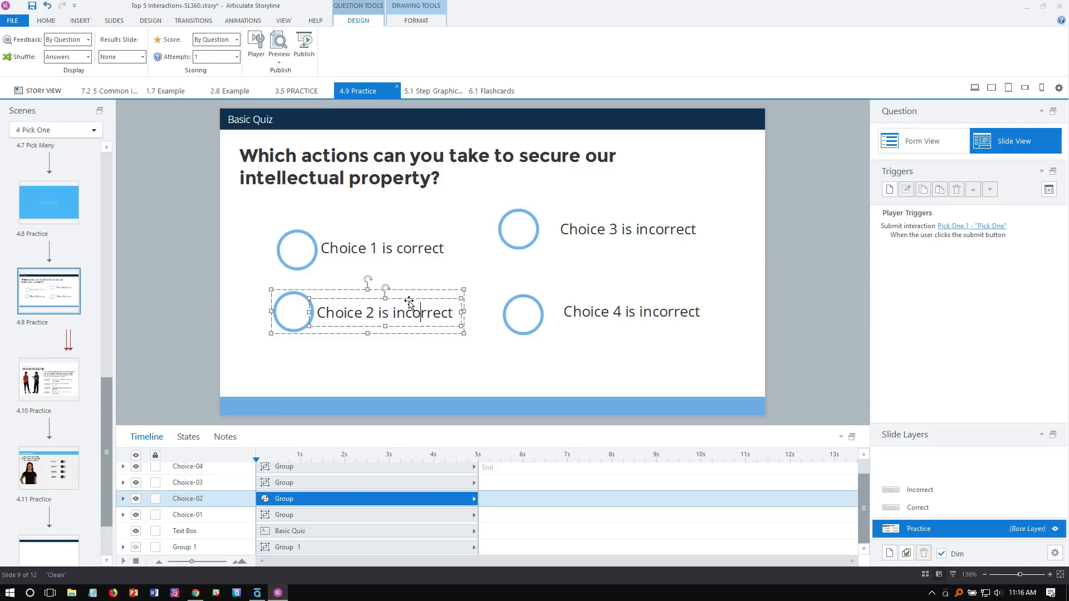
- Check the text box and circle inside the grouped Choice 2 on the Basic Quiz slide
left_click(408, 299)
left_click(286, 315)
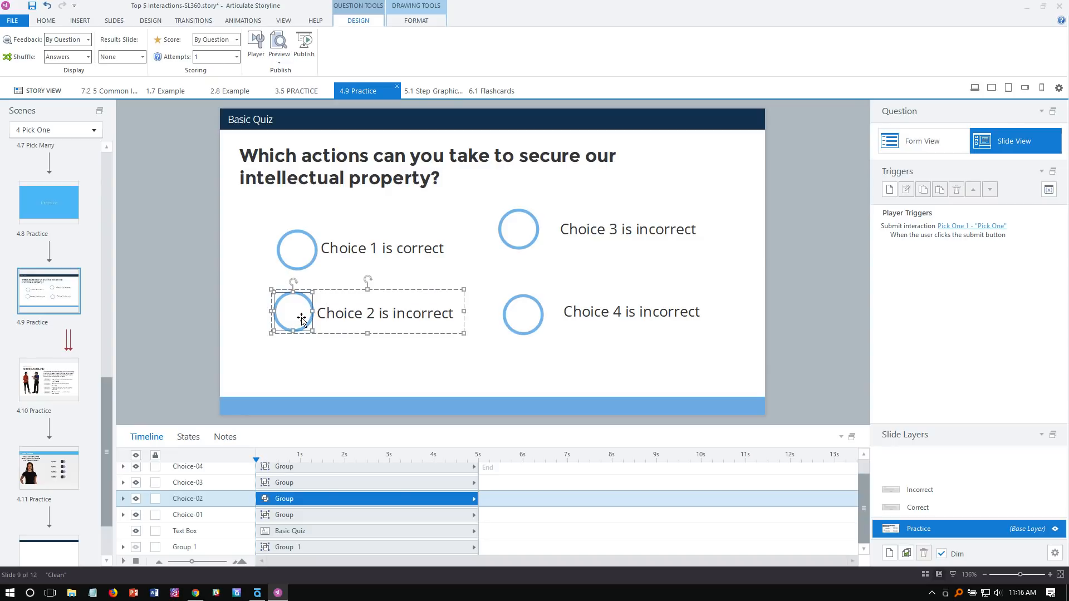
left_click(355, 314)
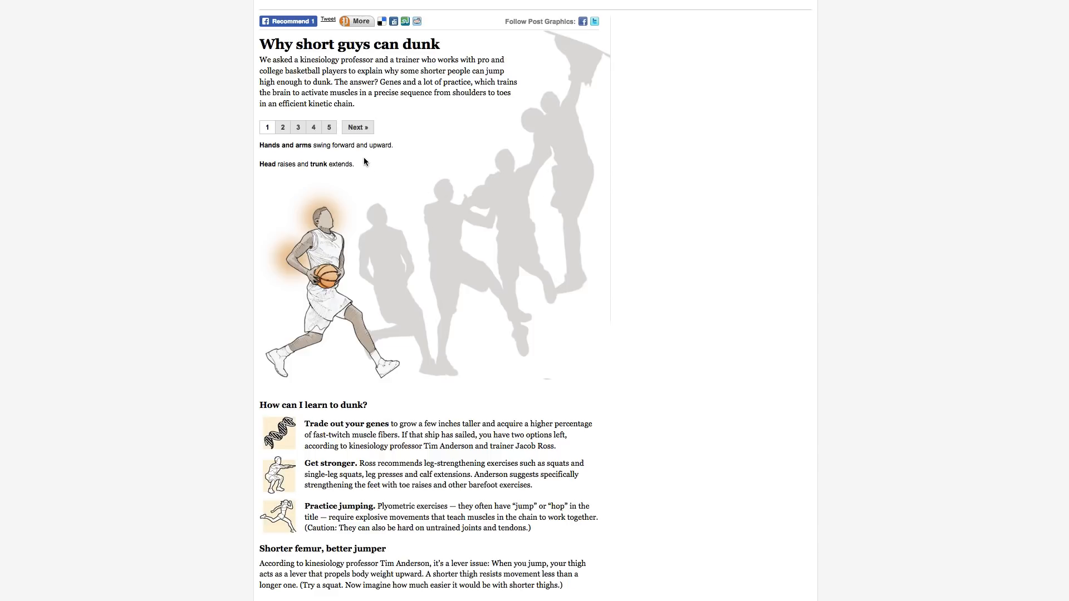
- Step through the "Why short guys can dunk" graphic from step 1 onward
left_click(359, 129)
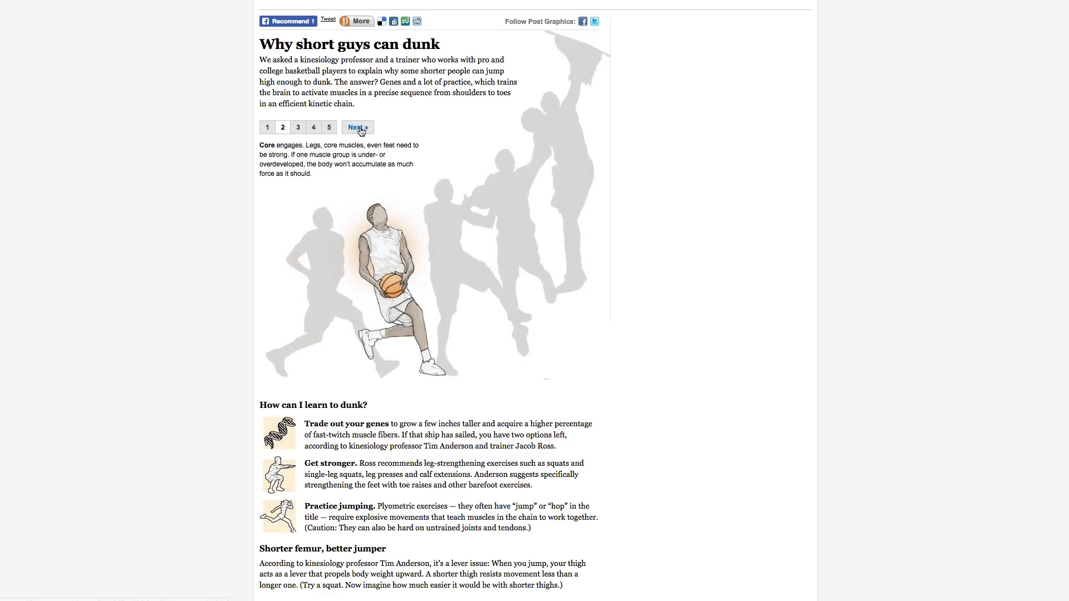
left_click(359, 129)
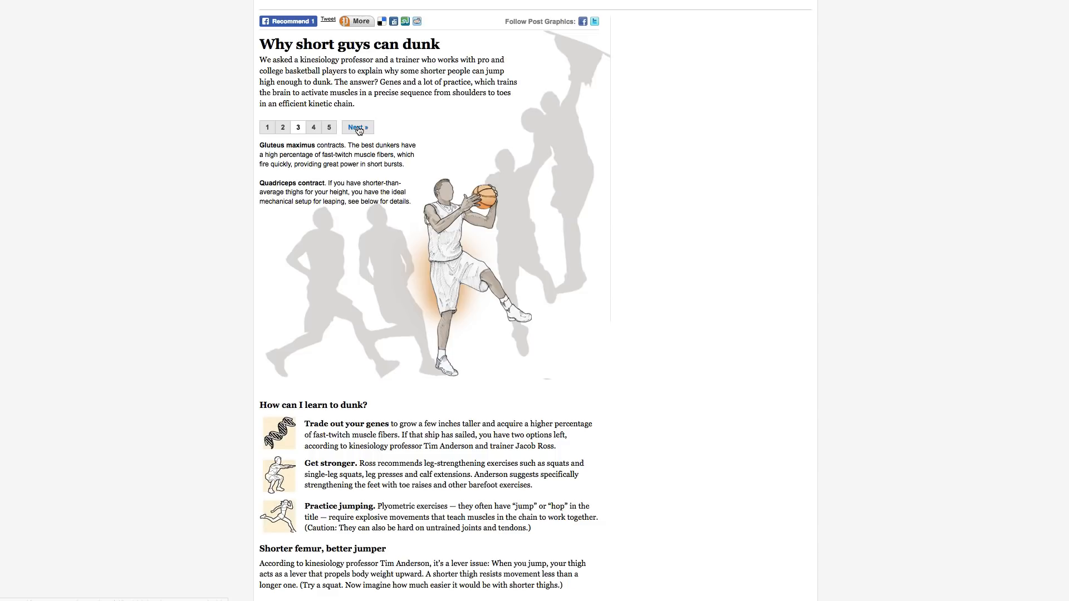
left_click(359, 129)
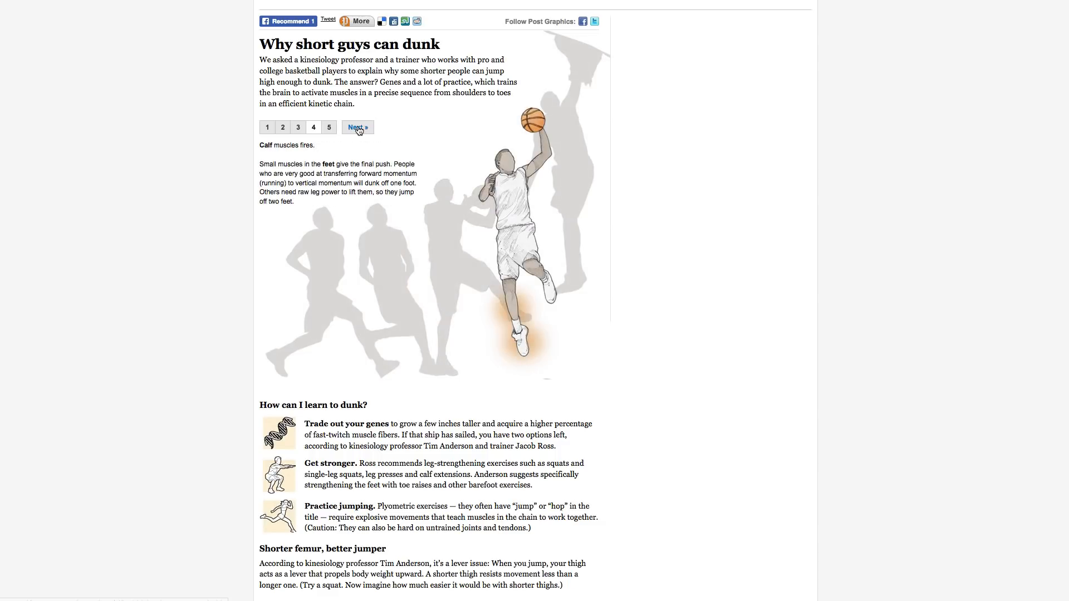
left_click(358, 129)
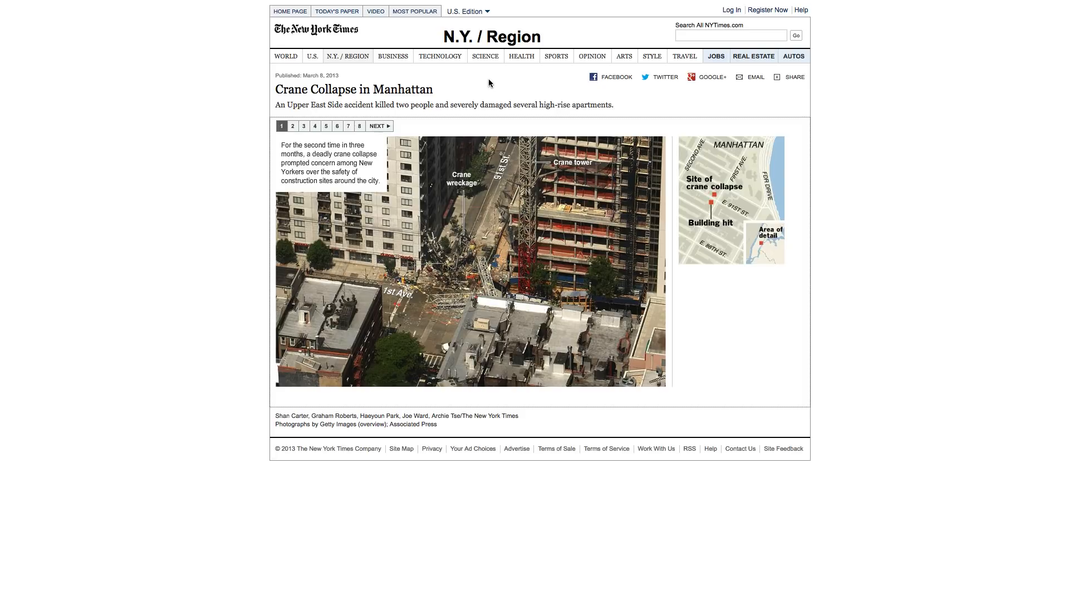
- Step through the Crane Collapse in Manhattan and Gulf oil spill graphics as further process interaction examples
left_click(379, 126)
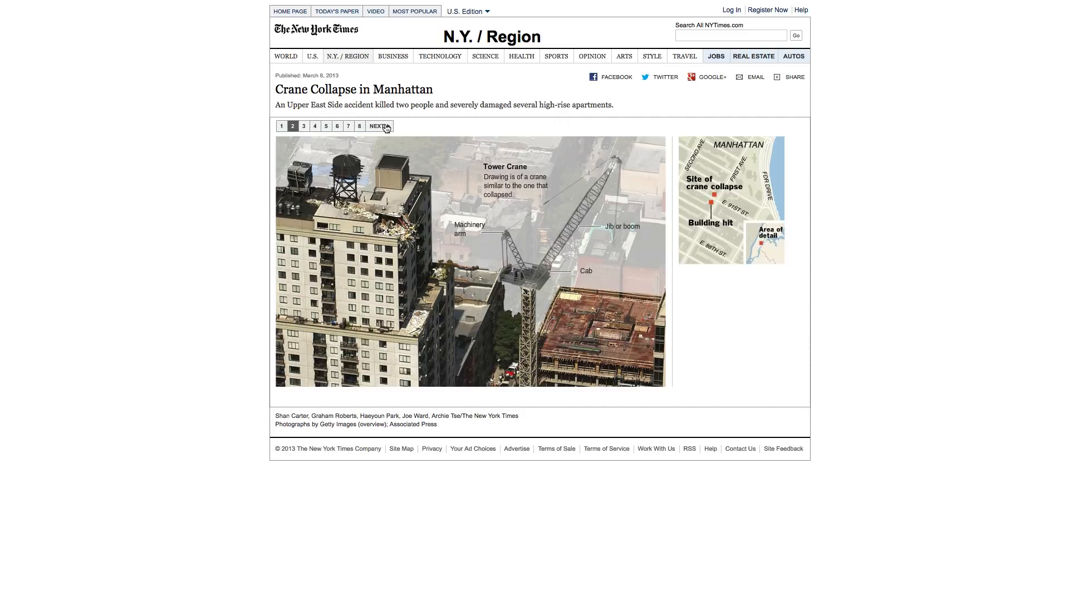
left_click(385, 127)
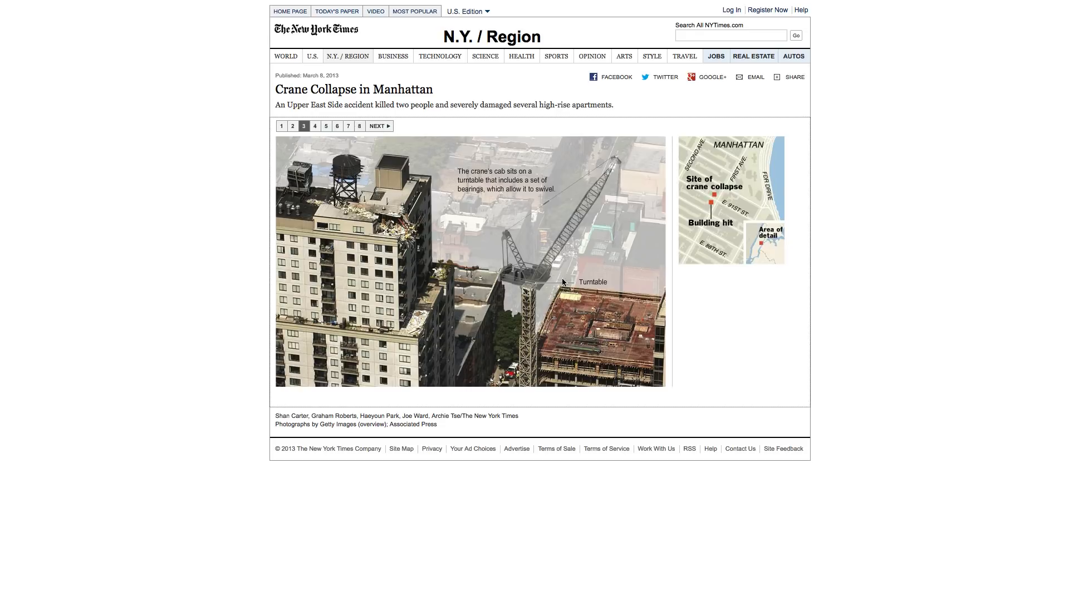
left_click(391, 129)
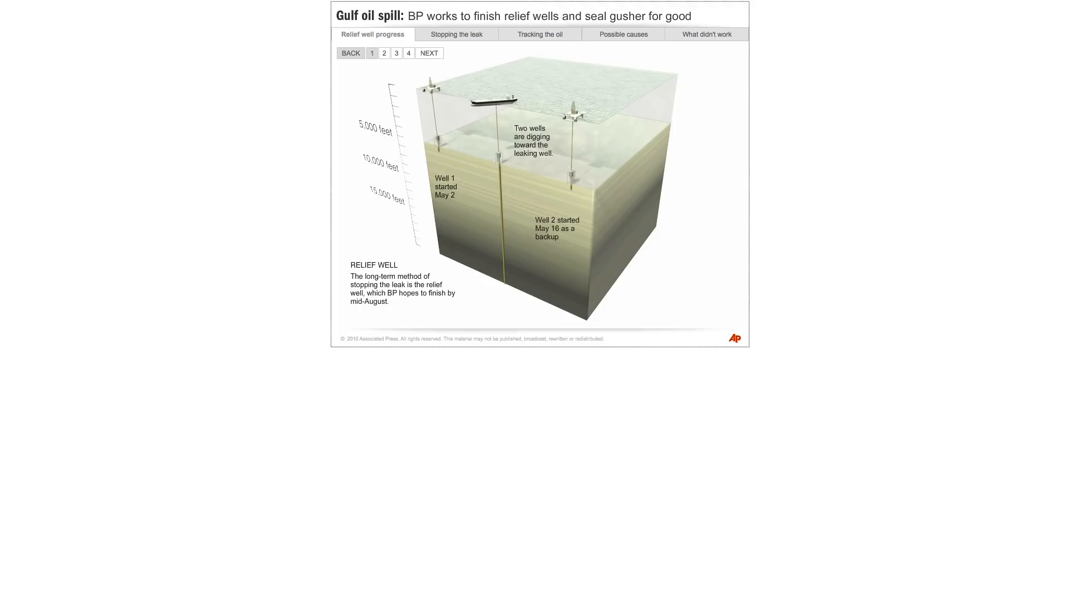
left_click(435, 59)
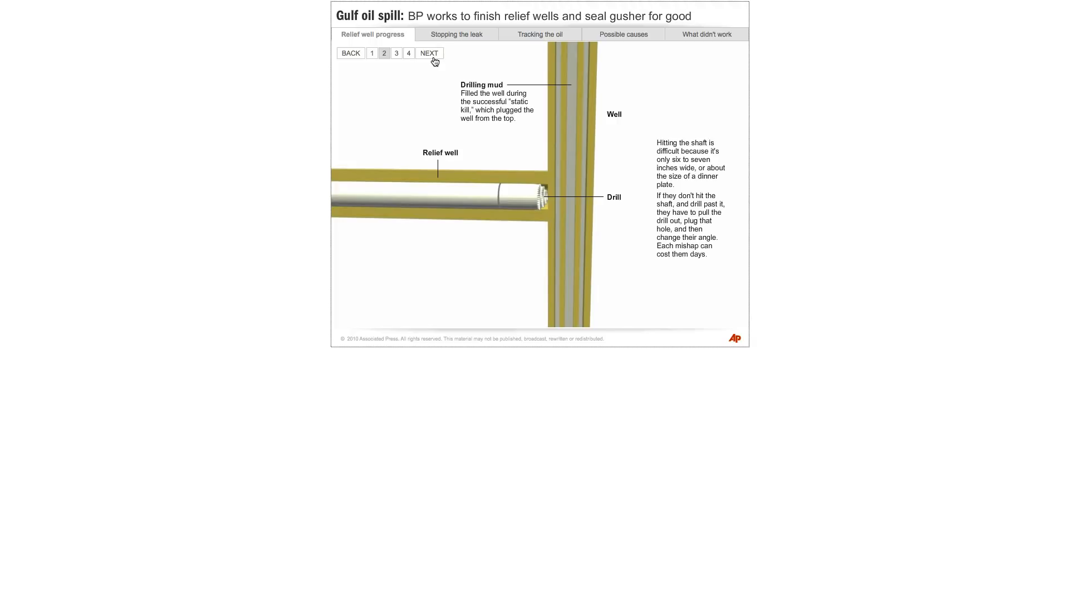
left_click(435, 58)
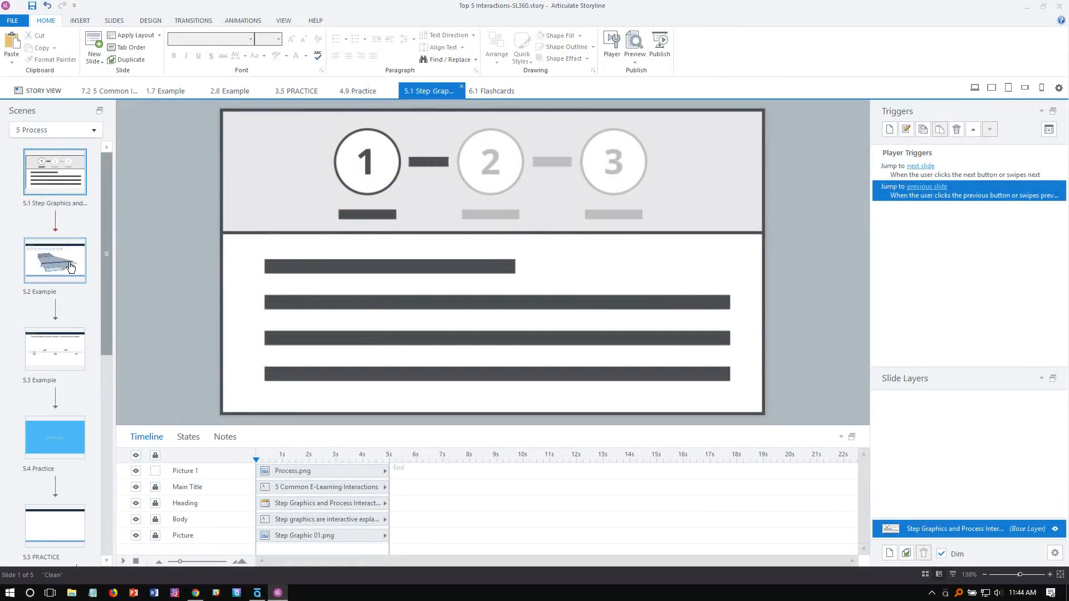
- Open slide 5.2 Example in the Process scene and examine its numbered step buttons, undoing the accidental edit
left_click(70, 267)
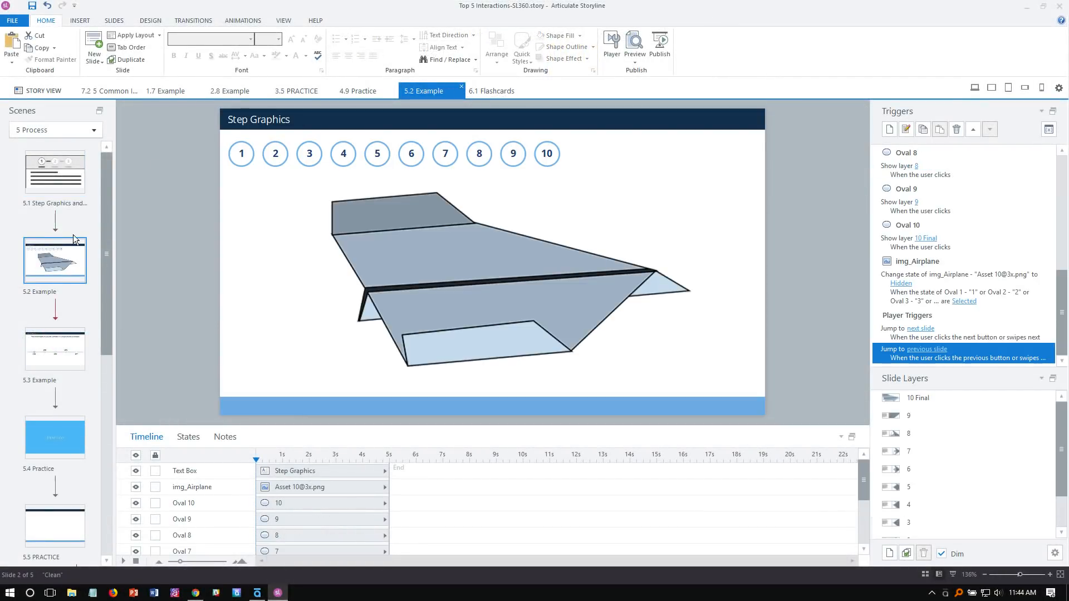
left_click(248, 163)
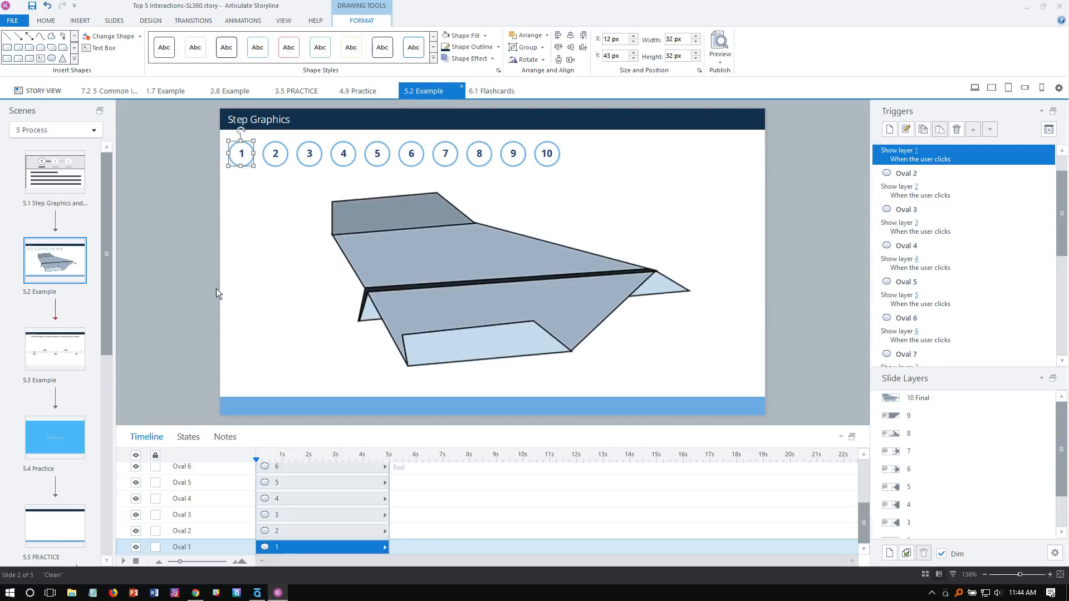
left_click_drag(585, 186, 389, 135)
key("ctrl+z")
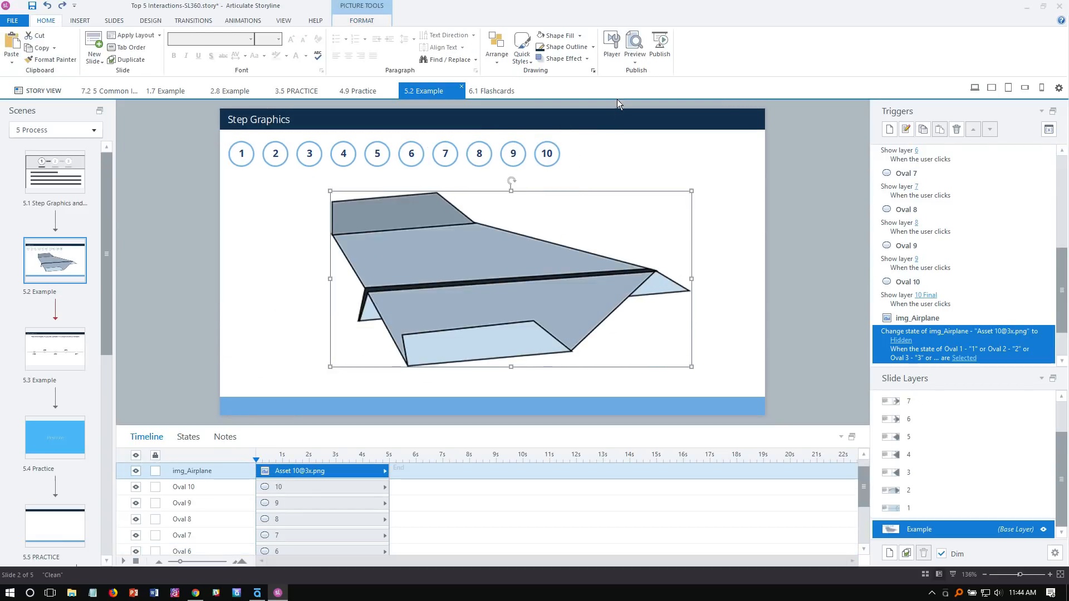
left_click_drag(600, 102, 365, 192)
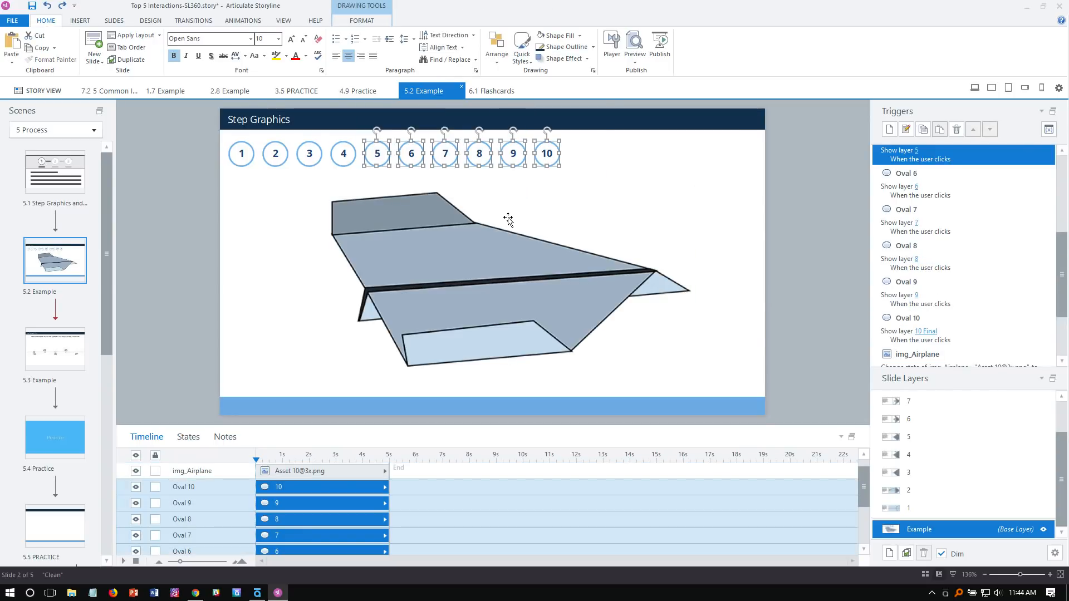
left_click(774, 184)
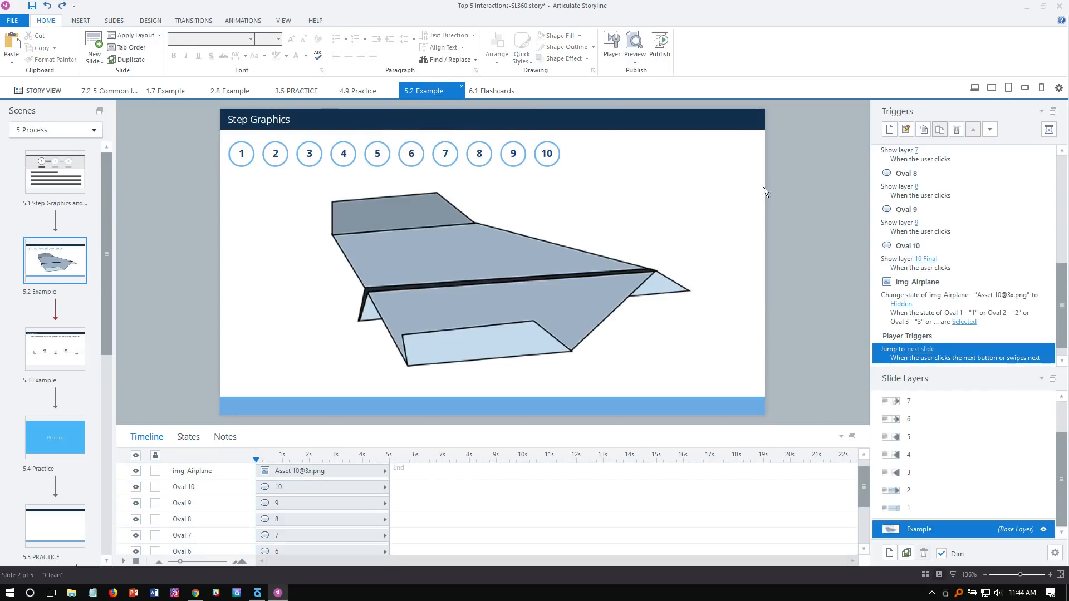
- Preview only this slide, view steps 1, 5 and 6 of the airplane instructions, and close the preview
left_click(633, 64)
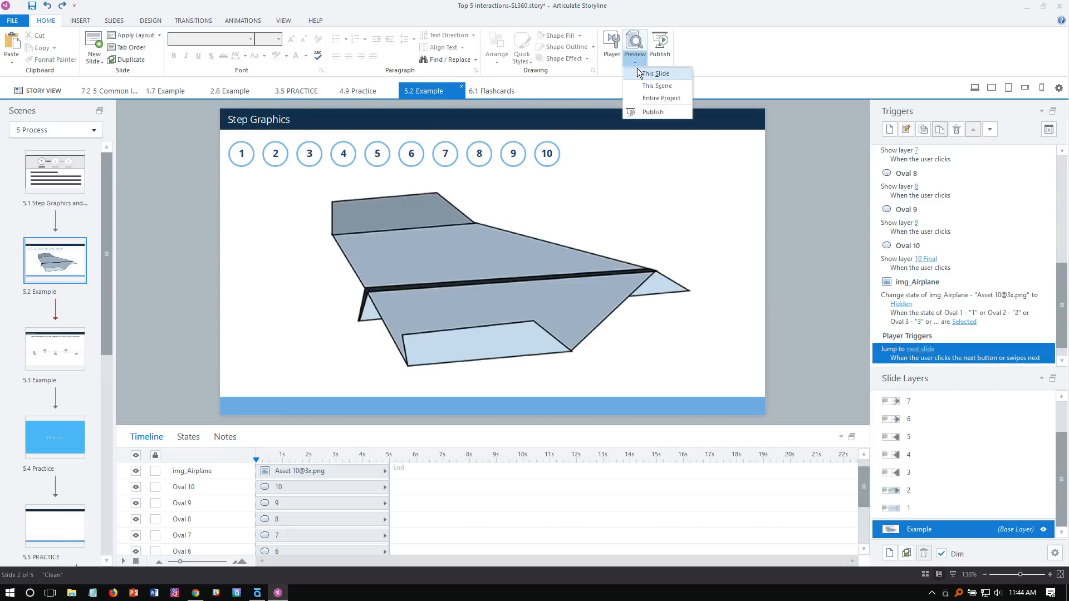
left_click(639, 73)
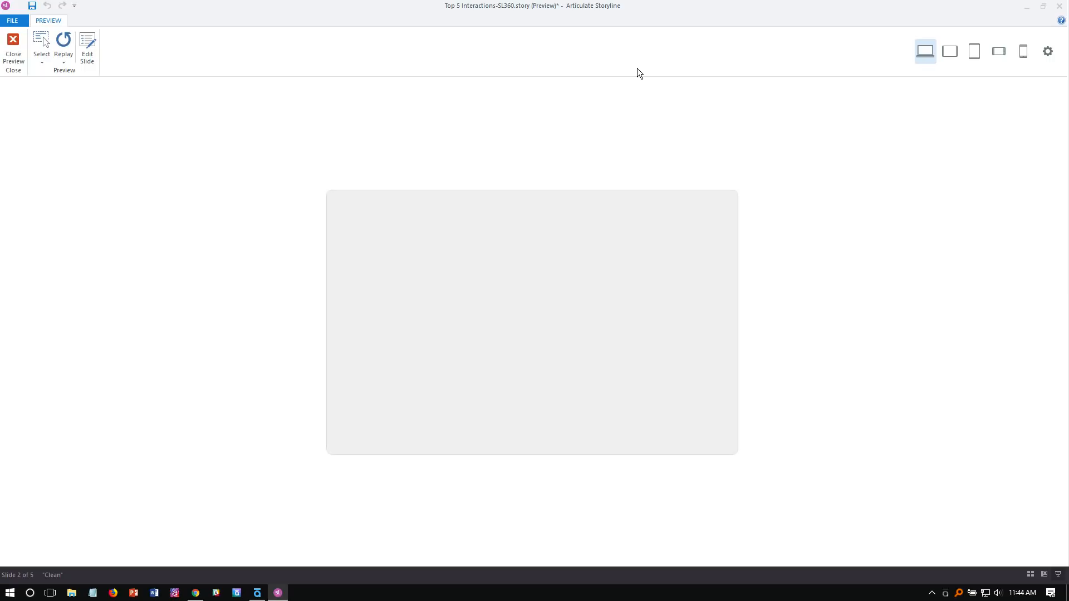
left_click(347, 229)
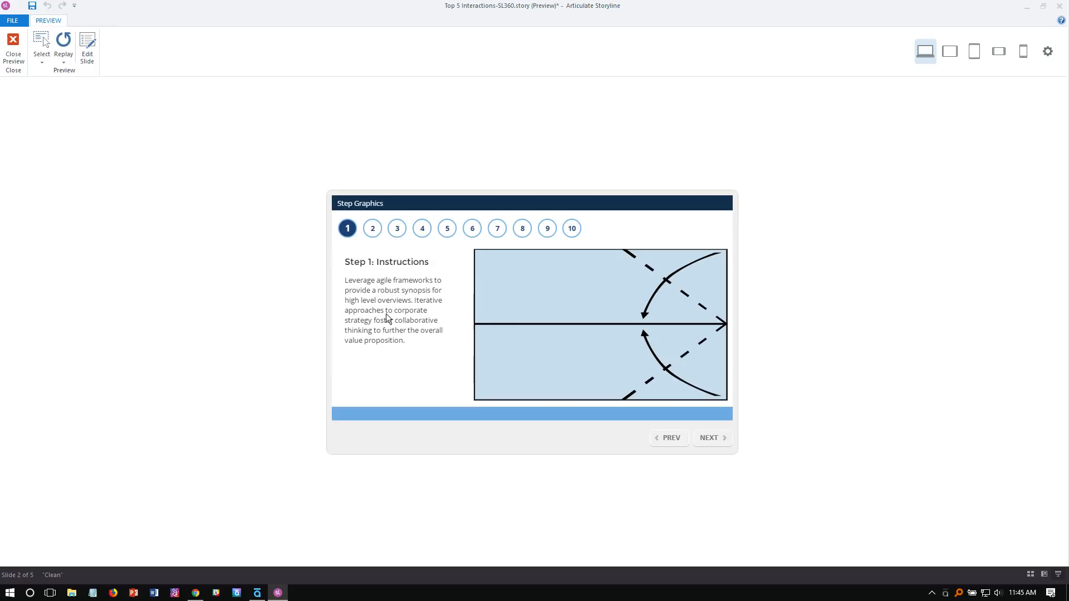
left_click(440, 229)
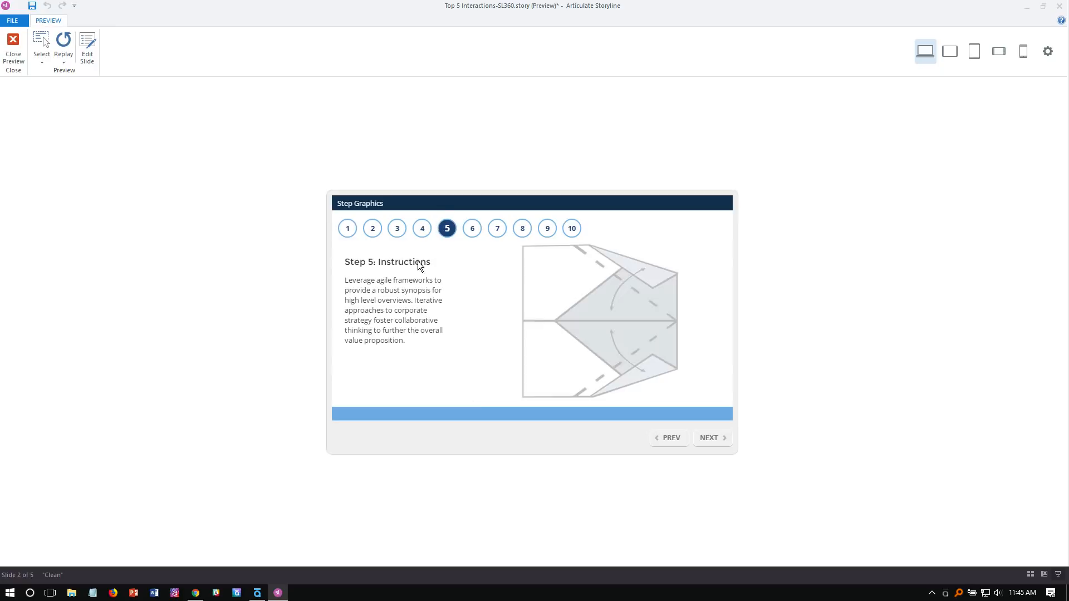
left_click(470, 239)
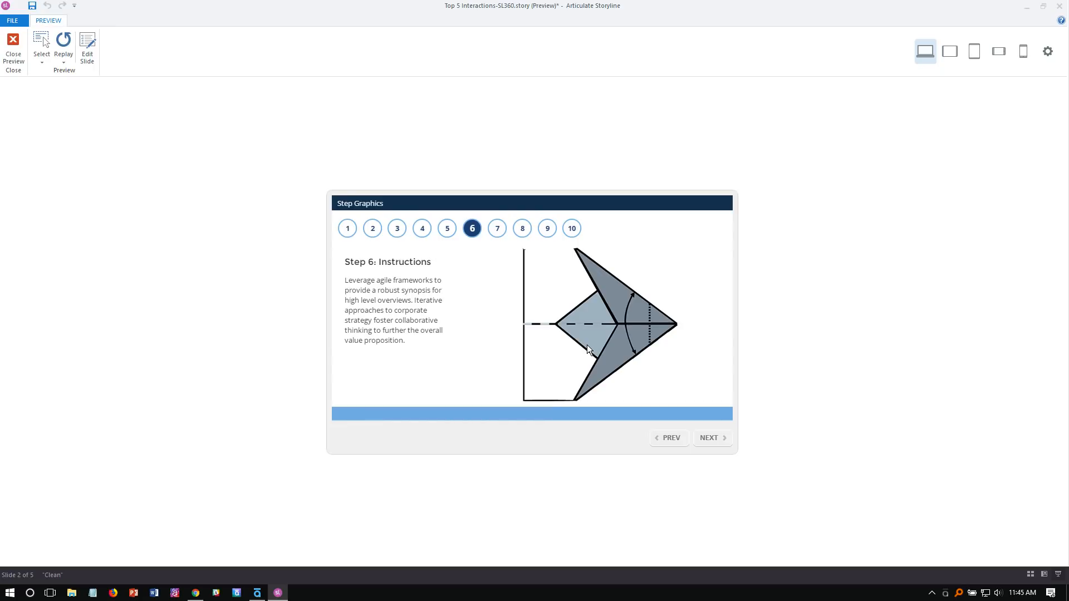
left_click(12, 47)
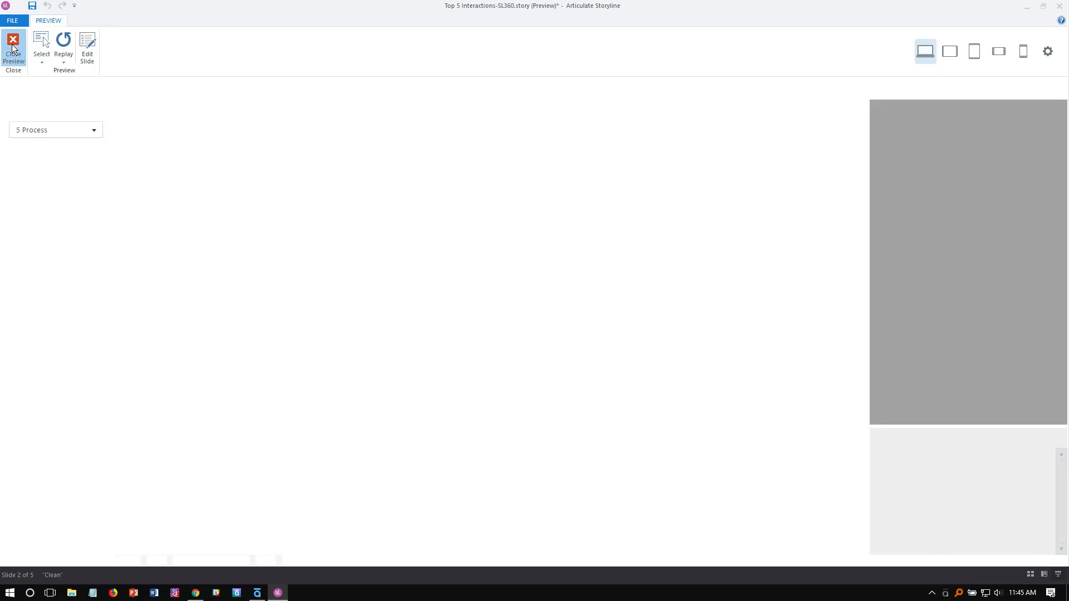
- Examine the trigger on step button 1 and the contents of slide layers 1 through 4
left_click(242, 161)
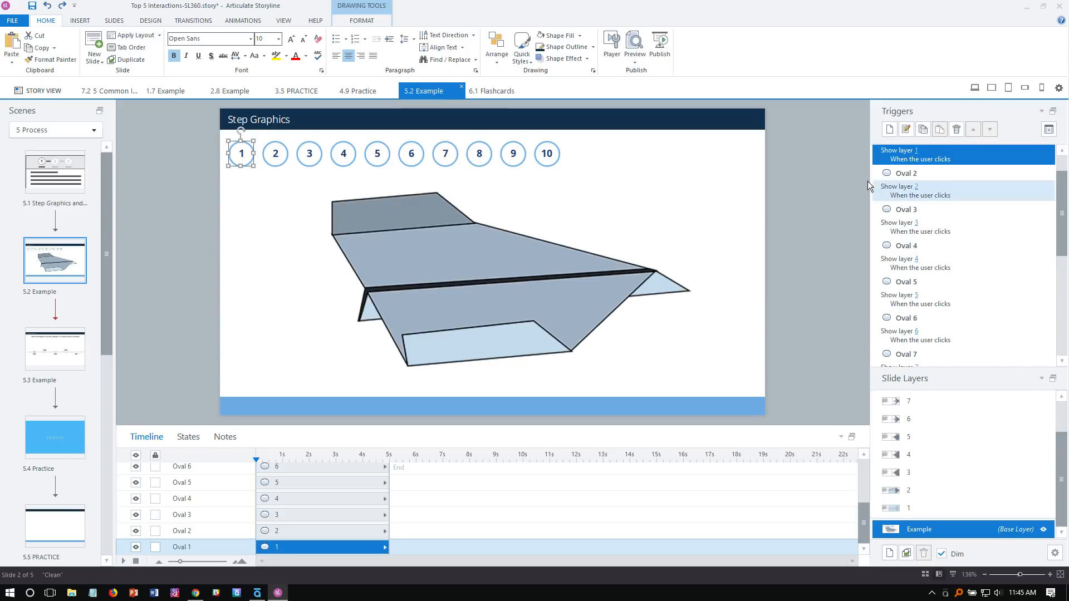
left_click(923, 508)
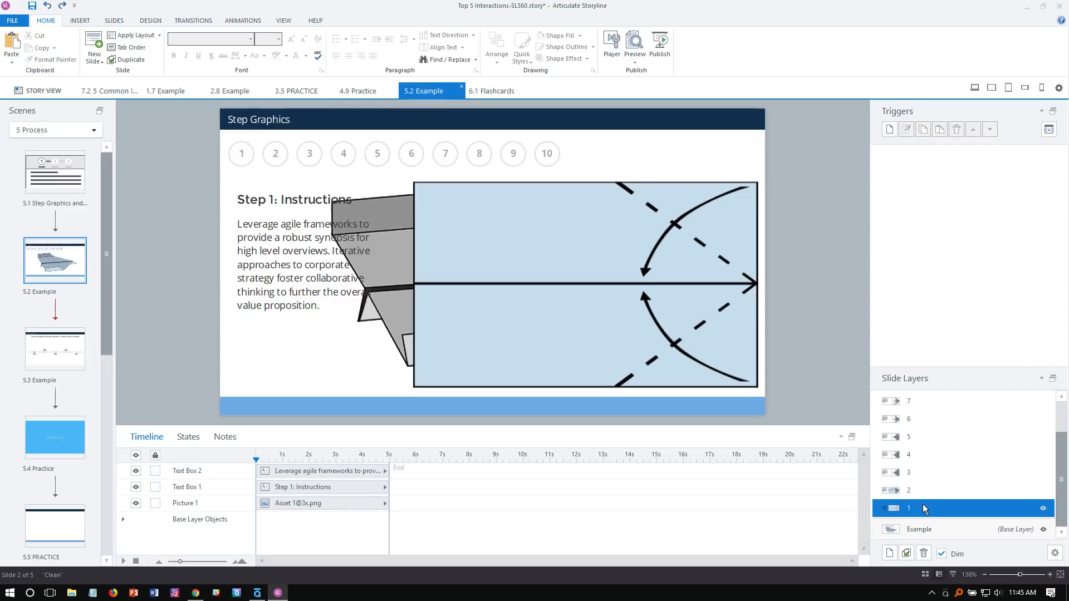
left_click(921, 491)
left_click(923, 471)
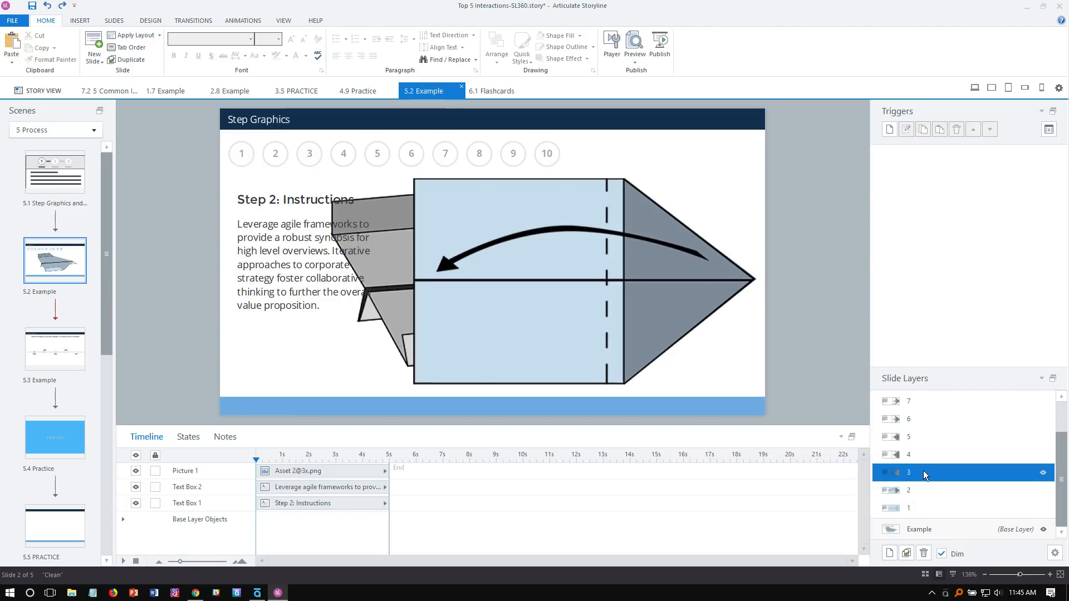
left_click(920, 460)
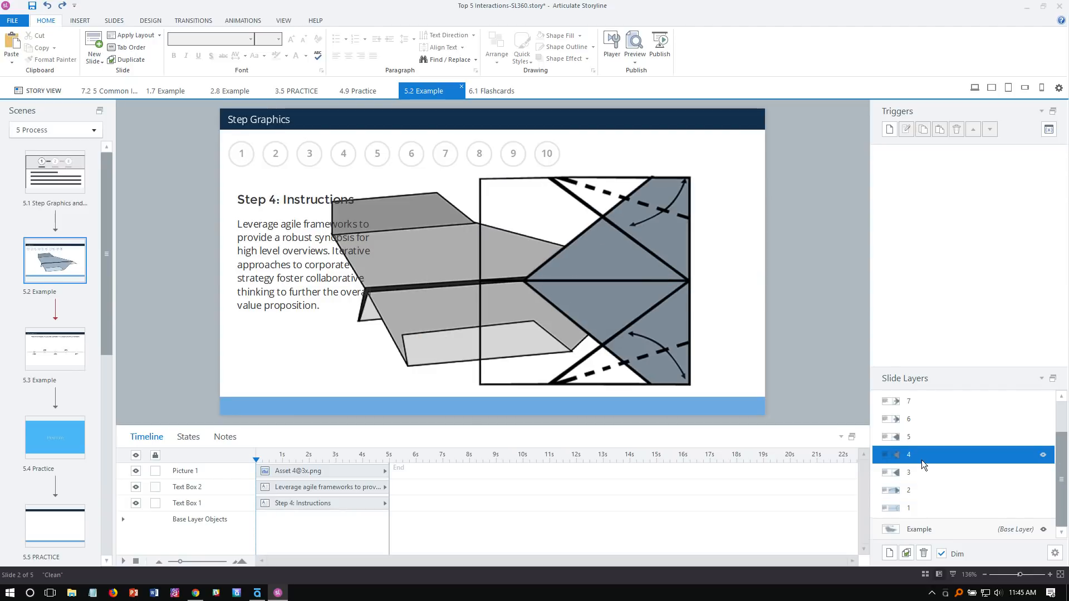
- Return to the base layer and select the airplane image to examine its state-change trigger
left_click(937, 527)
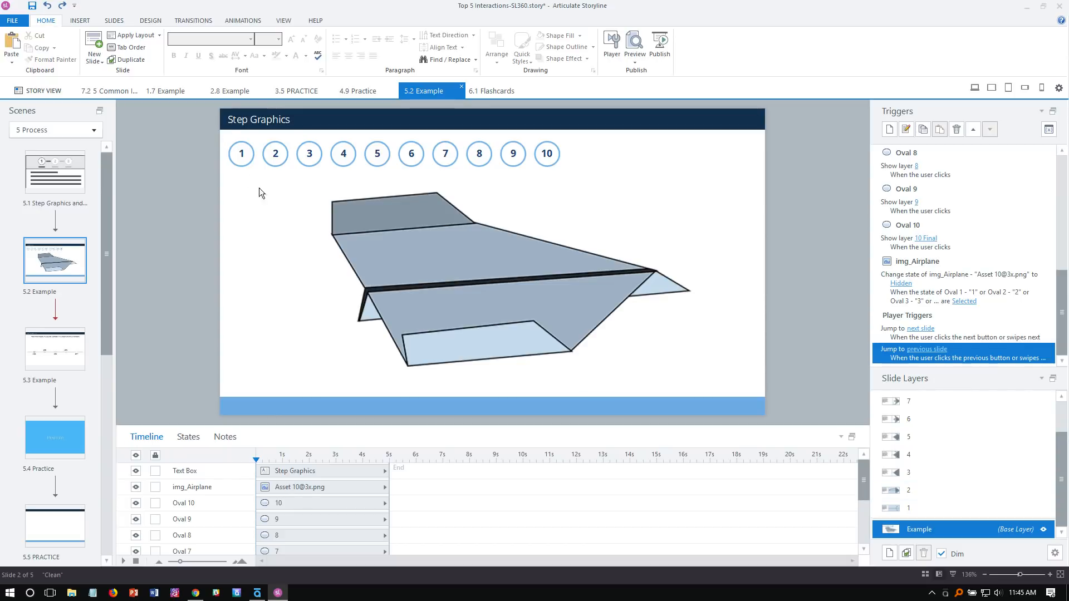
left_click(370, 246)
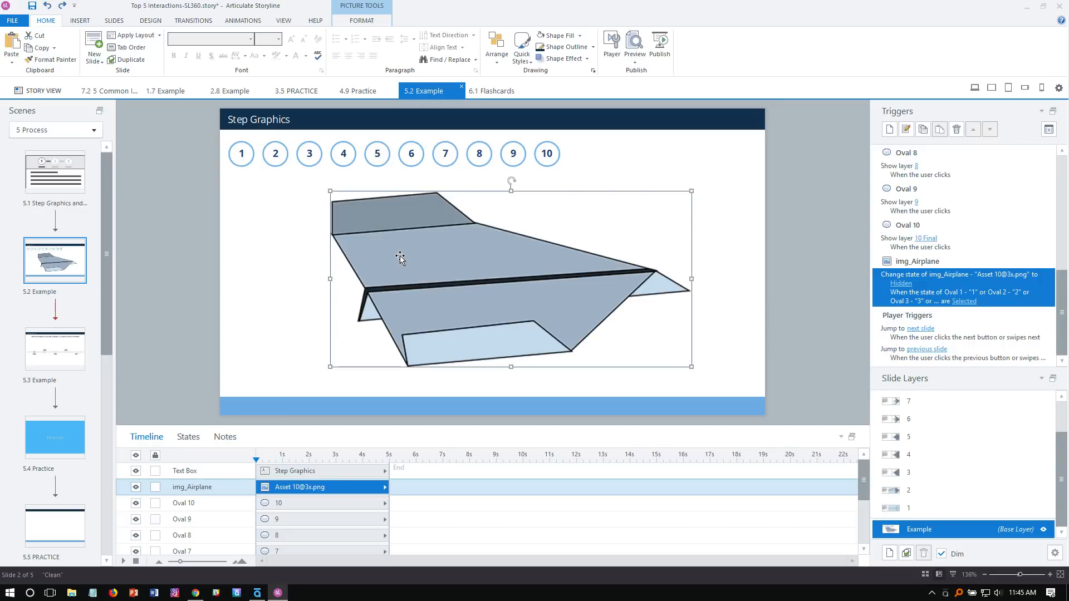
- Select all ten numbered step buttons above the airplane as a group to examine them
left_click_drag(229, 218, 665, 385)
left_click_drag(201, 132, 579, 201)
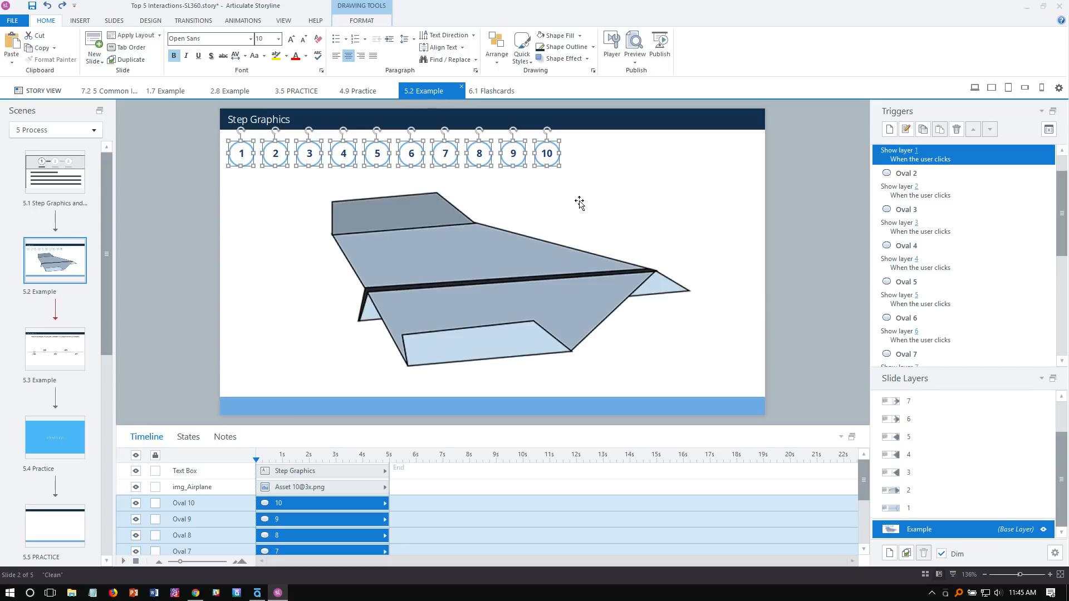
left_click(584, 192)
left_click_drag(602, 144, 427, 174)
left_click_drag(593, 124, 458, 189)
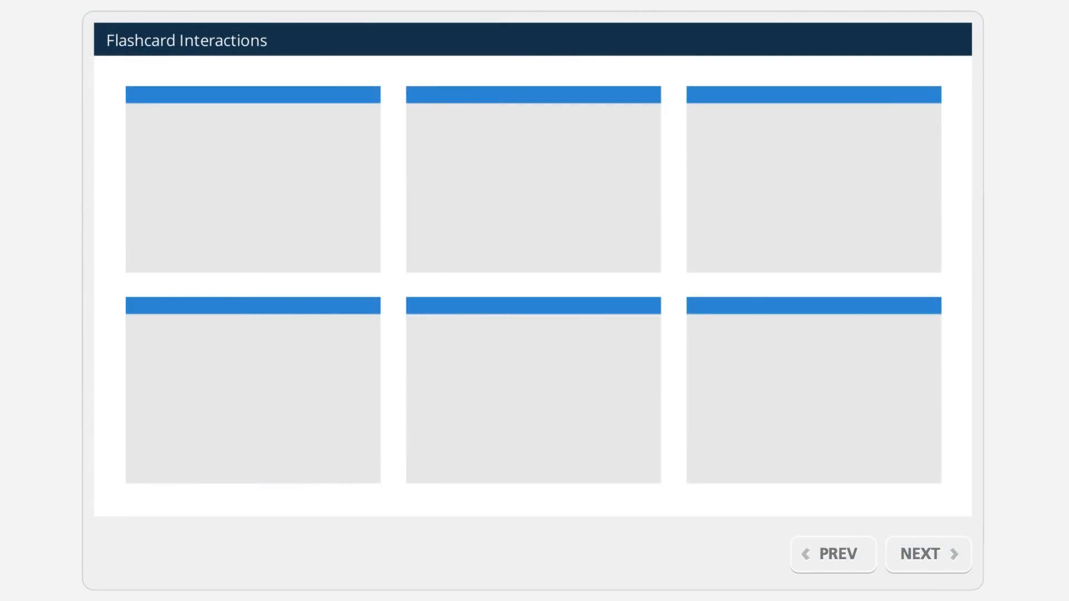
- Flip each of the six blank flashcards in the Flashcard Interactions preview to see how they turn over
left_click(471, 206)
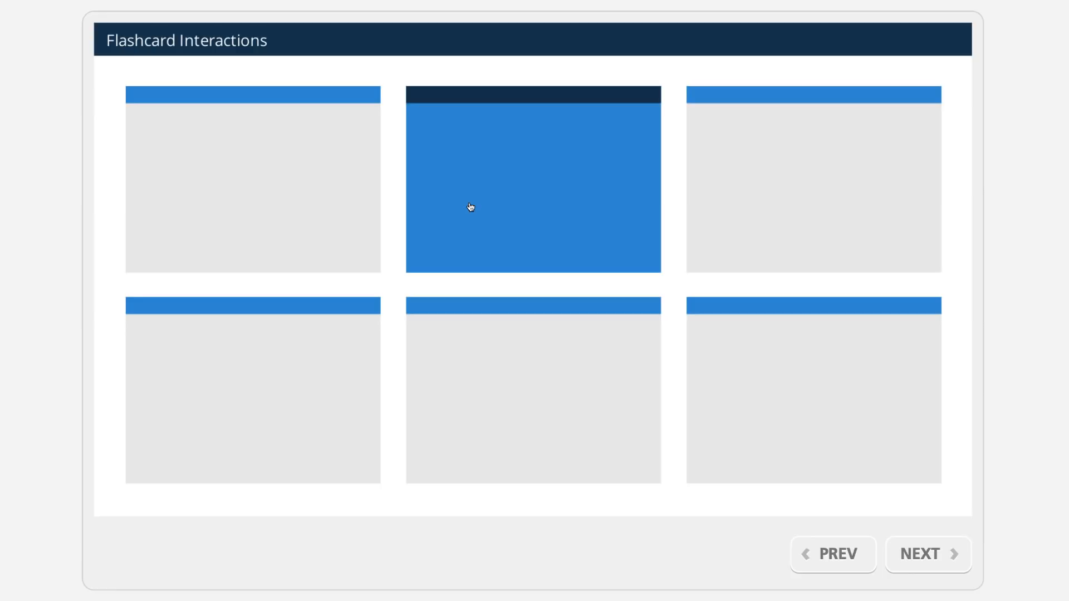
left_click(295, 167)
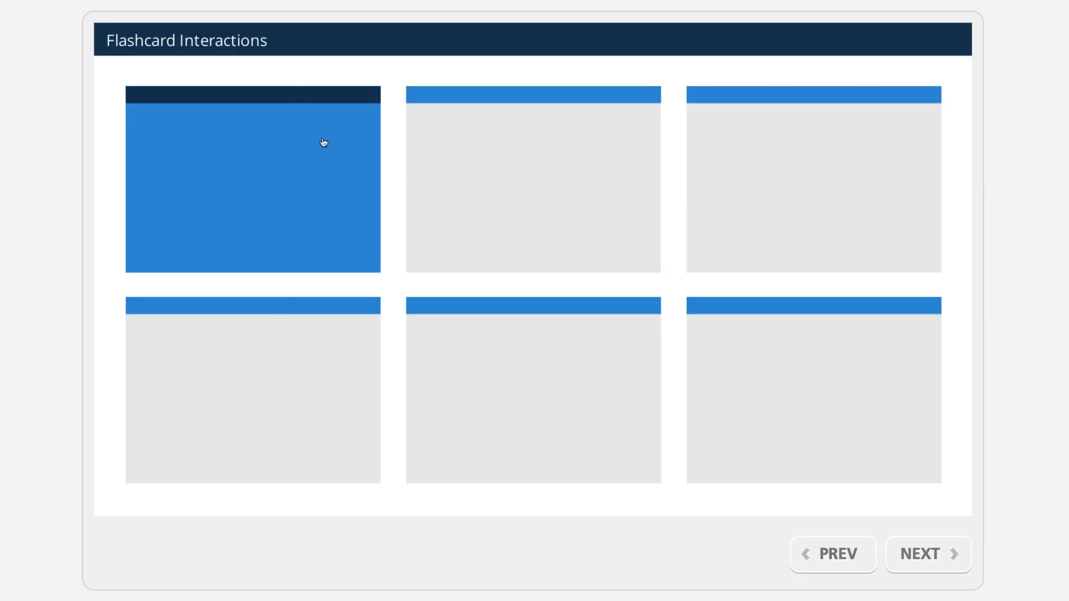
left_click(255, 365)
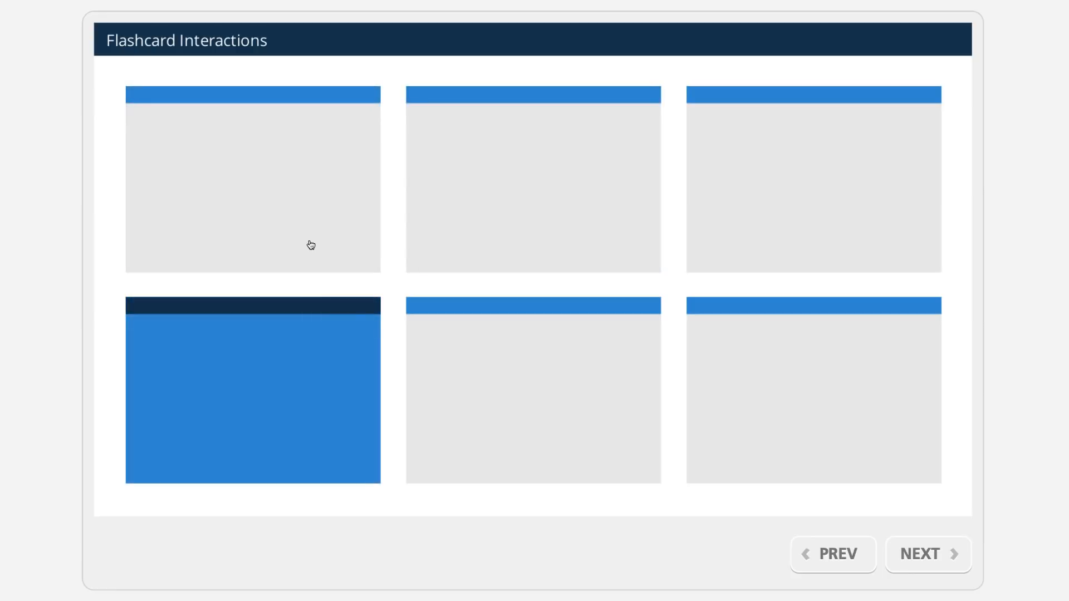
left_click(432, 360)
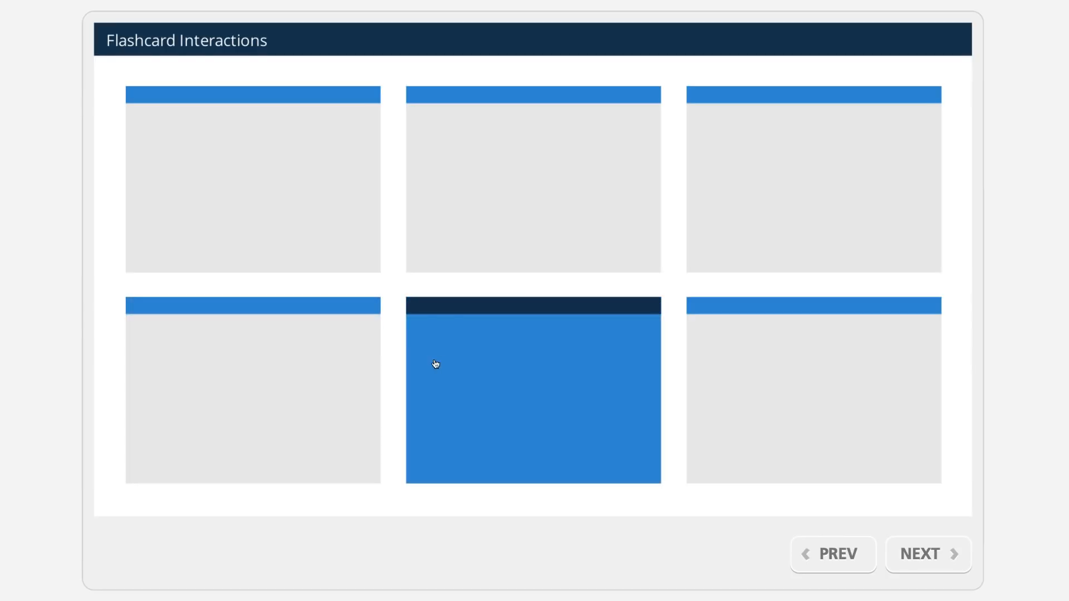
left_click(793, 228)
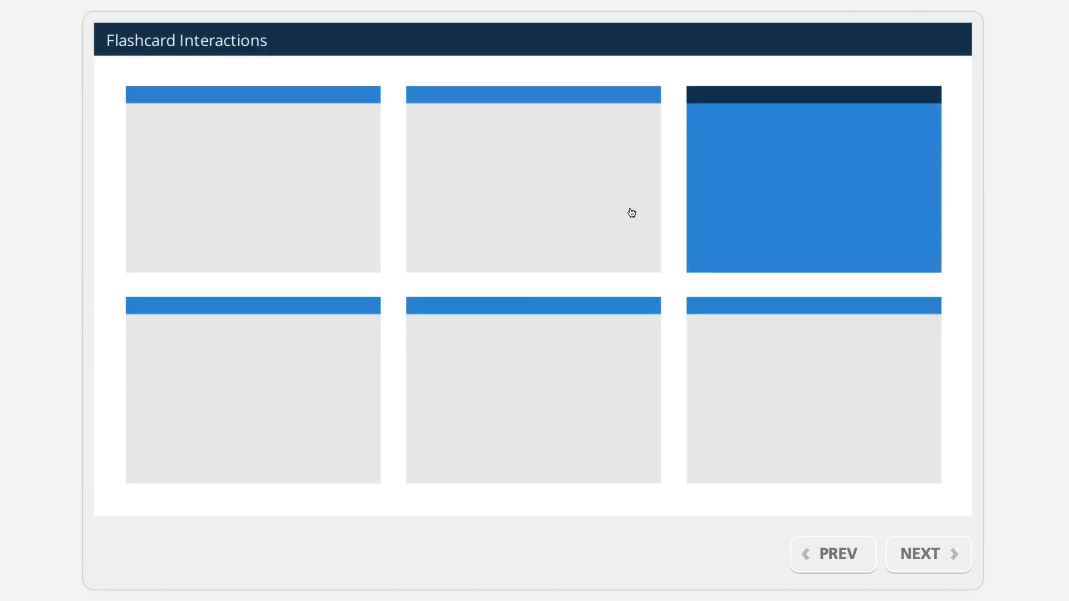
left_click(631, 213)
left_click(786, 363)
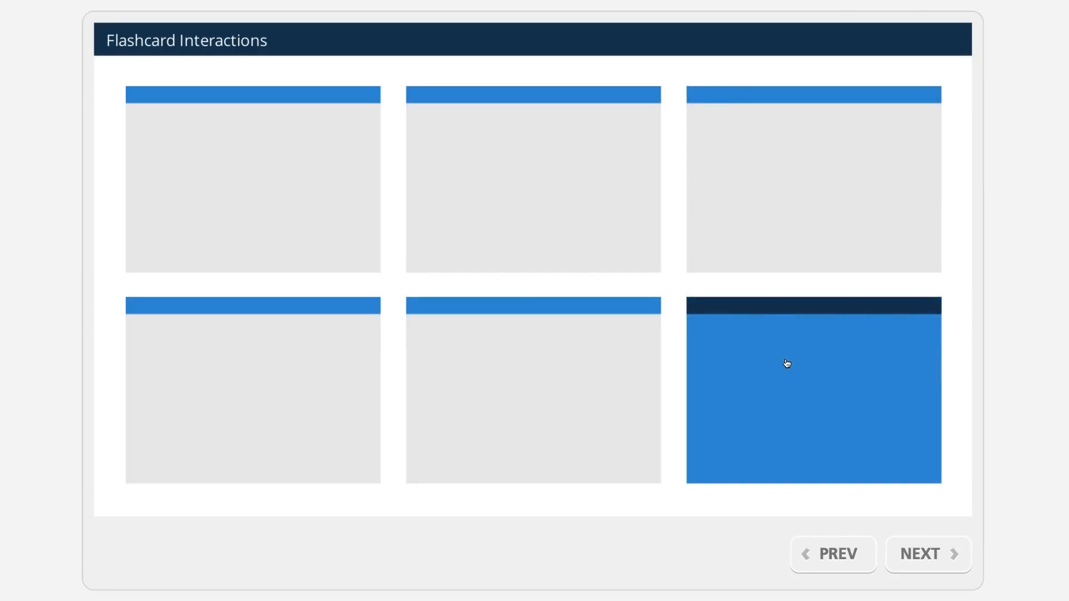
- Advance to the illustrated flashcards and flip several of them to view their text sides
left_click(919, 559)
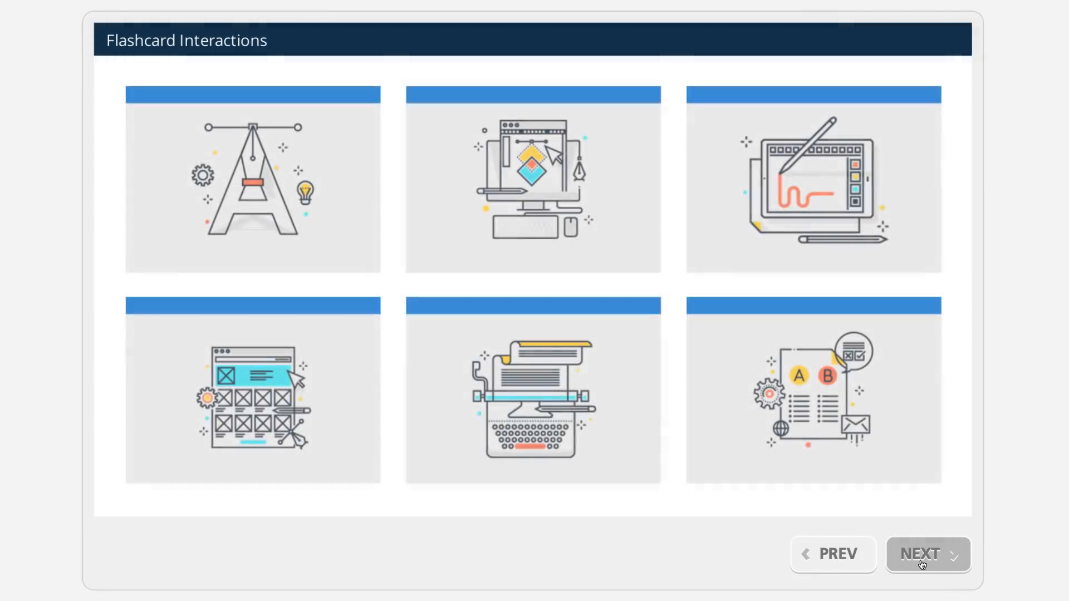
left_click(804, 416)
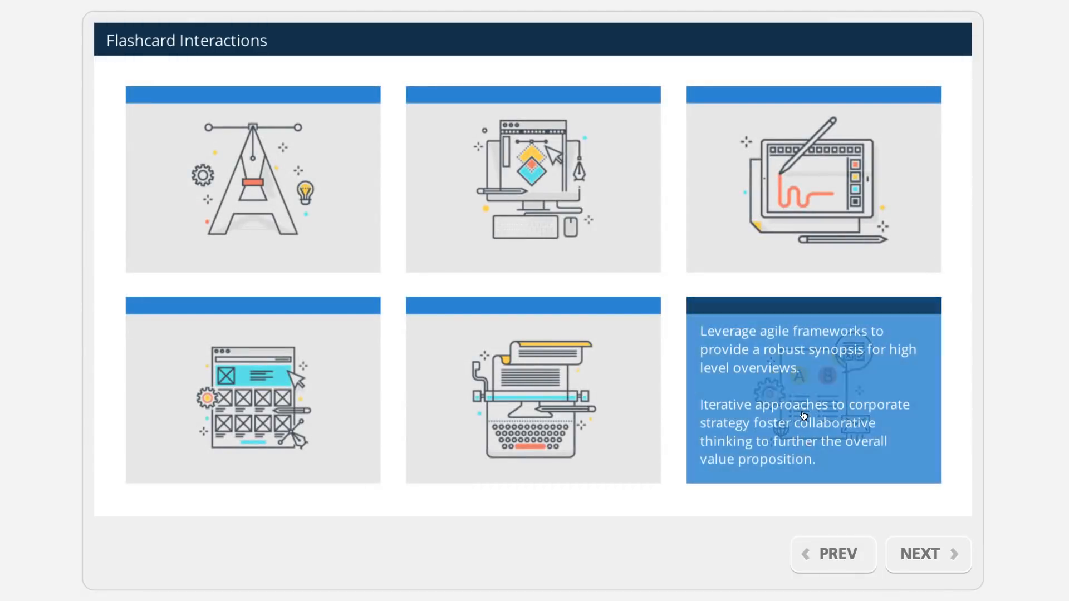
left_click(568, 210)
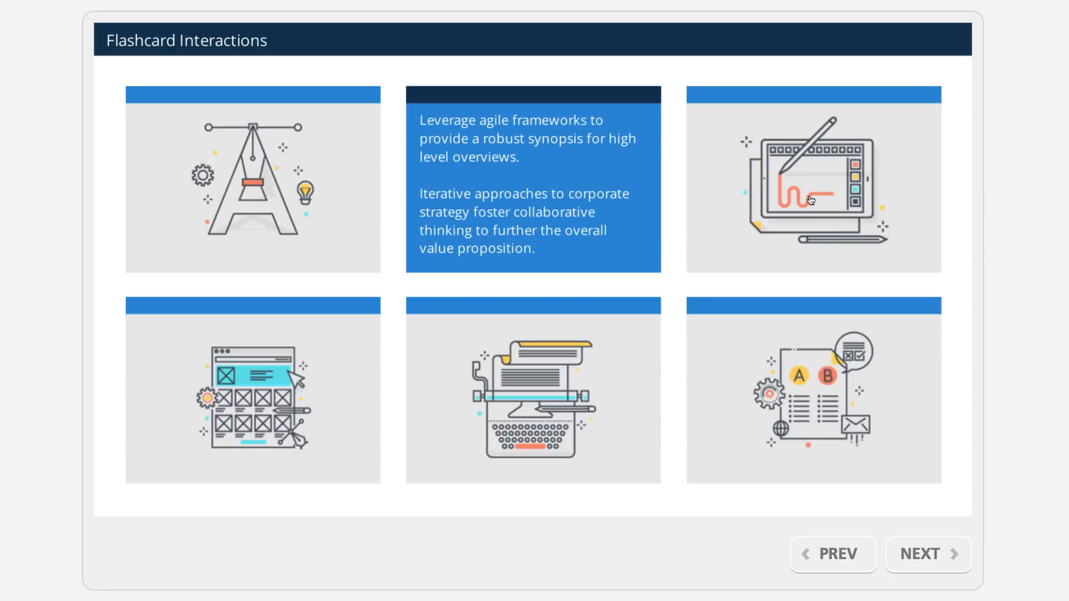
left_click(811, 201)
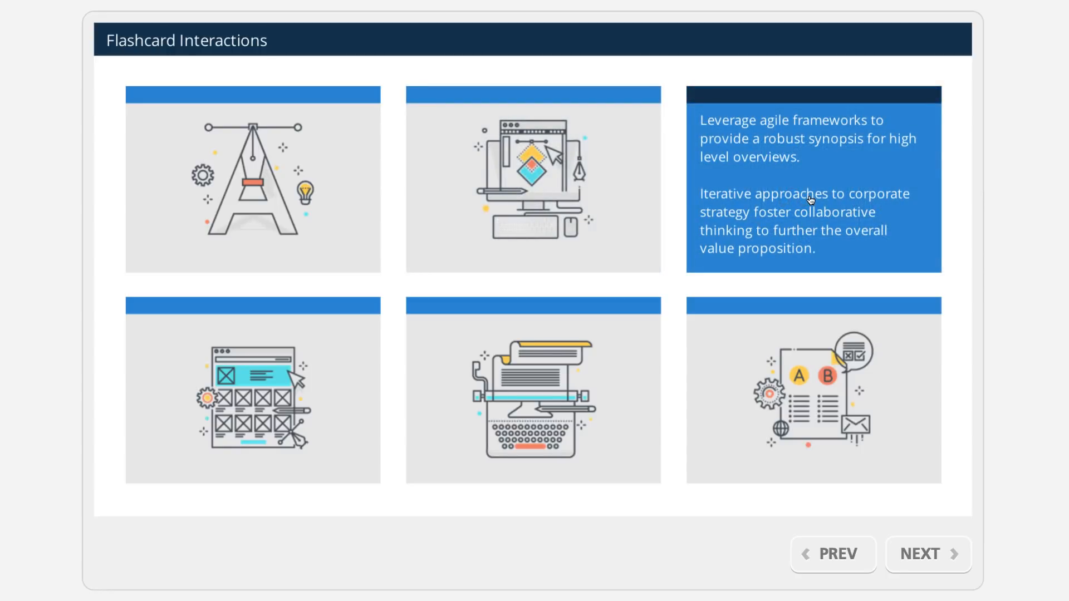
left_click(574, 140)
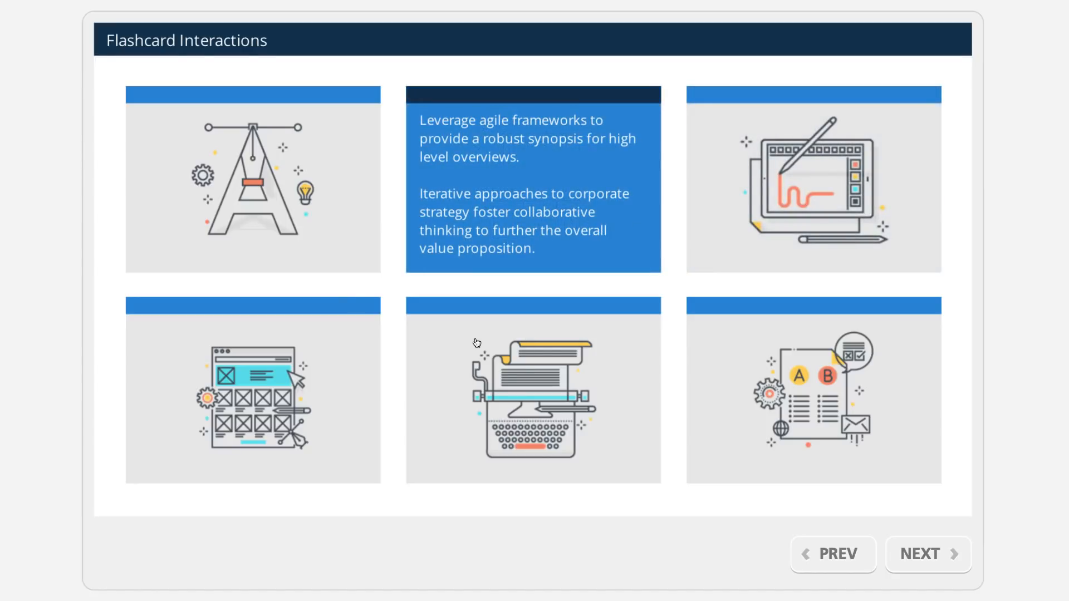
left_click(229, 194)
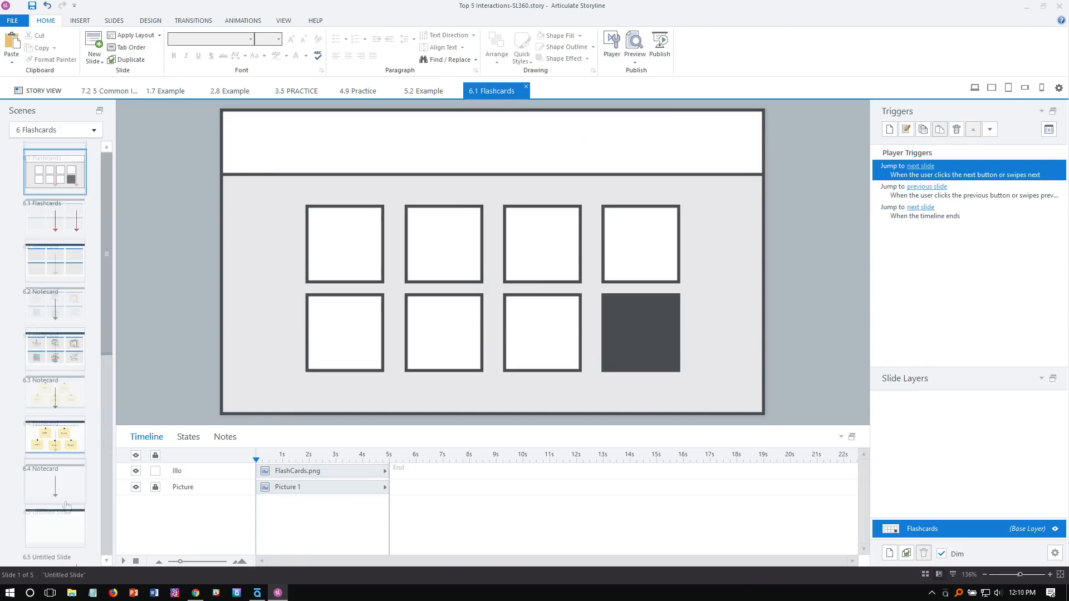
- Open blank slide 6.5 in the Flashcards scene and draw a rectangle about 213 by 148 px on it
scroll(56, 334, "down", 5)
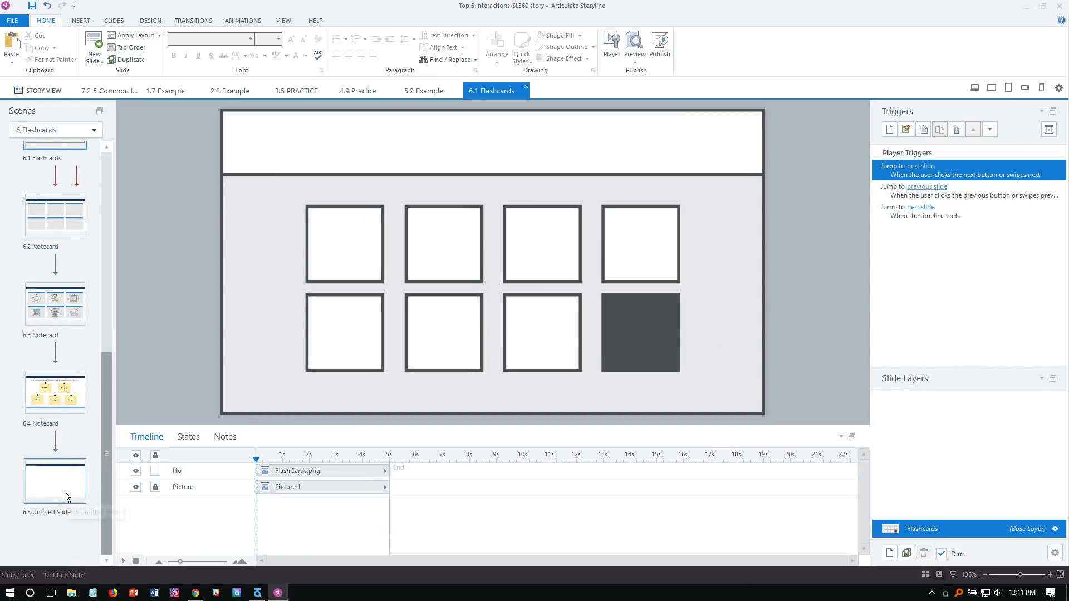
left_click(64, 493)
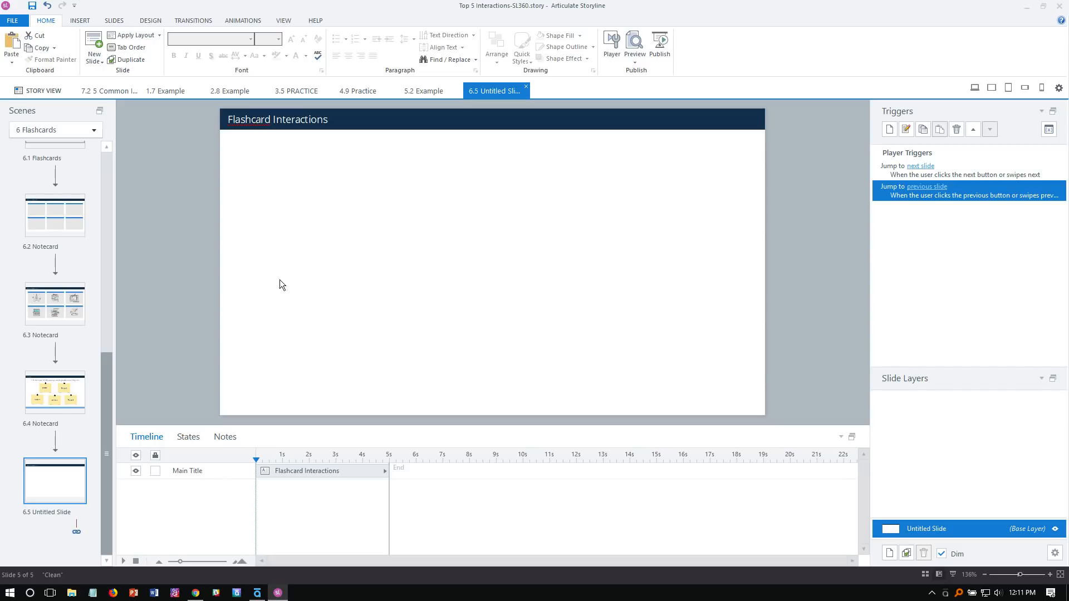
left_click(76, 21)
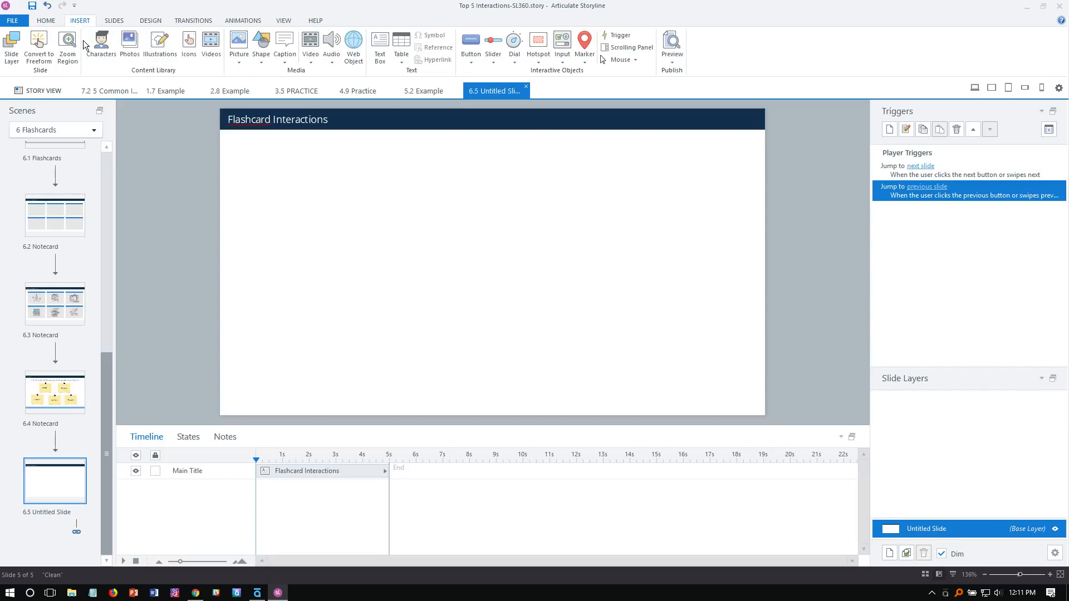
left_click(260, 67)
left_click(271, 111)
left_click_drag(238, 188, 400, 300)
left_click_drag(317, 256, 357, 258)
- Fill the rectangle with a light gray theme color
left_click(362, 21)
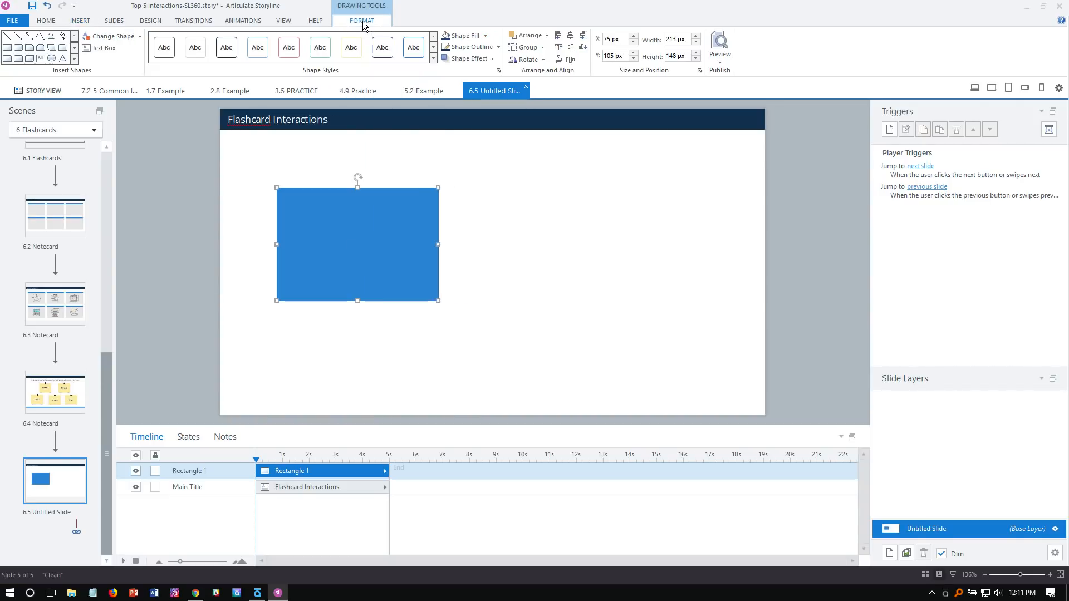
left_click(484, 37)
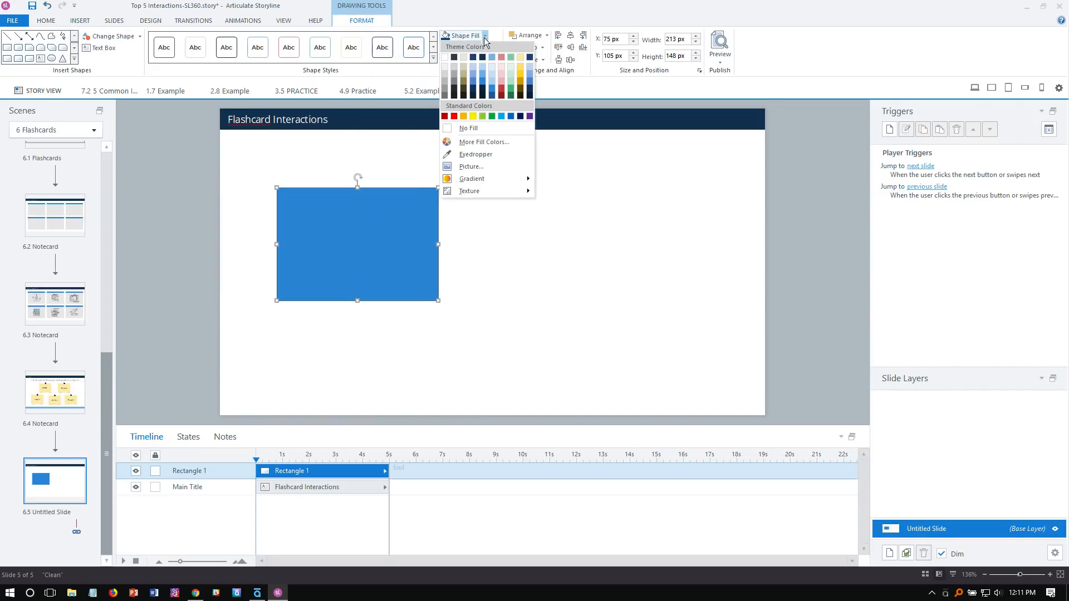
left_click(444, 67)
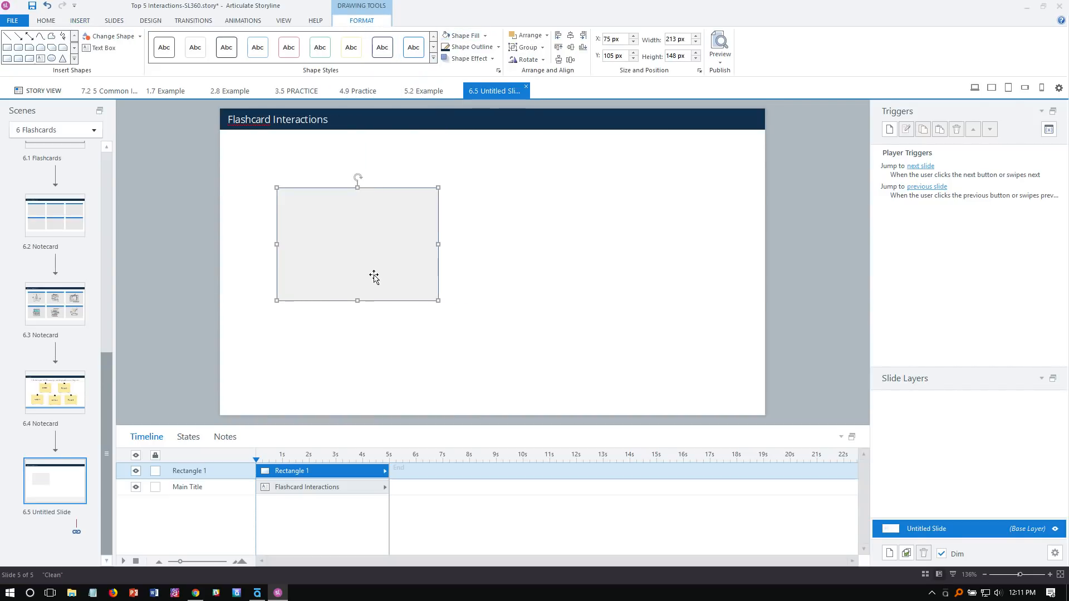
- Label the rectangle "Flashcard 1" and set its text to a dark theme color
type("Flashcard 1")
left_click(359, 177)
left_click(49, 22)
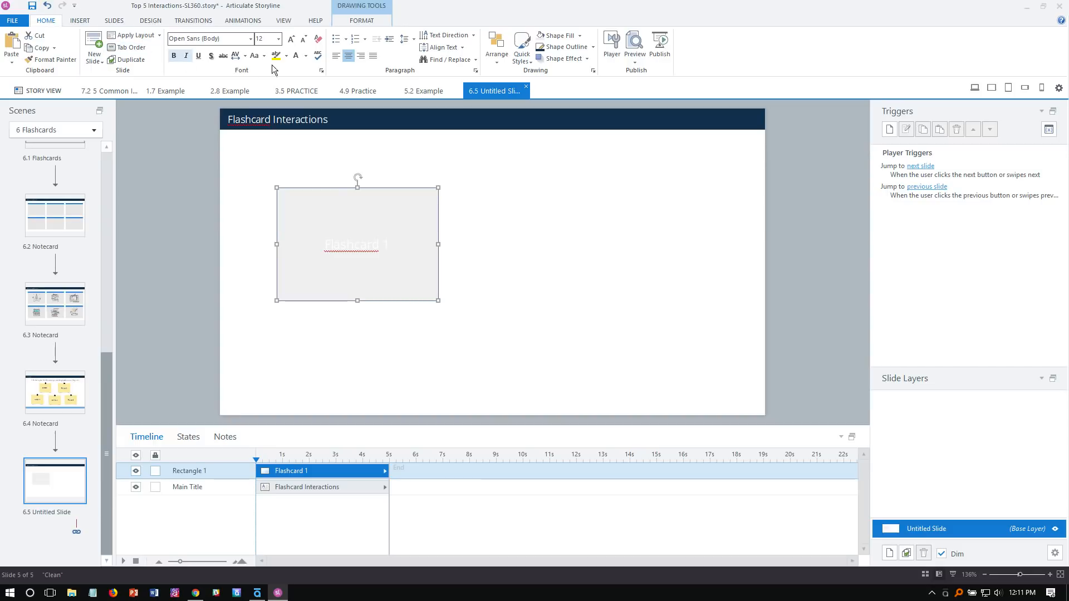
left_click(306, 55)
left_click(304, 78)
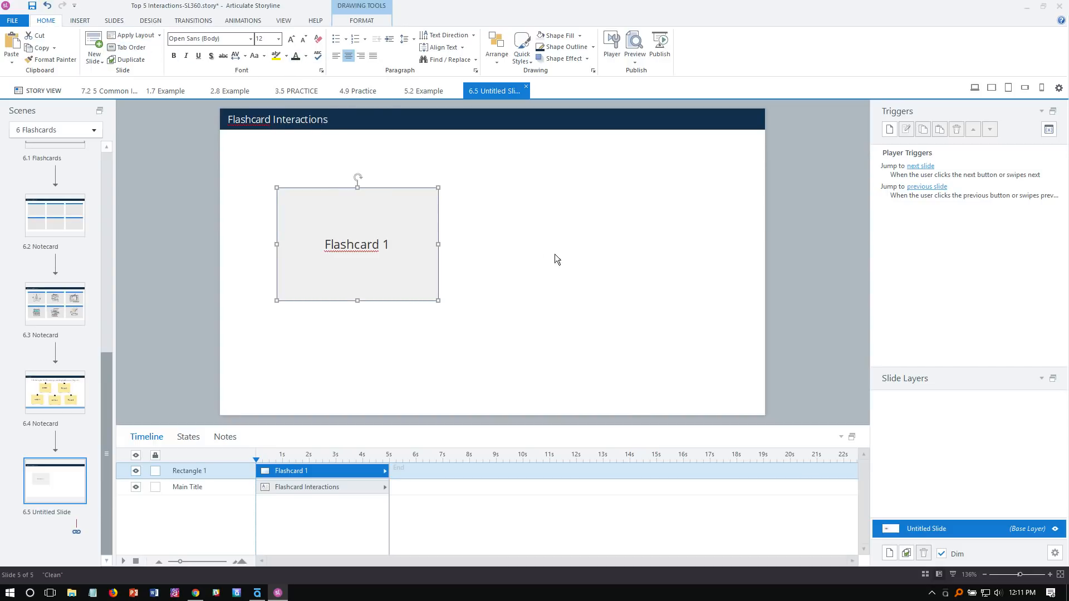
- Add the built-in Selected state to the Flashcard 1 rectangle
left_click(187, 439)
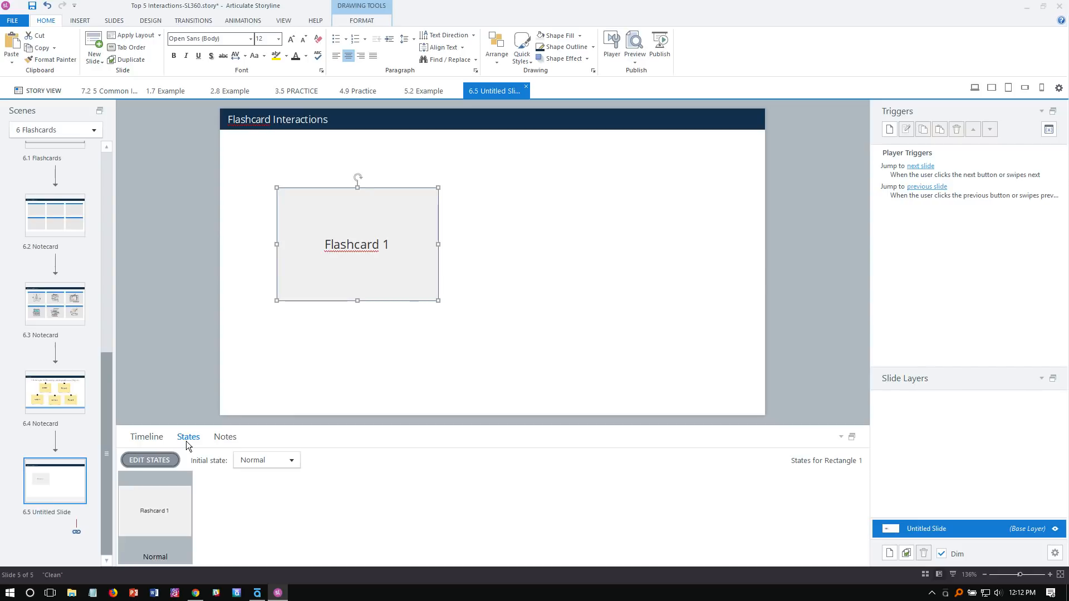
left_click(156, 462)
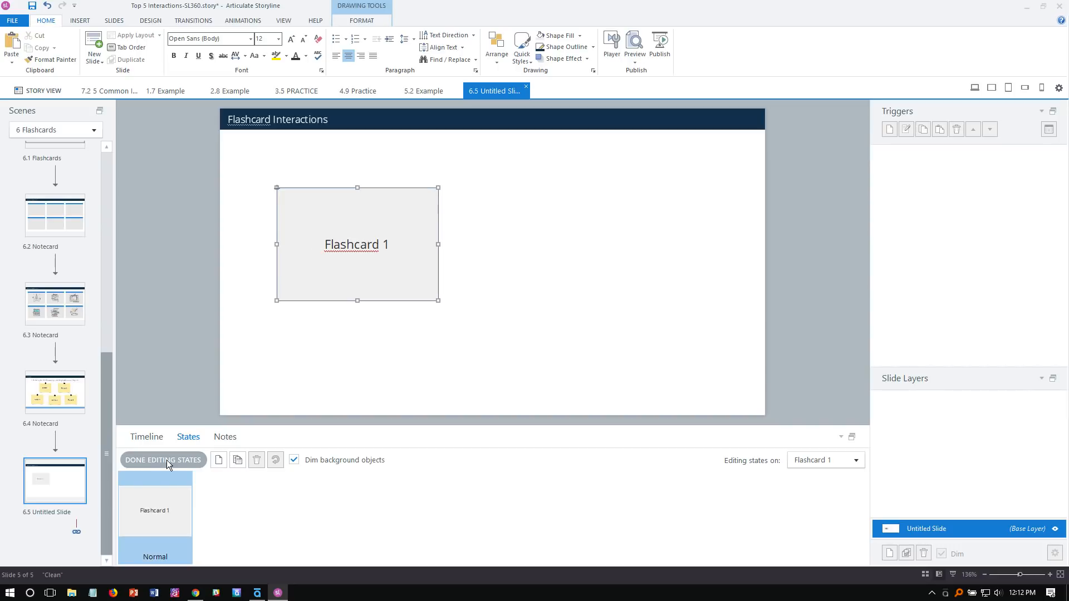
left_click(219, 460)
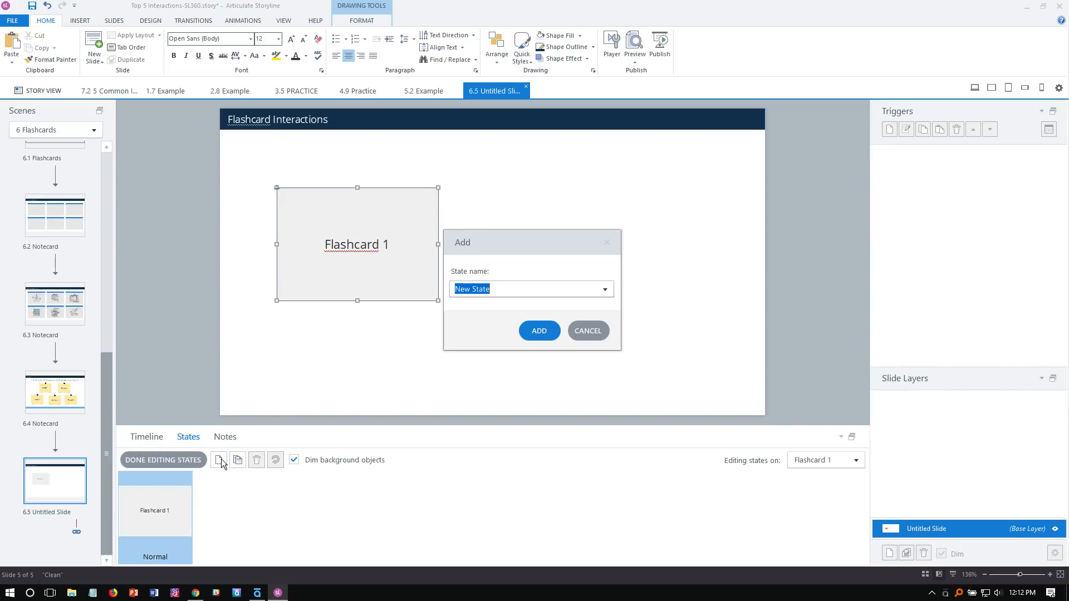
type("selected")
left_click(606, 293)
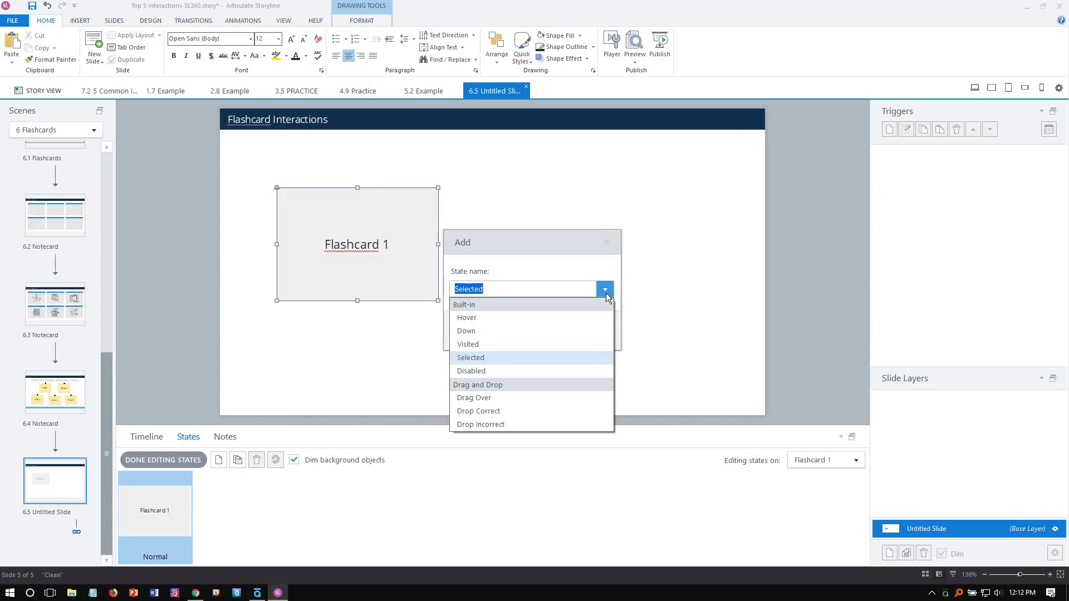
left_click(500, 359)
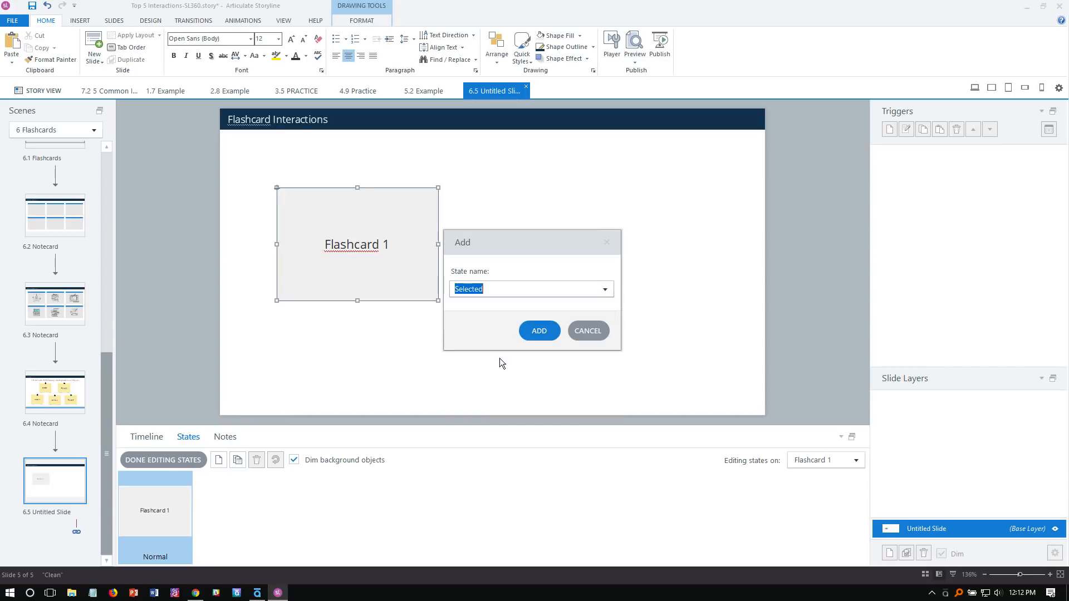
left_click(525, 330)
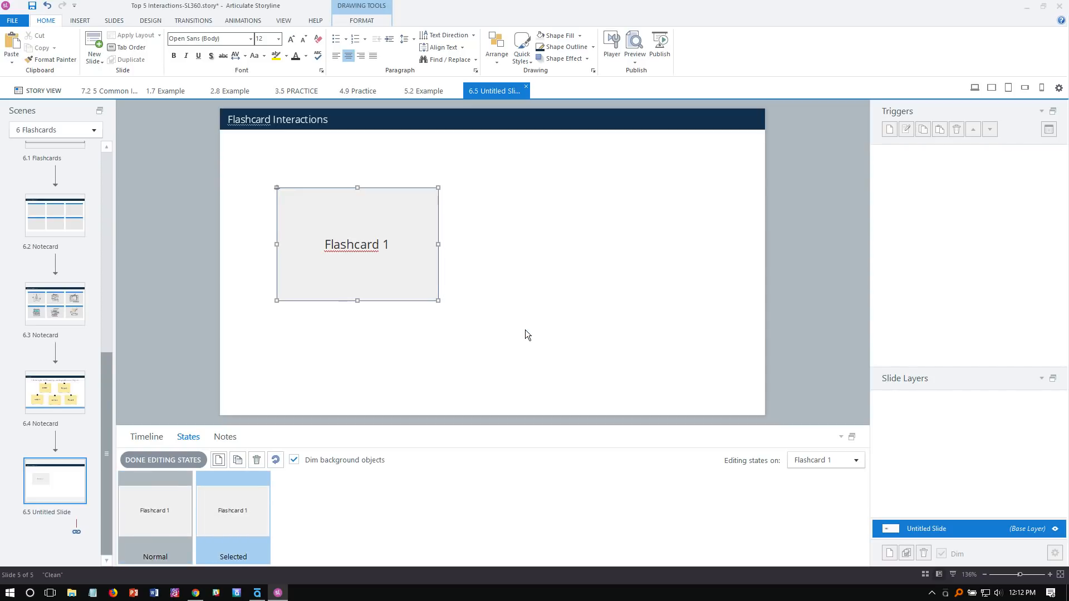
- Give the flashcard's Selected state a dark blue fill with white text, and finish editing the states
left_click(369, 21)
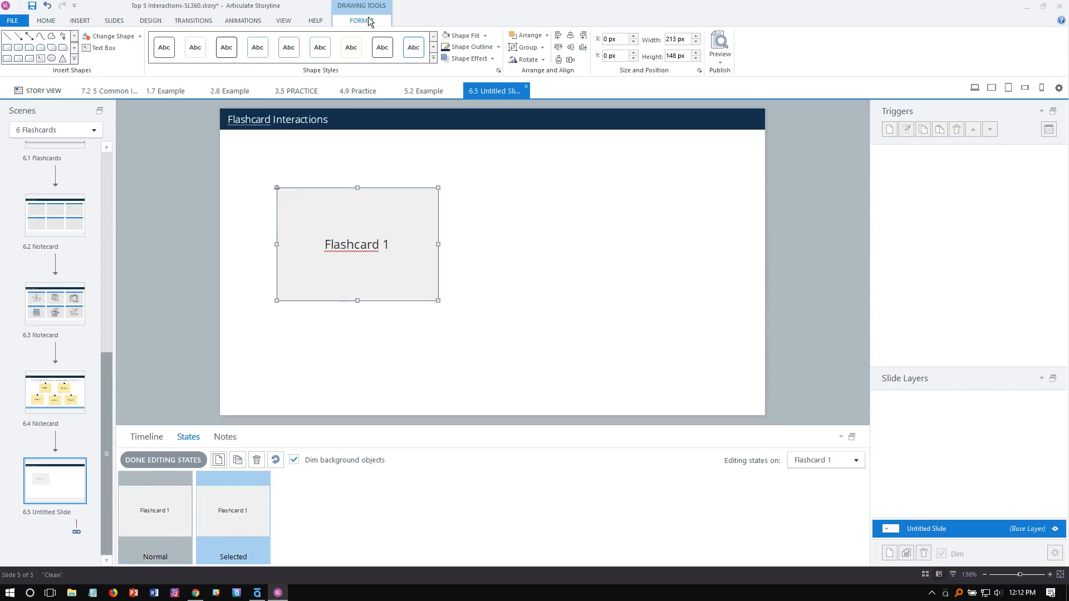
left_click(485, 36)
left_click(475, 59)
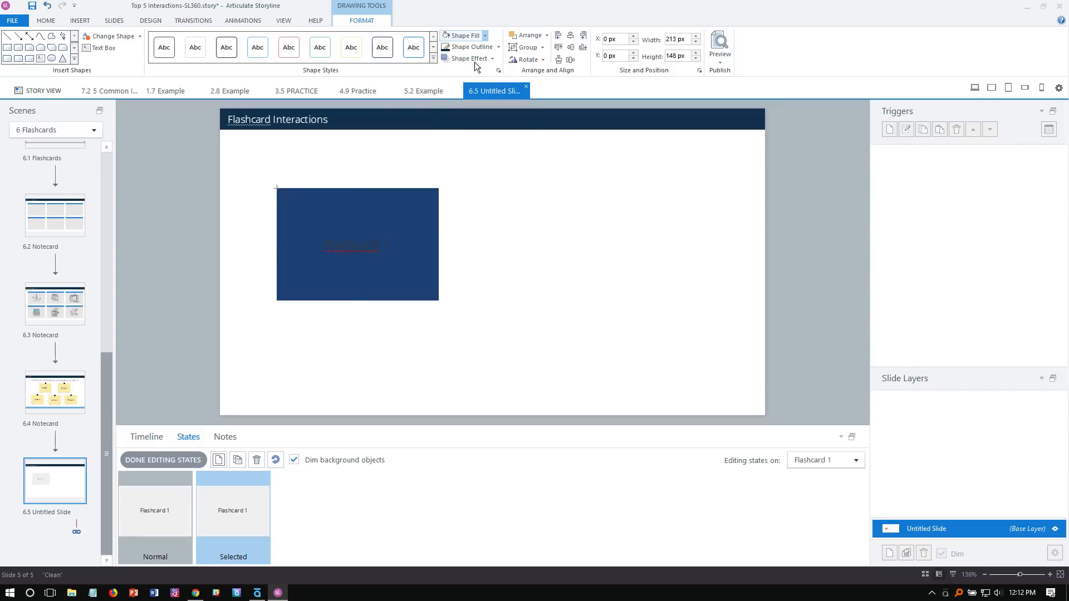
left_click(52, 24)
left_click(307, 56)
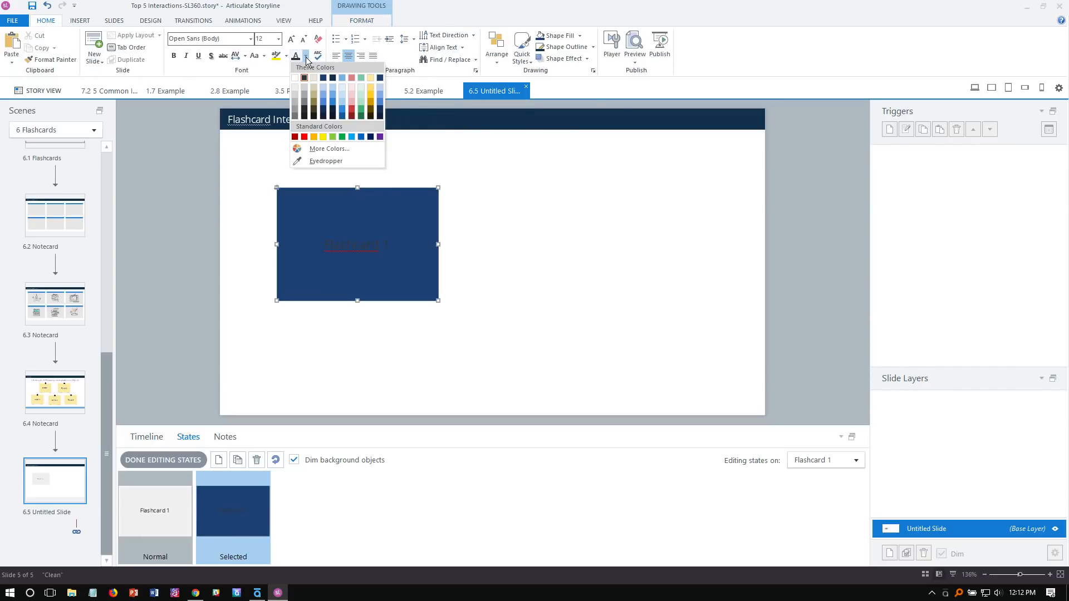
left_click(295, 77)
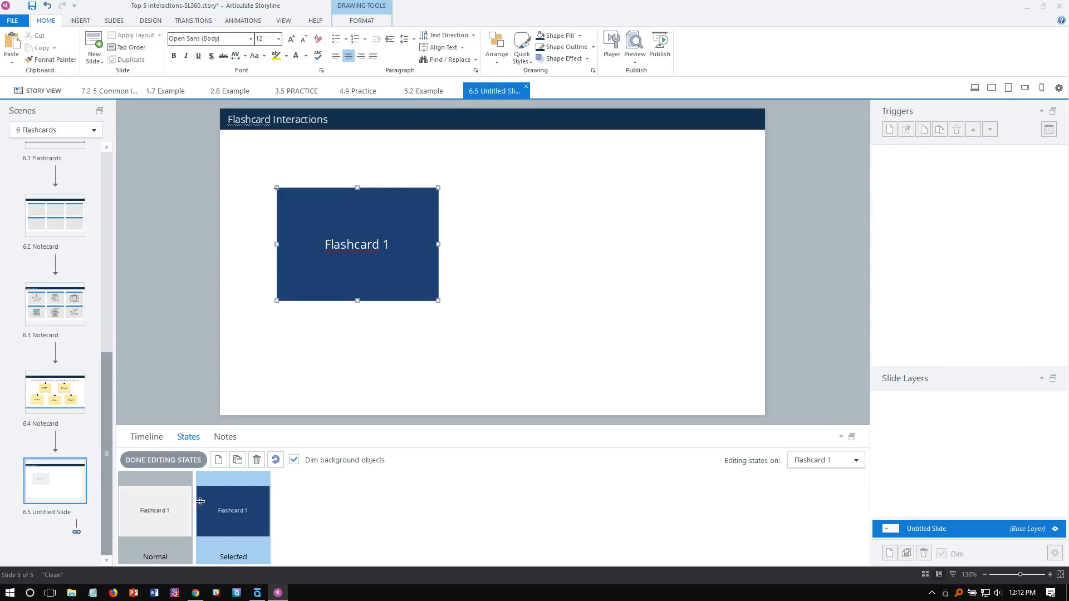
left_click(162, 460)
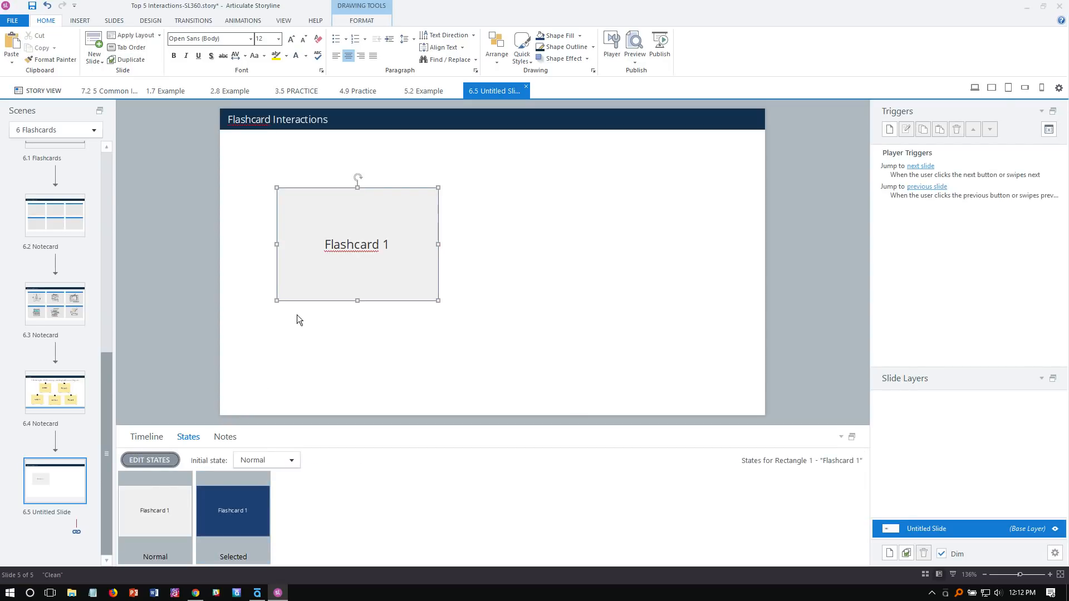
- Duplicate the Flashcard 1 rectangle to build a grid of six cards, arranged in two rows of three
type("Flashcard Interactions")
key("ctrl+z")
left_click(310, 323)
left_click(310, 300)
key("ctrl+c")
key("ctrl+v")
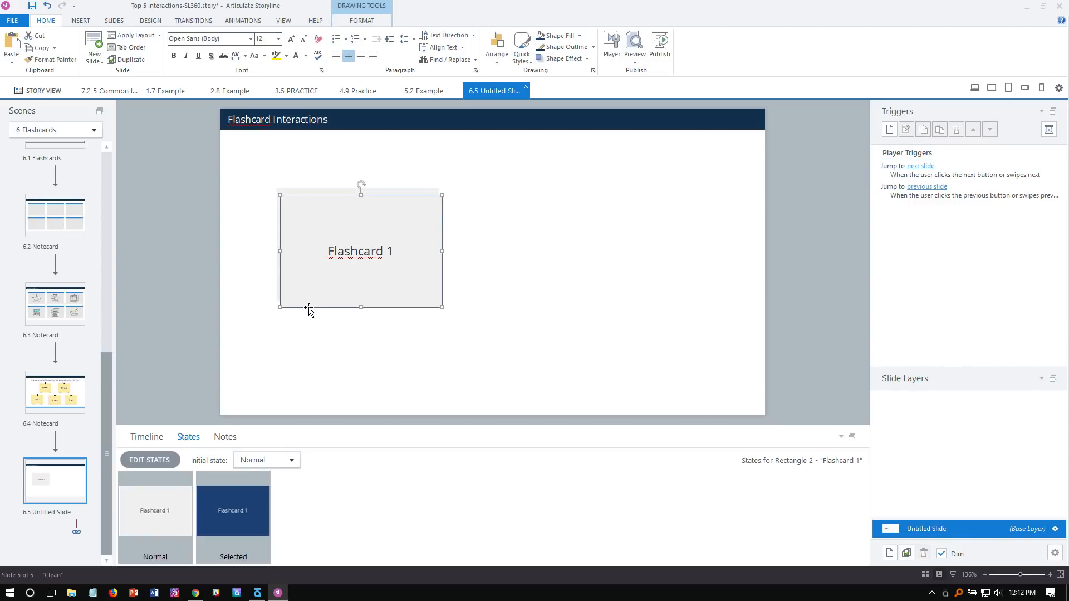
left_click_drag(309, 308, 478, 303)
key("ctrl+v")
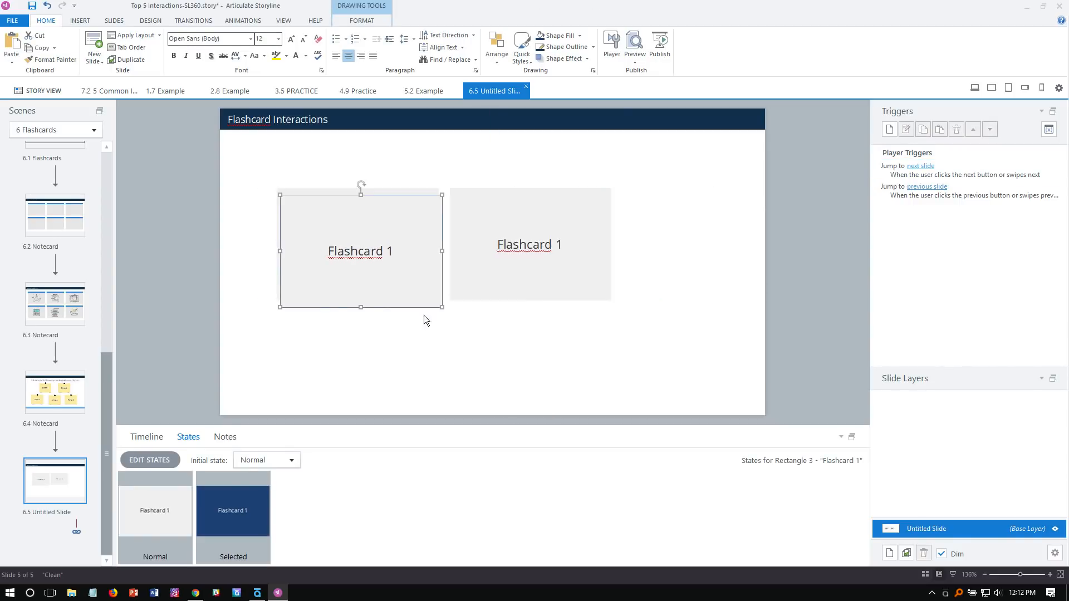
left_click_drag(318, 305, 657, 300)
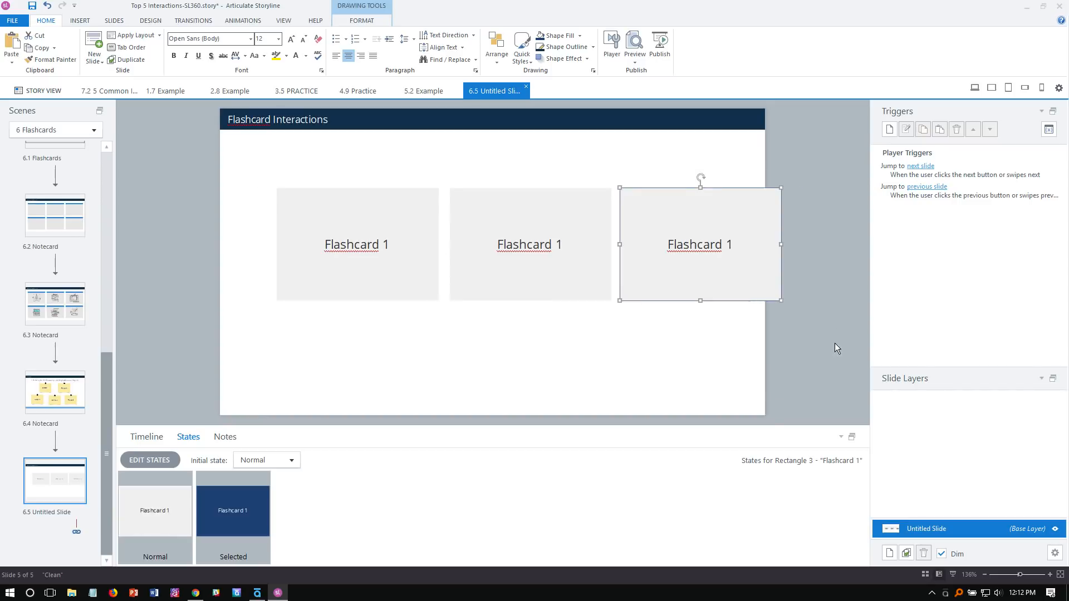
left_click_drag(834, 343, 240, 174)
left_click_drag(313, 189, 274, 282)
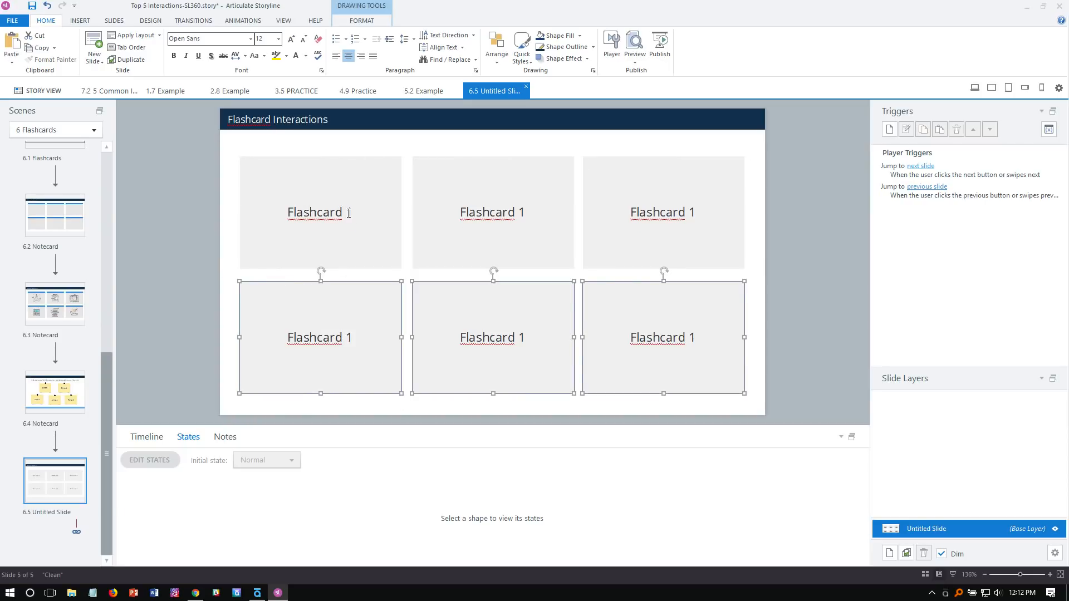
- Preview this slide, select each of the six flashcards to test their Selected state, and close the preview
left_click(634, 66)
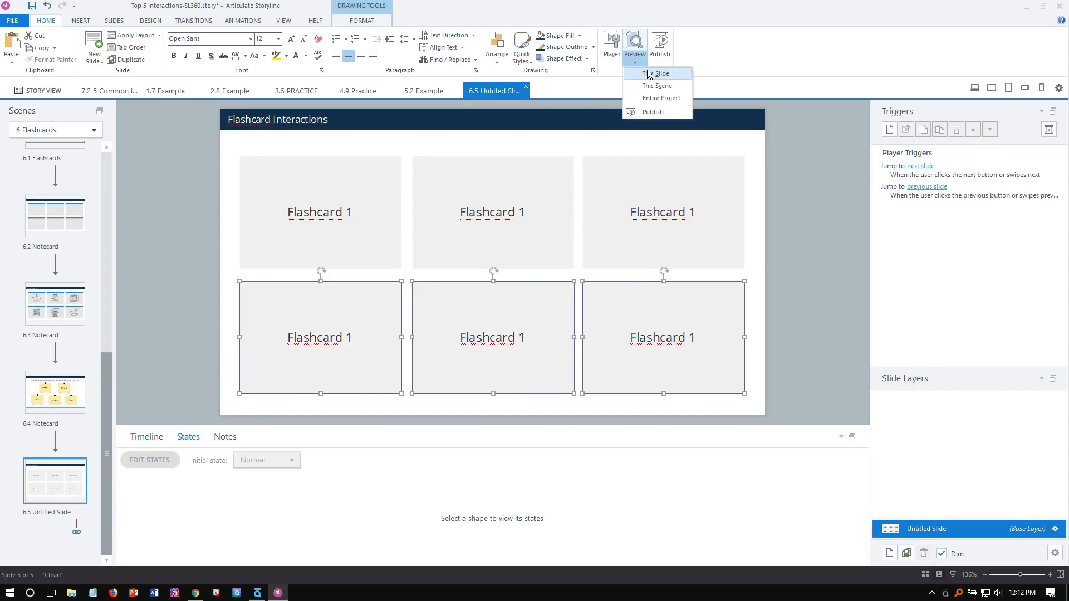
left_click(646, 75)
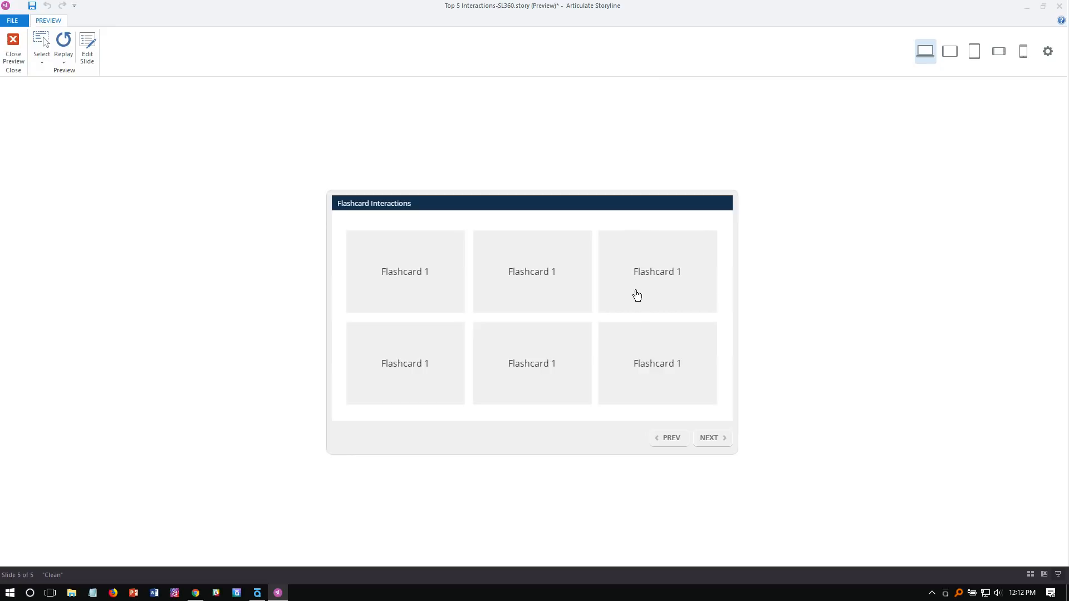
left_click(635, 294)
left_click(560, 285)
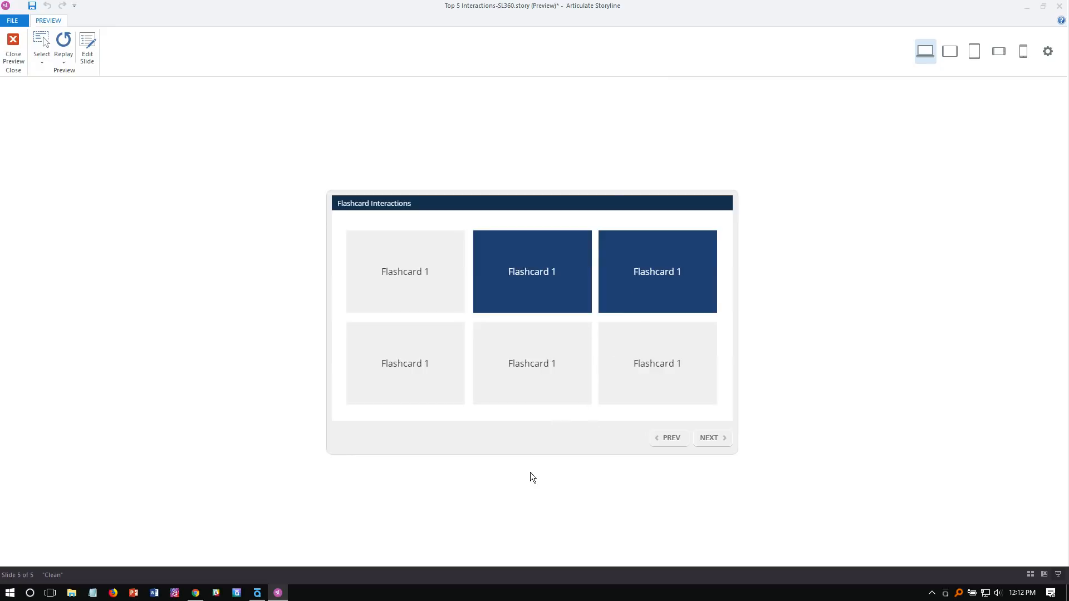
left_click(430, 284)
left_click(411, 394)
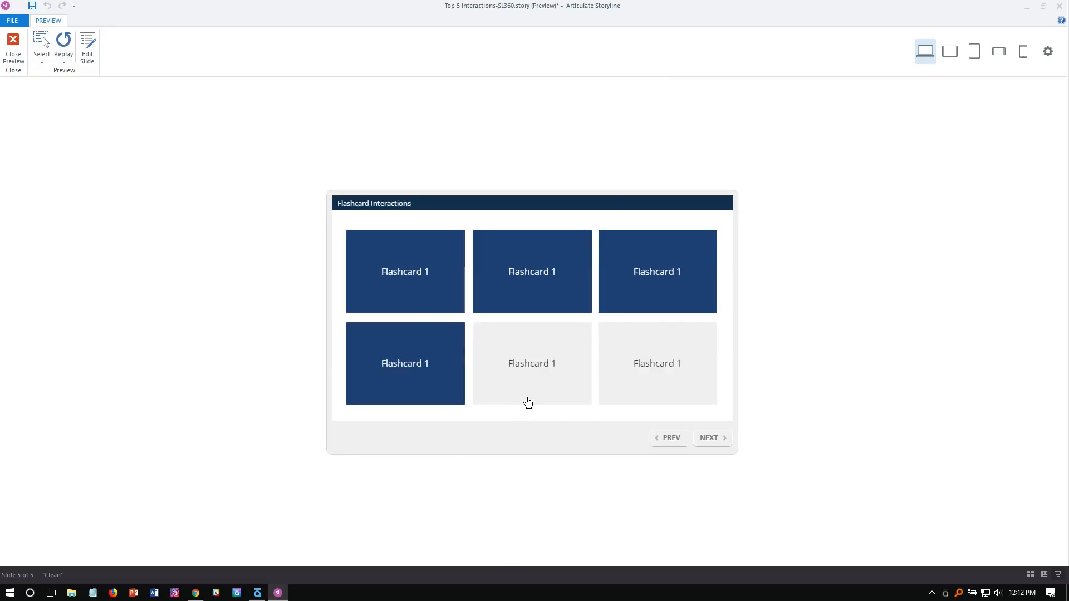
left_click(522, 375)
left_click(620, 383)
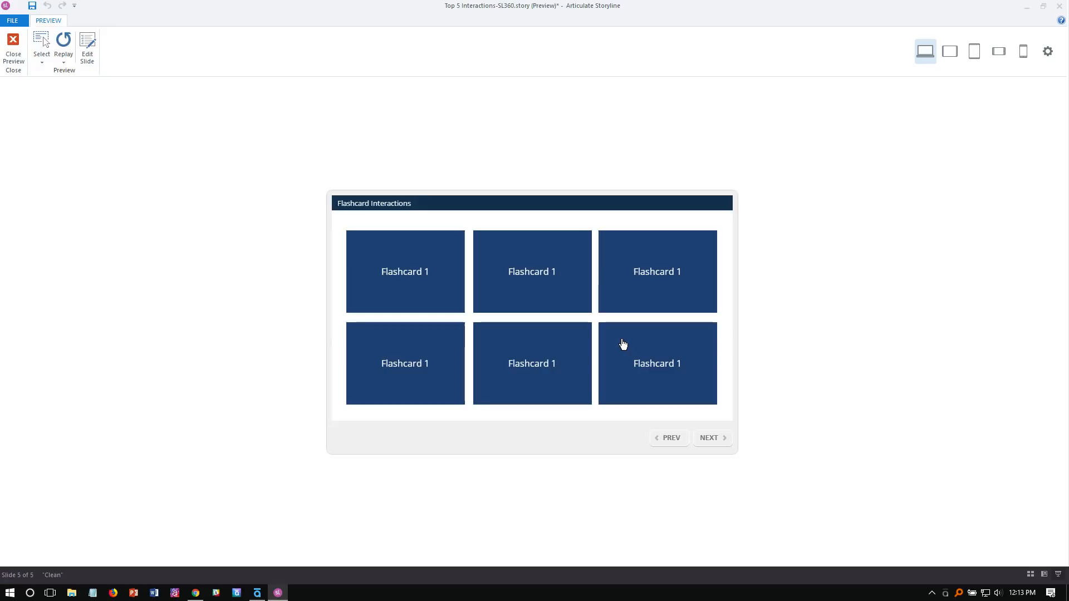
left_click(8, 58)
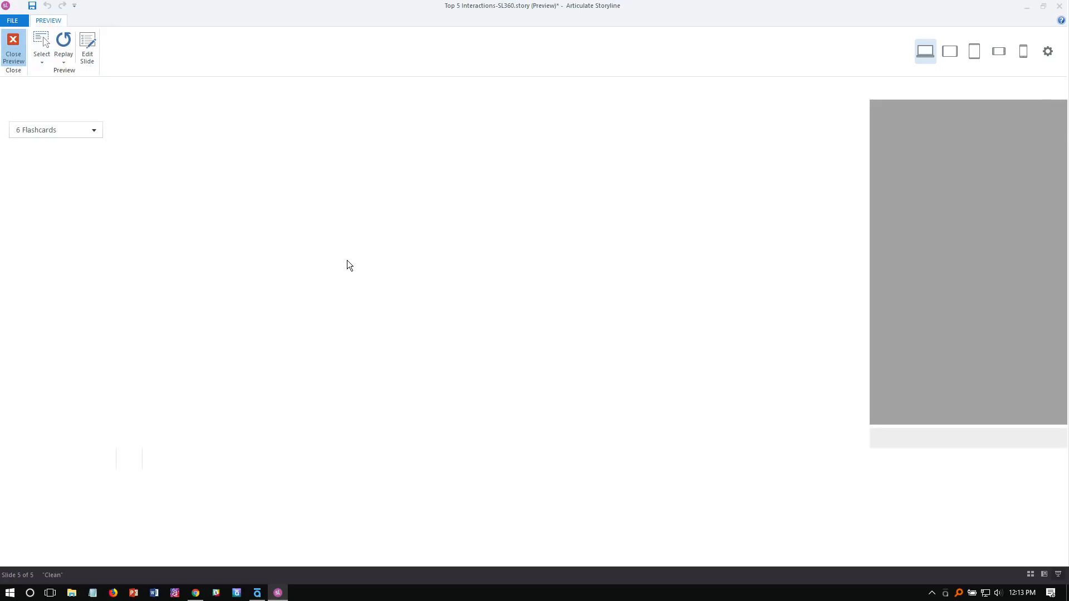
- Assign all six flashcard rectangles to Button Set 1
left_click_drag(185, 139, 754, 408)
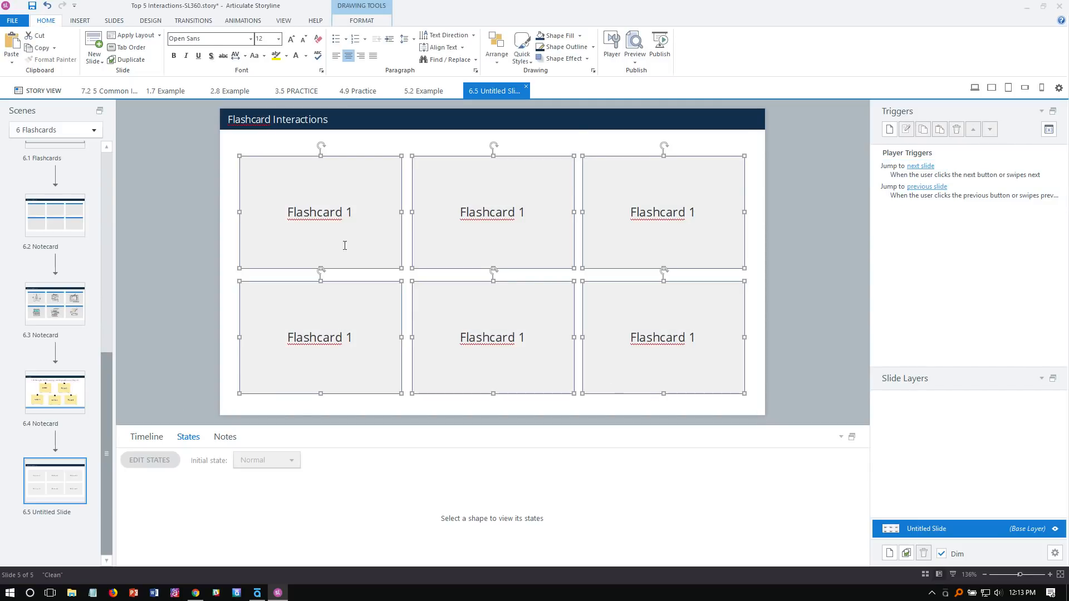
right_click(514, 156)
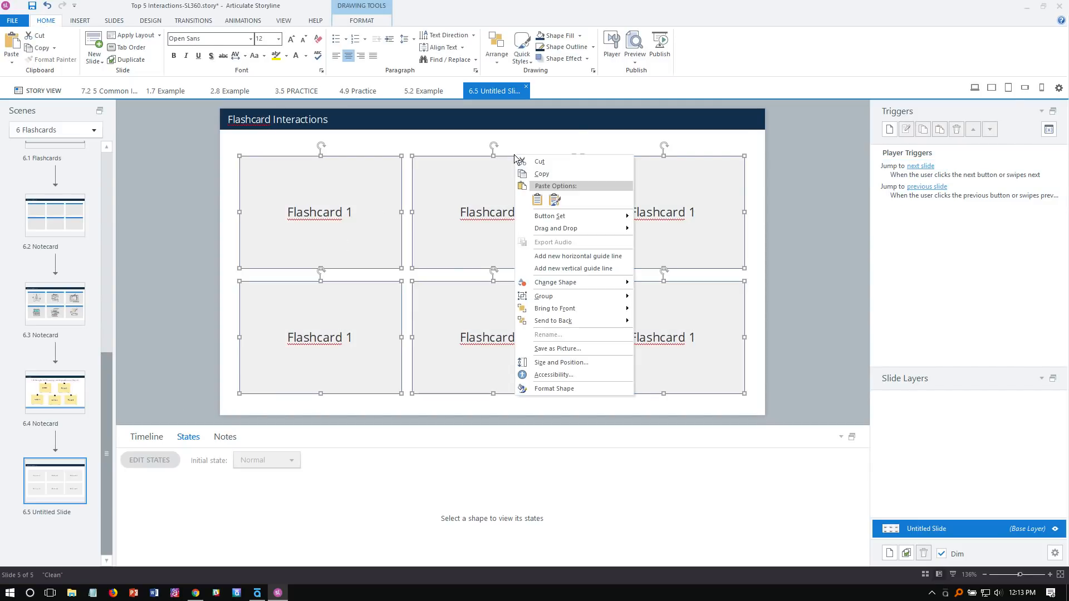
mouse_move(540, 217)
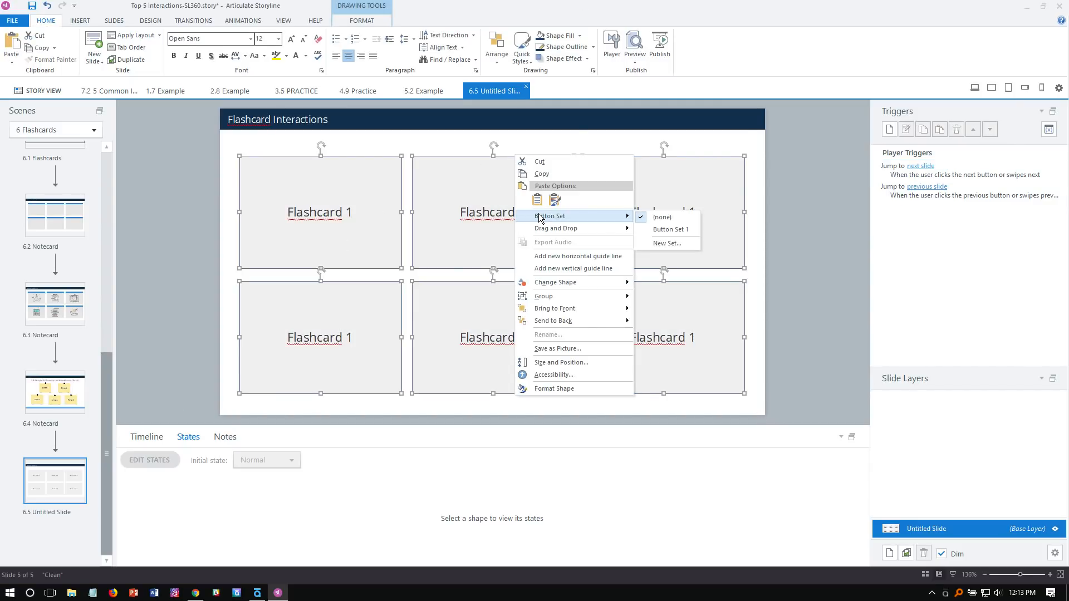
left_click(677, 229)
- Preview this slide again to test how the flashcards behave as a button set, and return to editing
left_click(631, 60)
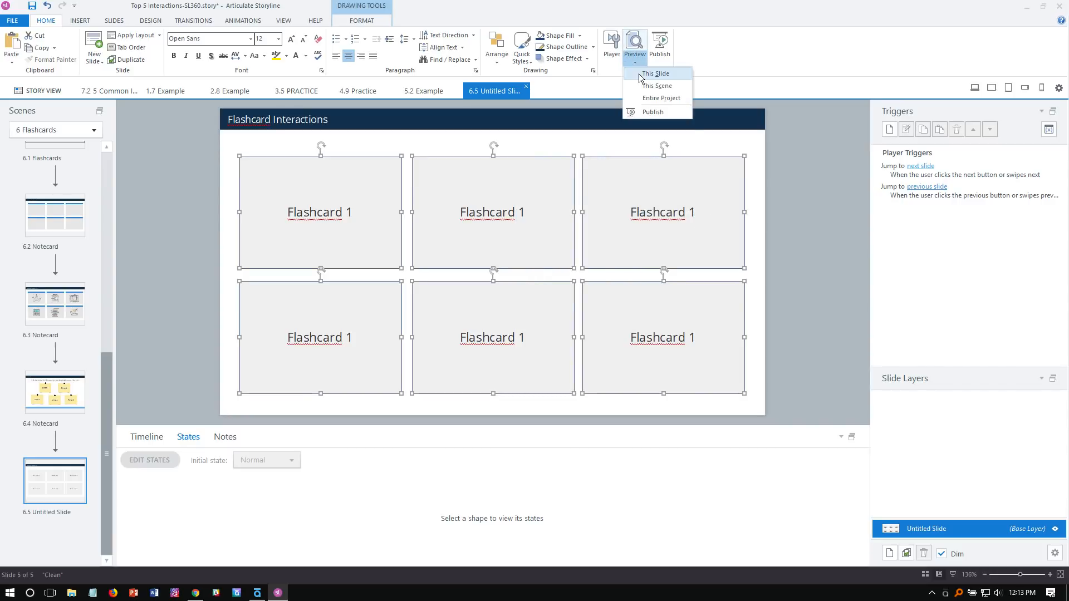
left_click(649, 74)
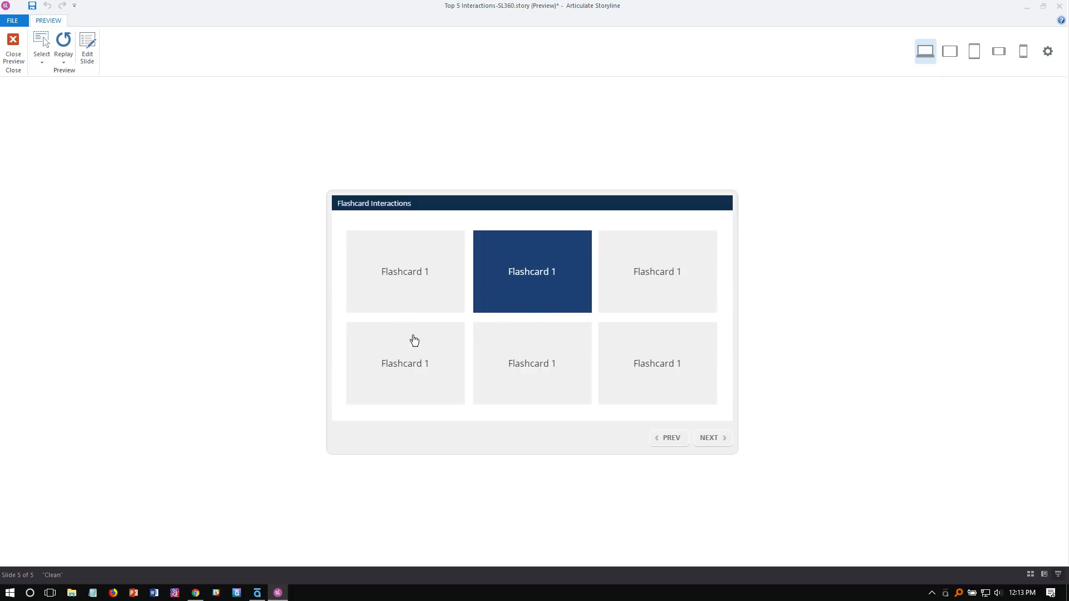
left_click(14, 49)
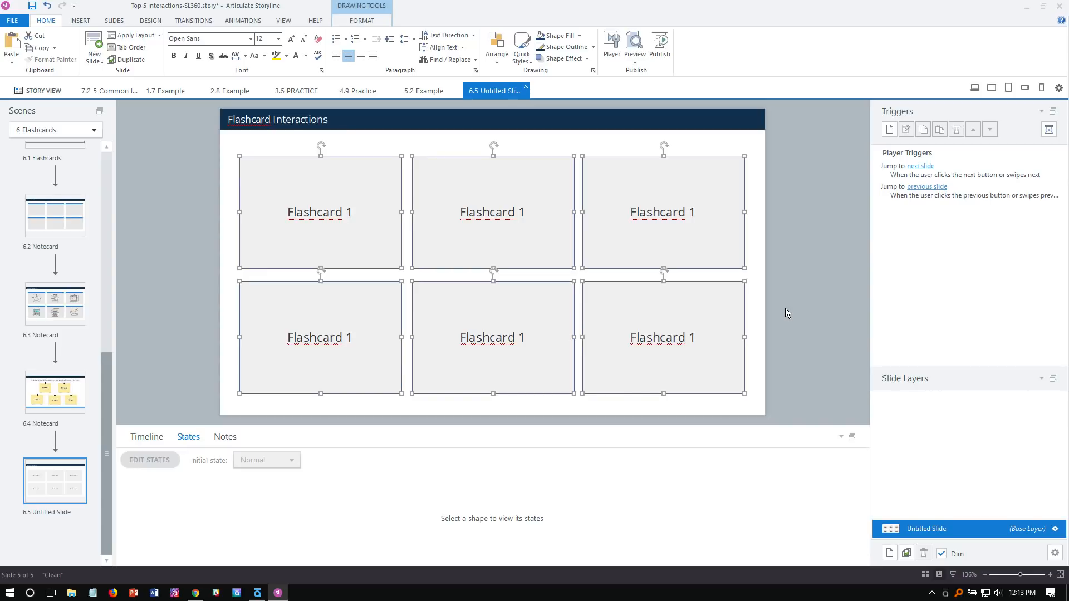
- Select only the first flashcard in the lower row
left_click(281, 417)
left_click(273, 388)
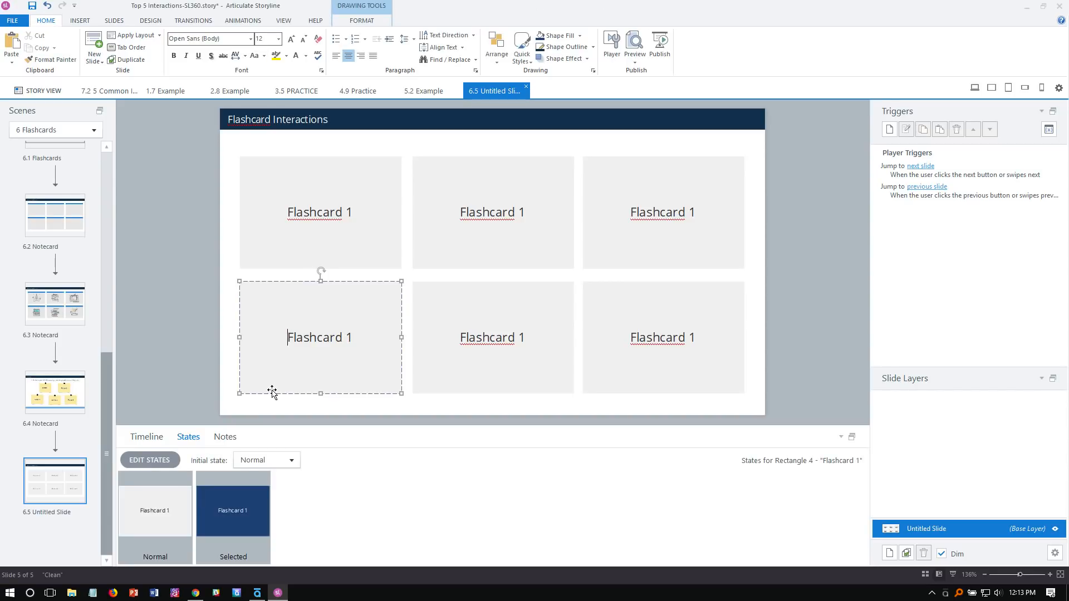